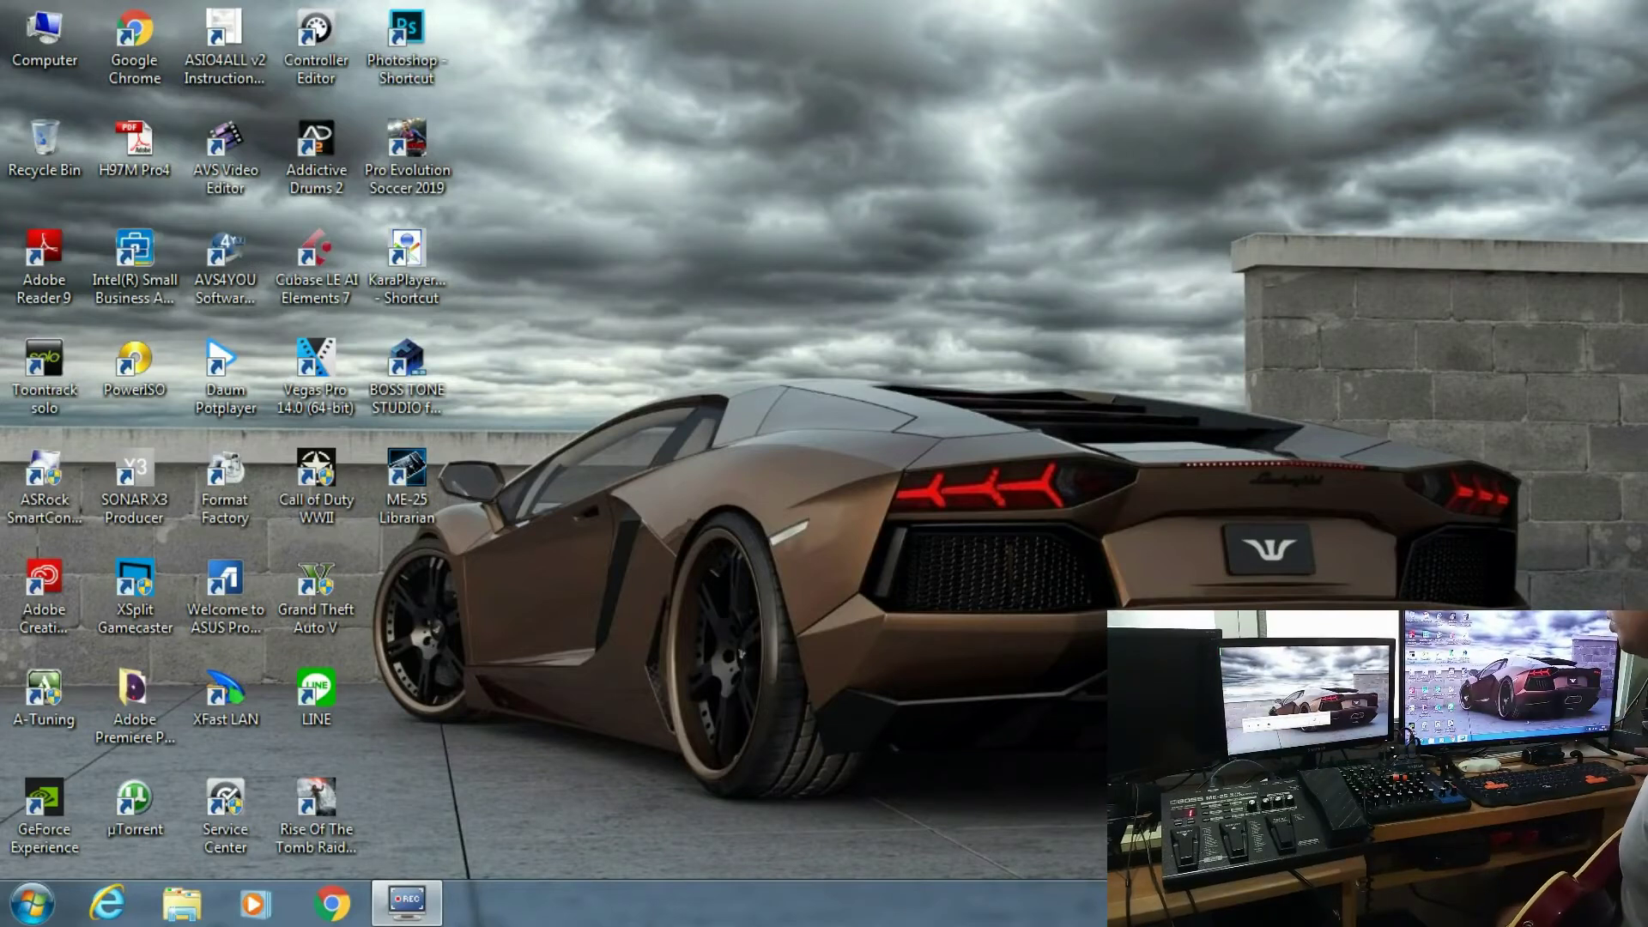
- Open Device Manager from the computer's system properties
left_click(33, 906)
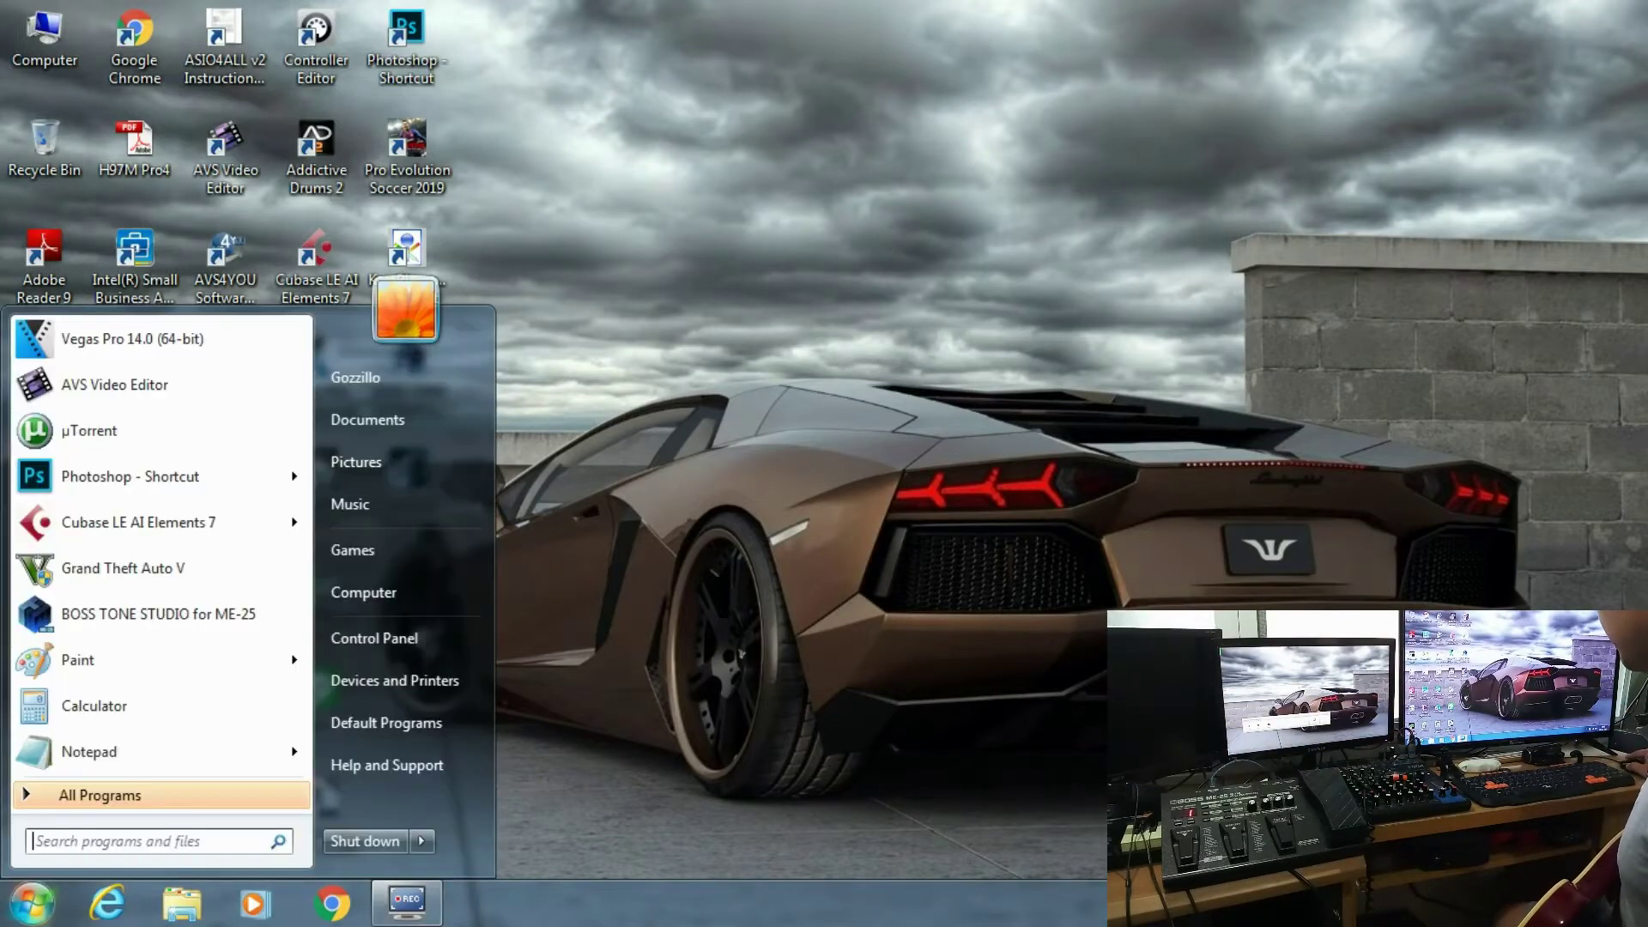
right_click(381, 593)
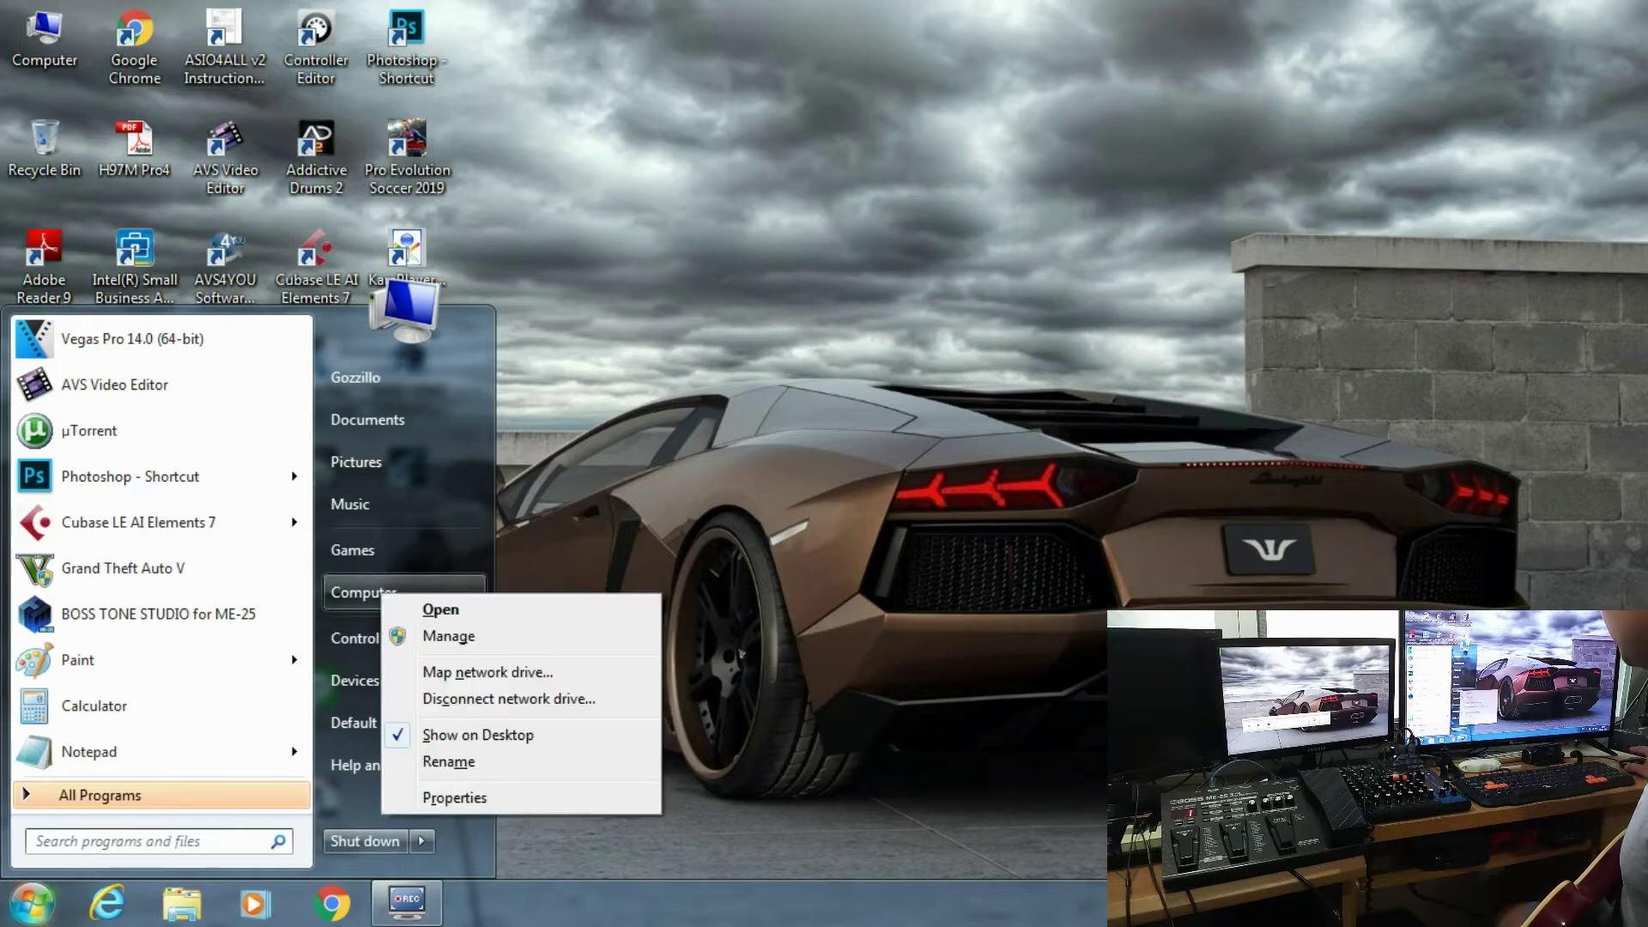
left_click(455, 797)
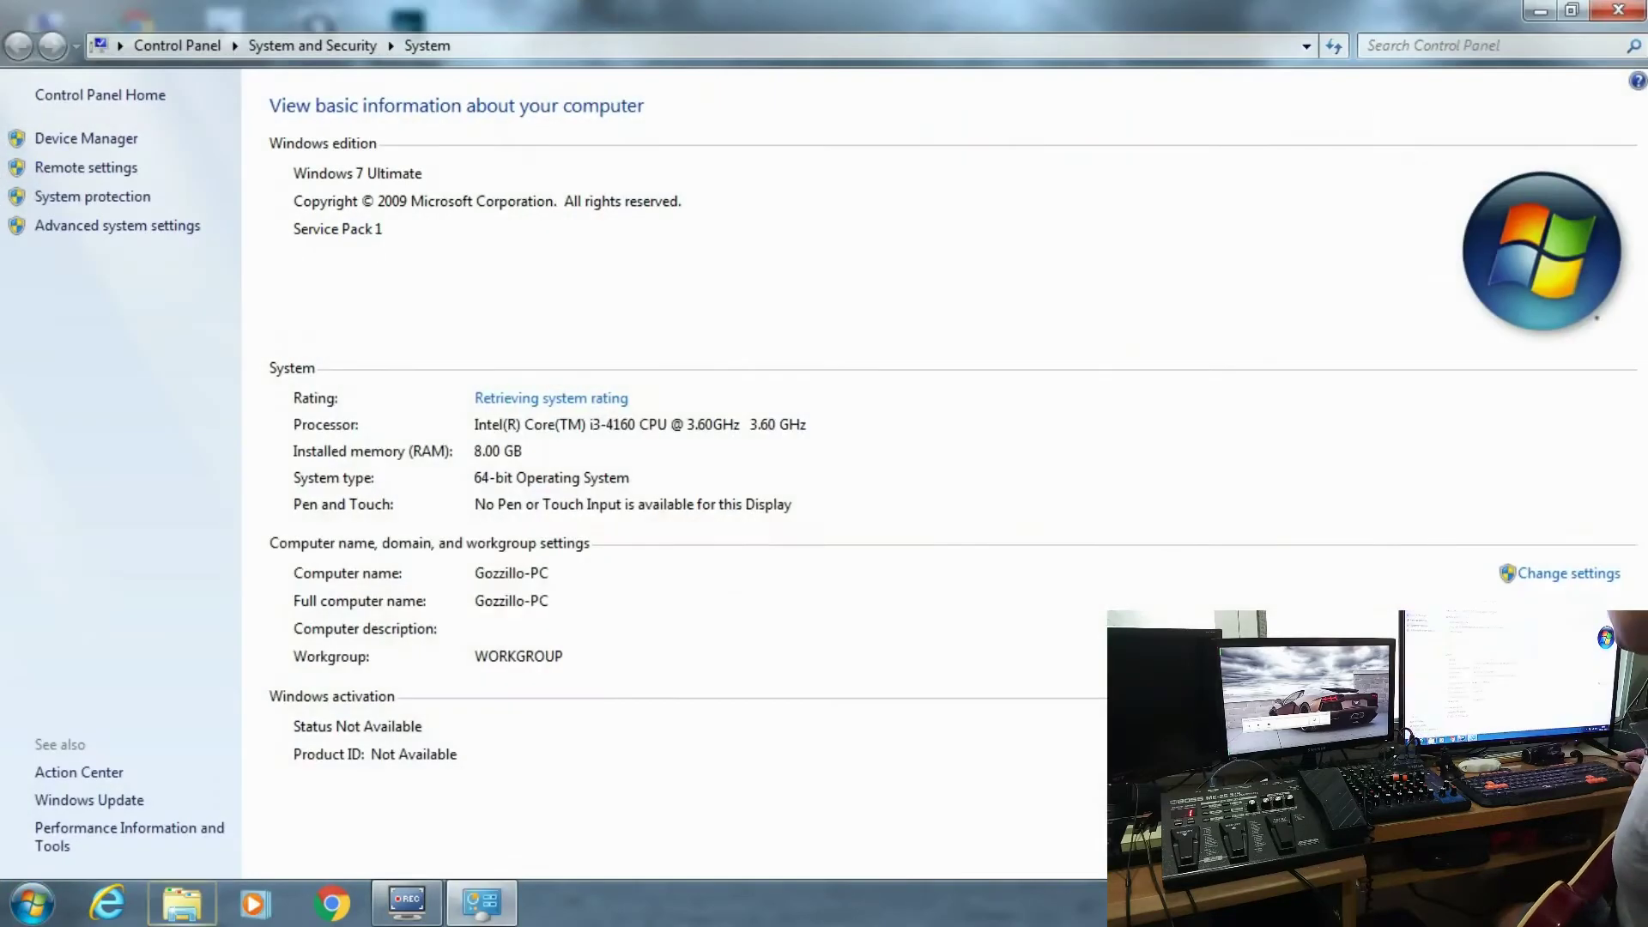
left_click(86, 138)
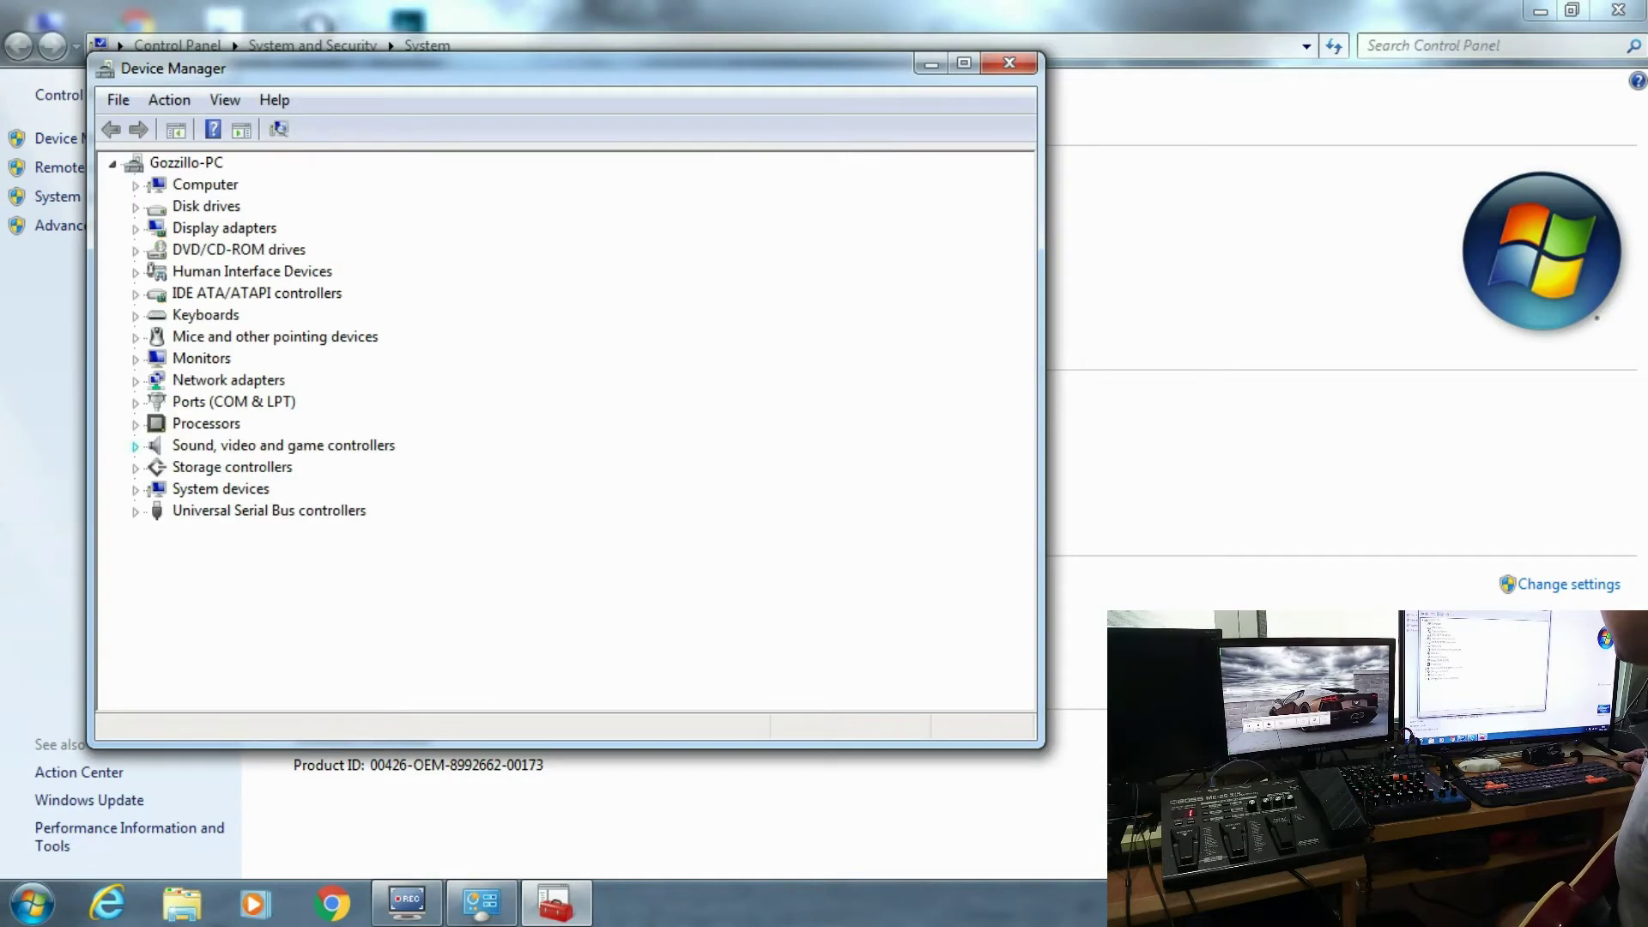
- Look for the ME-25 among the sound, video and game controllers, and close Device Manager and the System window
left_click(135, 445)
left_click(215, 467)
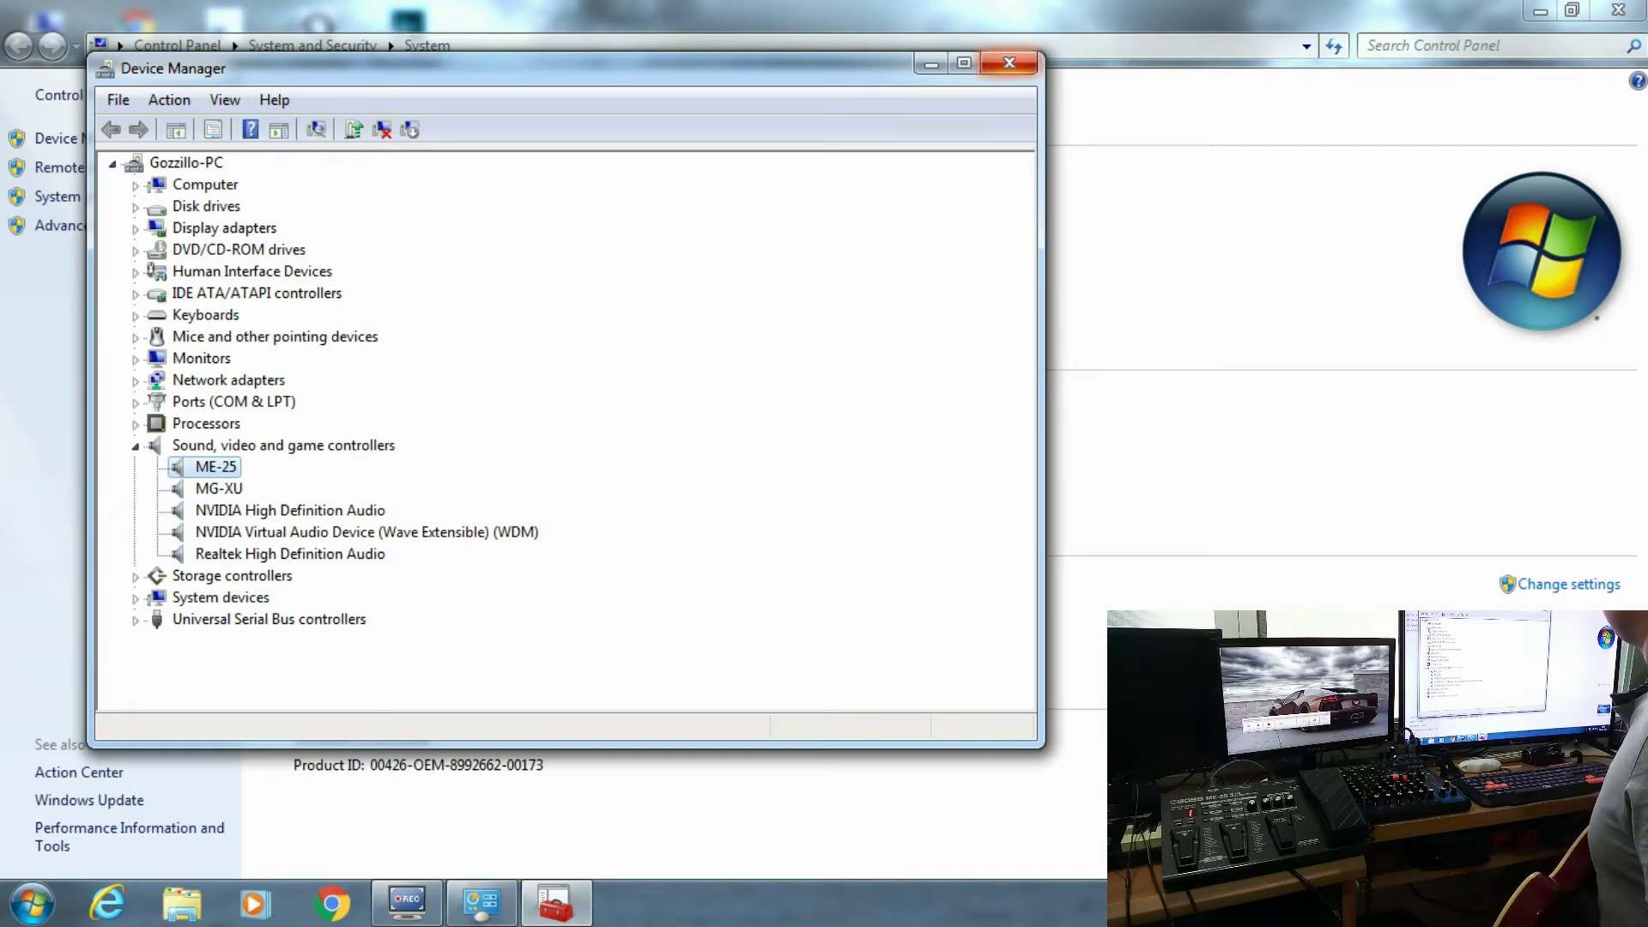
left_click(1010, 63)
left_click(1618, 10)
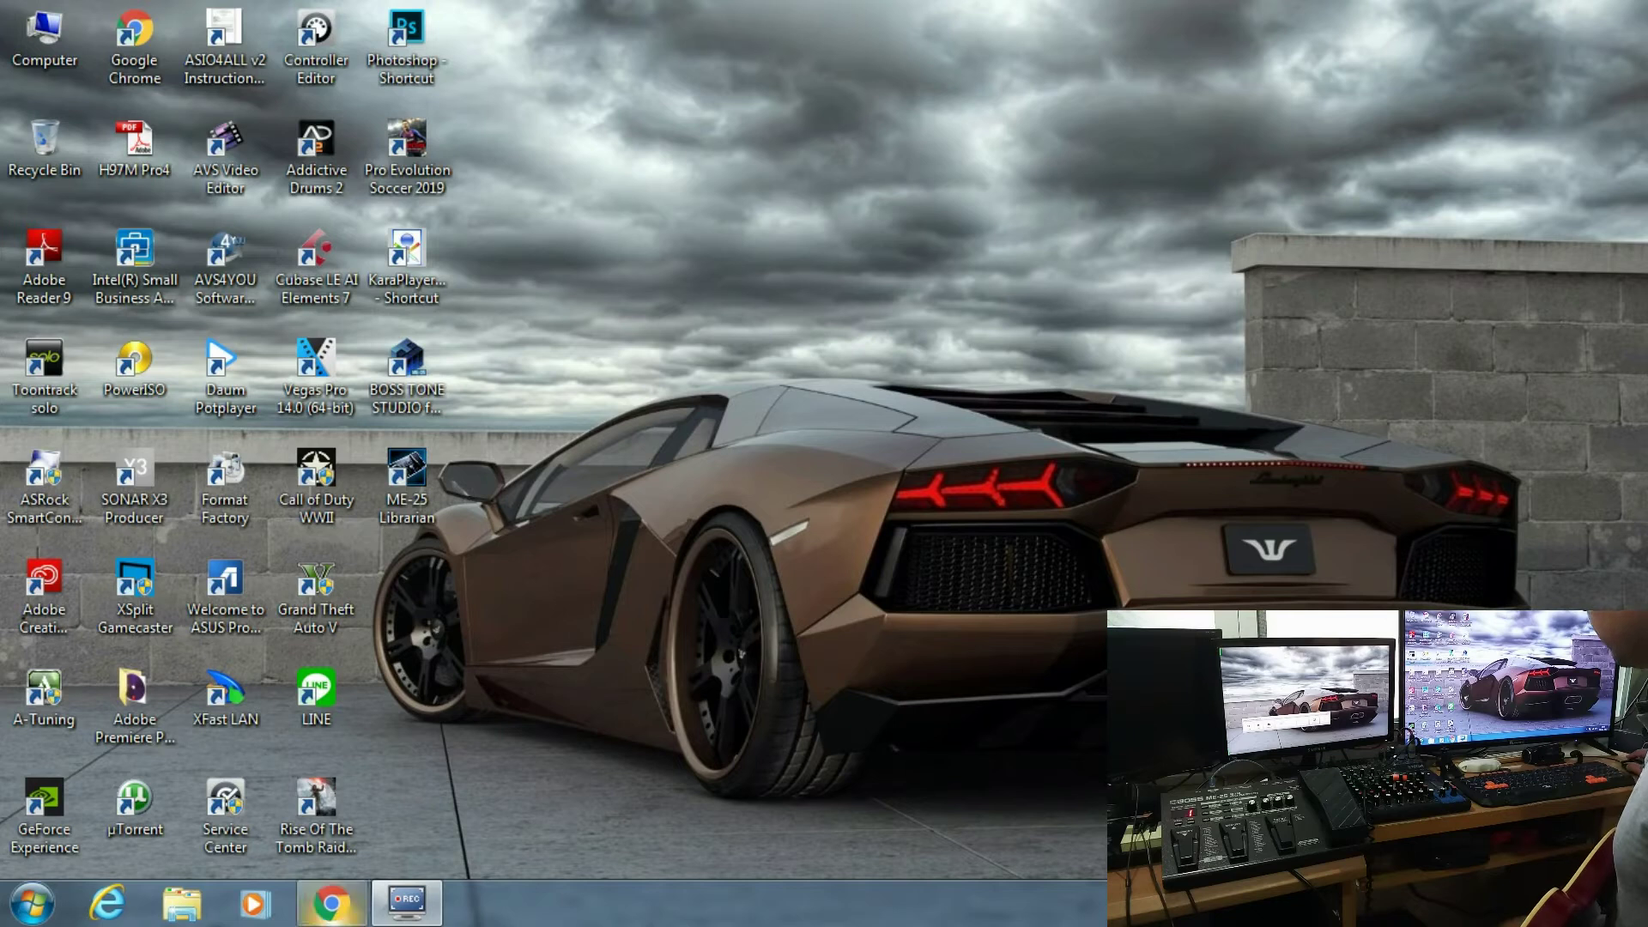
- Switch to Chrome, search Google for "boss me 25 driver" and open the BOSS ME-25 Updates & Drivers support page
left_click(332, 903)
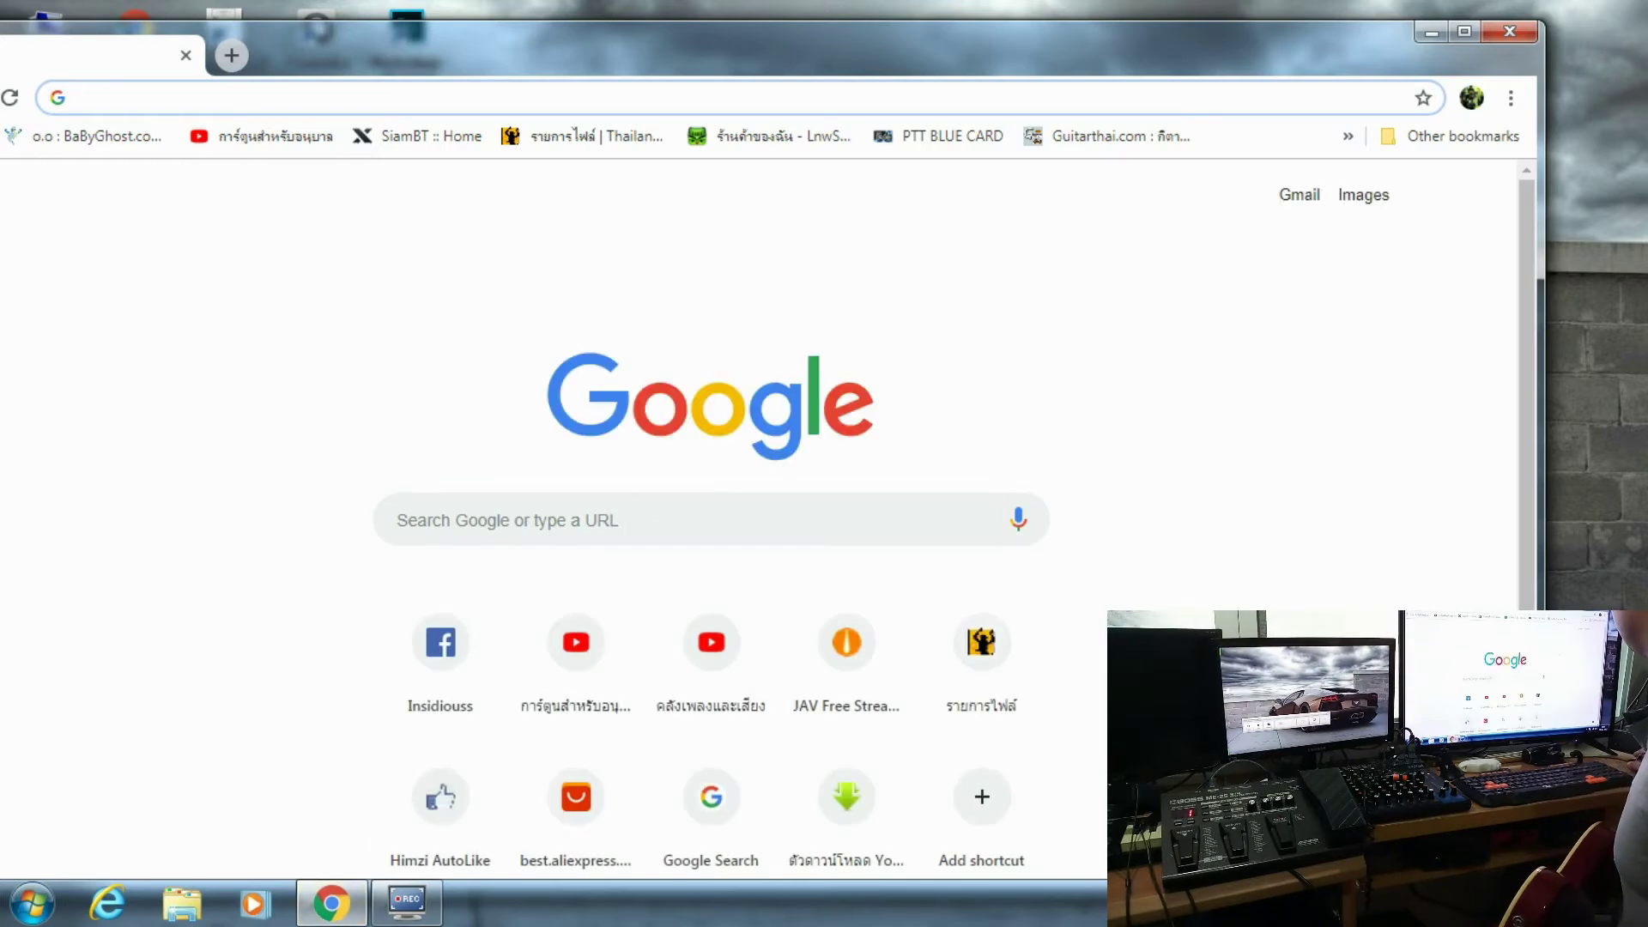
left_click(1464, 31)
left_click(502, 484)
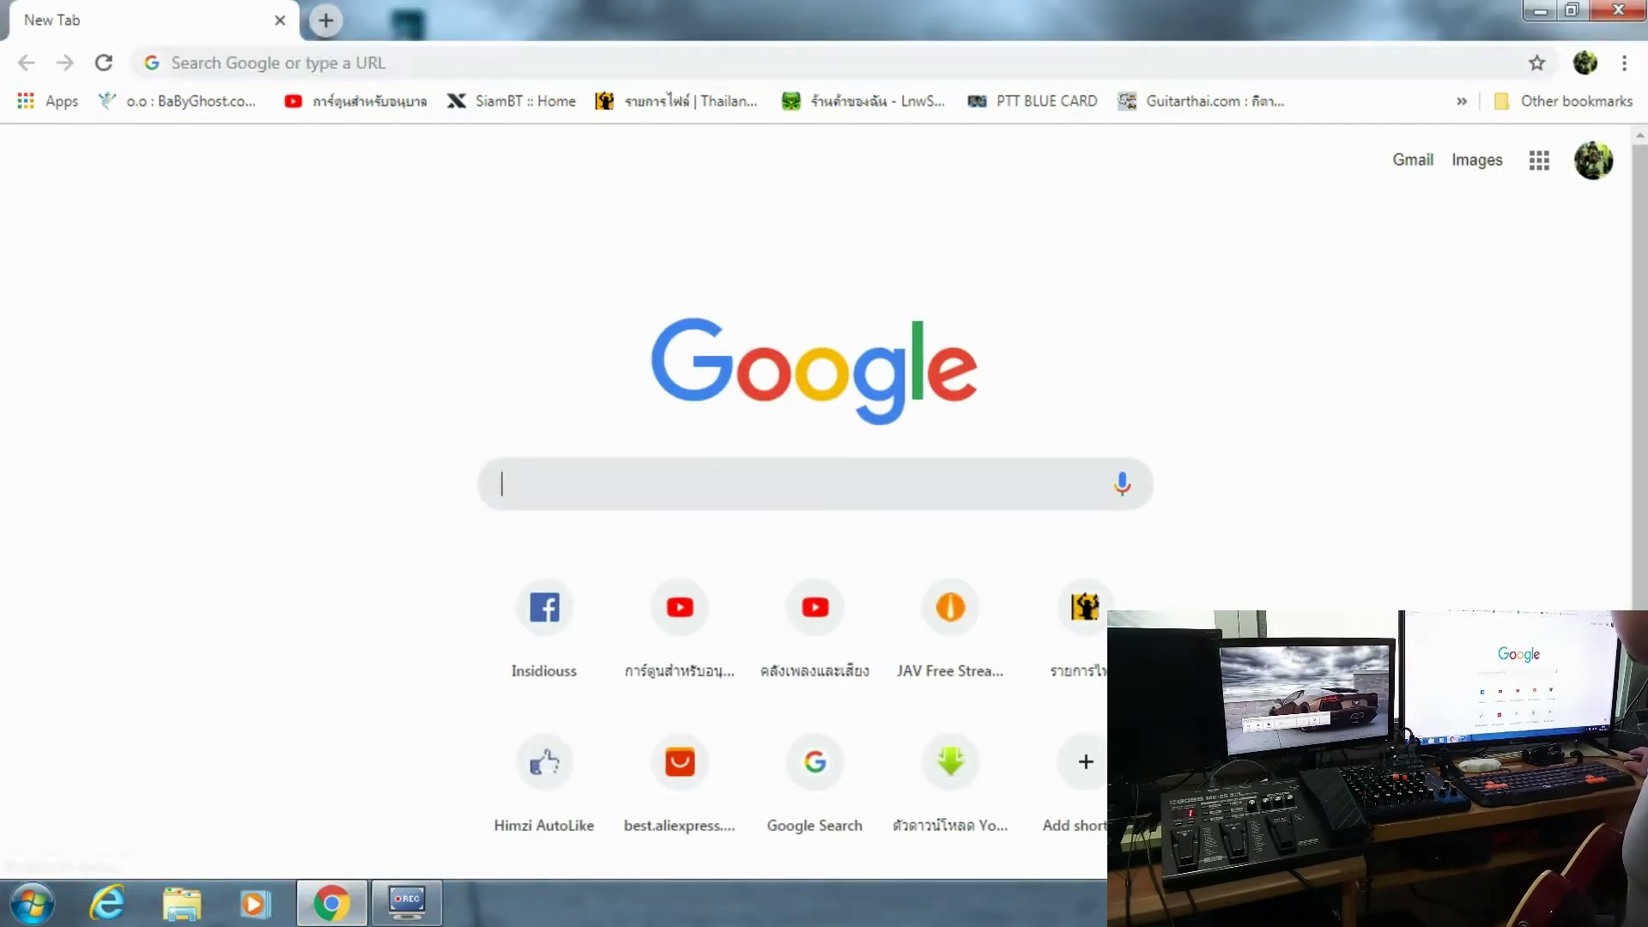
type("boss")
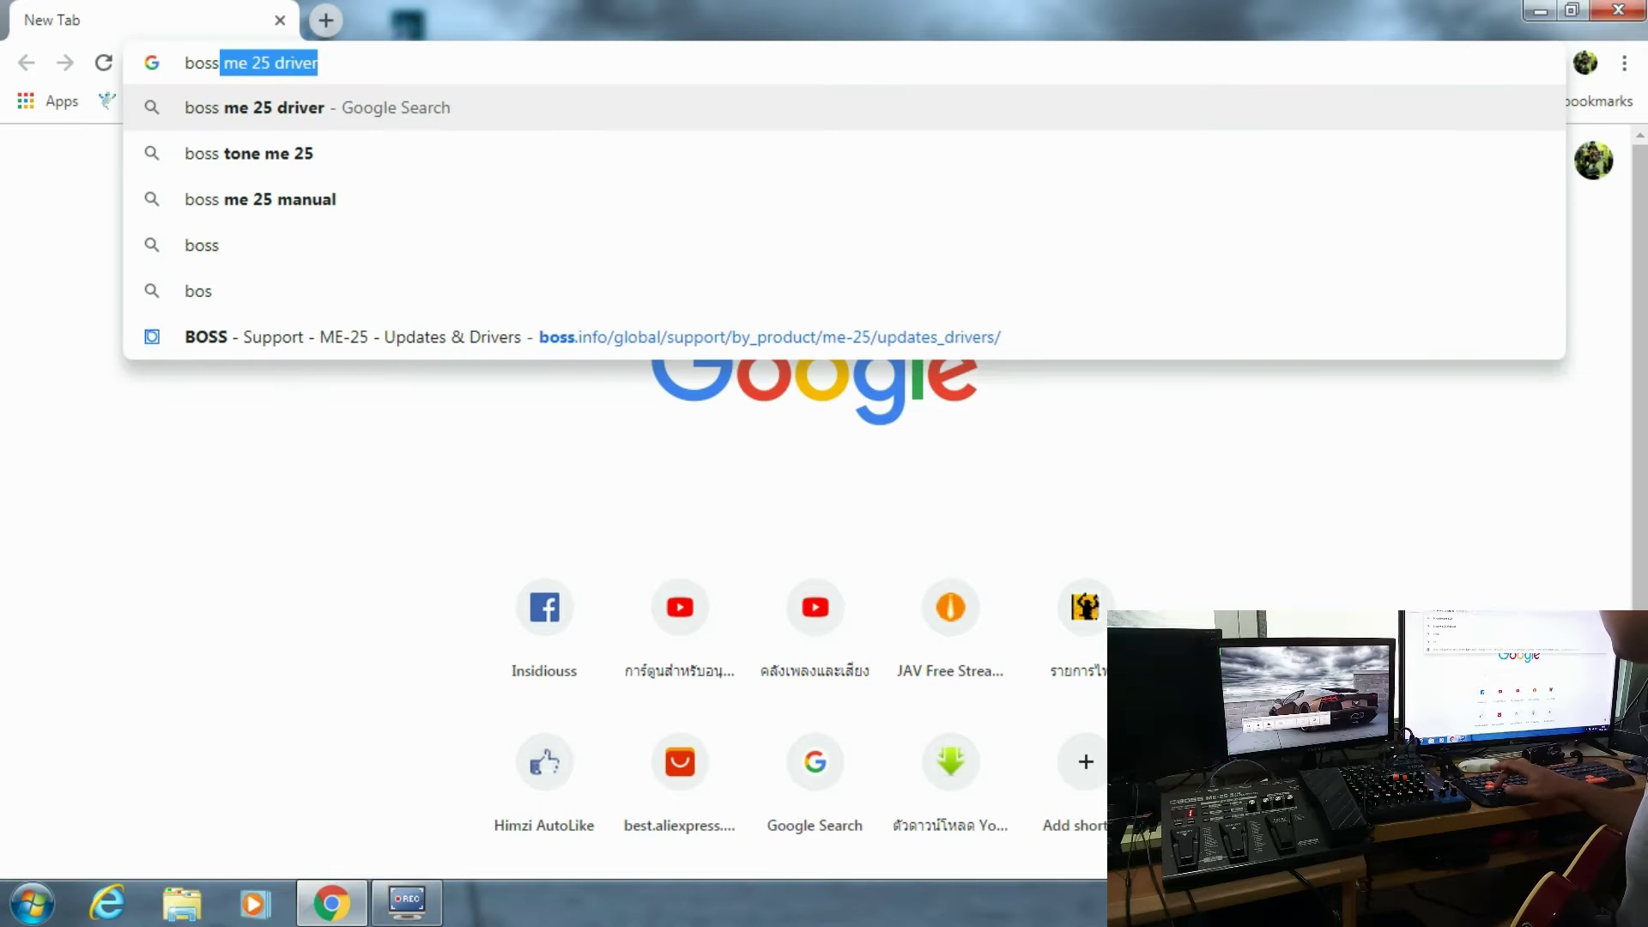
left_click(670, 152)
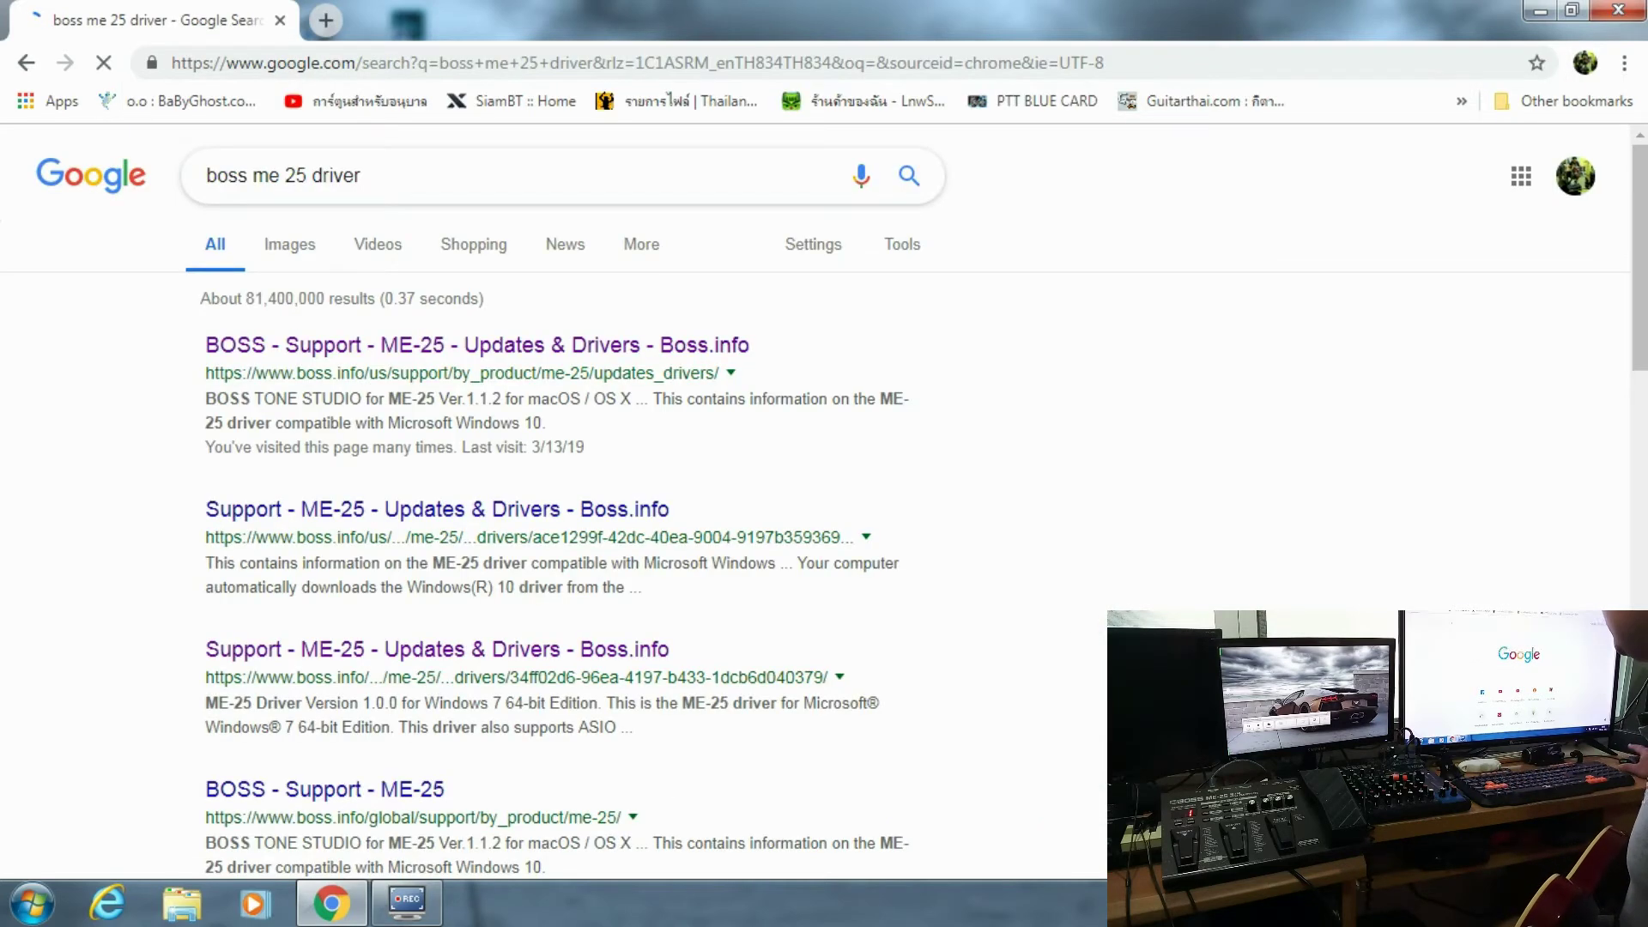
left_click(476, 345)
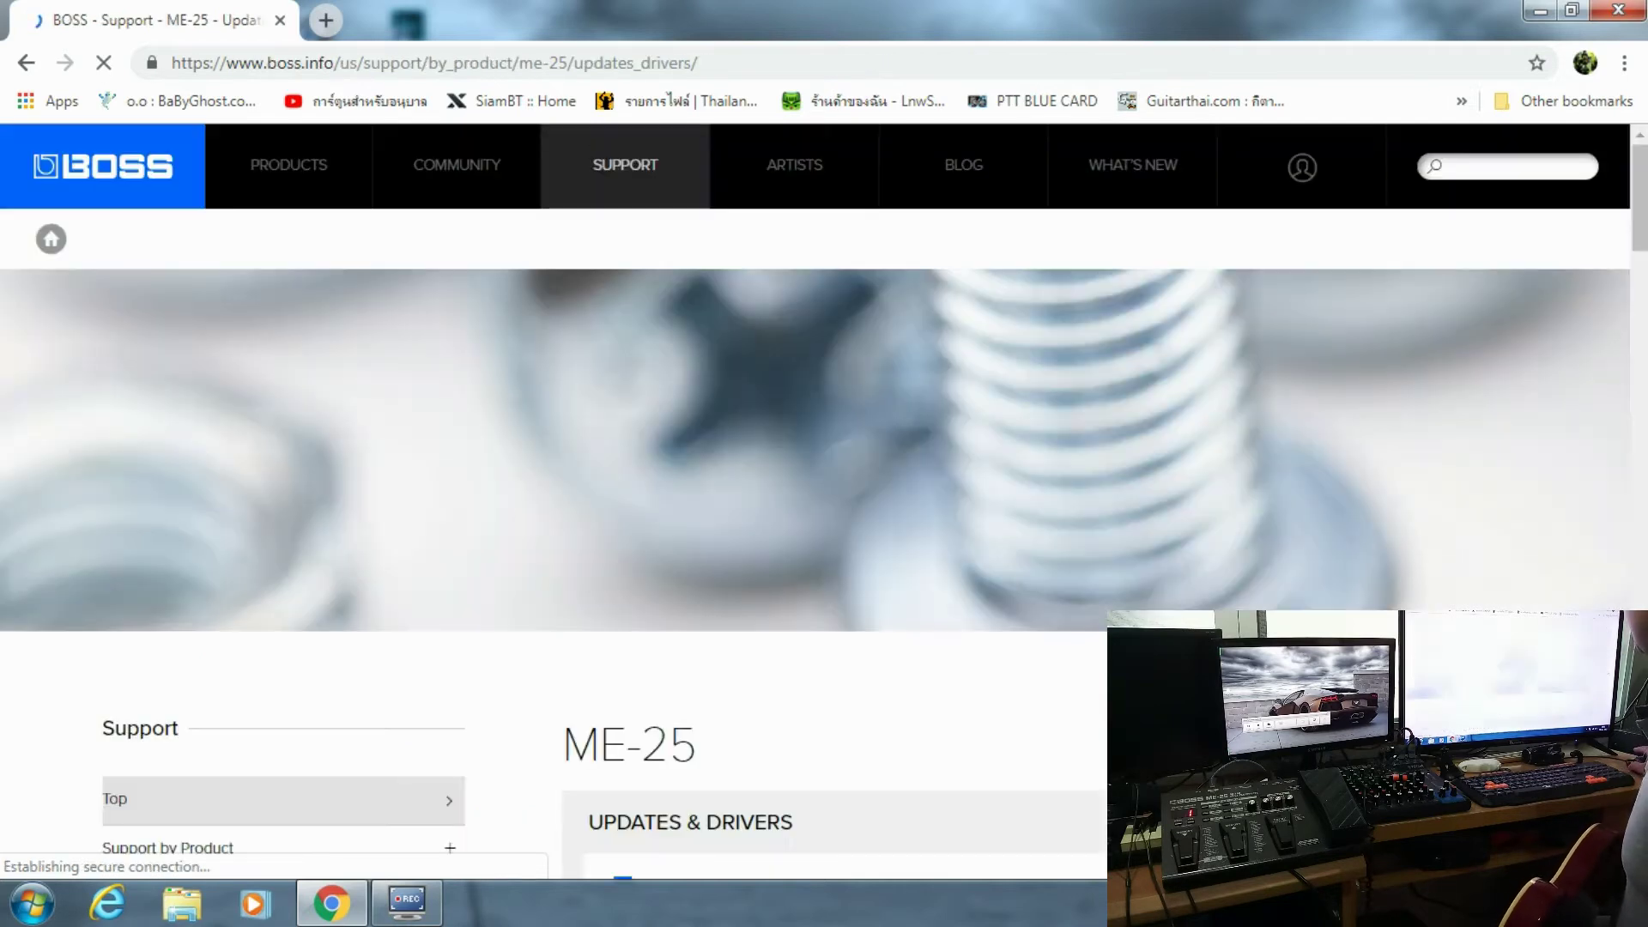
- Review the download page of BOSS TONE STUDIO for ME-25 Ver.1.1.2 for Windows, return to the drivers list and show the desktop
left_click_drag(1640, 197, 1640, 286)
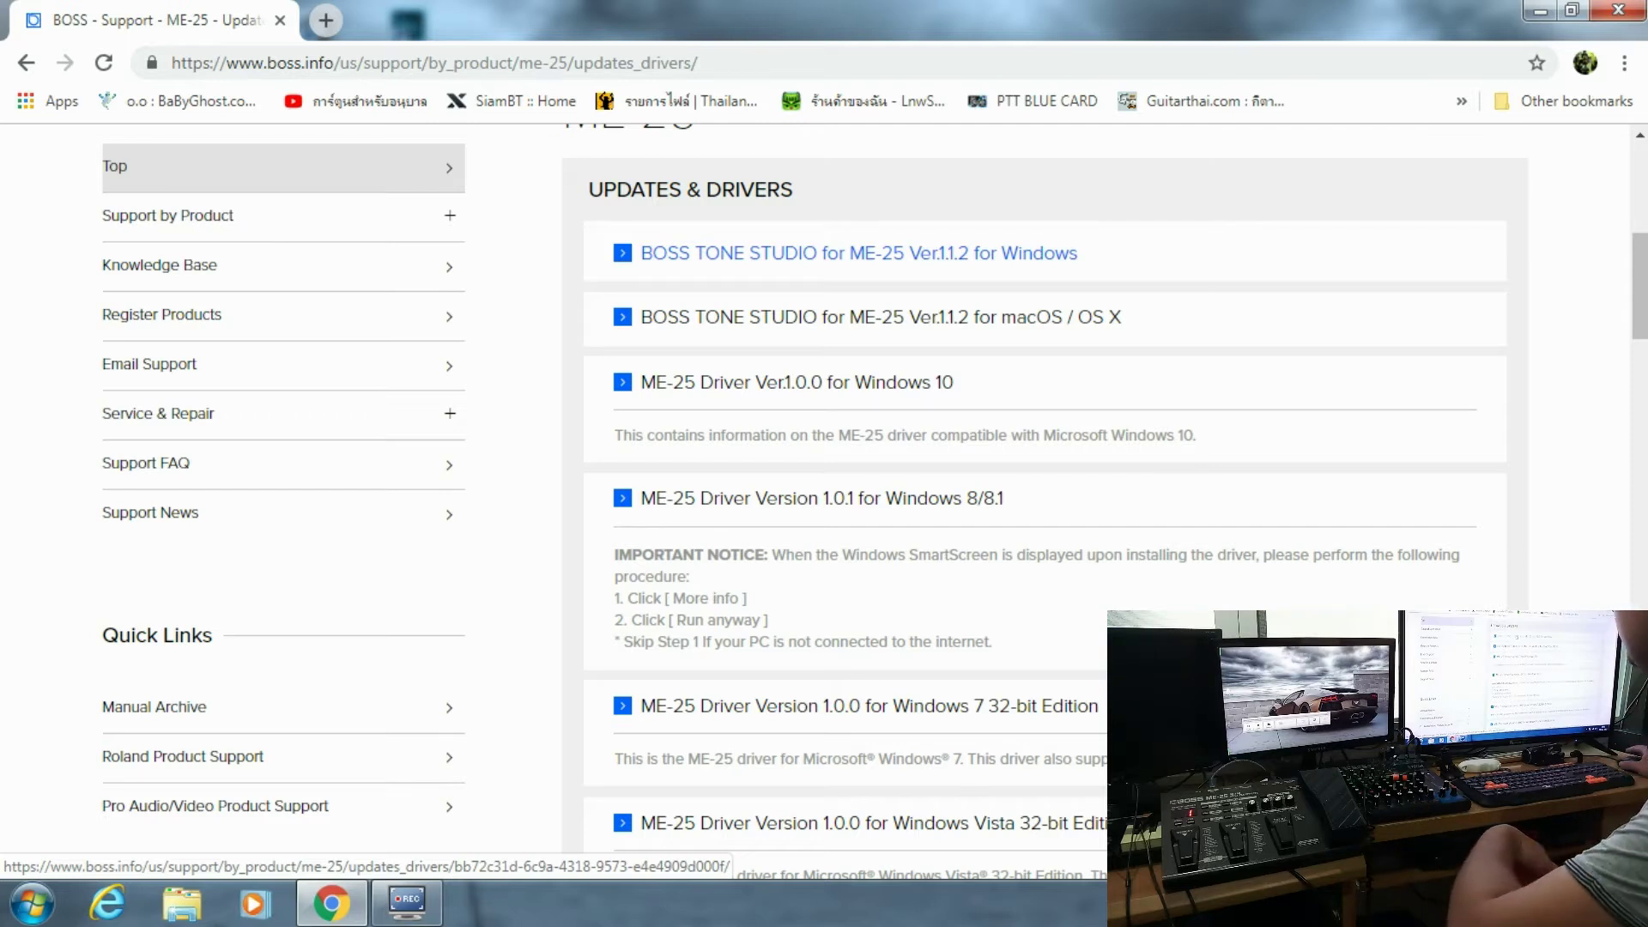
left_click(837, 253)
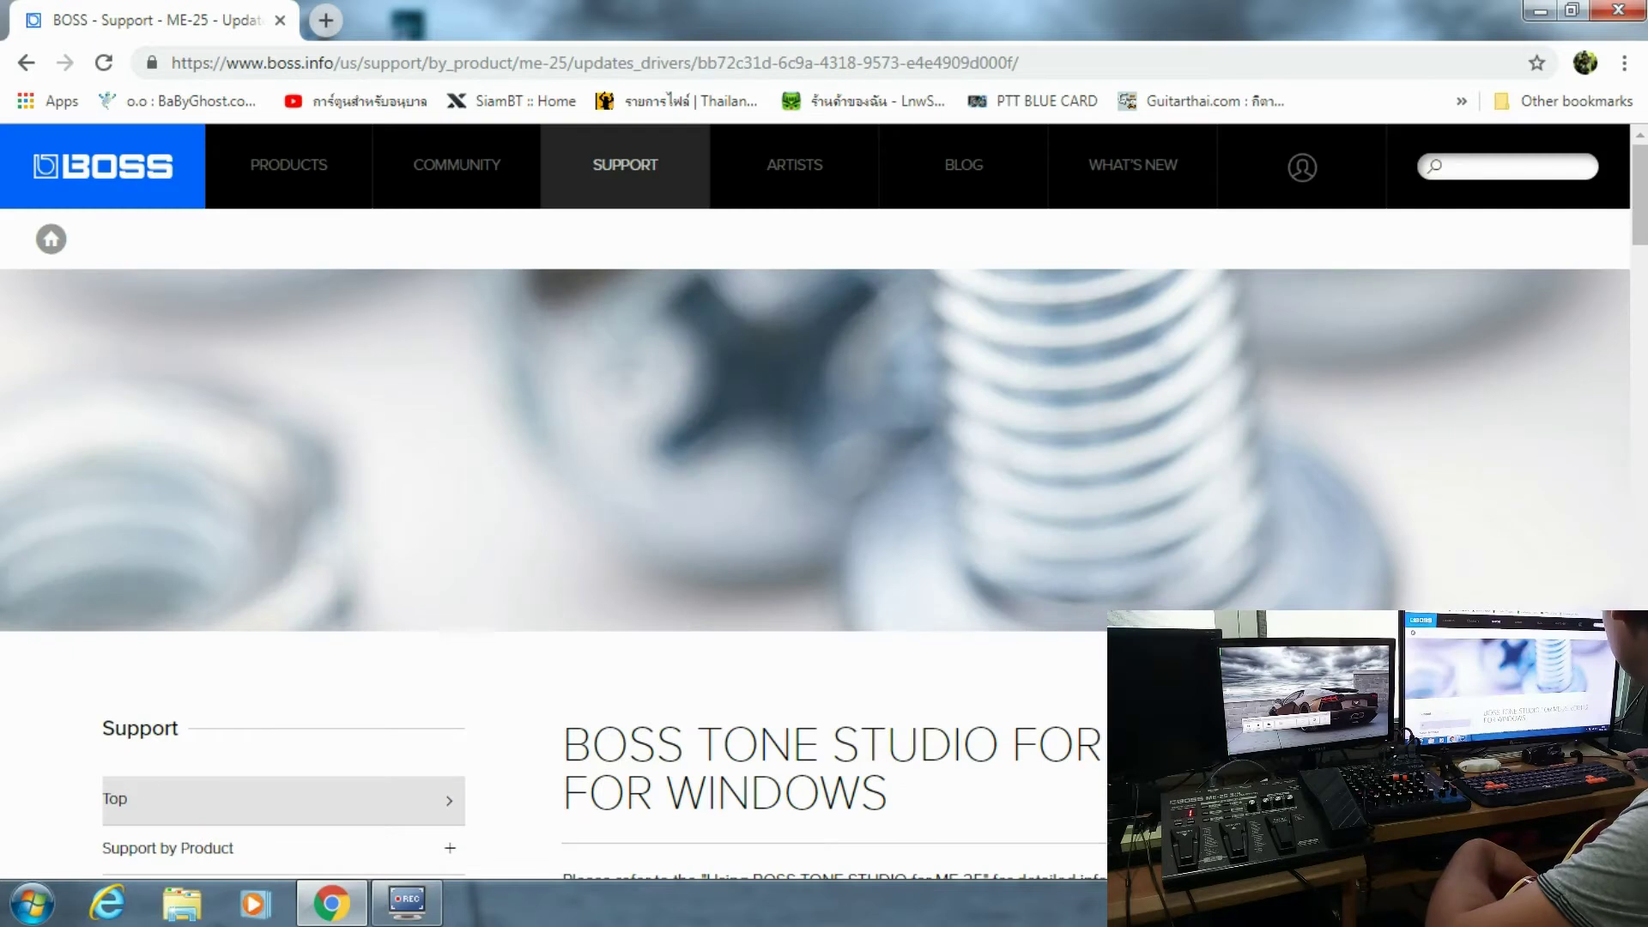
scroll(824, 498, "down", 9)
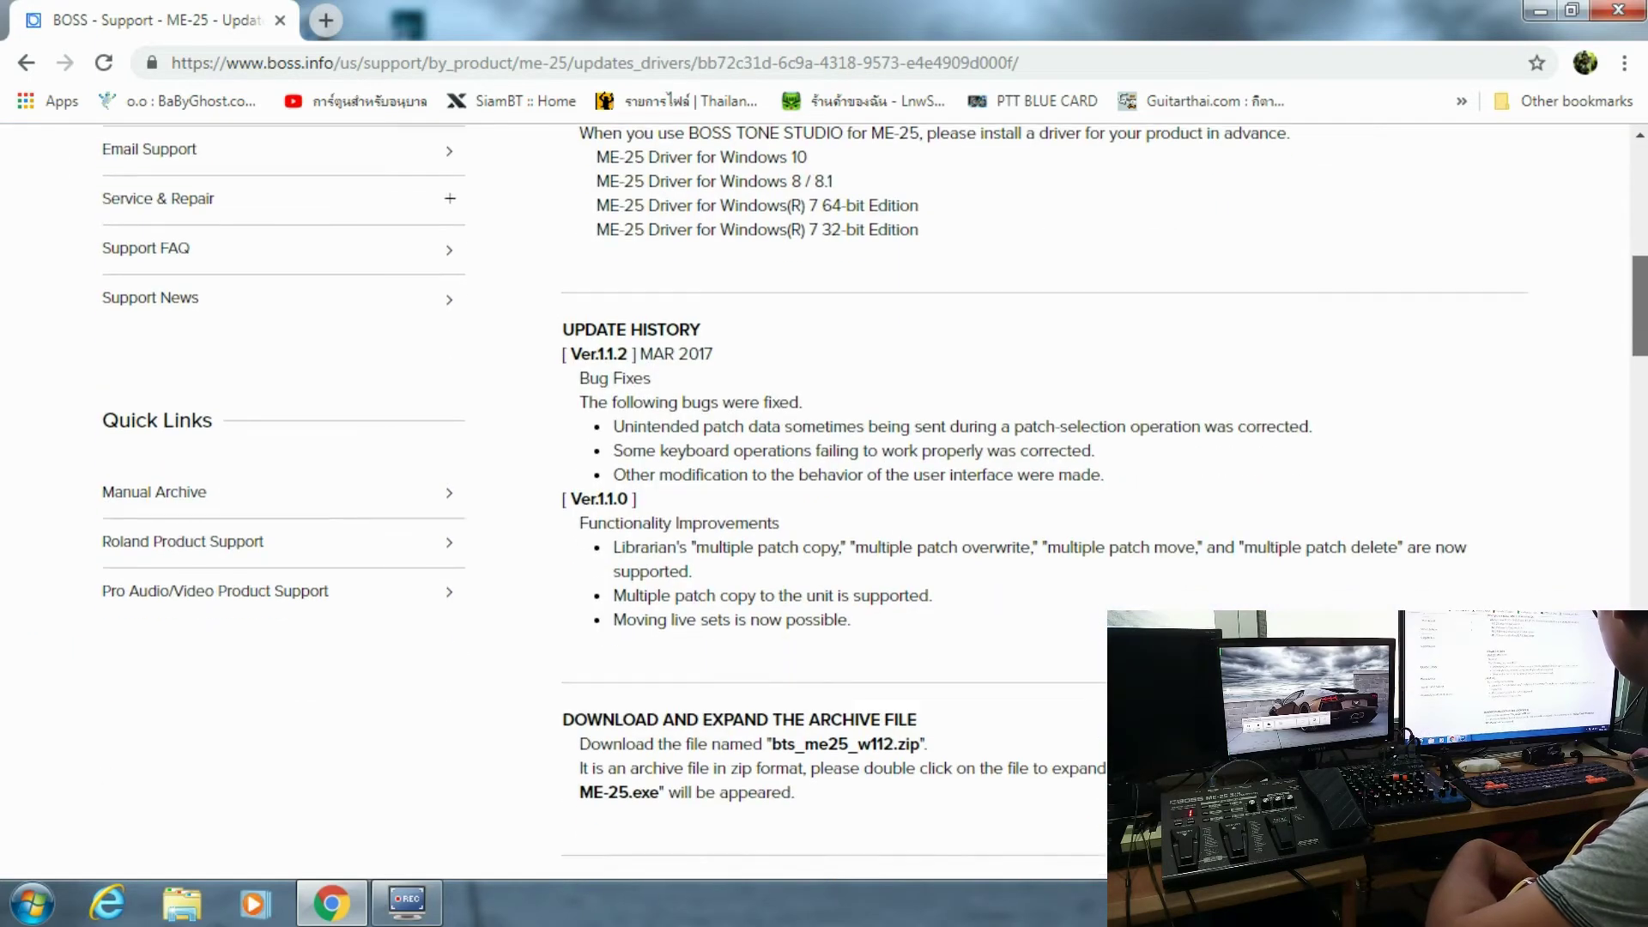
scroll(824, 498, "down", 20)
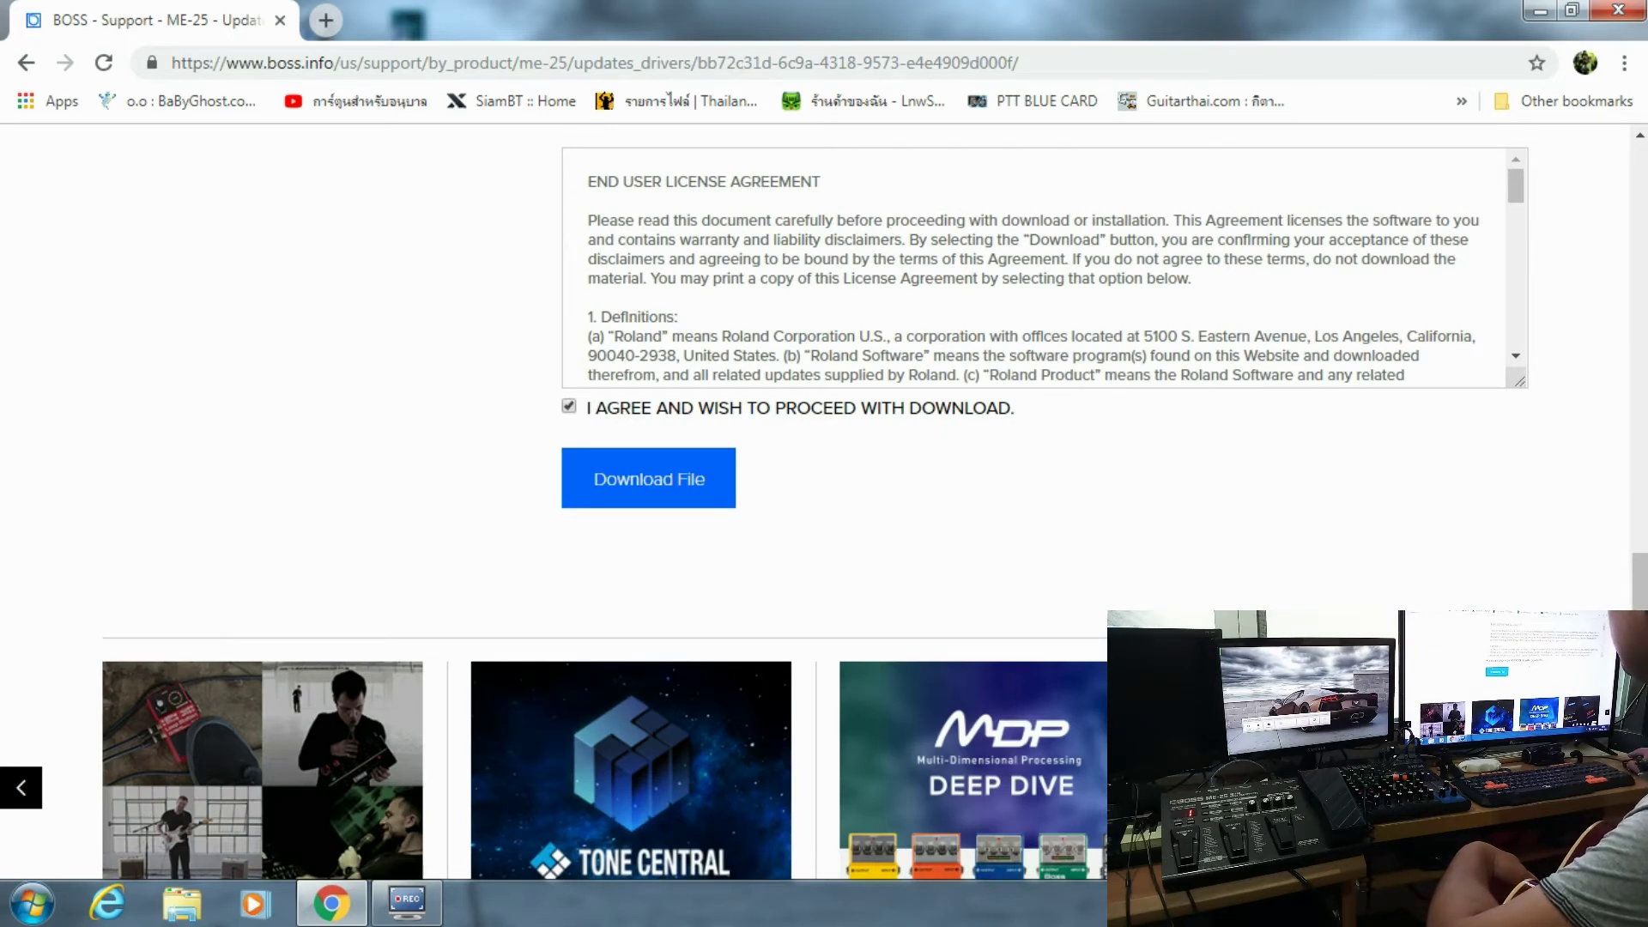
left_click(26, 63)
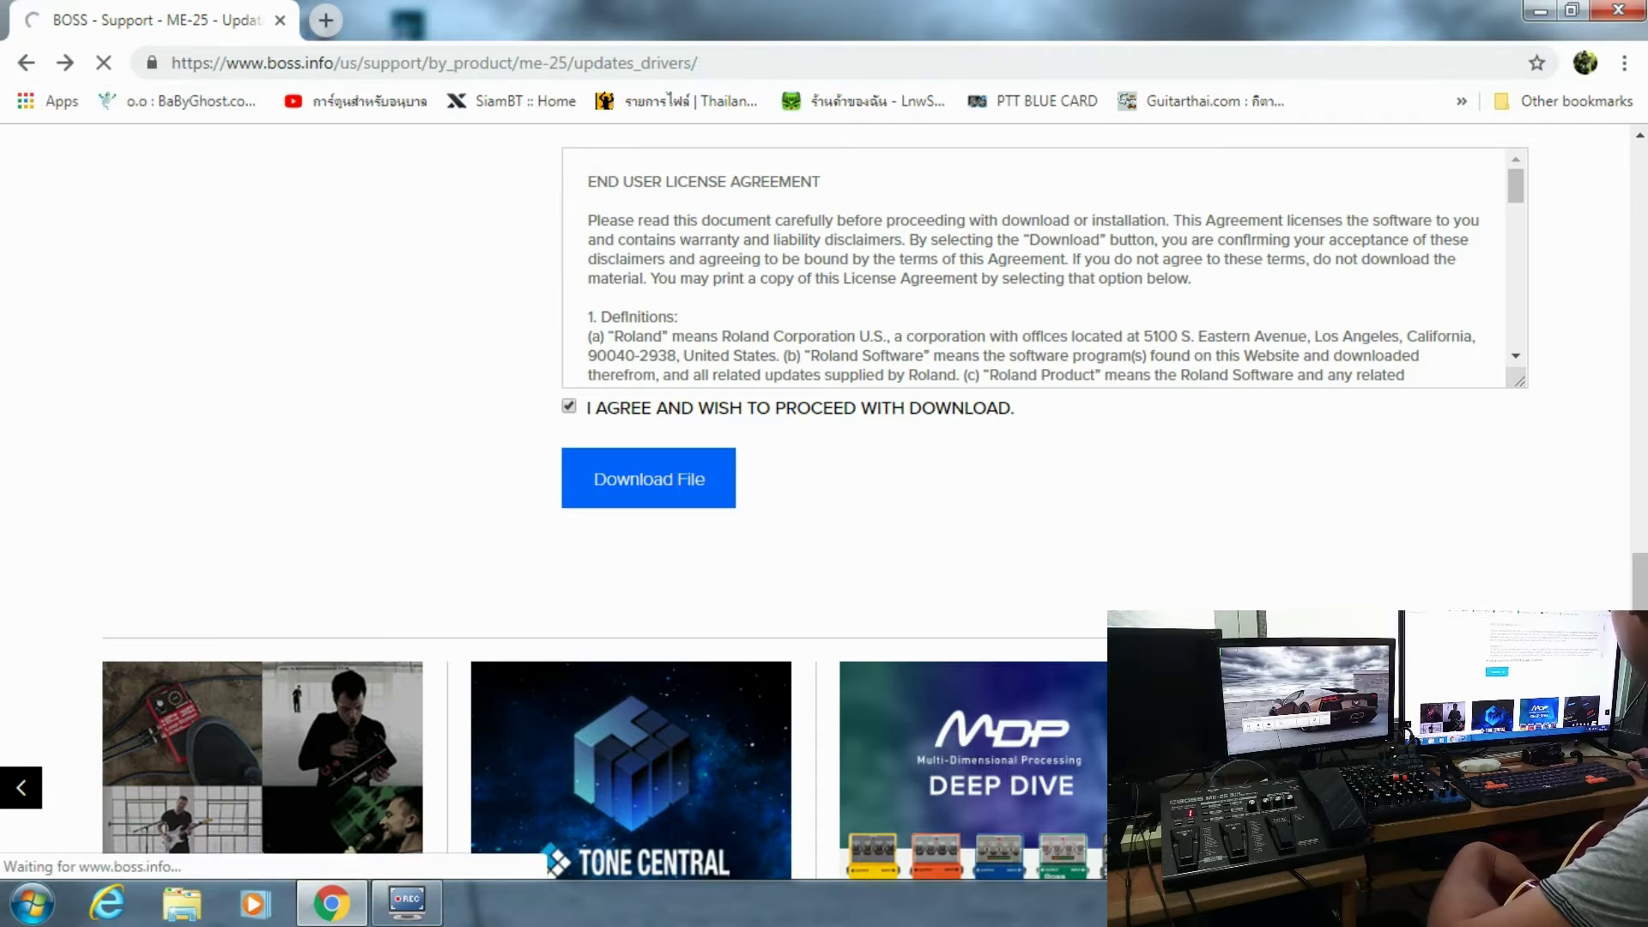
key("super+d")
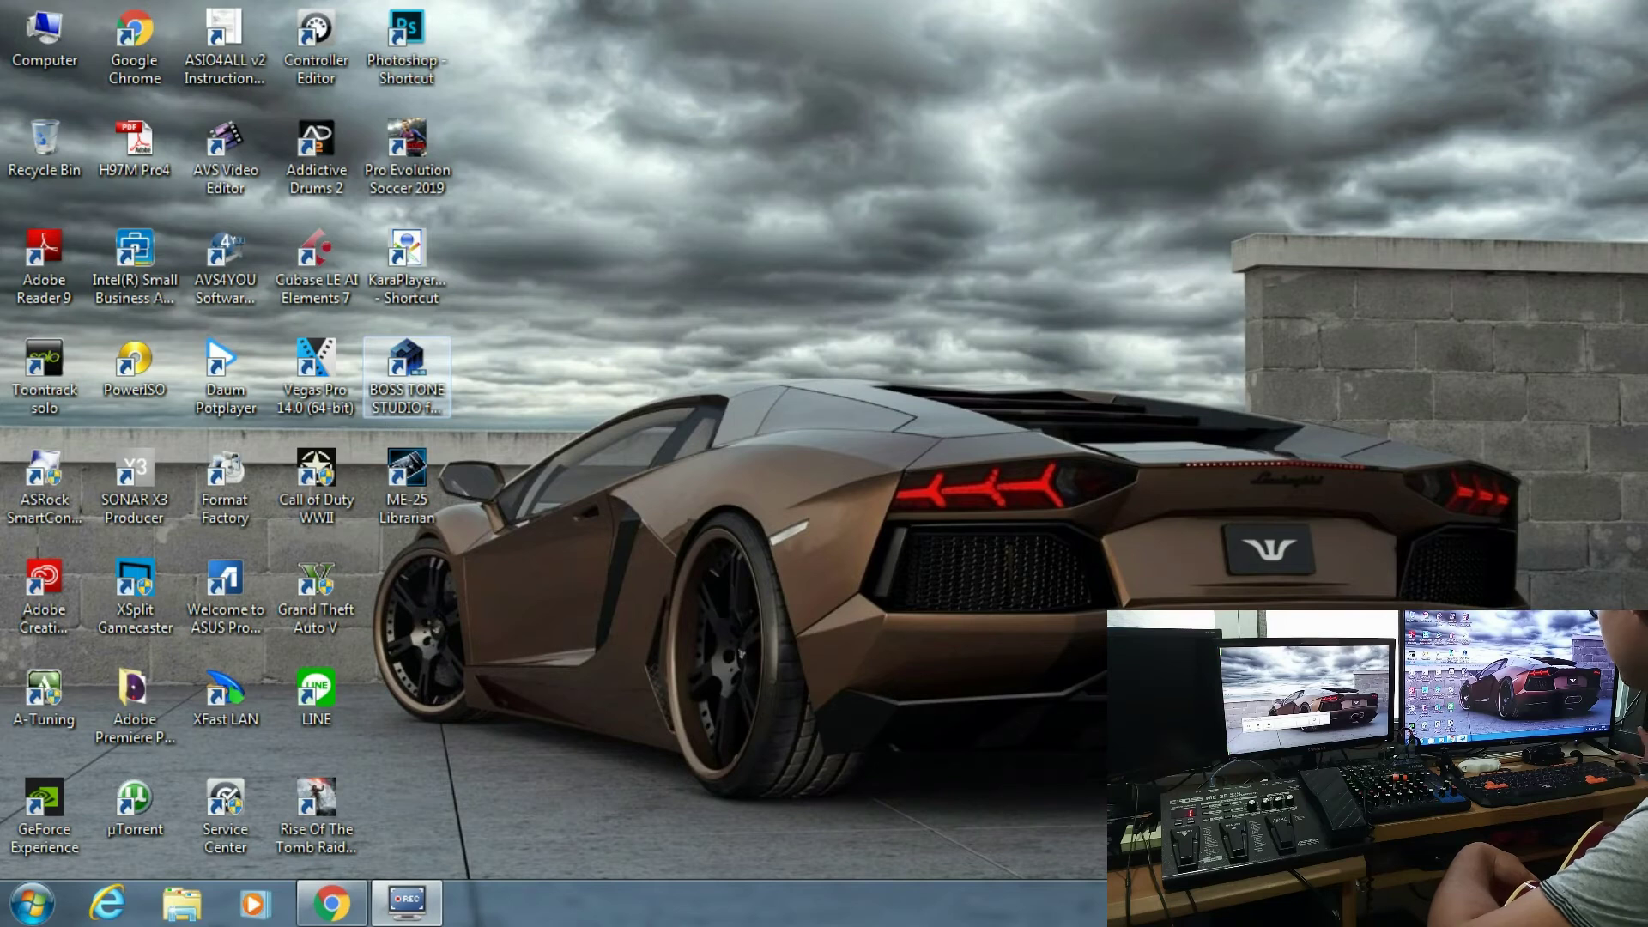
- Back in Chrome, review the download page of ME-25 Librarian for Windows Version 1.0.0, return to the drivers list and minimize the browser
left_click(331, 902)
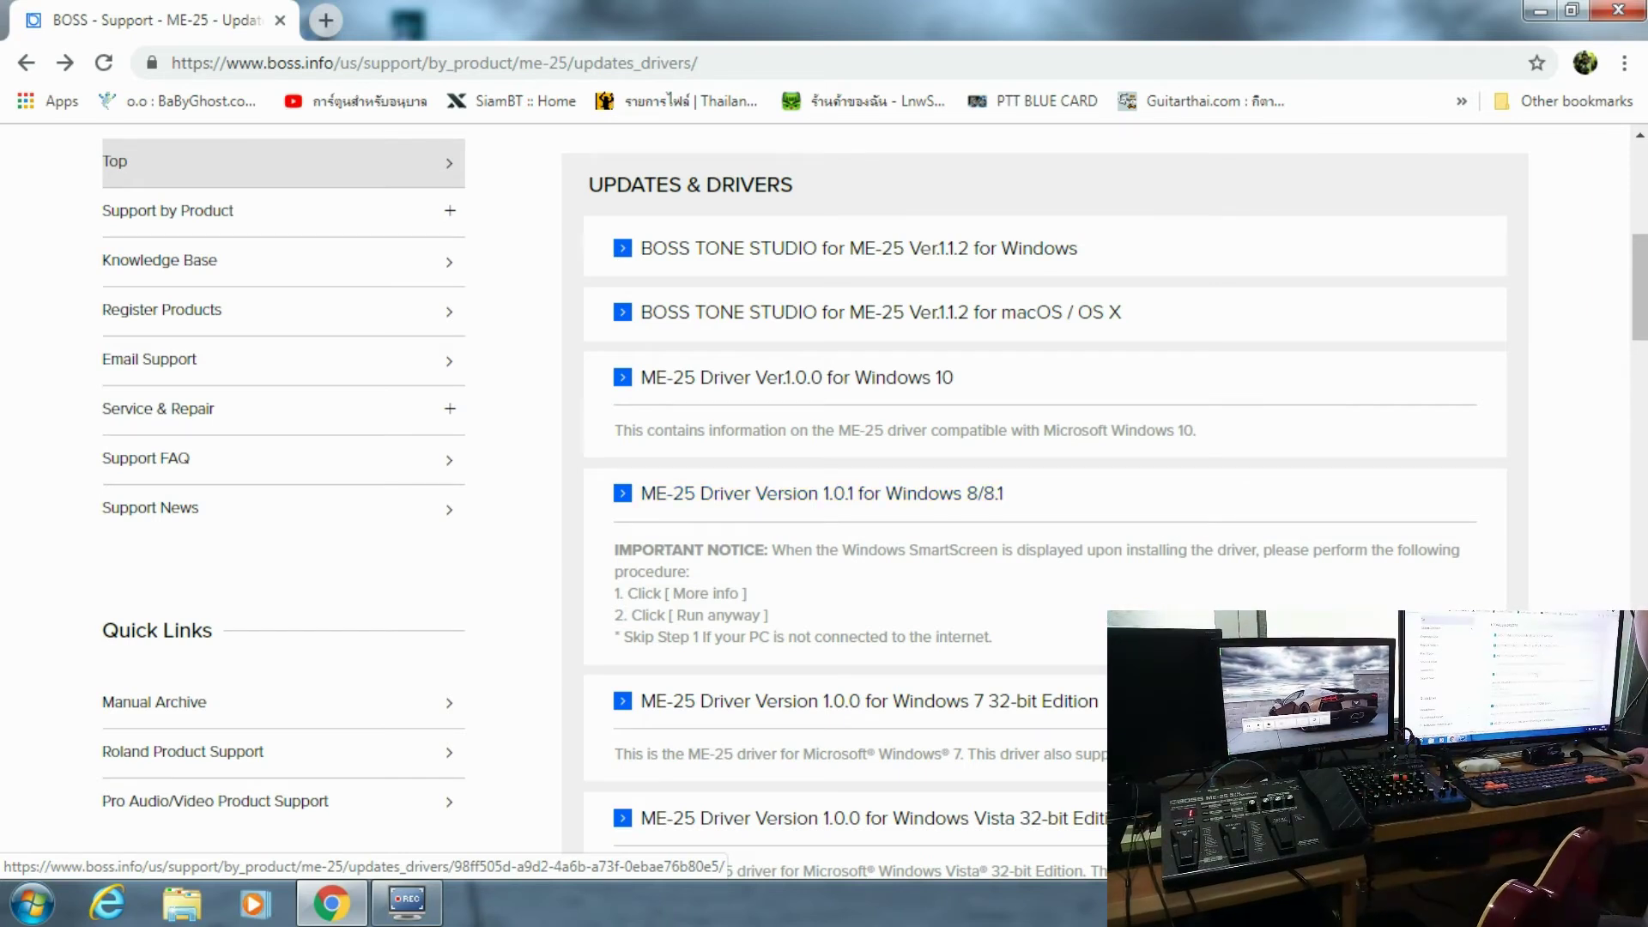
scroll(1045, 498, "down", 5)
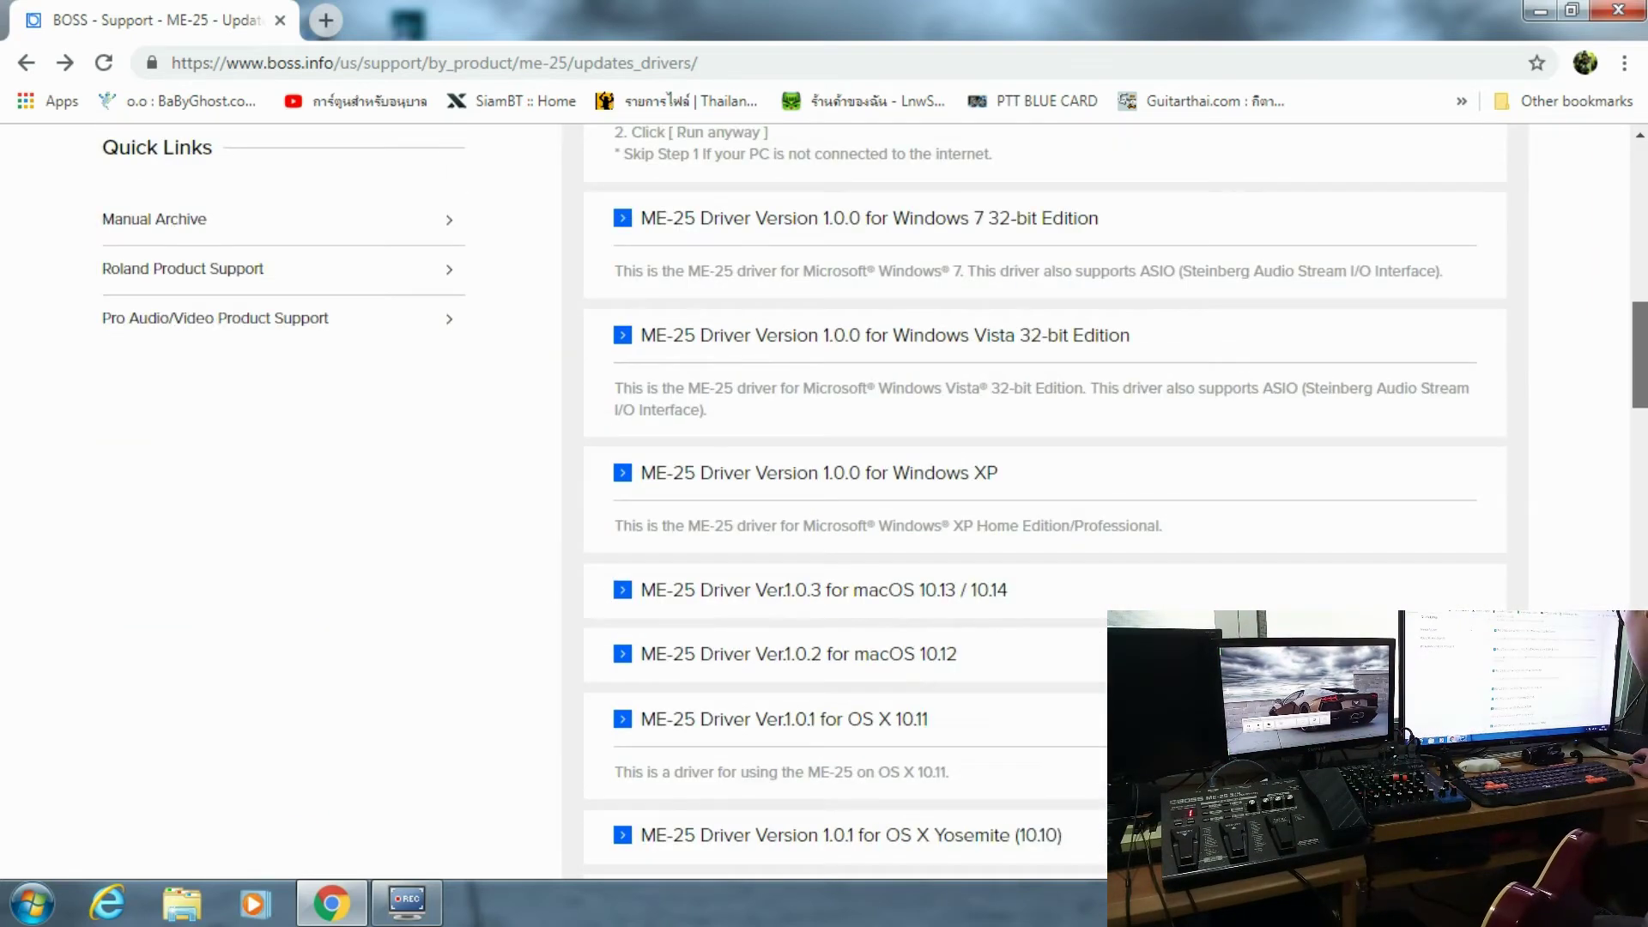
scroll(1045, 498, "down", 7)
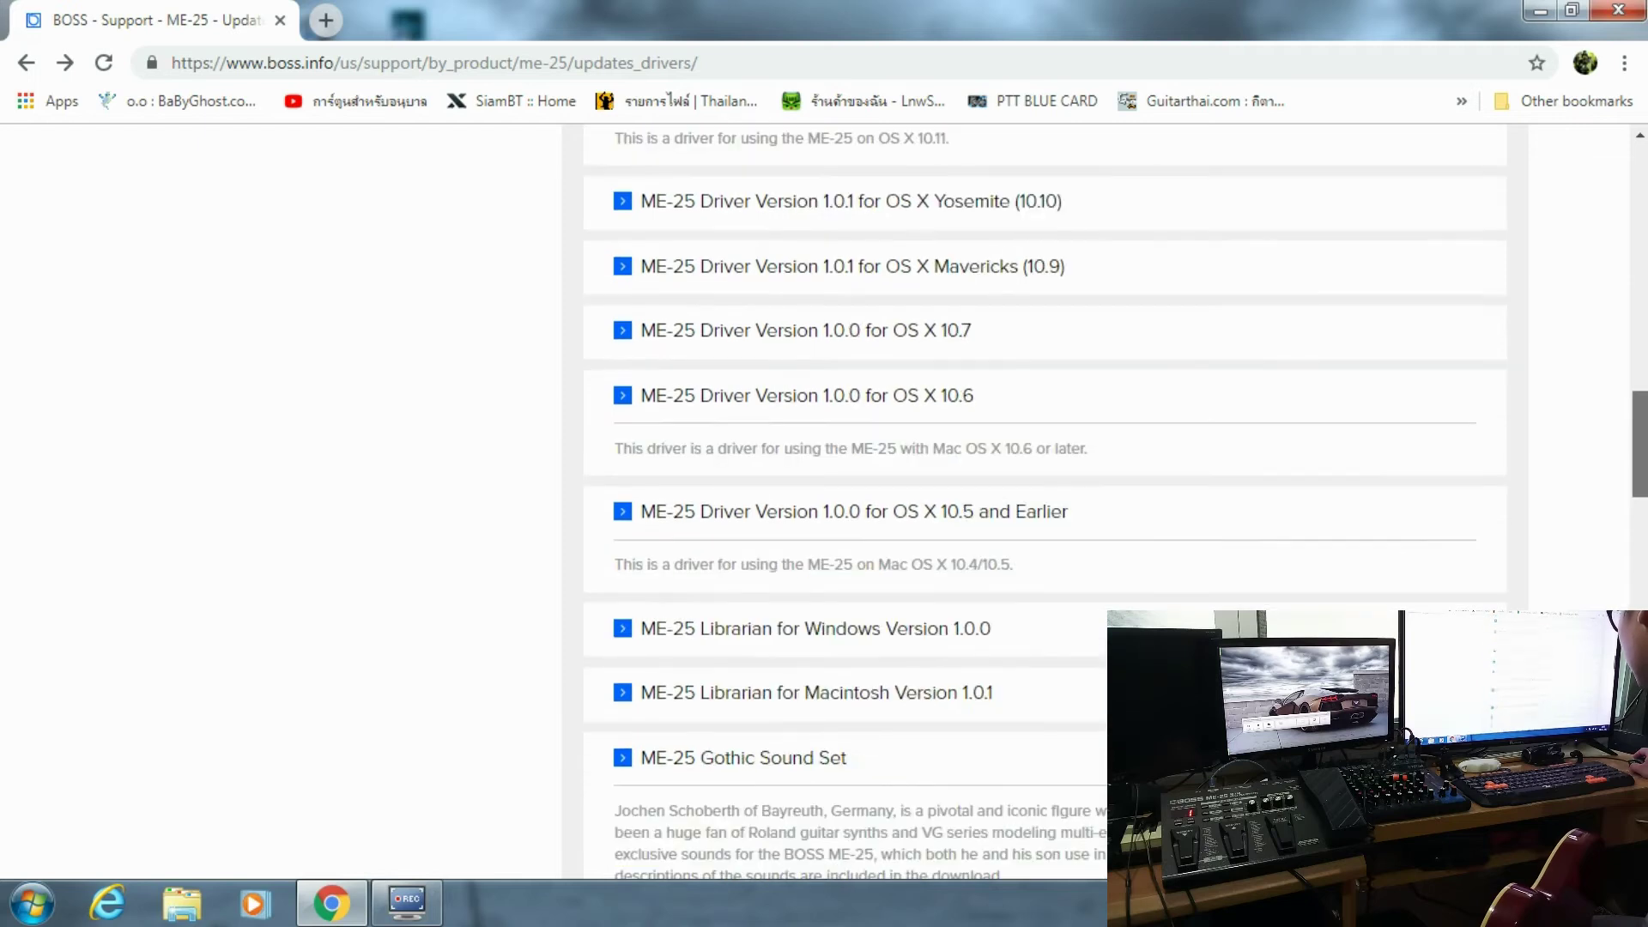
scroll(1044, 497, "down", 4)
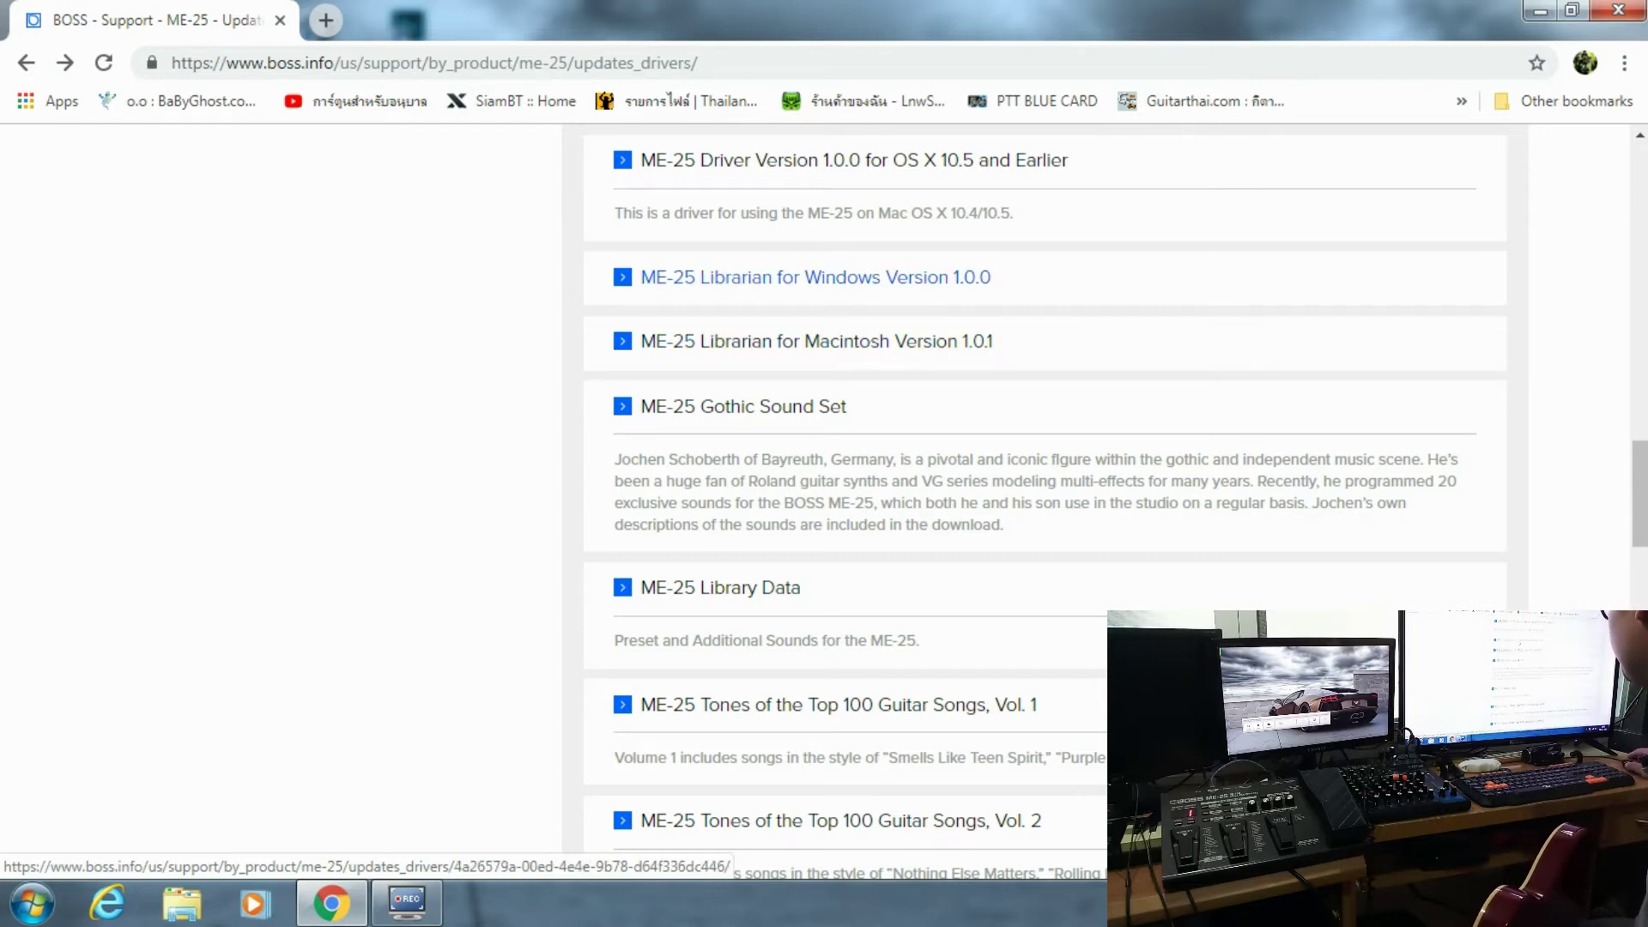
left_click(816, 278)
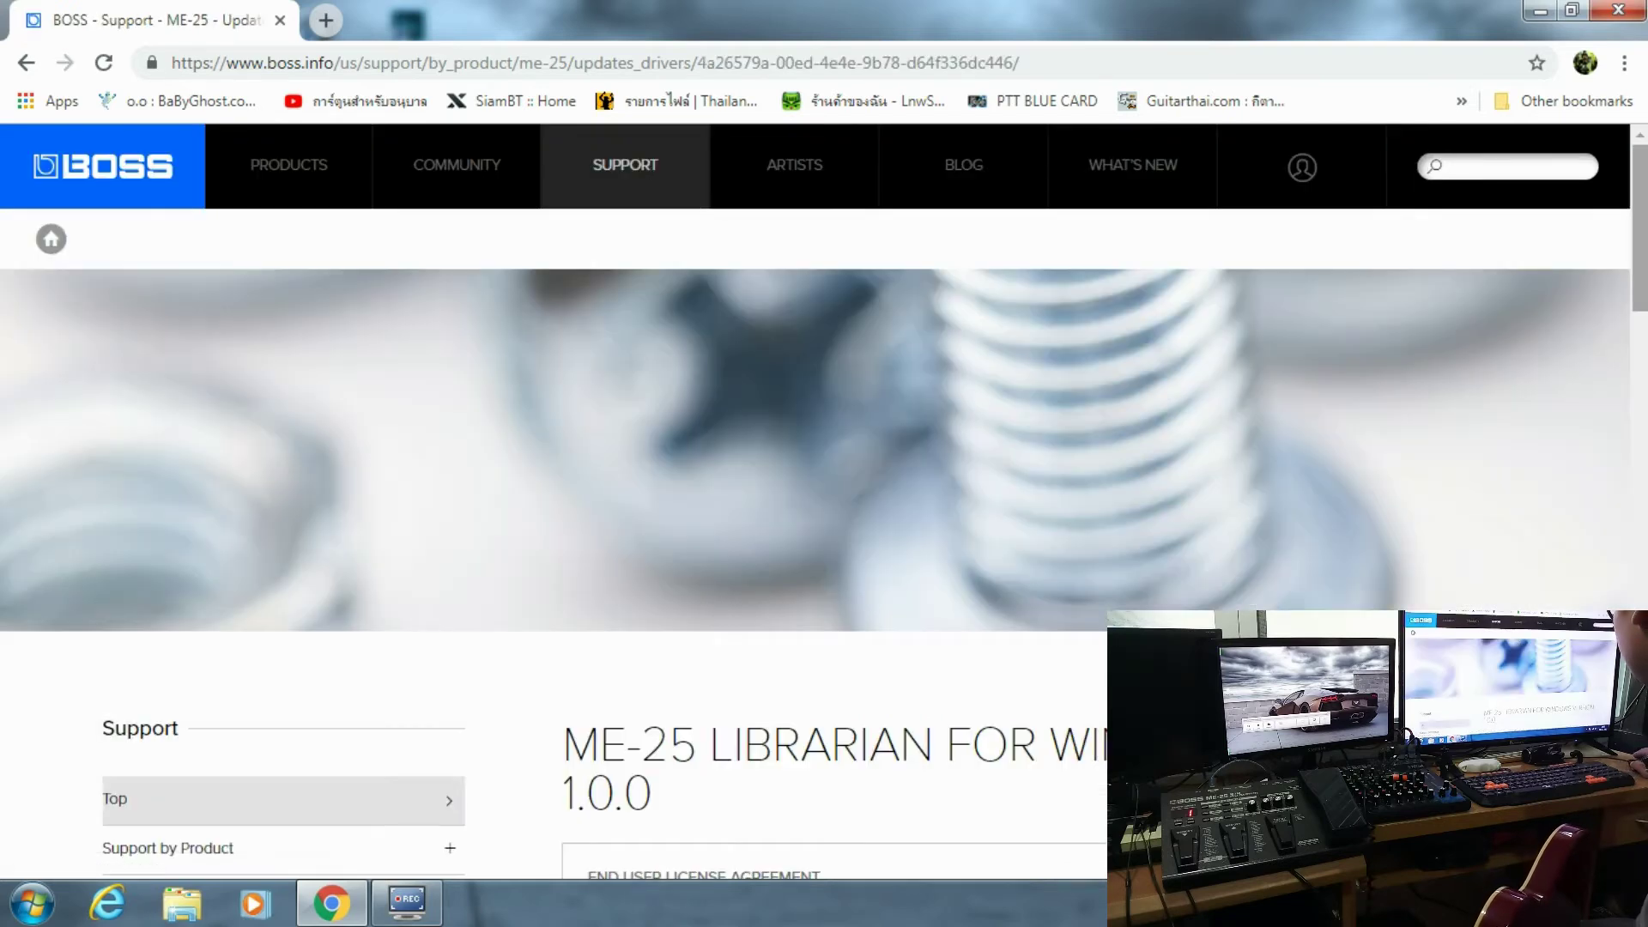
scroll(824, 480, "down", 8)
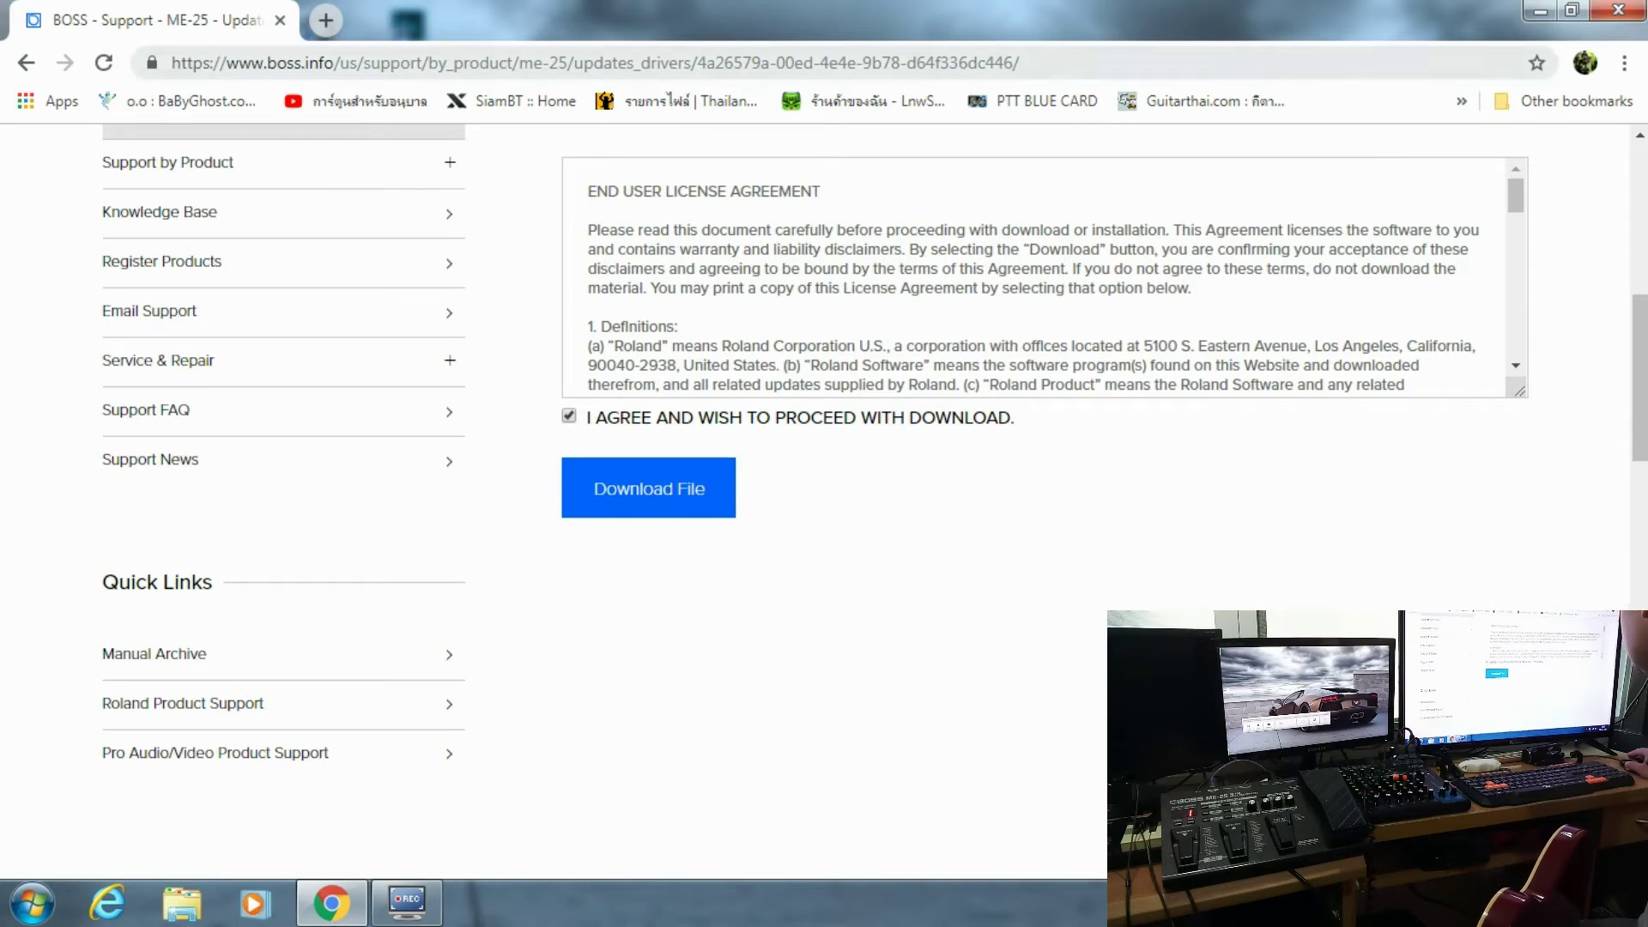
left_click(26, 63)
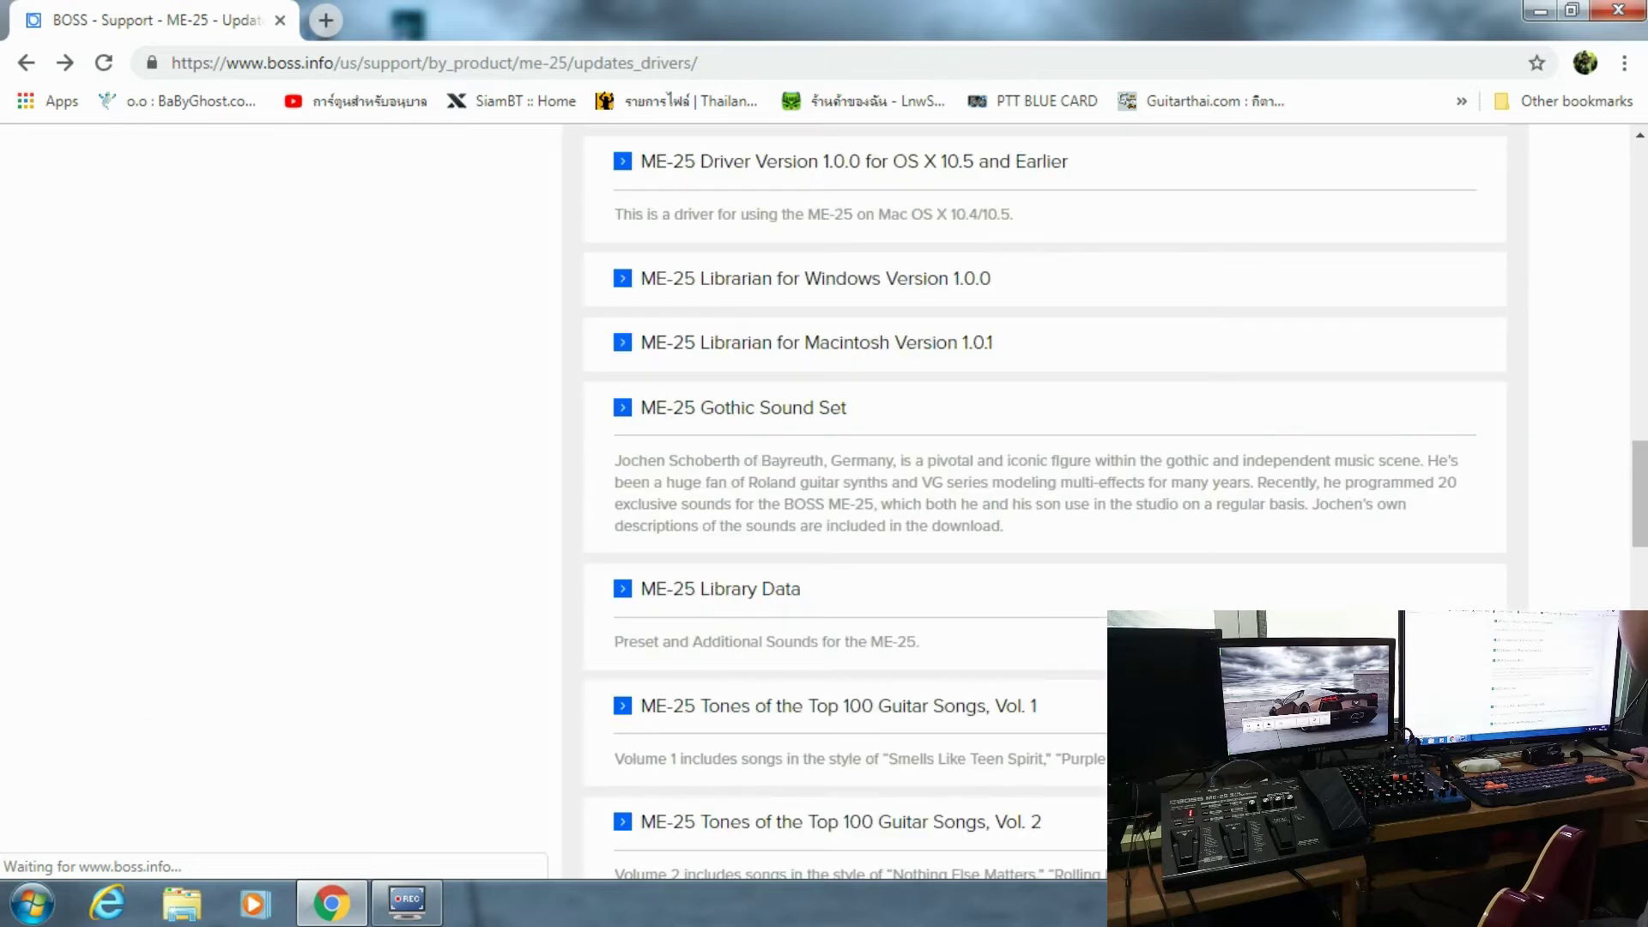
left_click(1541, 10)
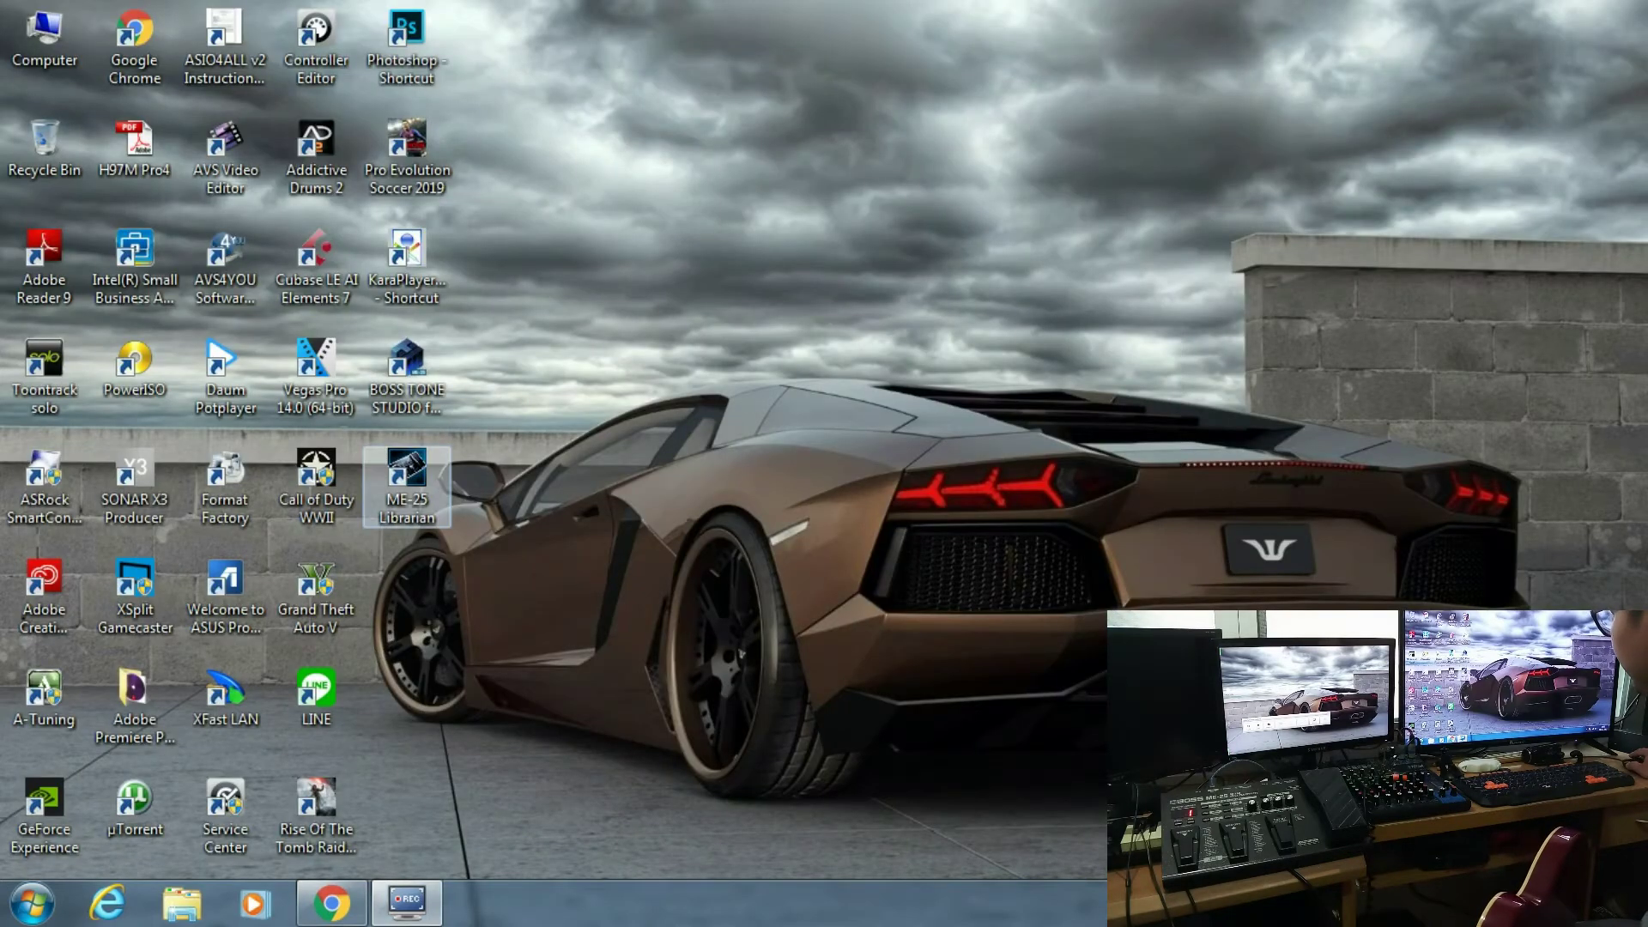
- Launch BOSS TONE STUDIO for ME-25 from its desktop shortcut
left_click(407, 377)
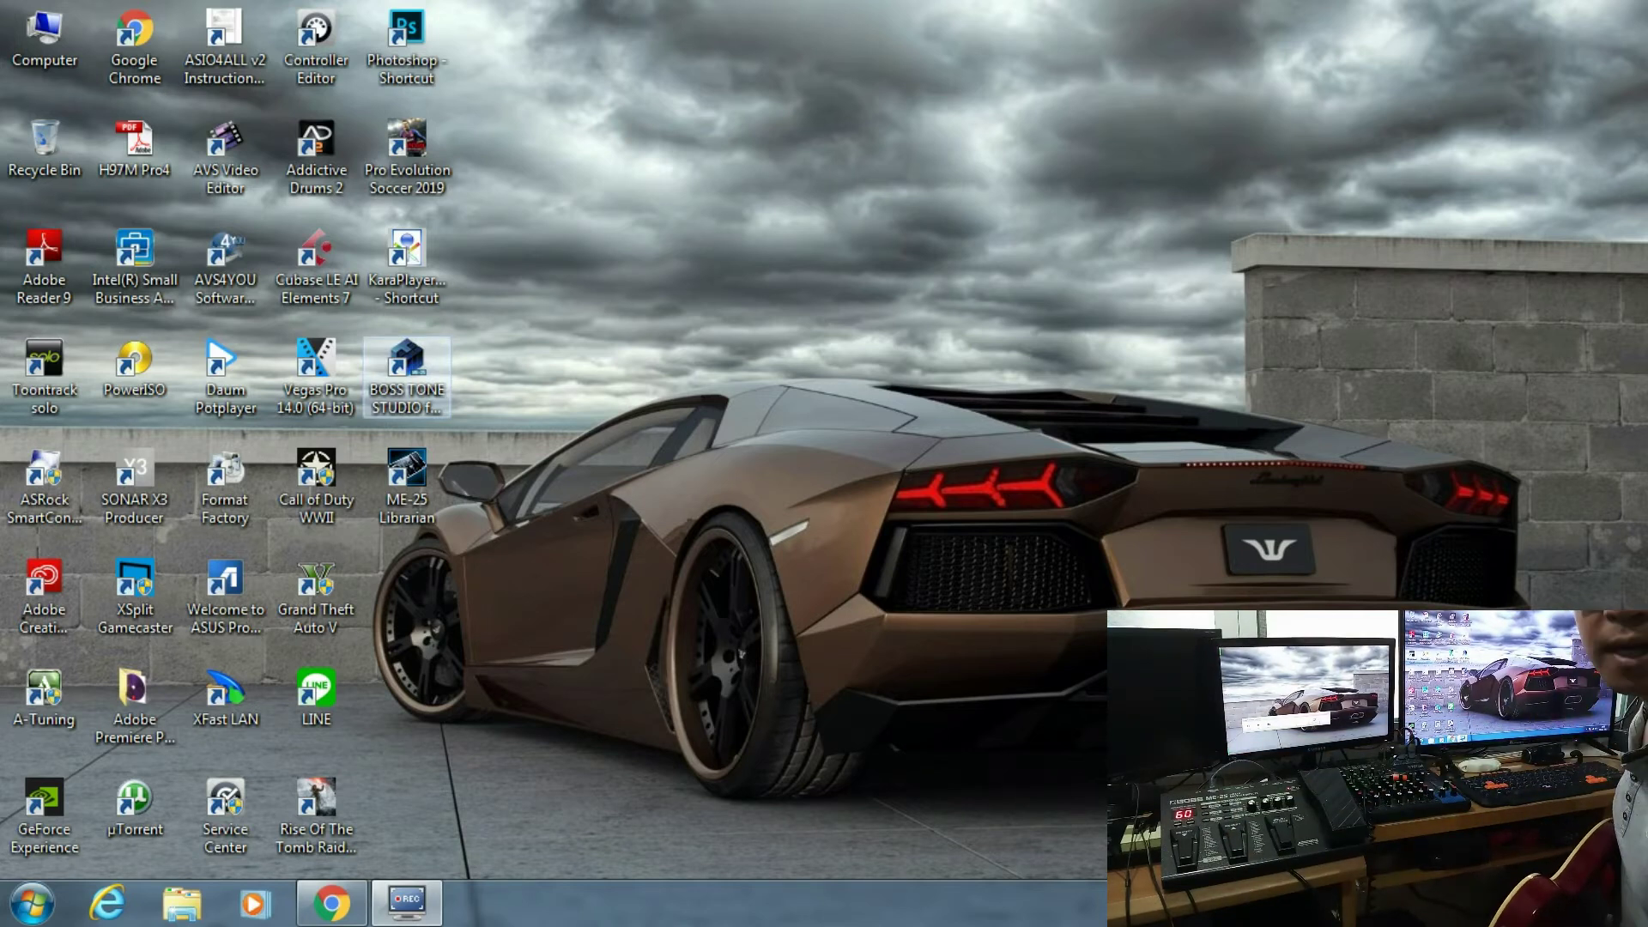
key("F2")
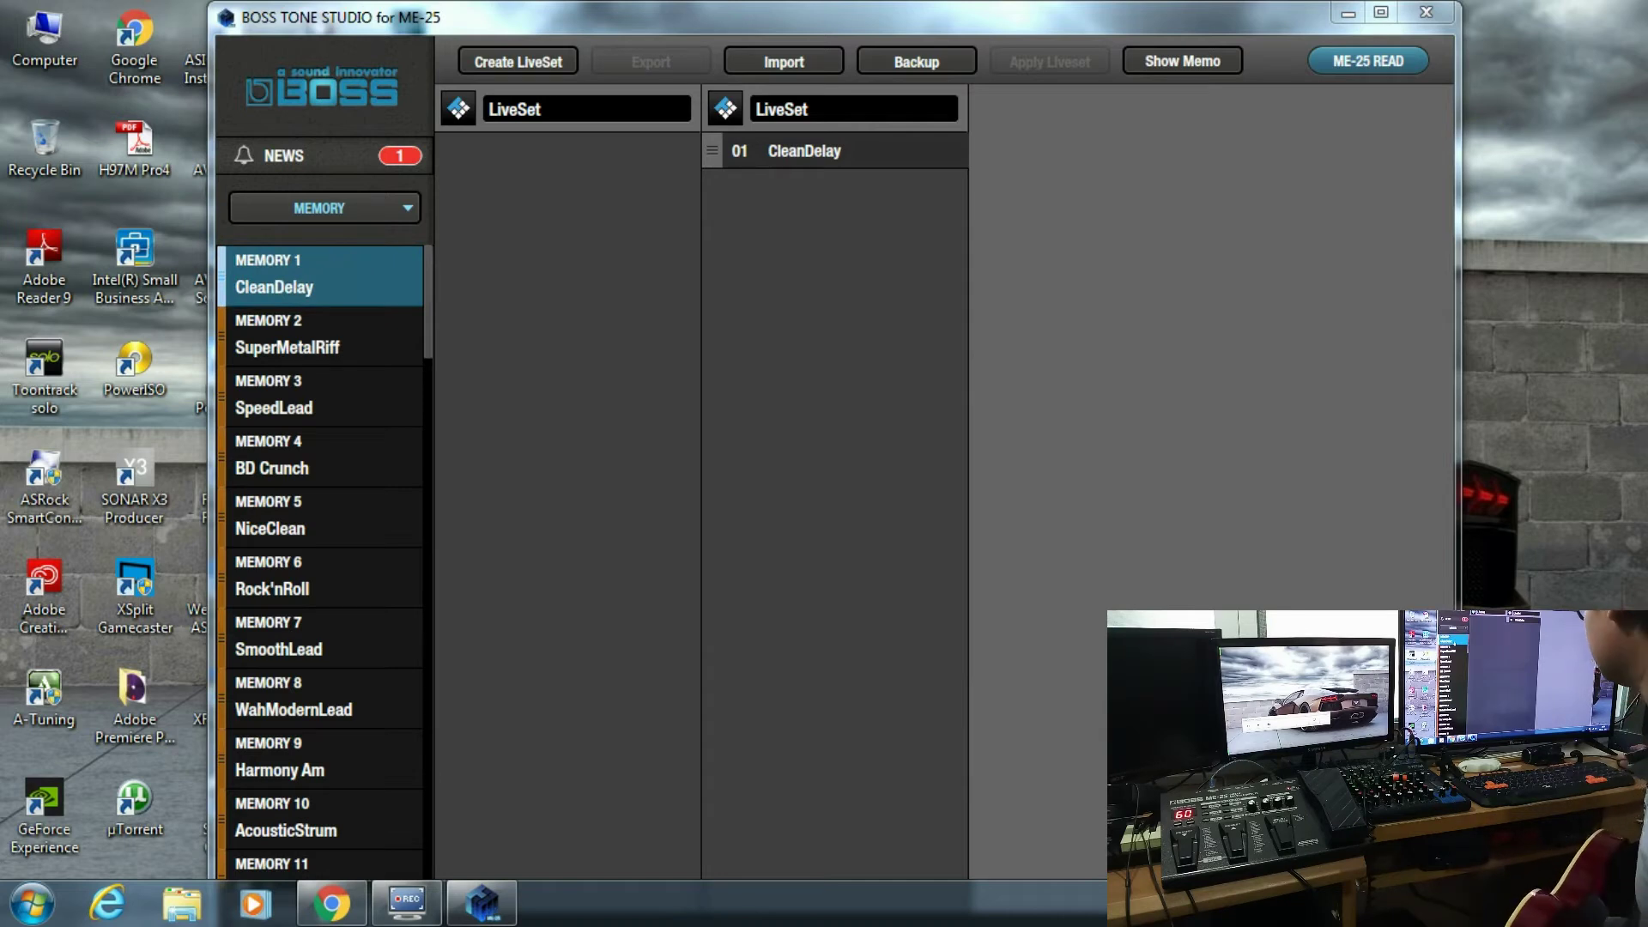
- Examine the Memory 1 patch and the two LiveSets, one empty and one holding CleanDelay
left_click(804, 151)
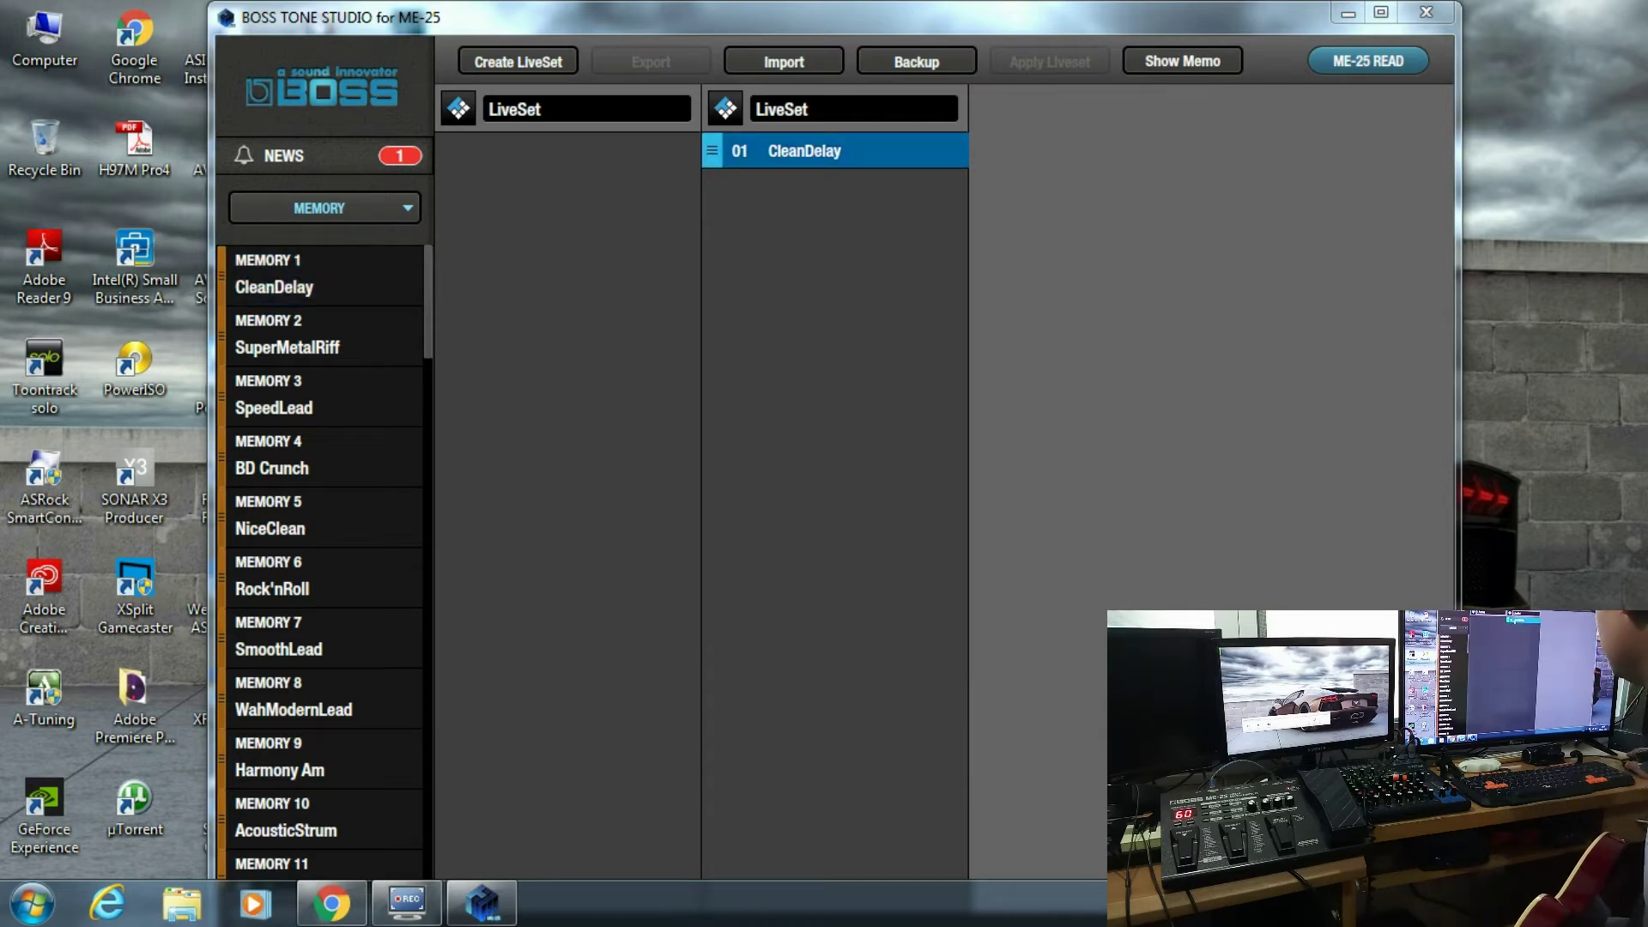
left_click(319, 275)
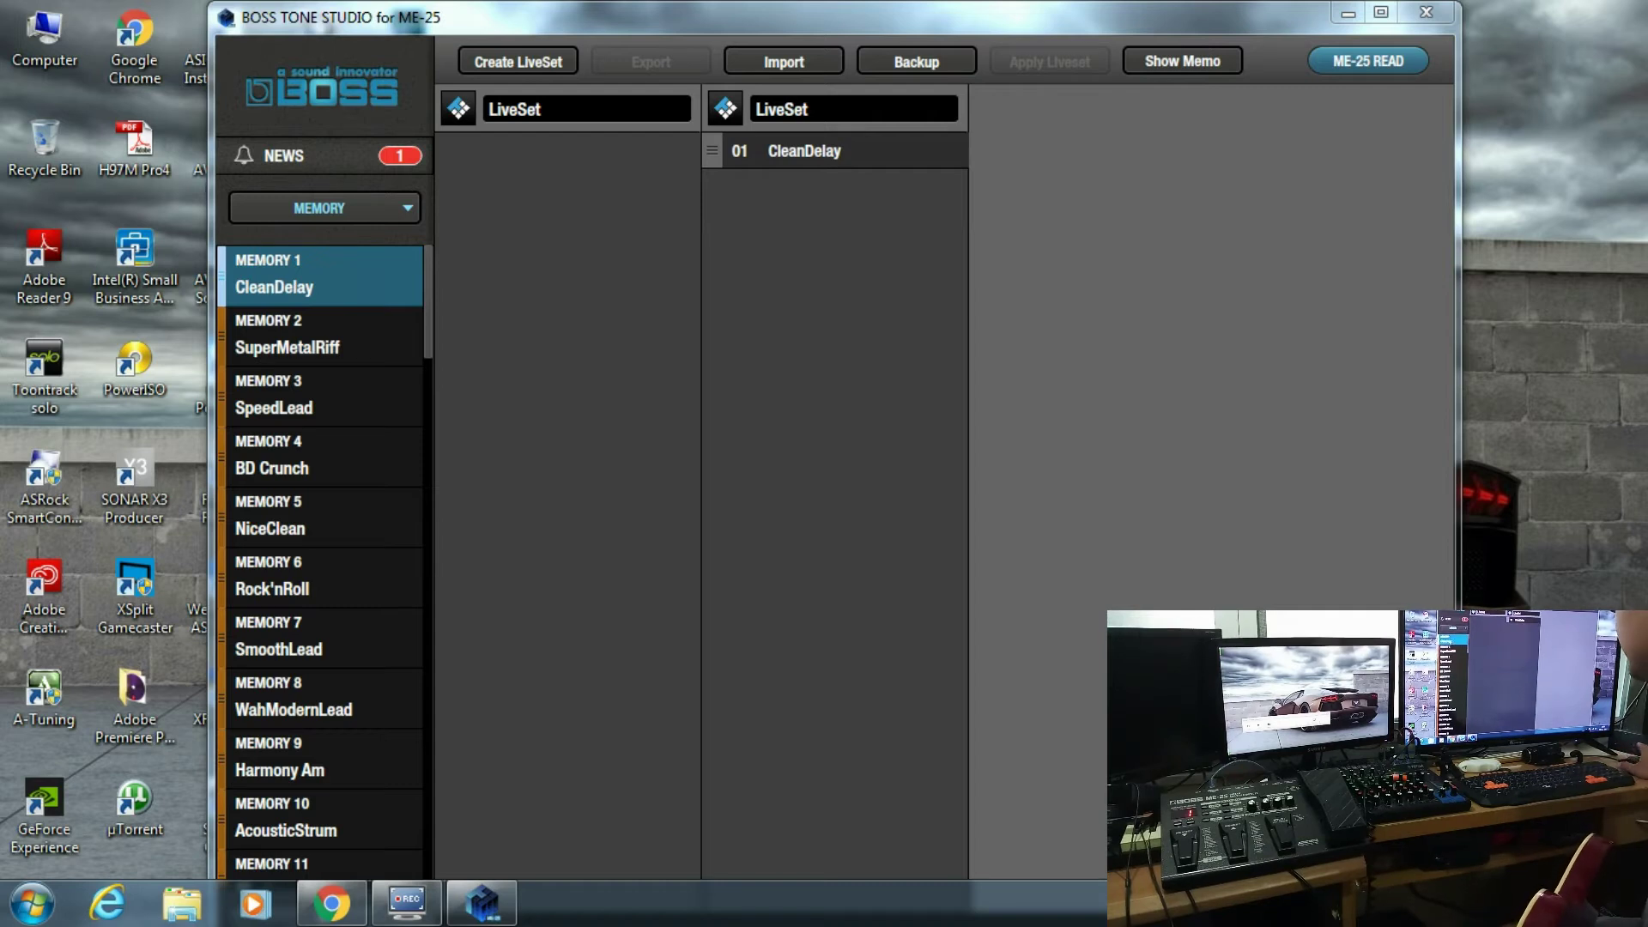
left_click(587, 109)
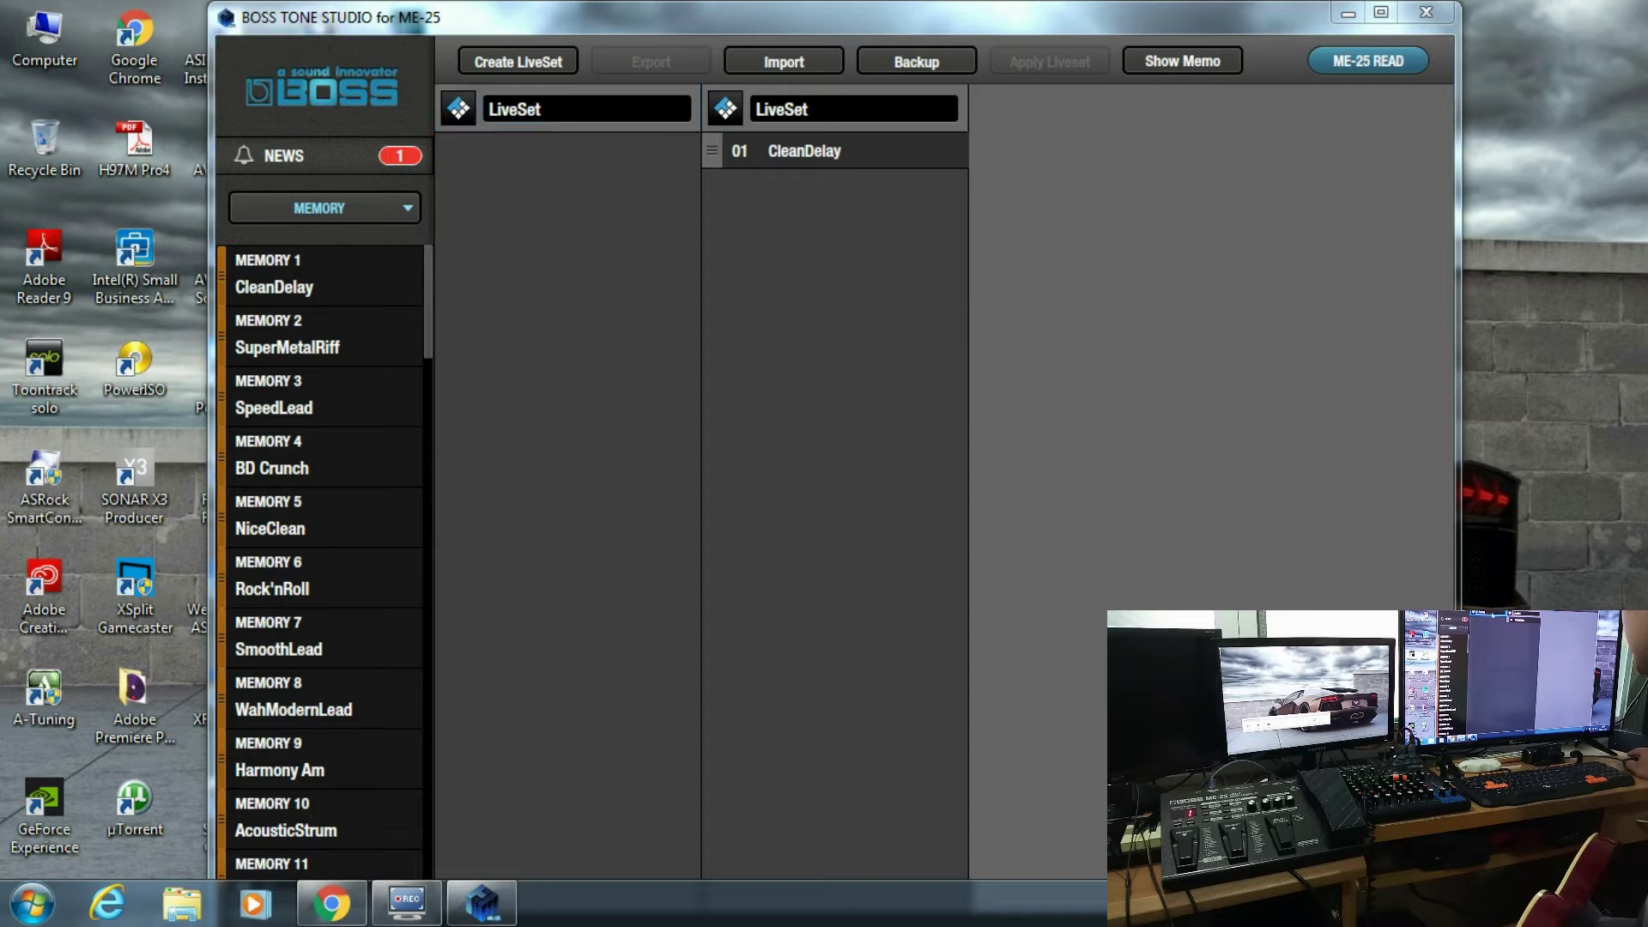
left_click(567, 109)
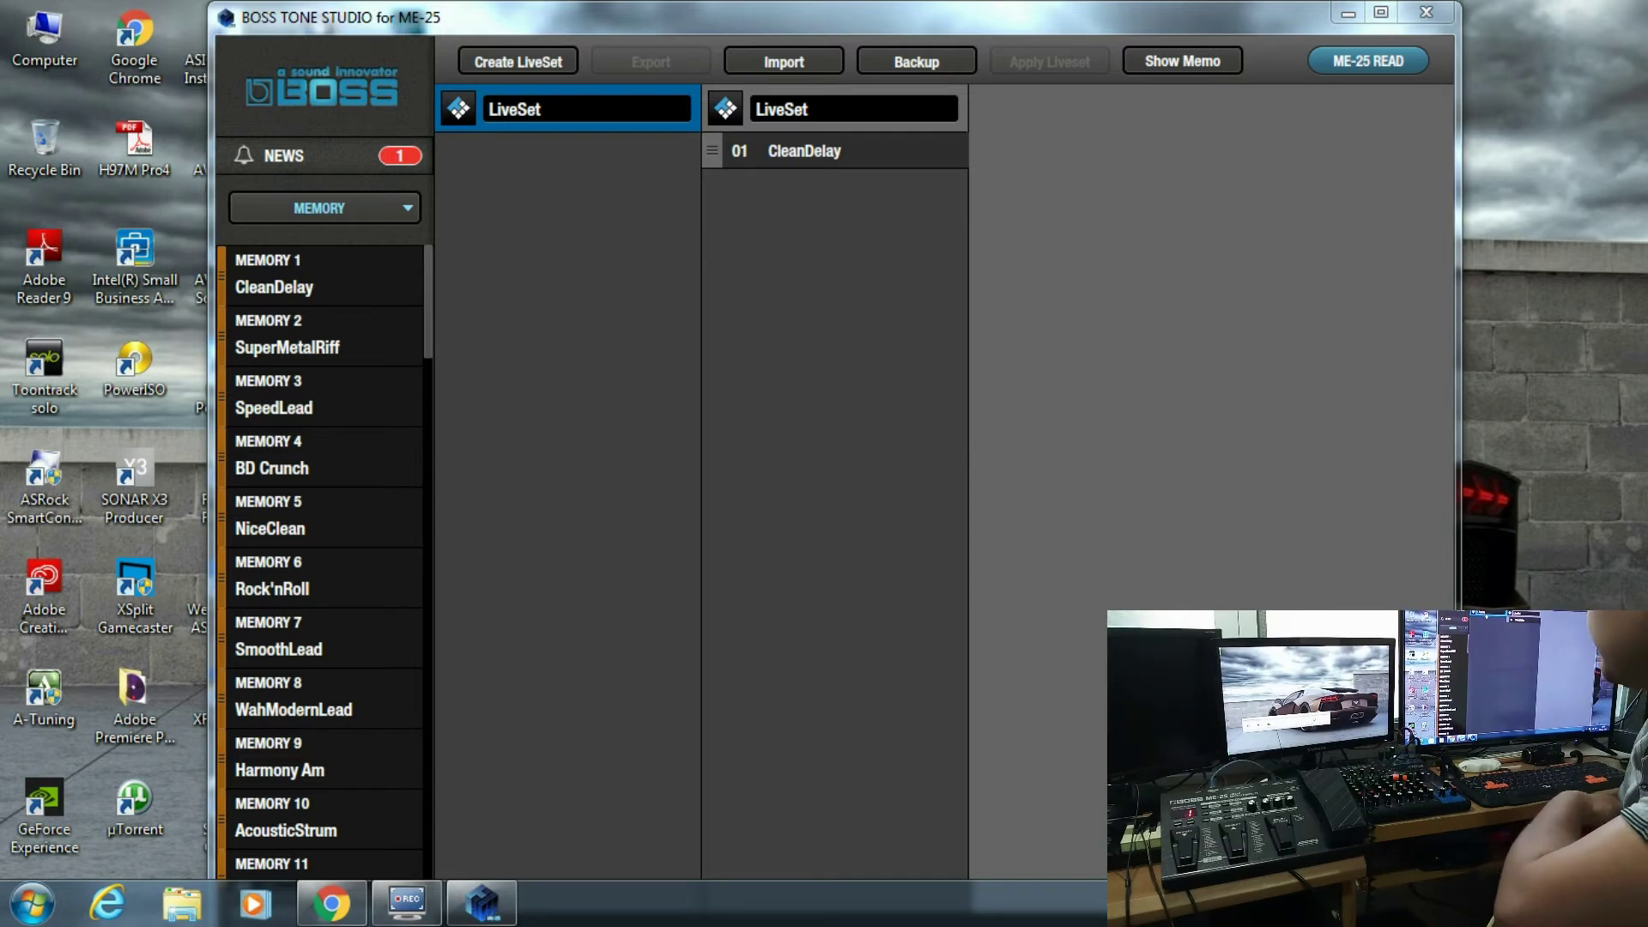
left_click(835, 109)
left_click(568, 109)
left_click(835, 109)
left_click(834, 150)
left_click(568, 109)
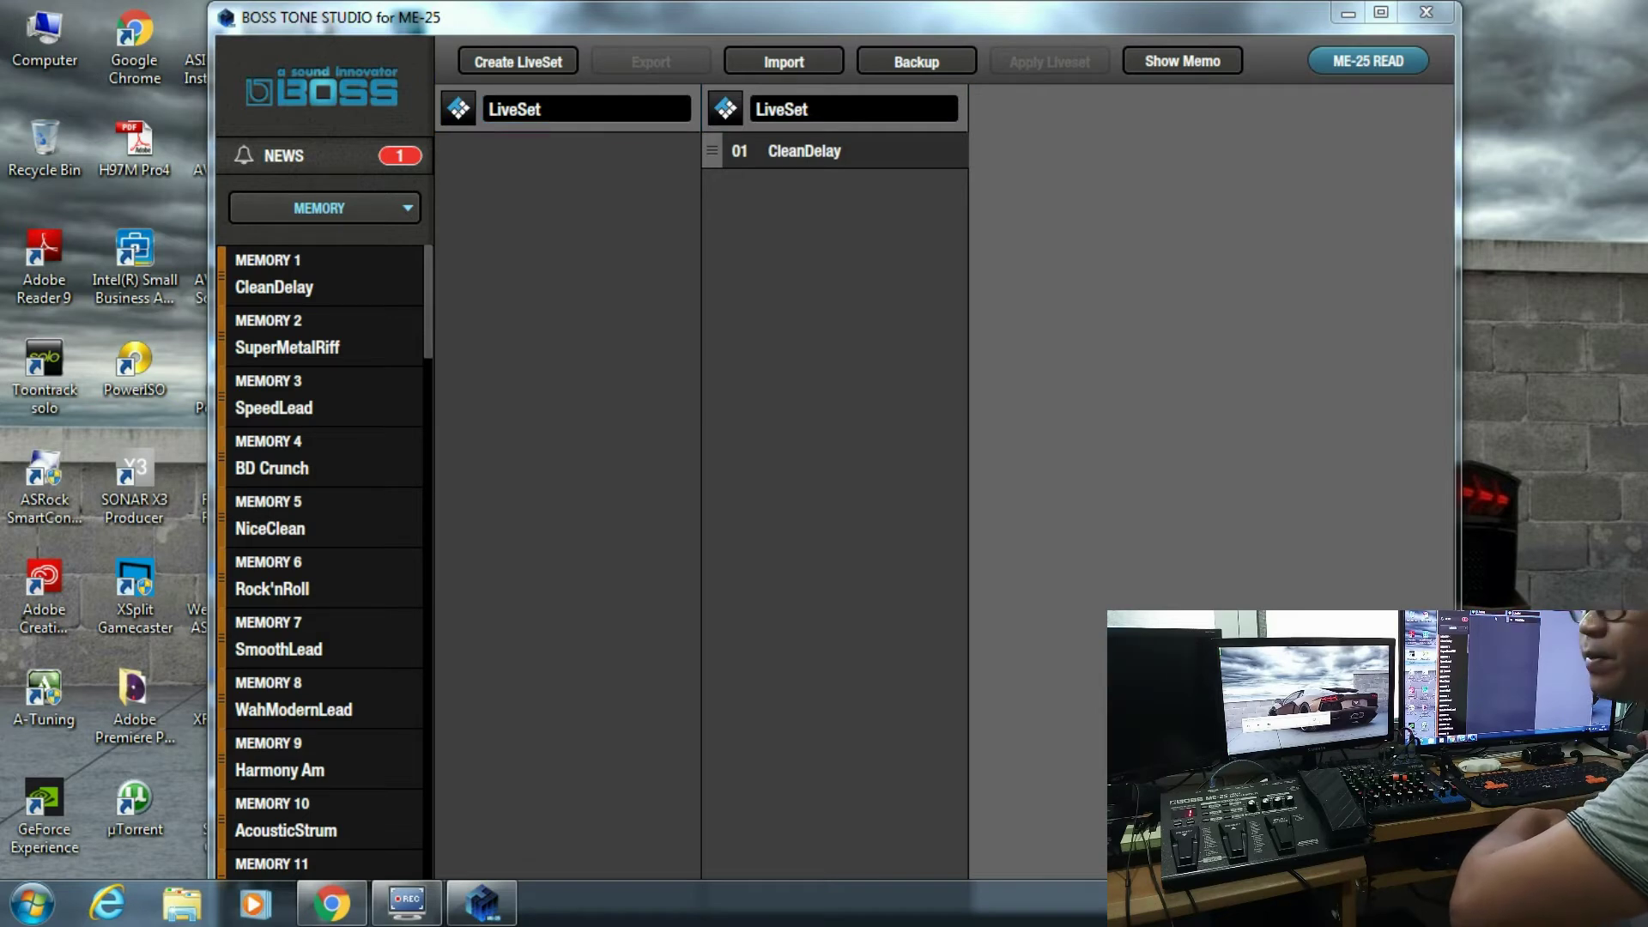
left_click(567, 109)
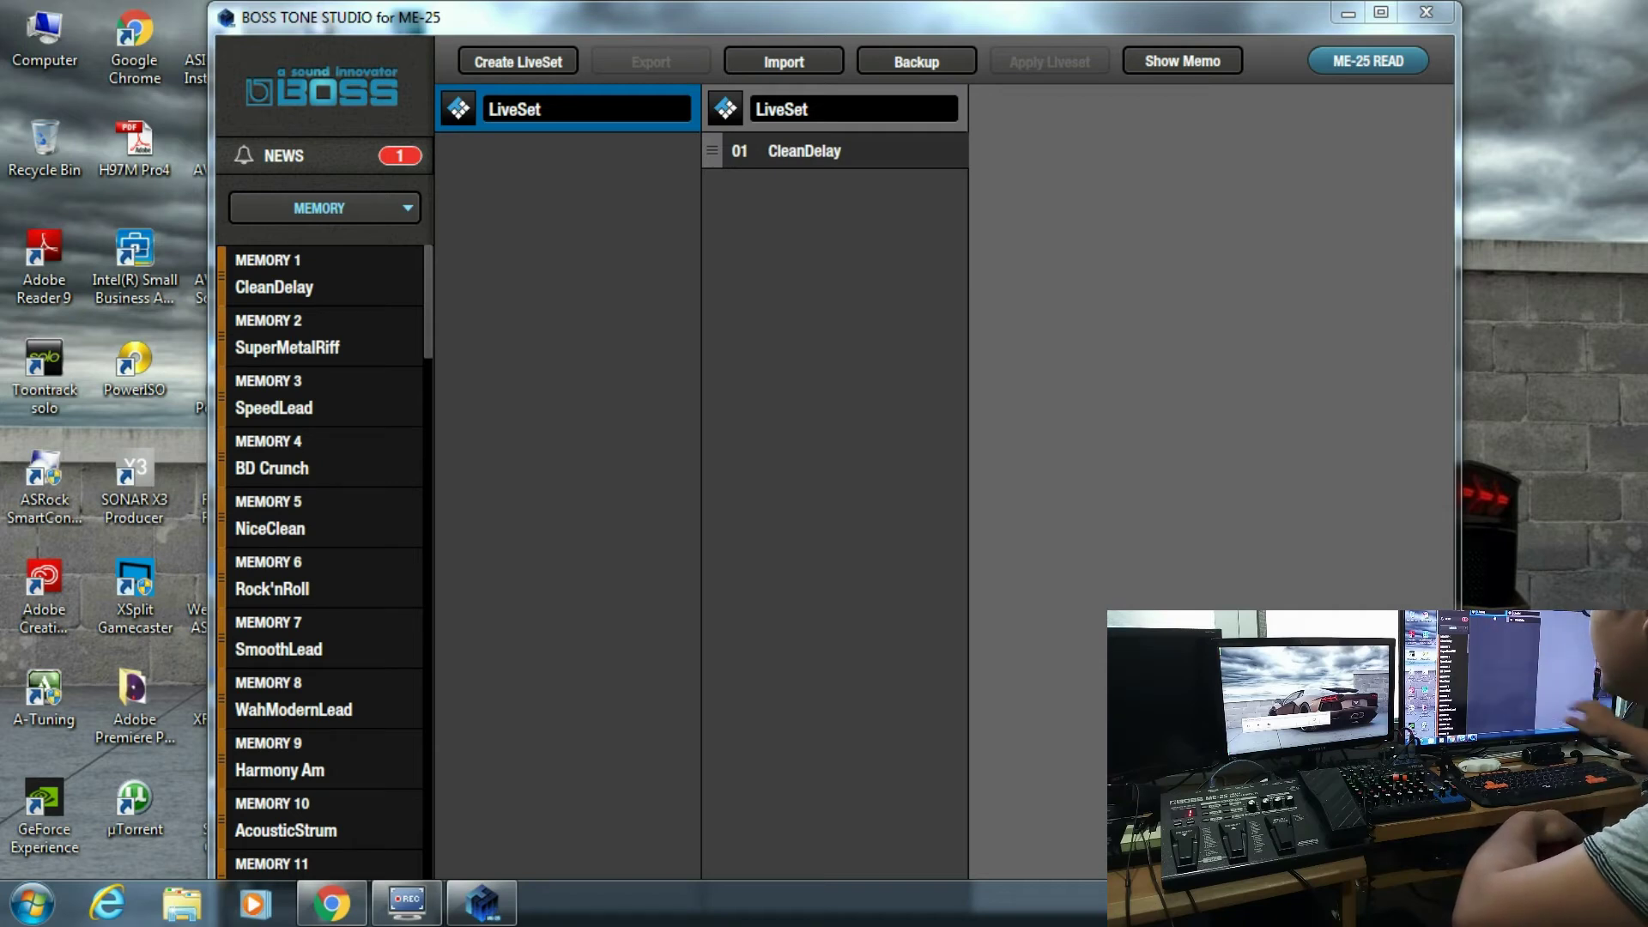
left_click(804, 151)
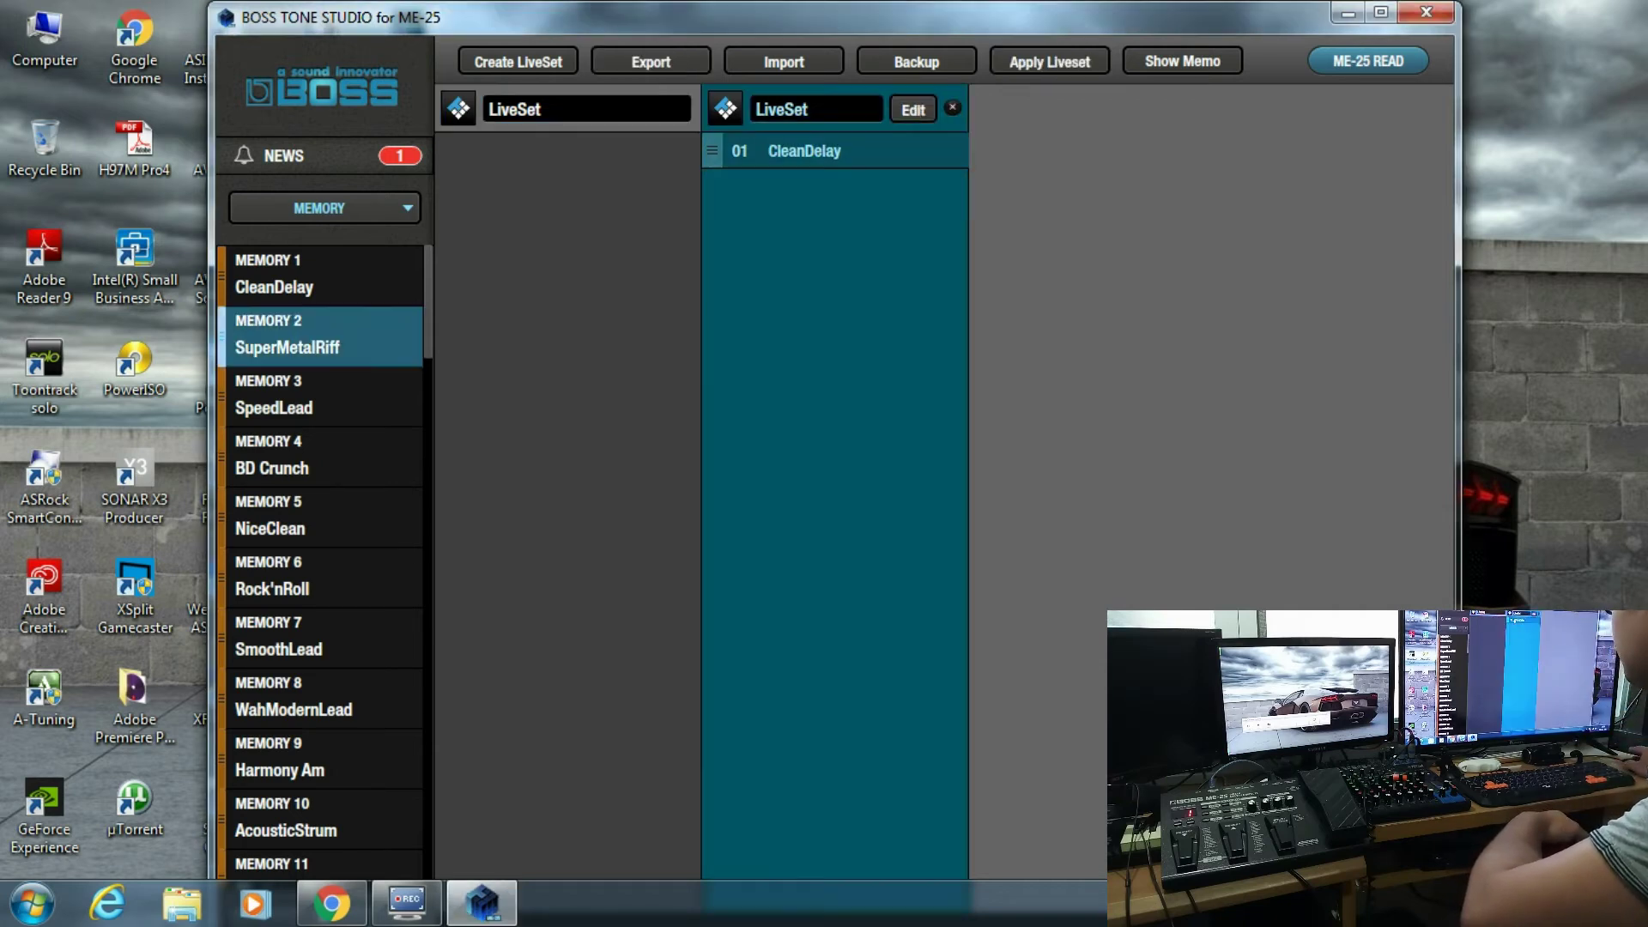
- Copy the SpeedLead patch from Memory 3 into the empty LiveSet
left_click(320, 336)
left_click_drag(319, 396, 515, 159)
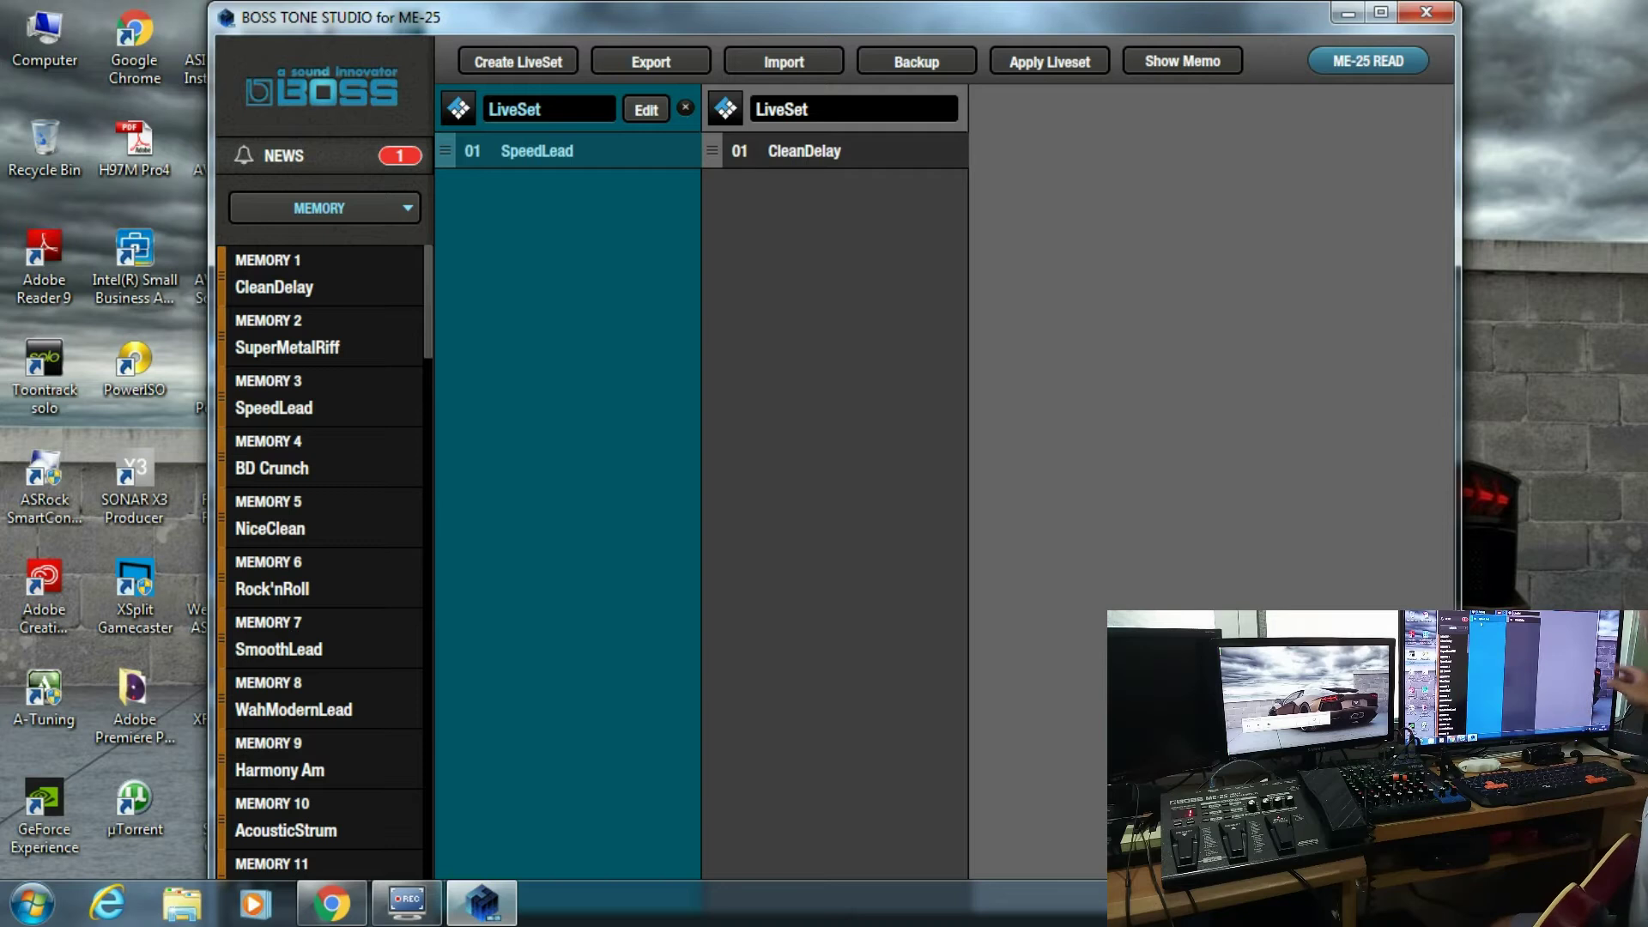
- Preview several patches in the Clean sound library and copy PhaseClean into the LiveSet that holds SpeedLead
left_click(835, 151)
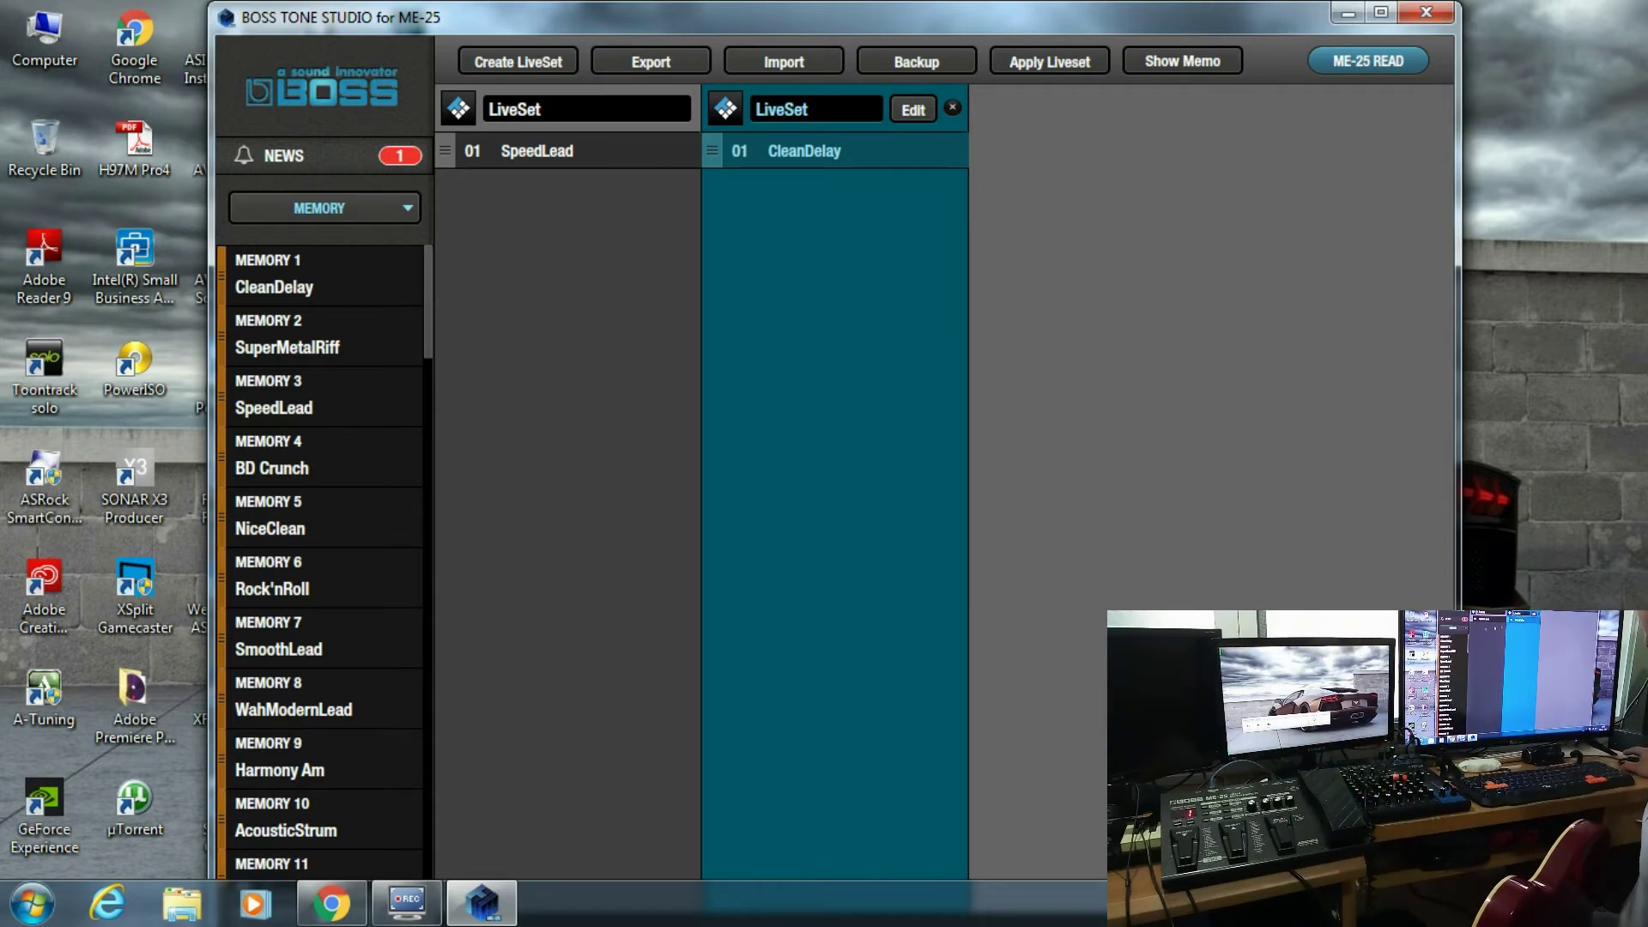
left_click(319, 208)
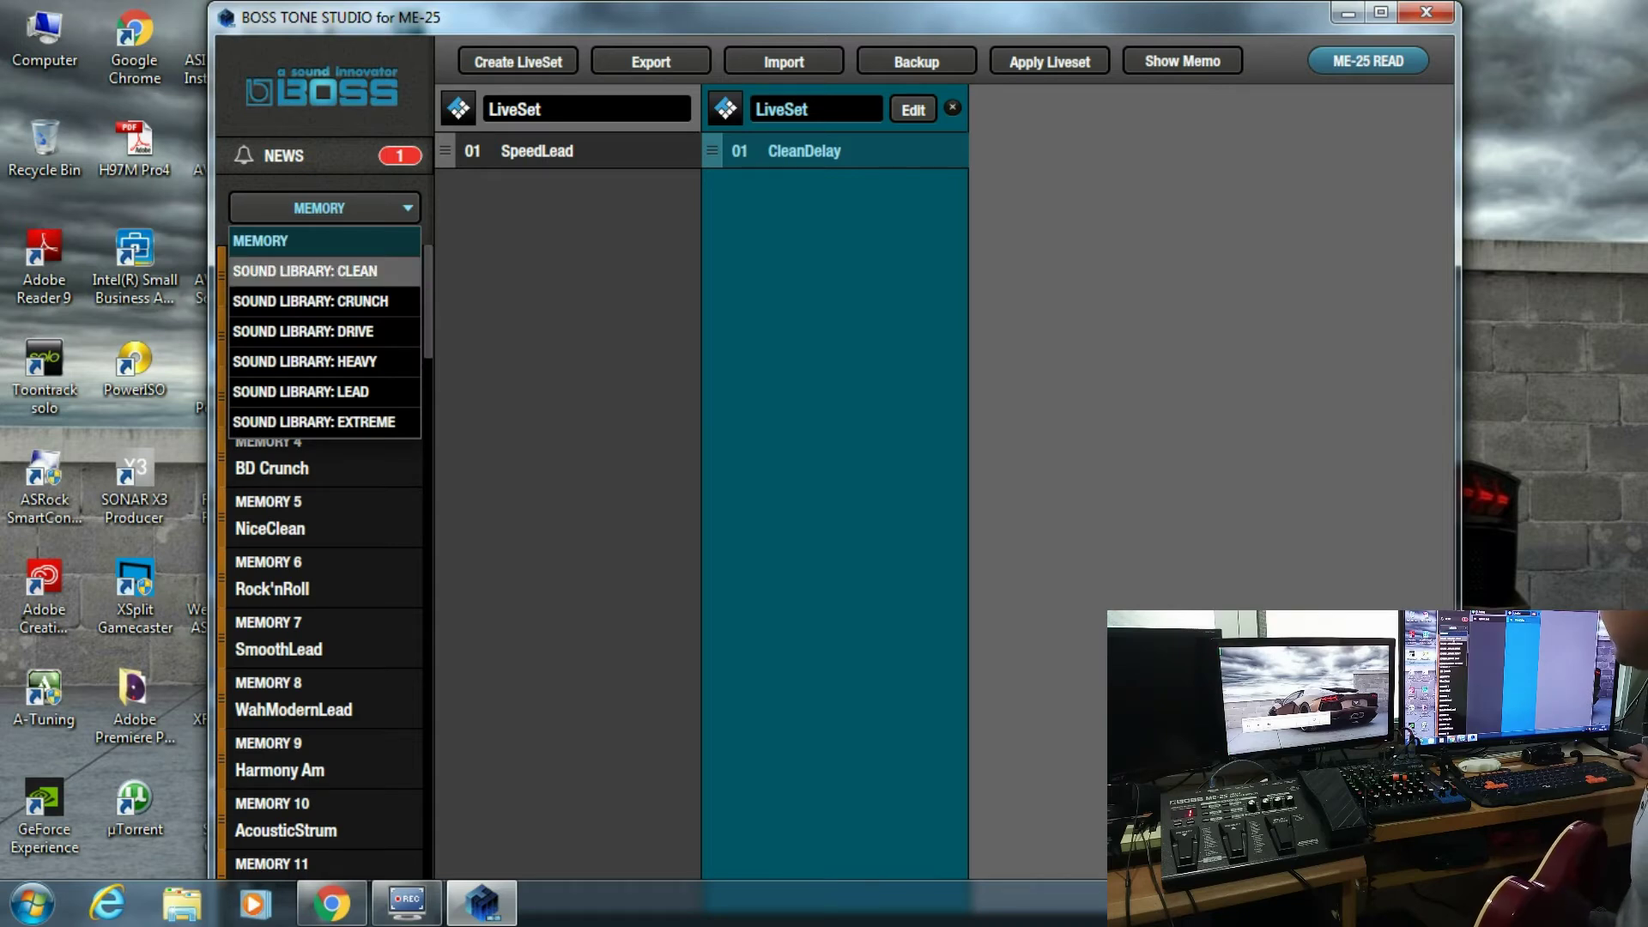
left_click(305, 271)
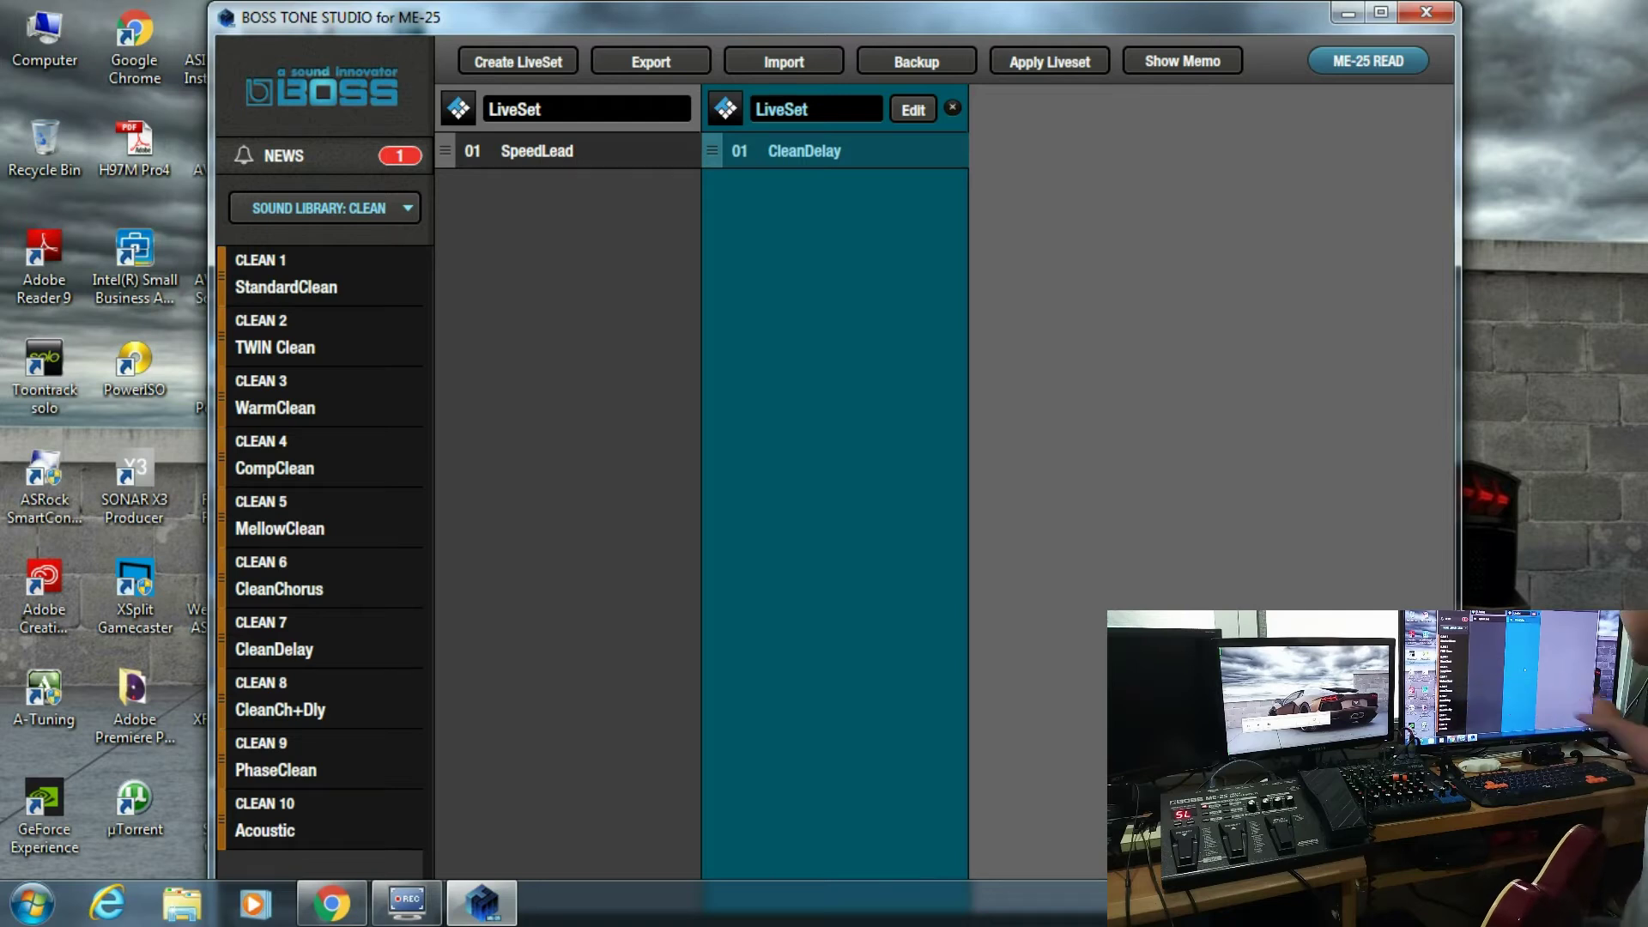
left_click(321, 395)
left_click(320, 515)
left_click(320, 636)
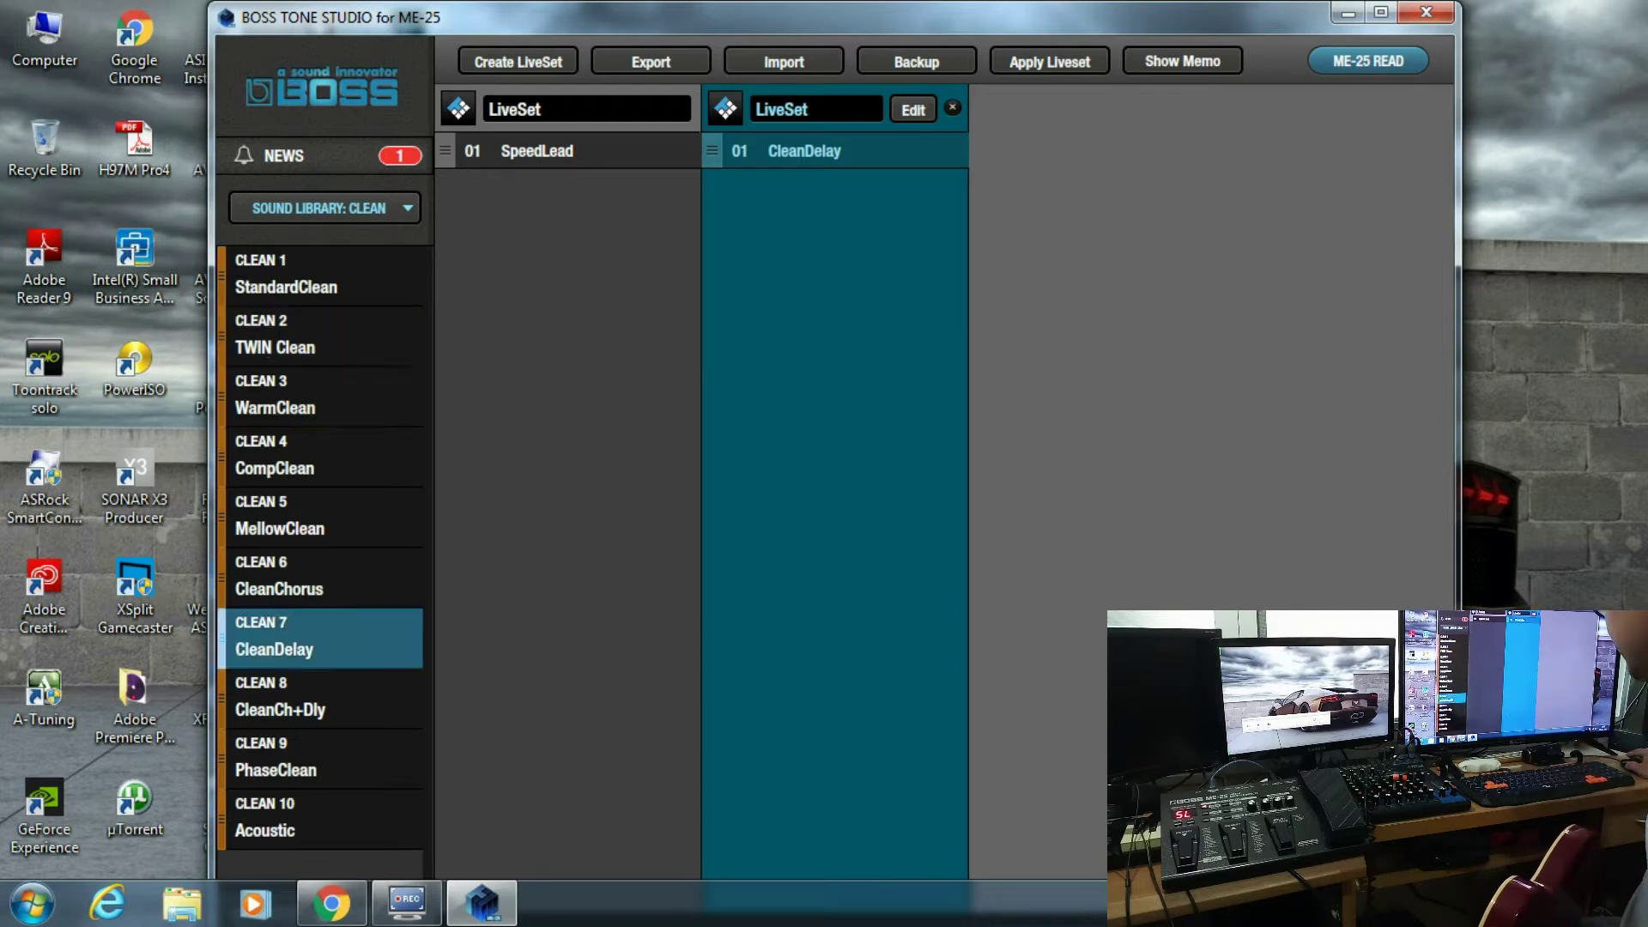
left_click(320, 575)
left_click(320, 696)
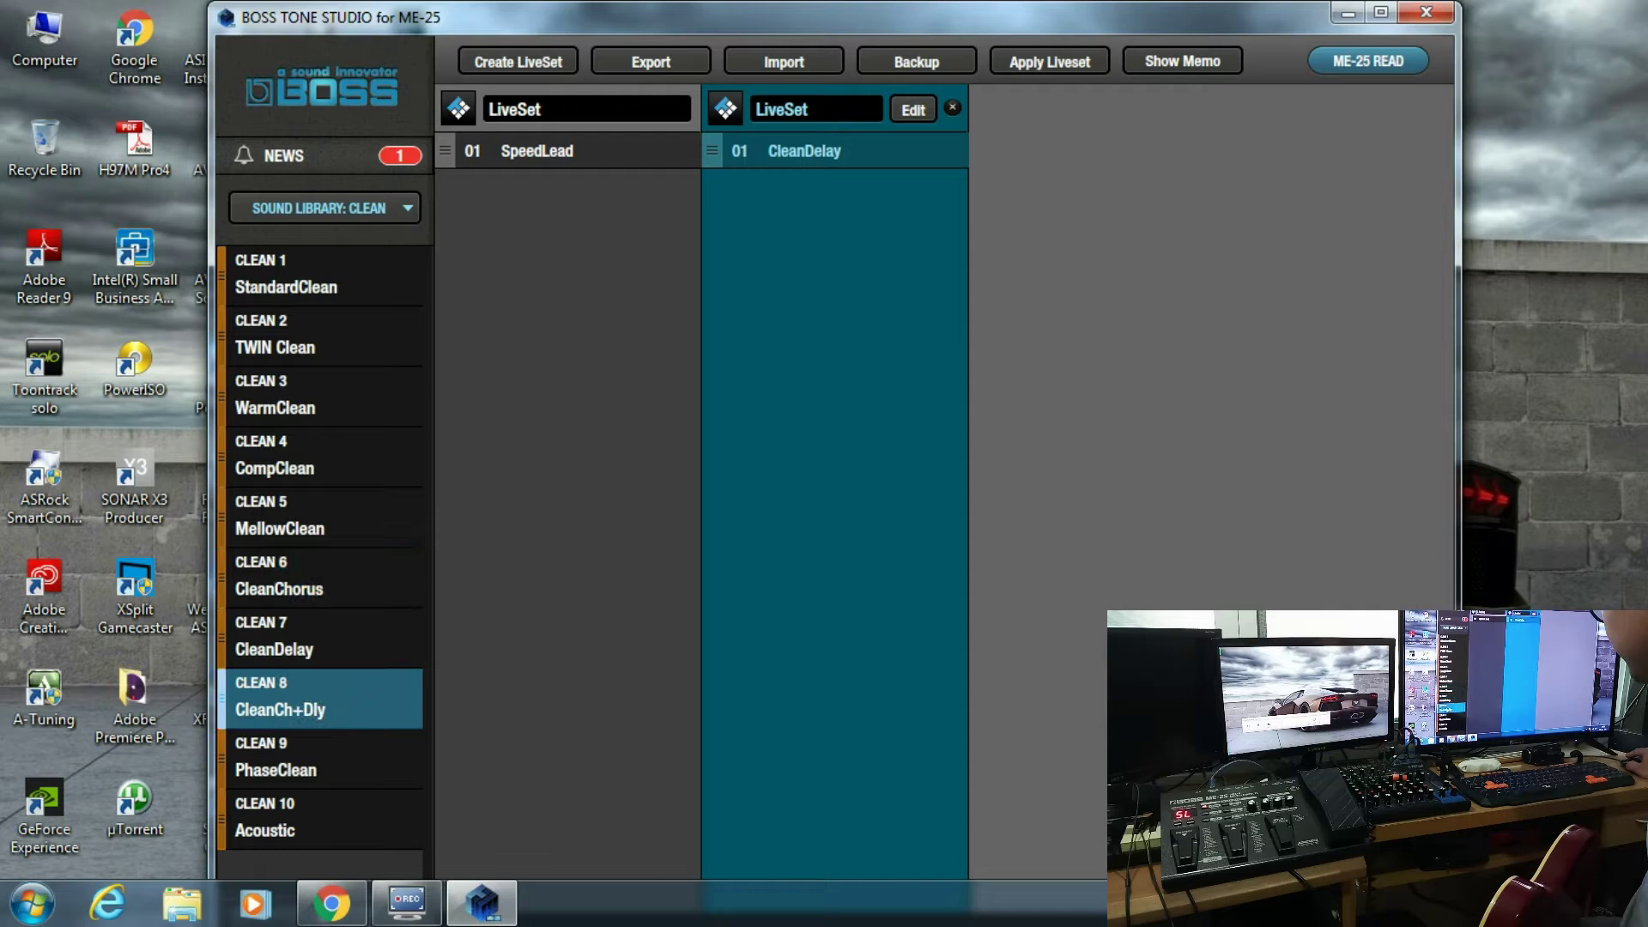
left_click(320, 756)
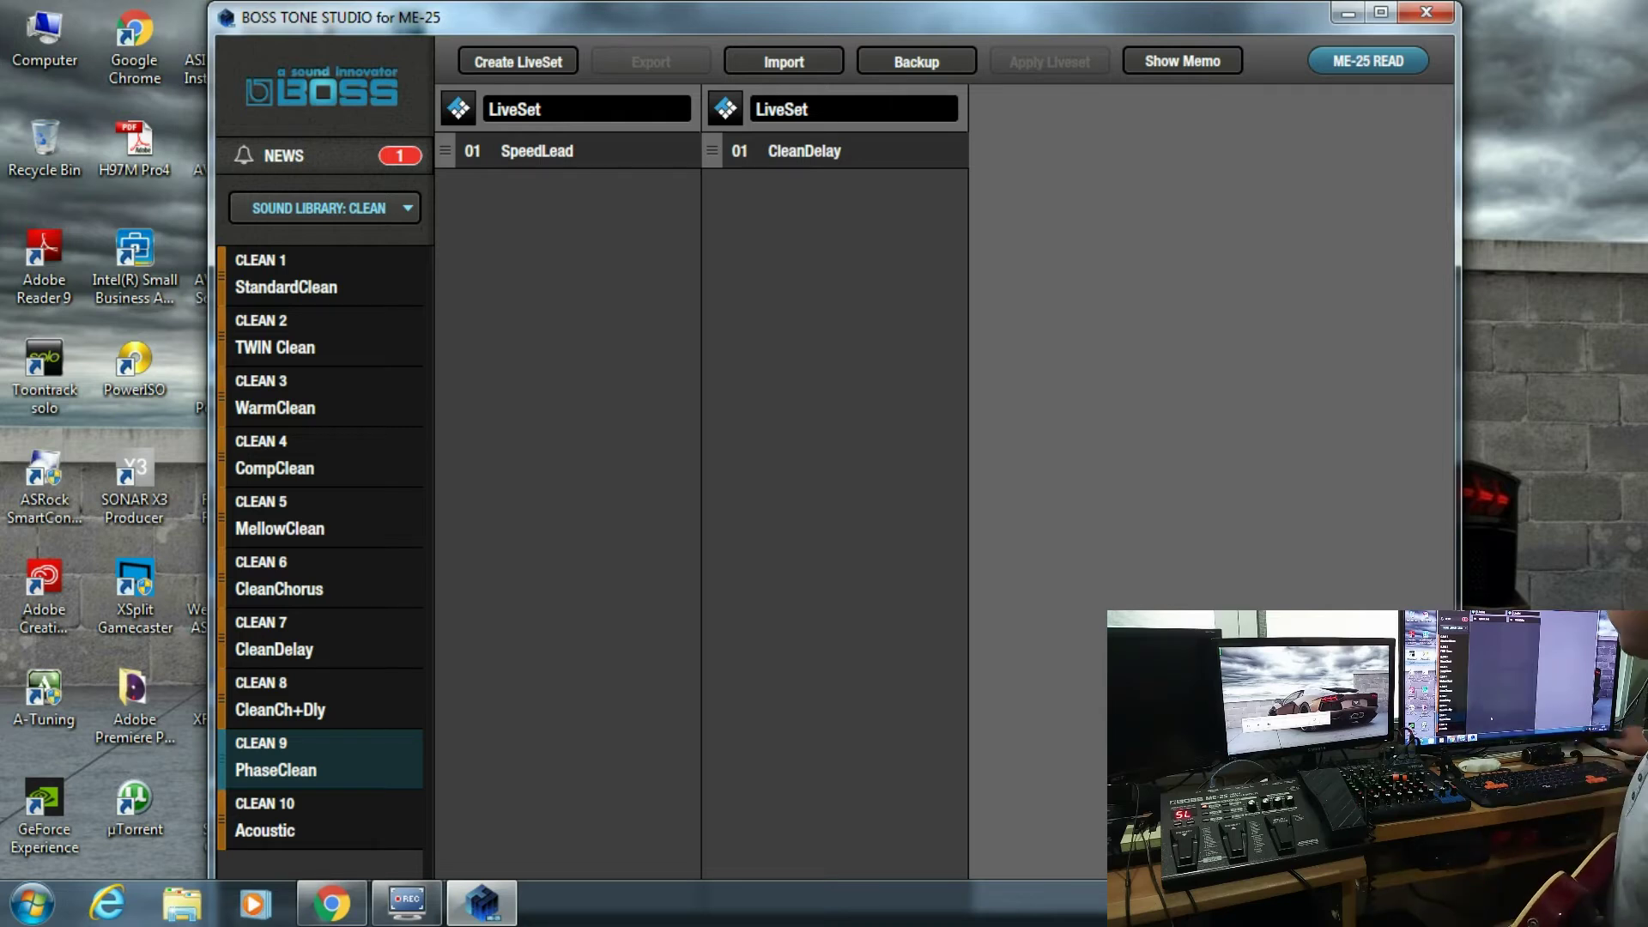
left_click_drag(321, 759, 528, 187)
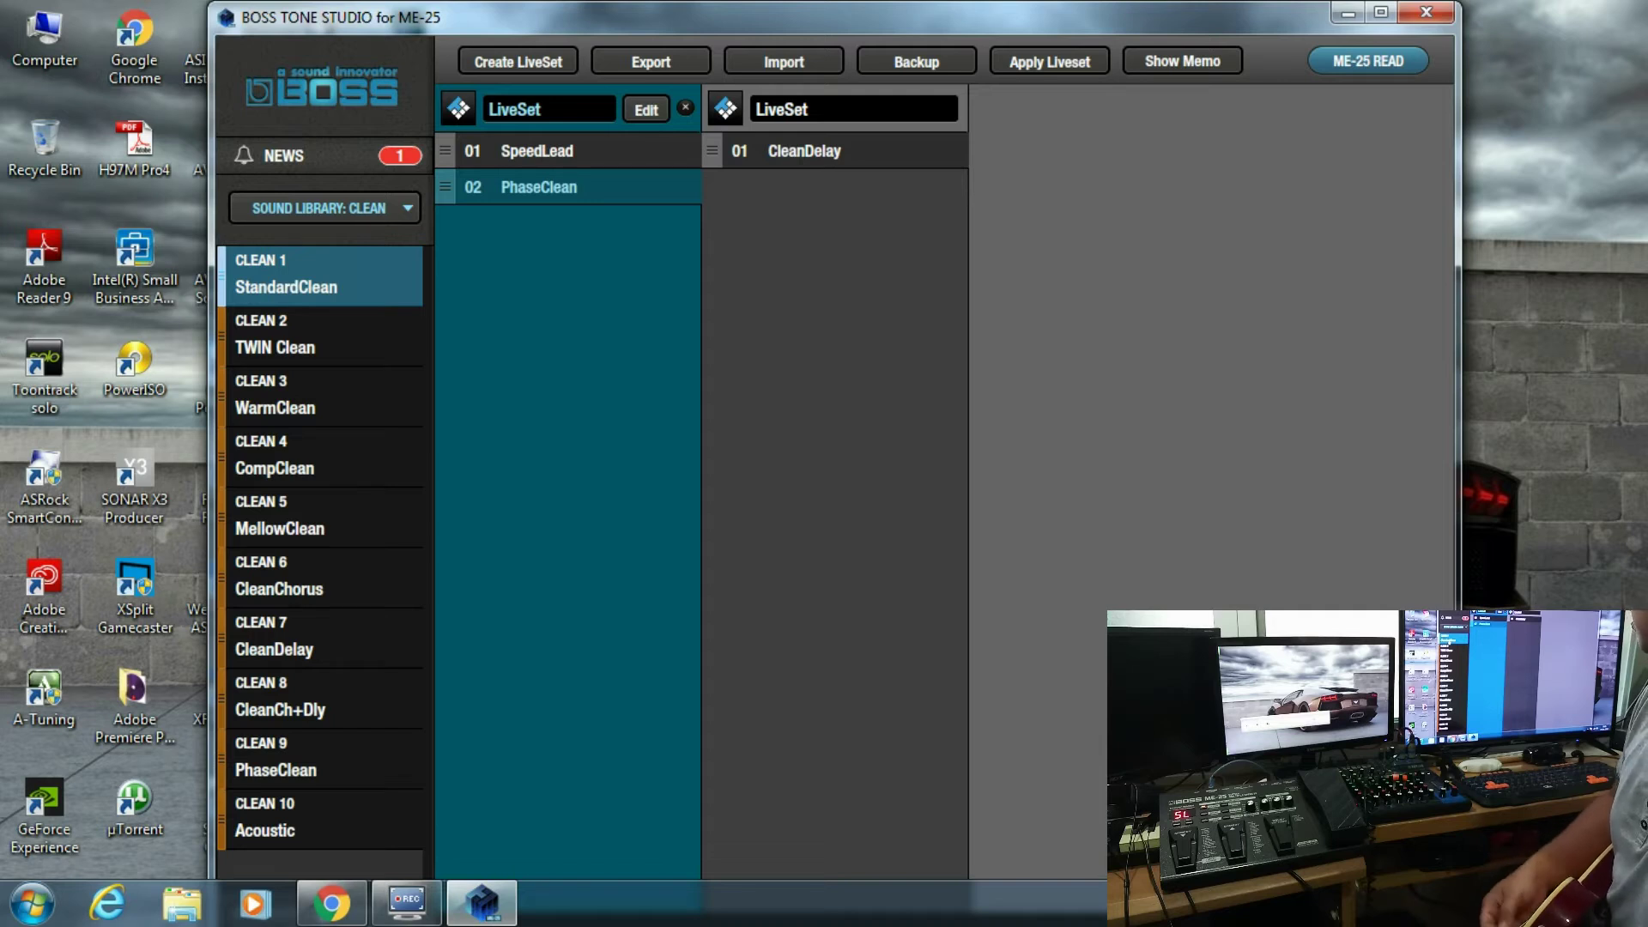
- Write the LiveSet's PhaseClean patch to Memory 54, and overwrite that memory with the LiveSet's SpeedLead patch
left_click(320, 395)
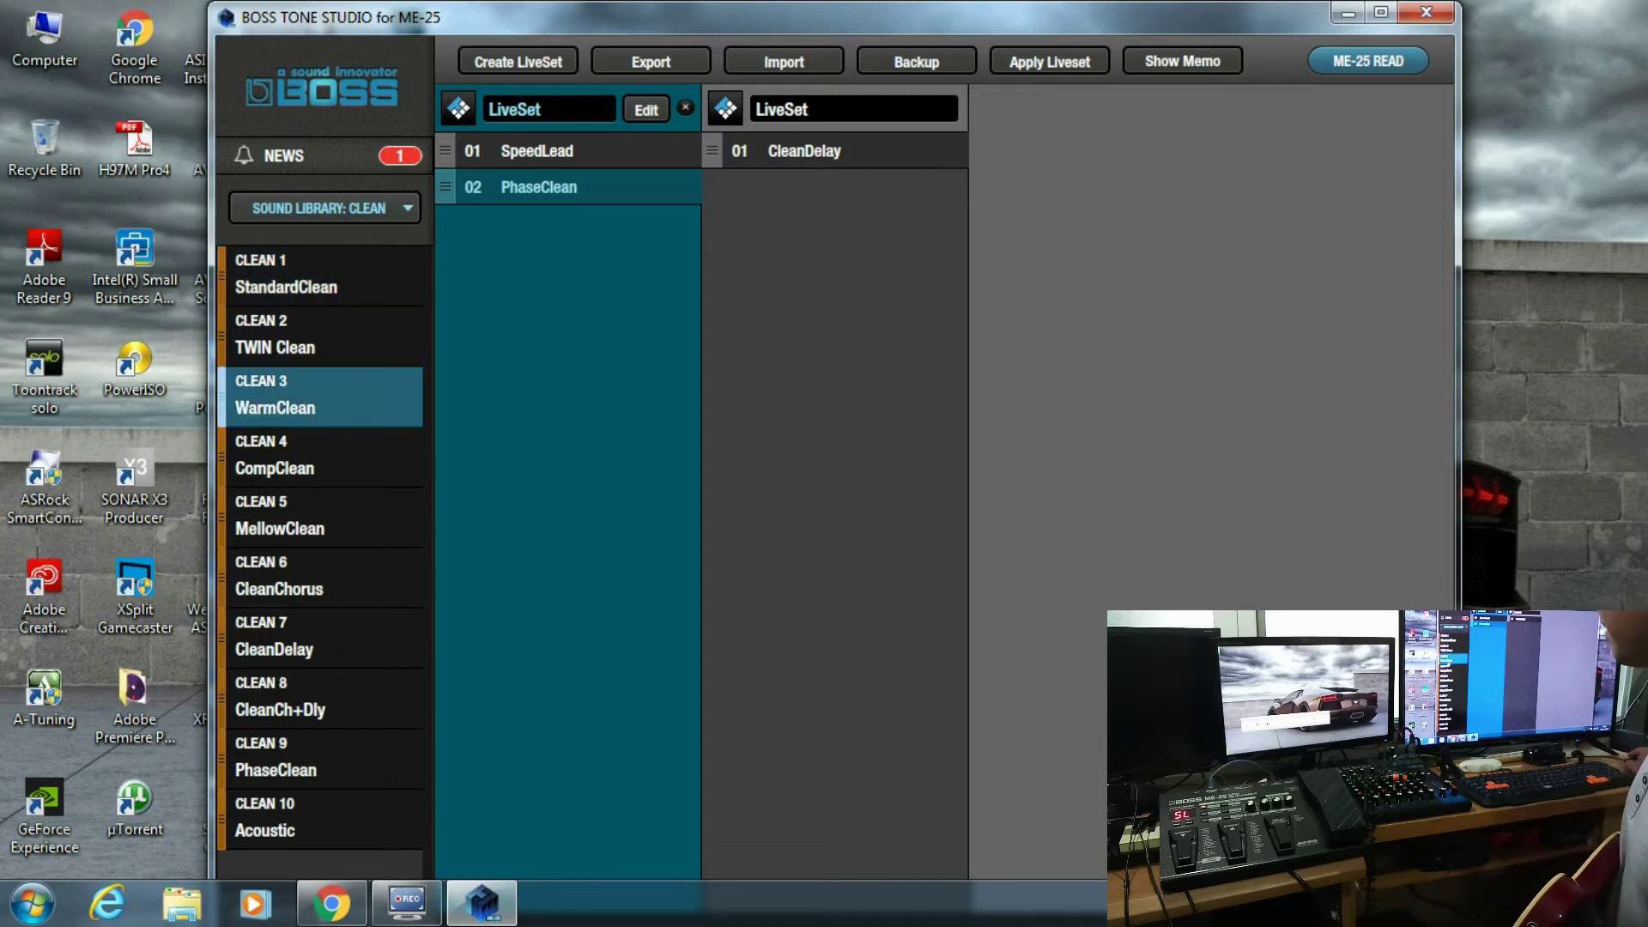
left_click(320, 397)
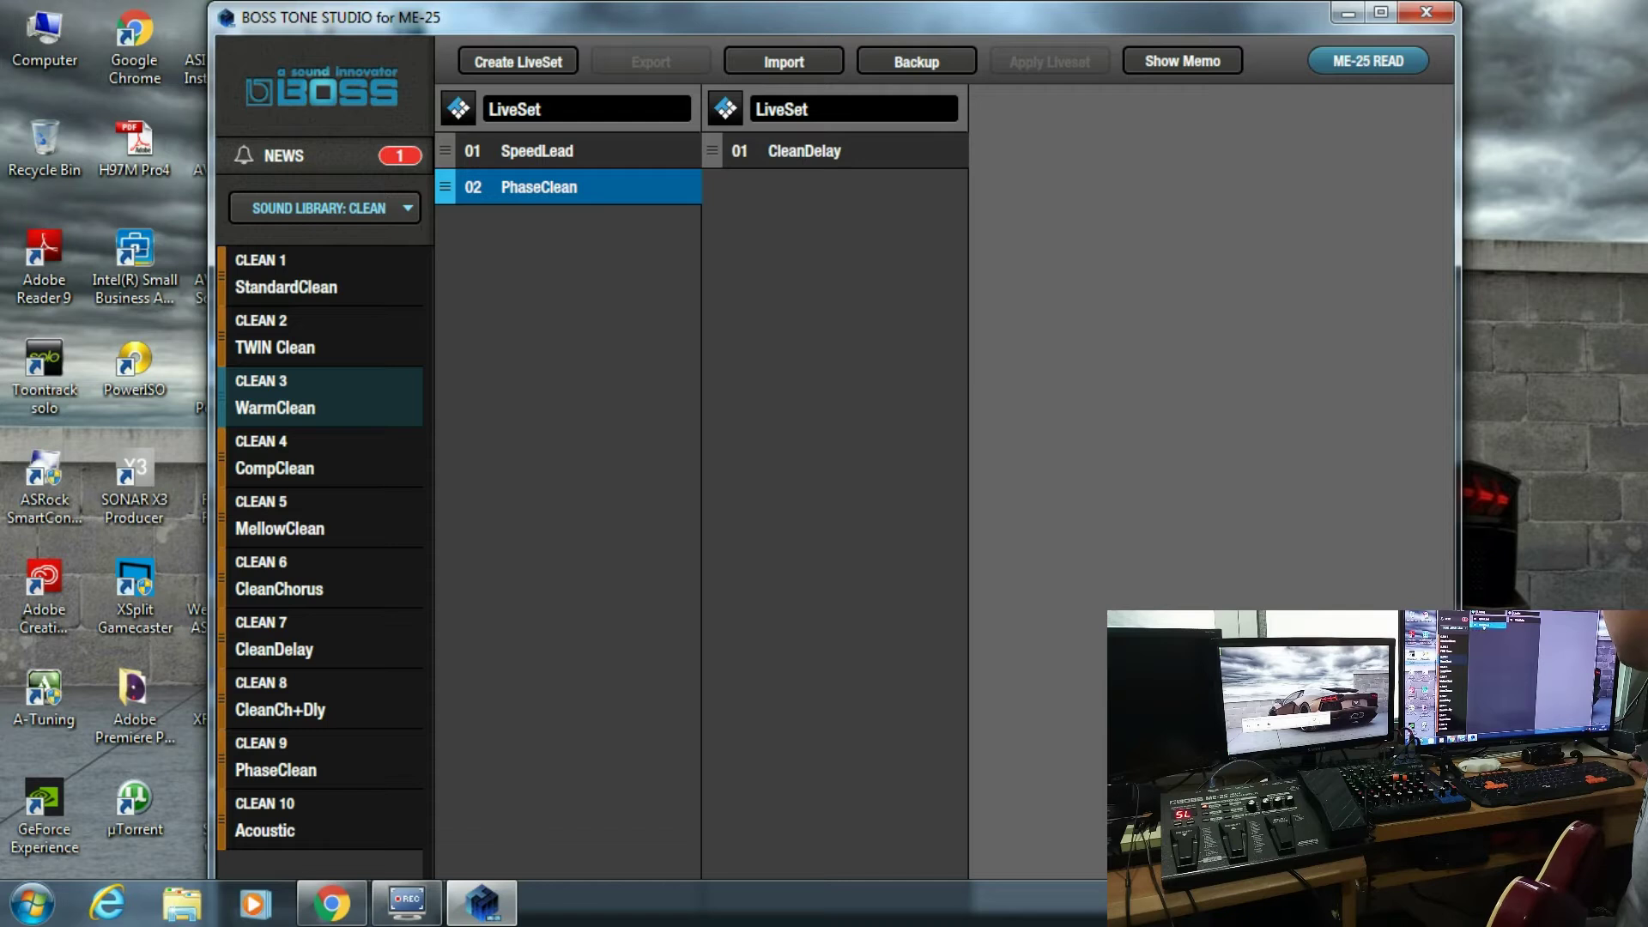
left_click(382, 208)
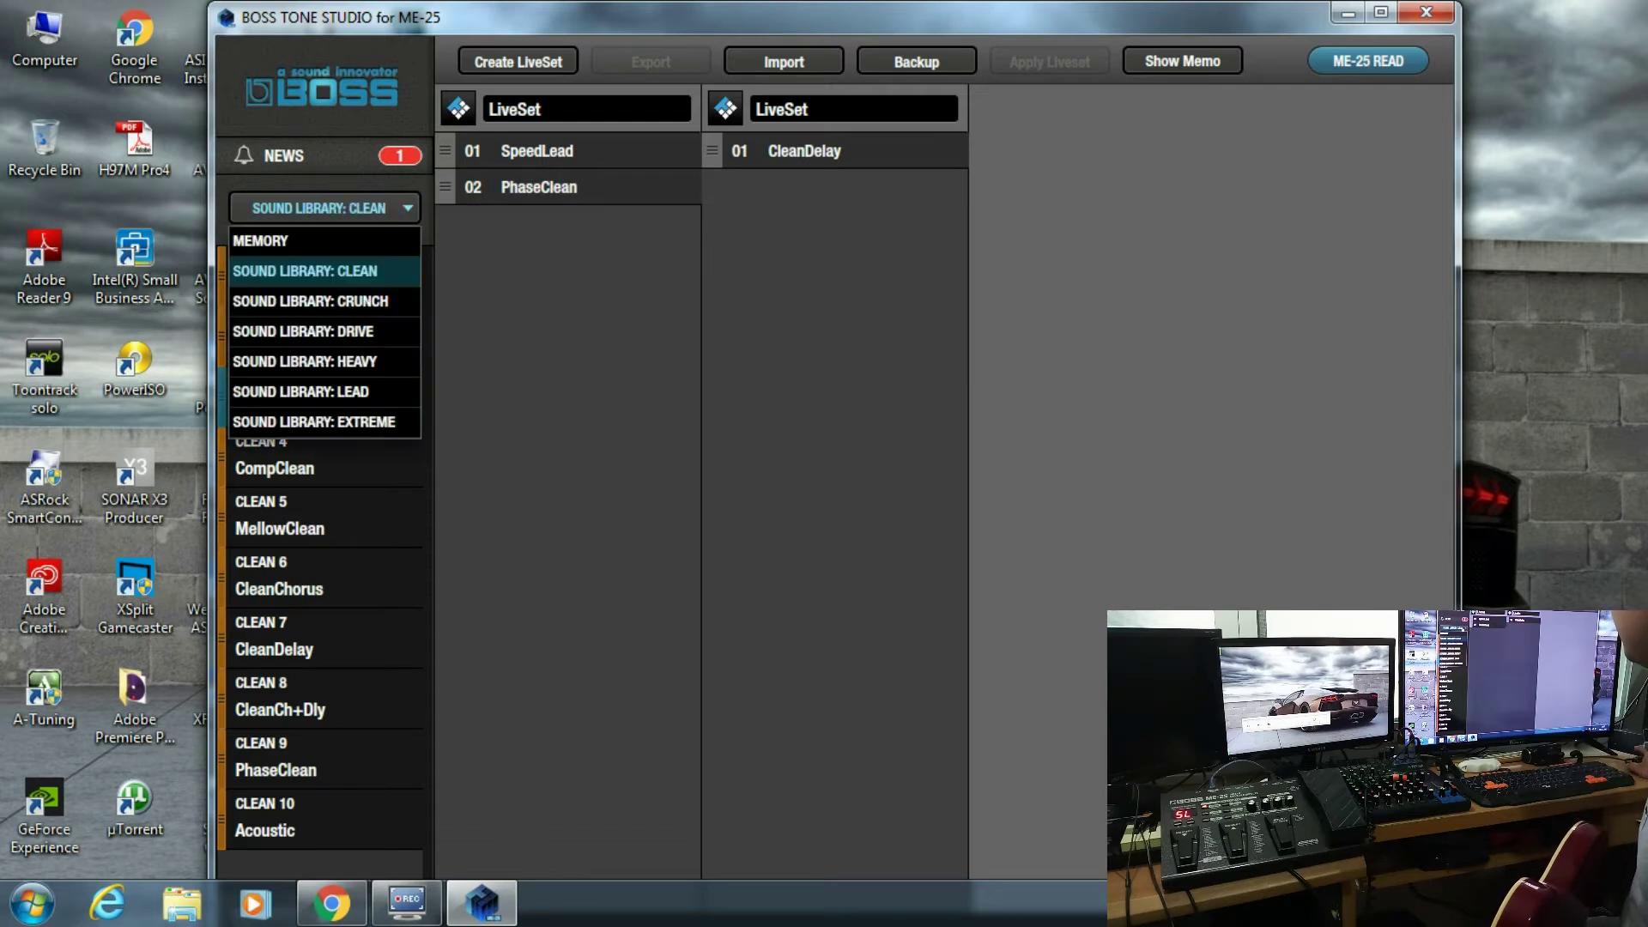
left_click(319, 240)
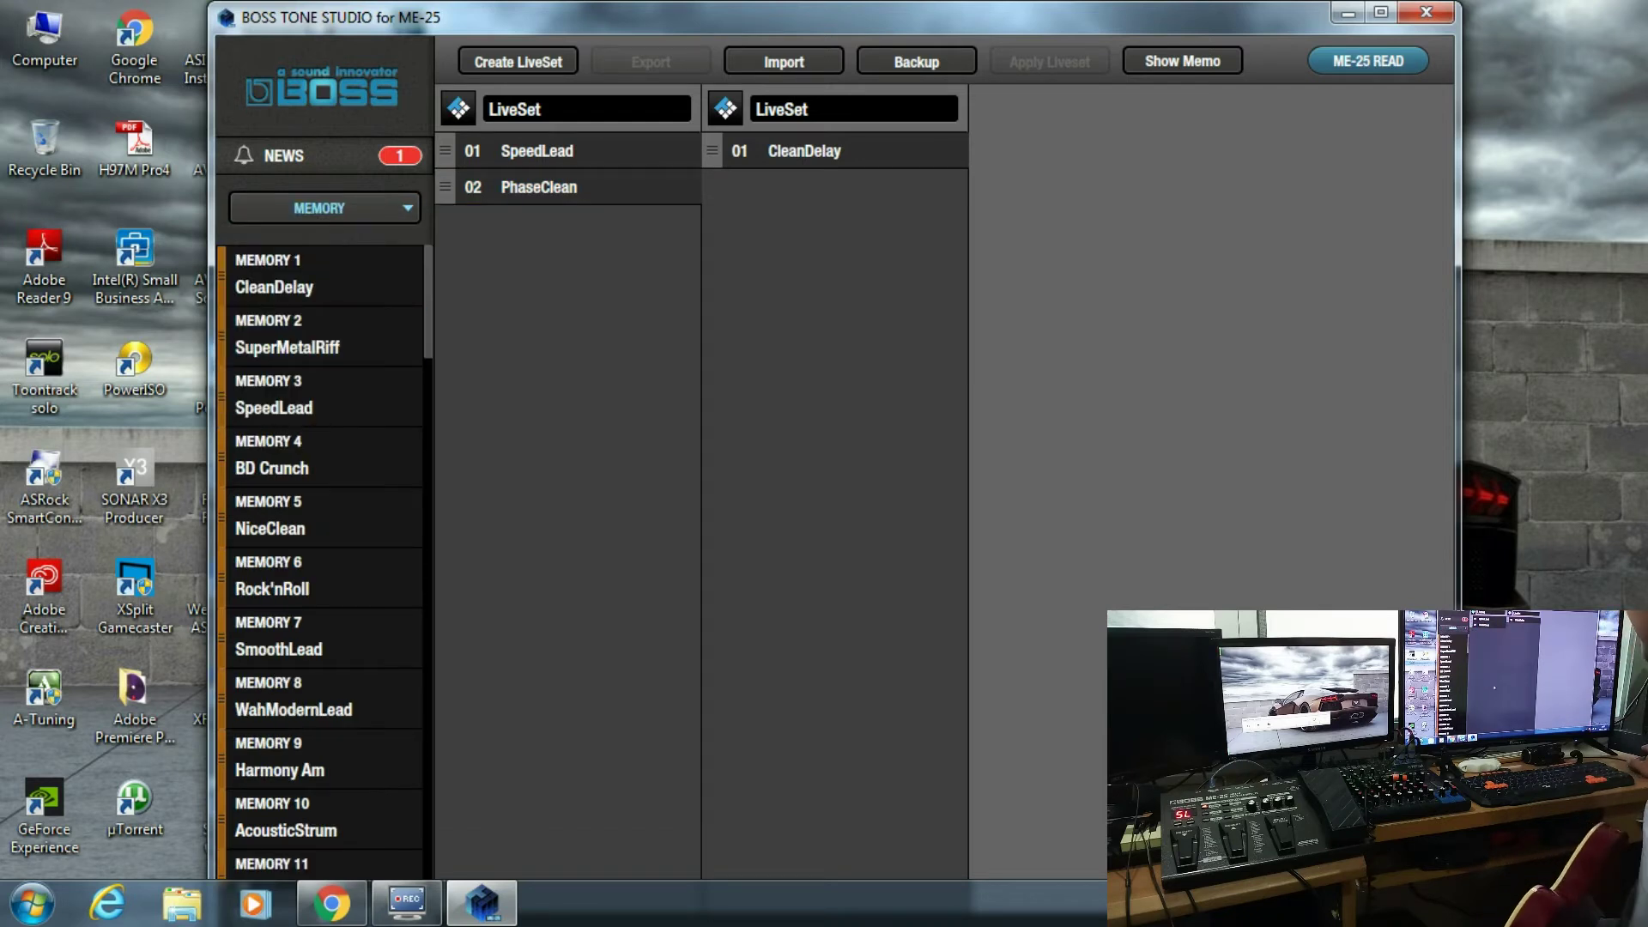
left_click(319, 395)
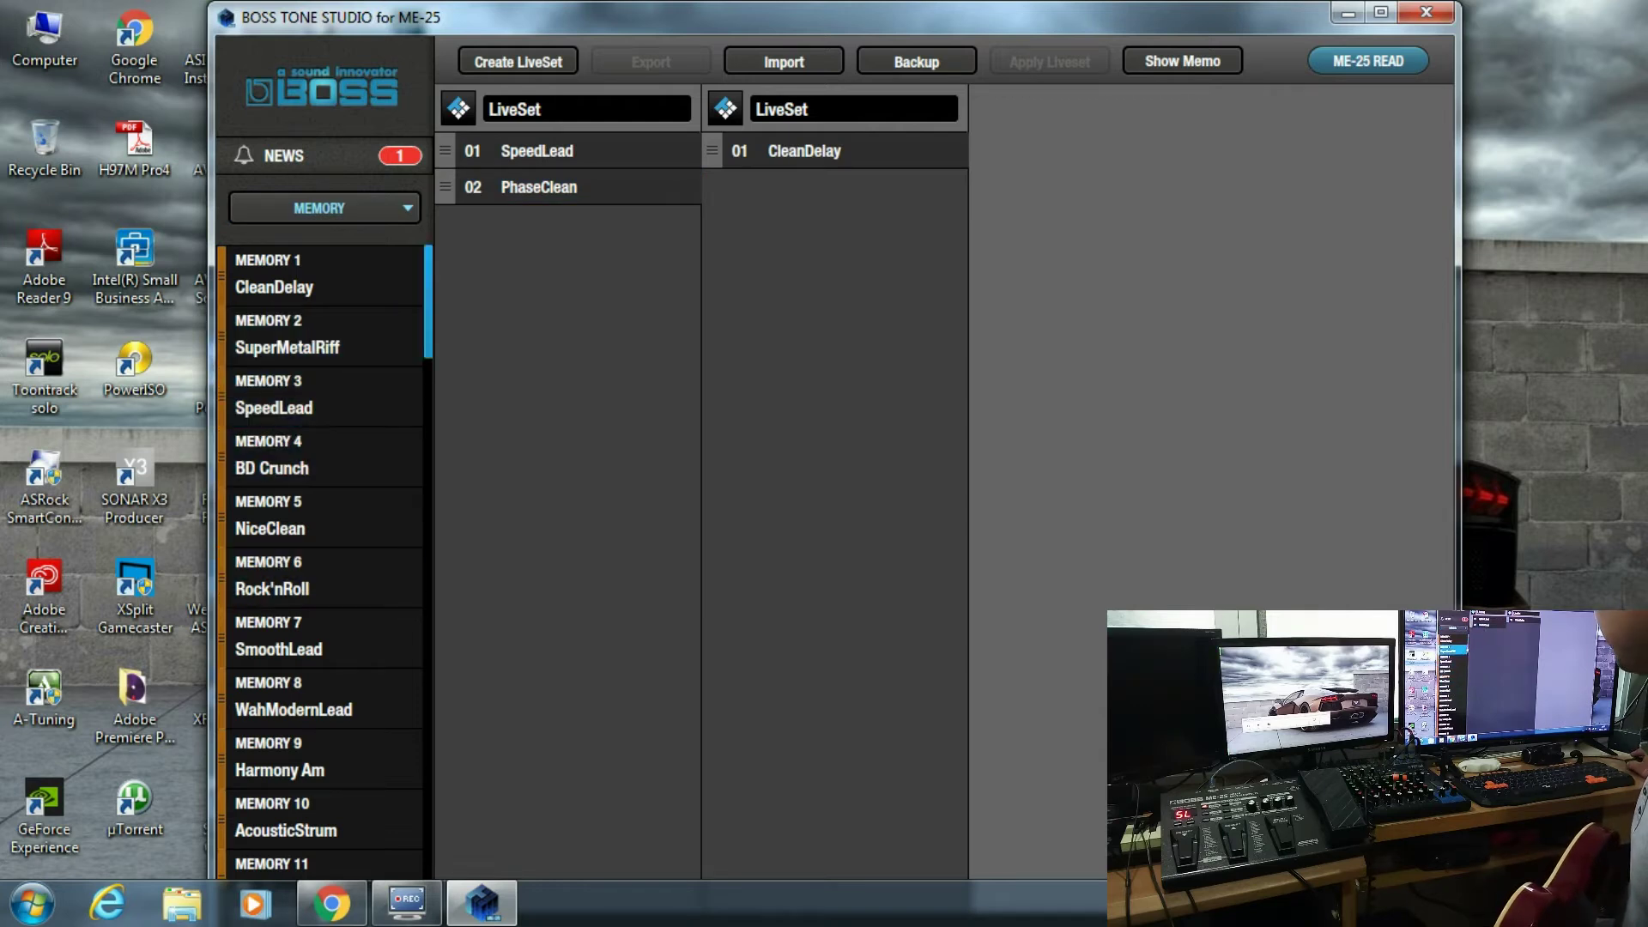
scroll(325, 558, "down", 15)
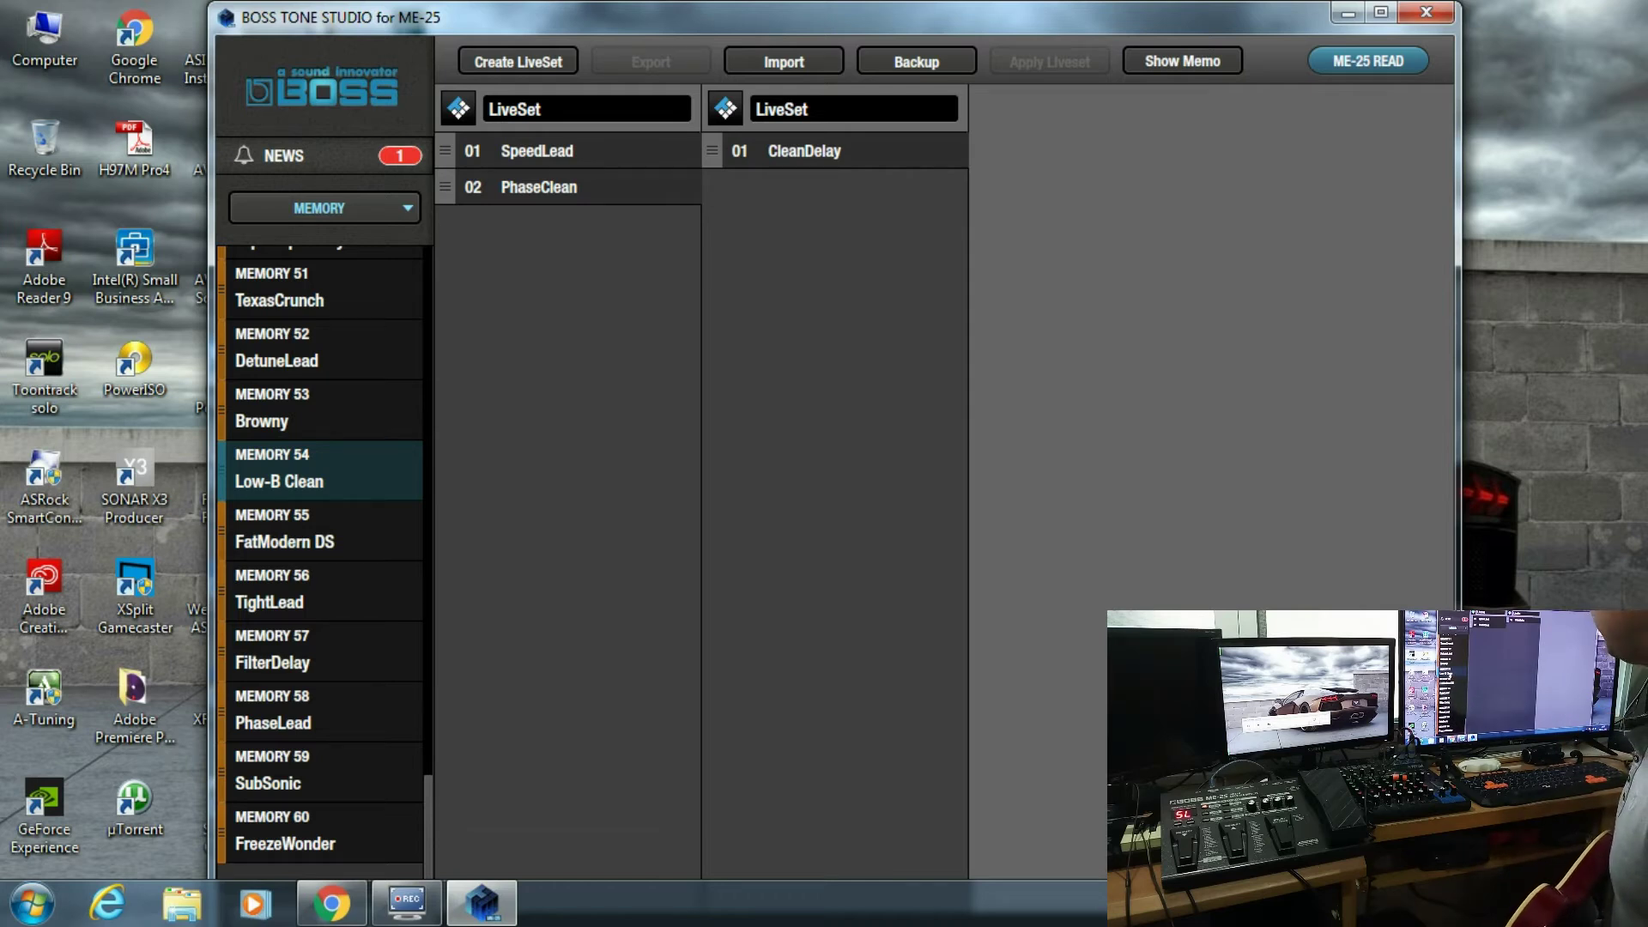
left_click_drag(577, 187, 316, 458)
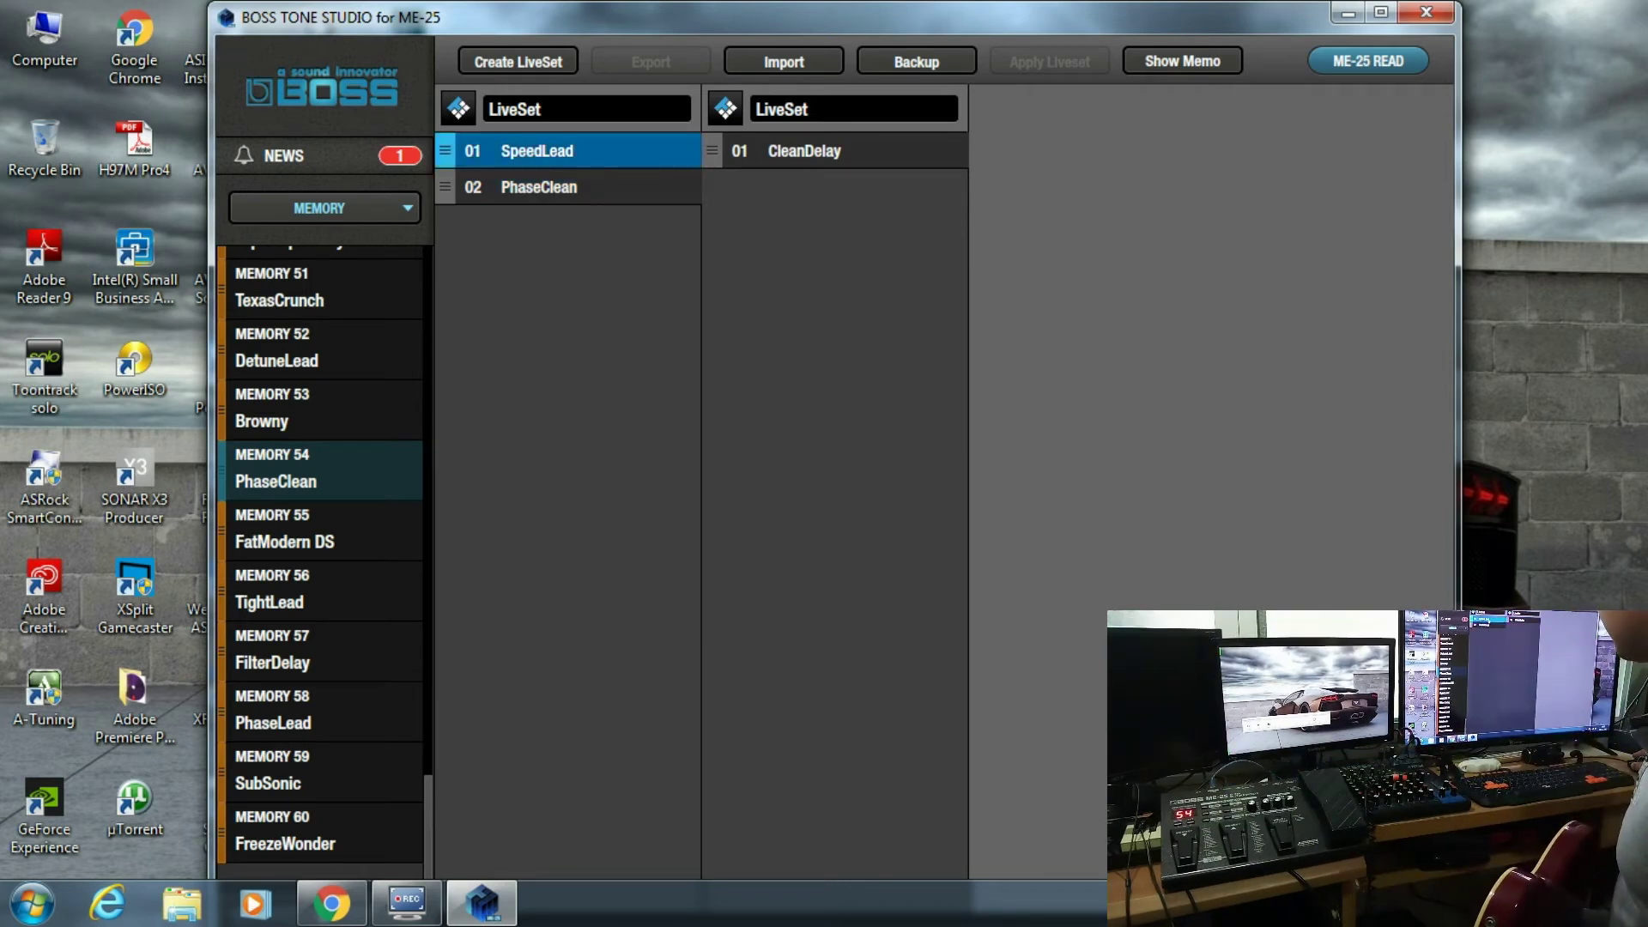
left_click_drag(571, 151, 309, 507)
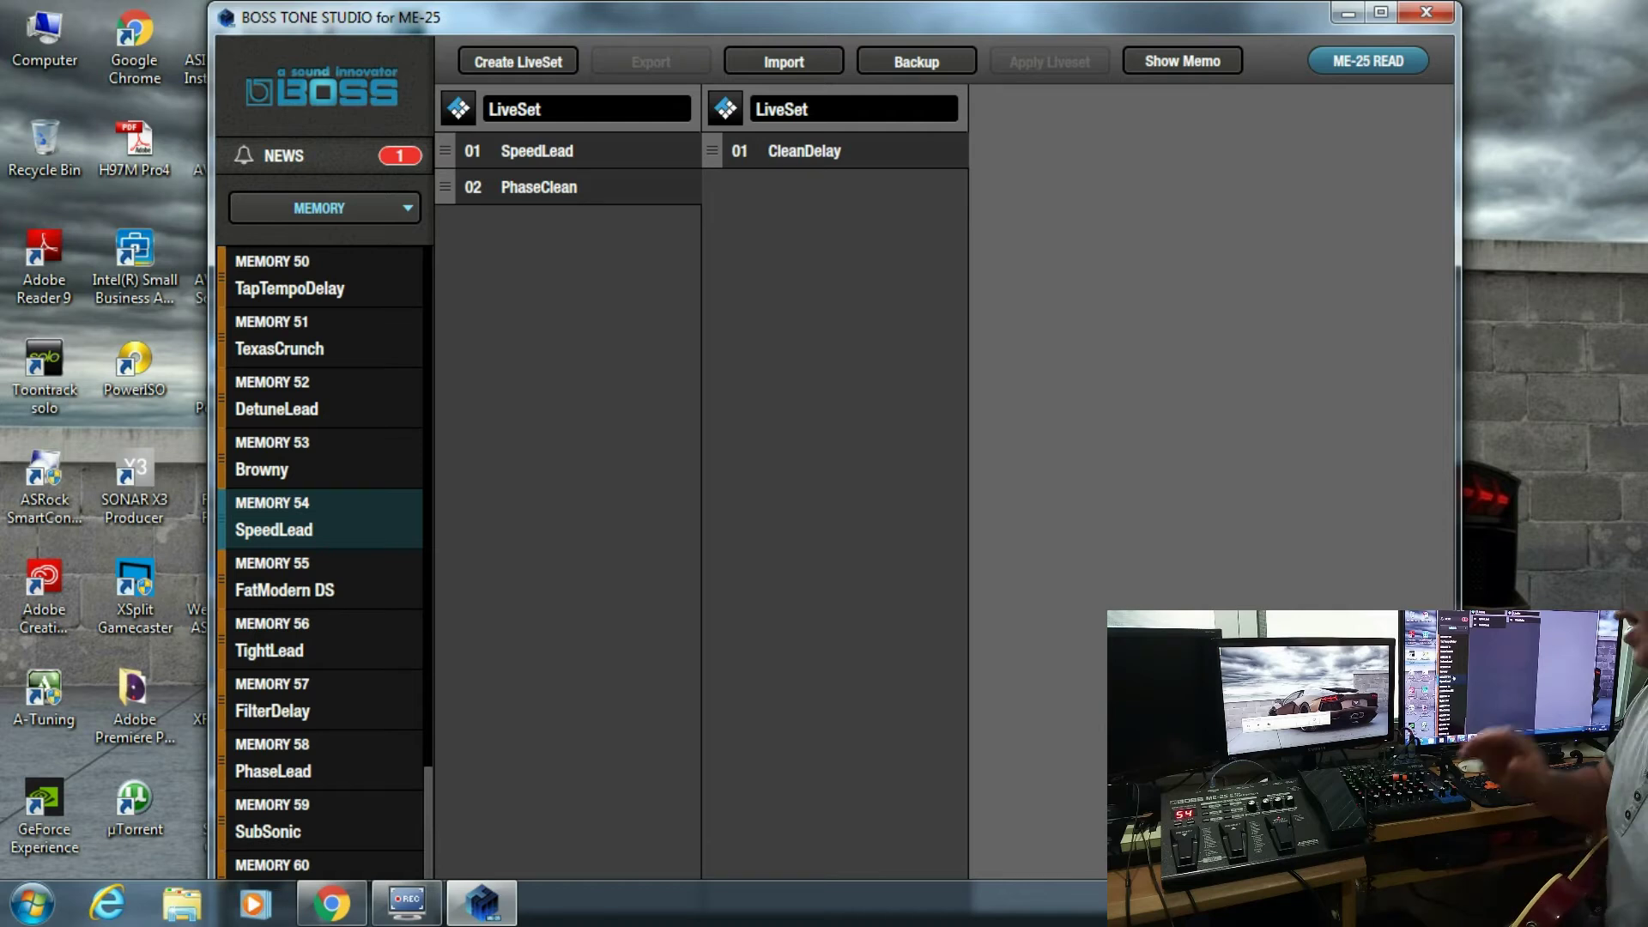
left_click(319, 458)
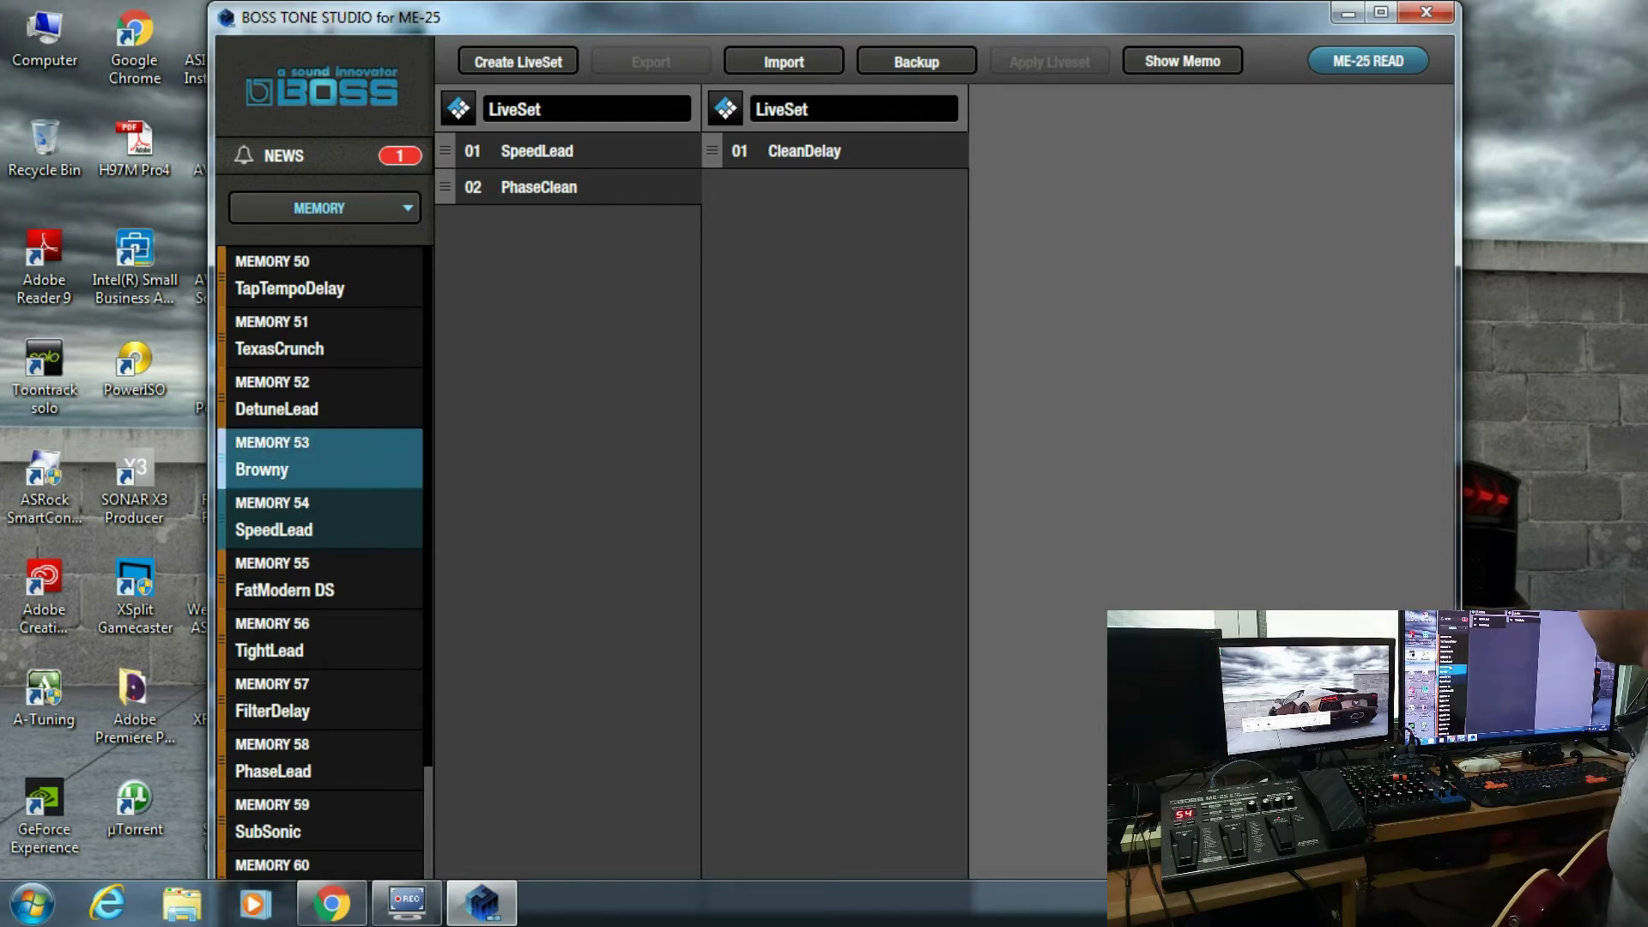
left_click(319, 337)
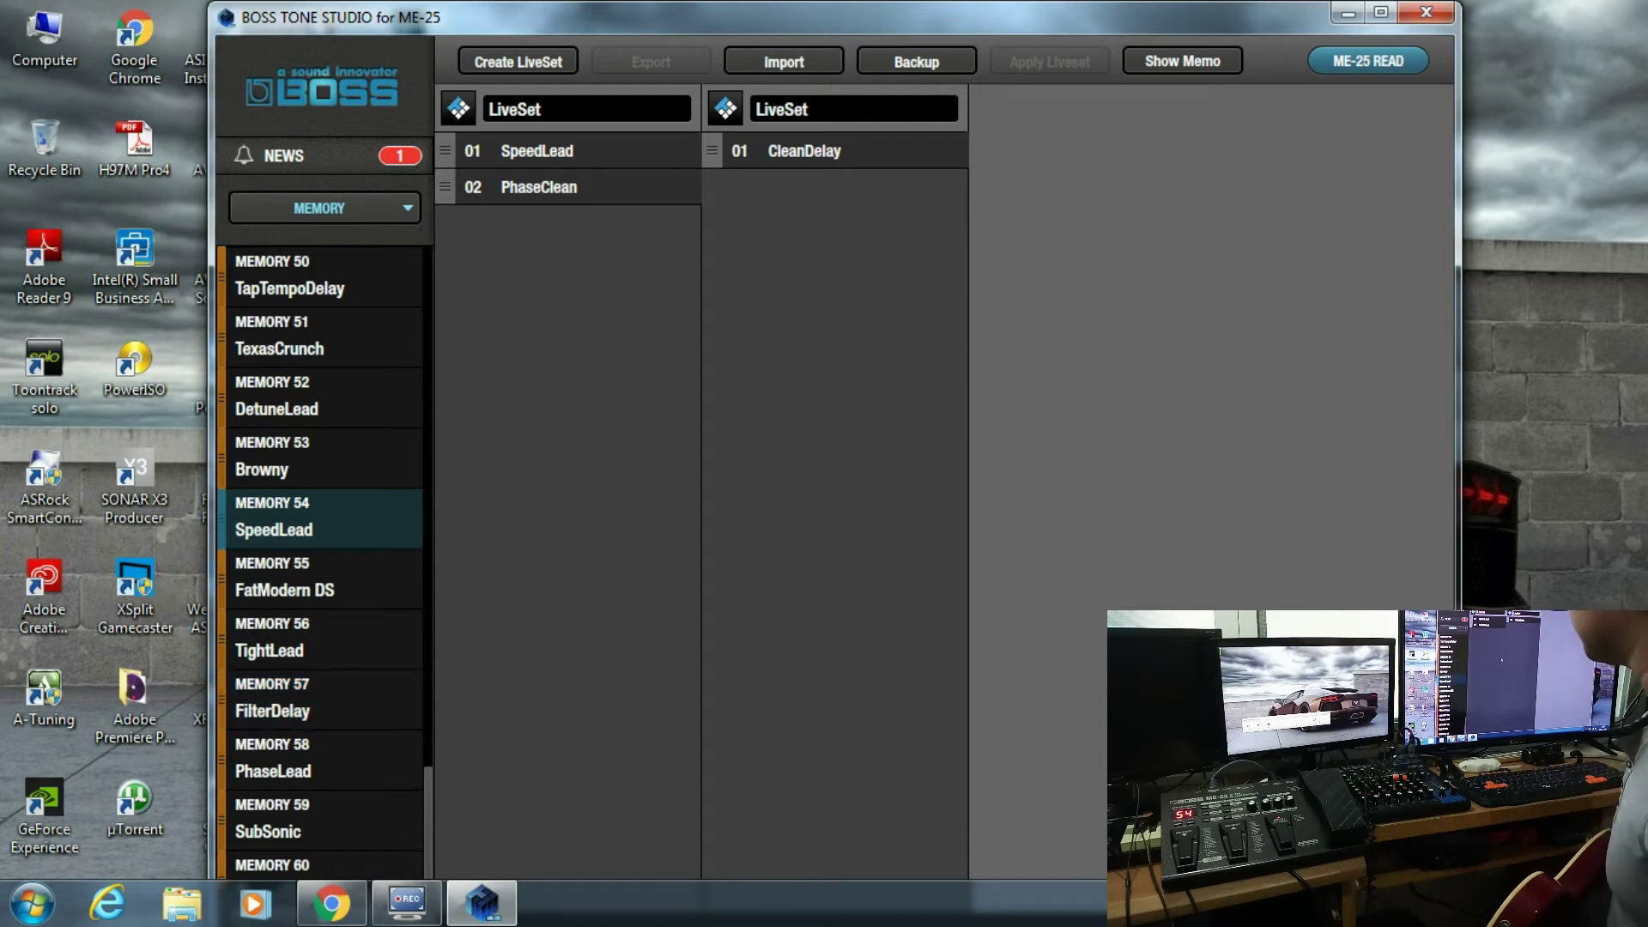
- Preview patches in the Heavy sound library and copy UltraMetal into the LiveSet that holds CleanDelay
left_click(322, 208)
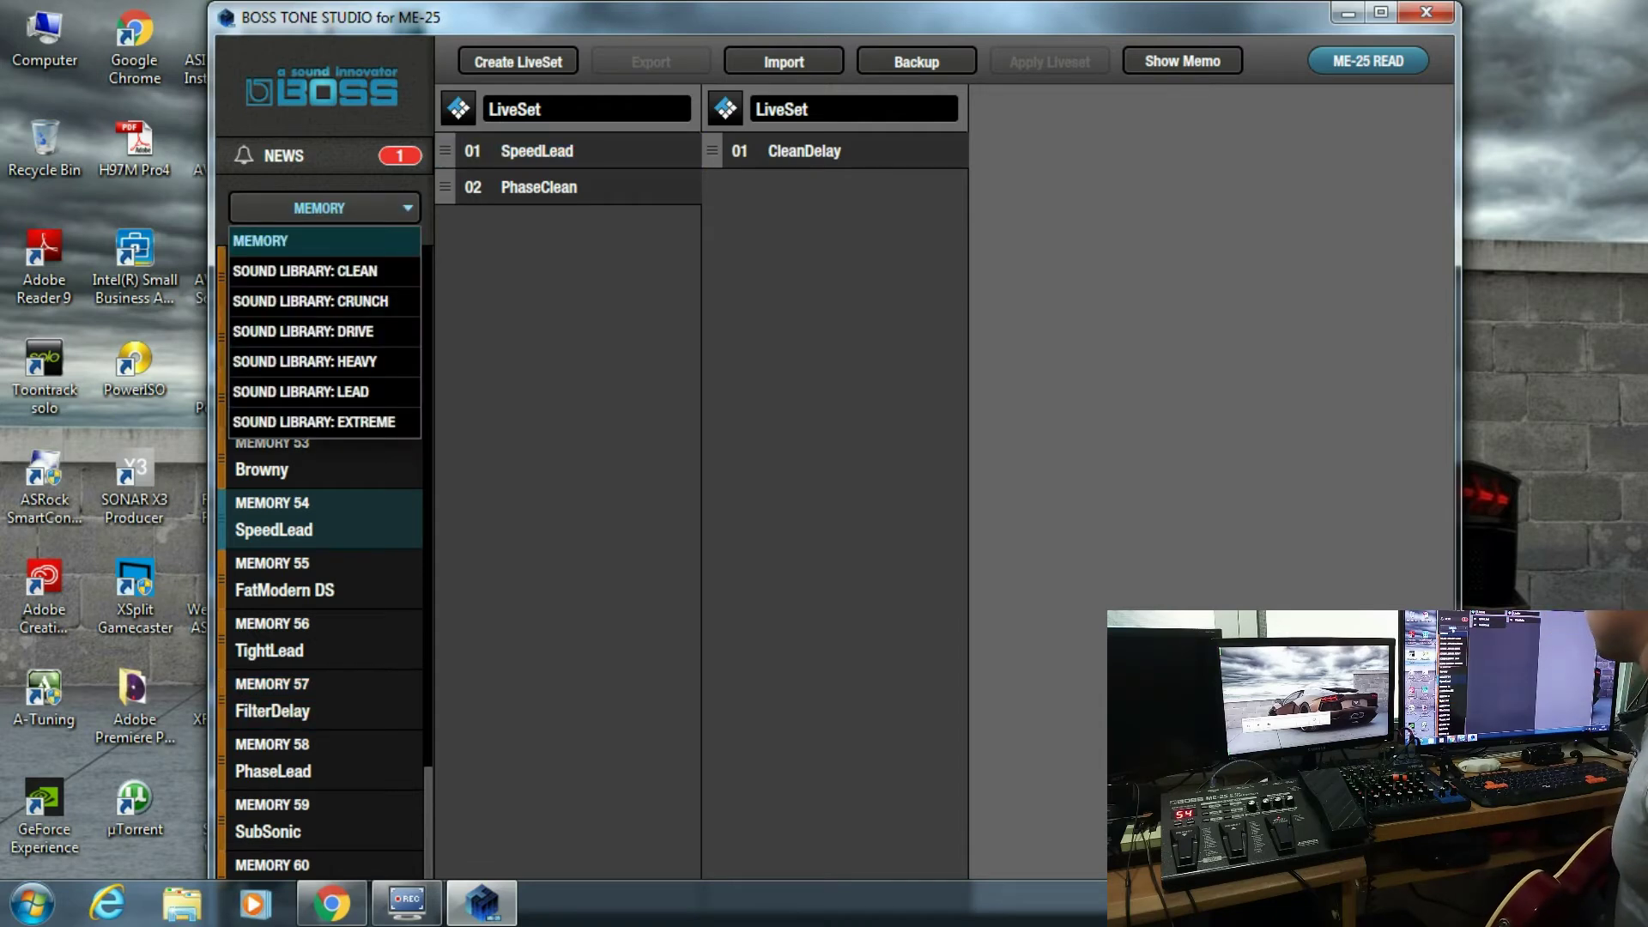
left_click(305, 362)
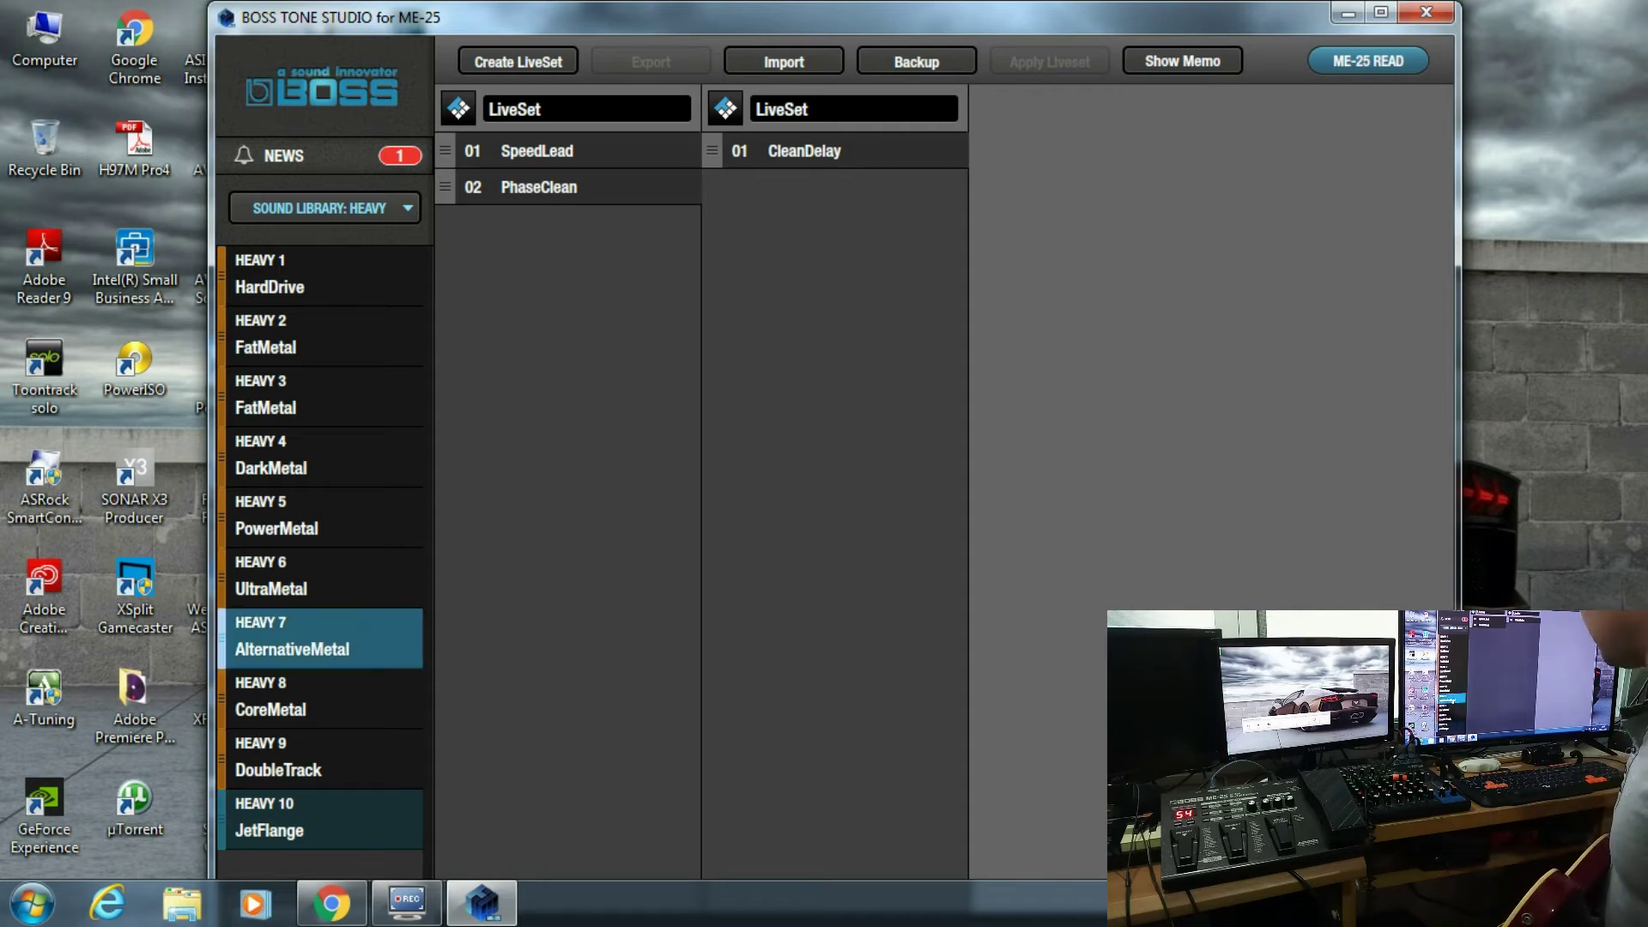
left_click(320, 580)
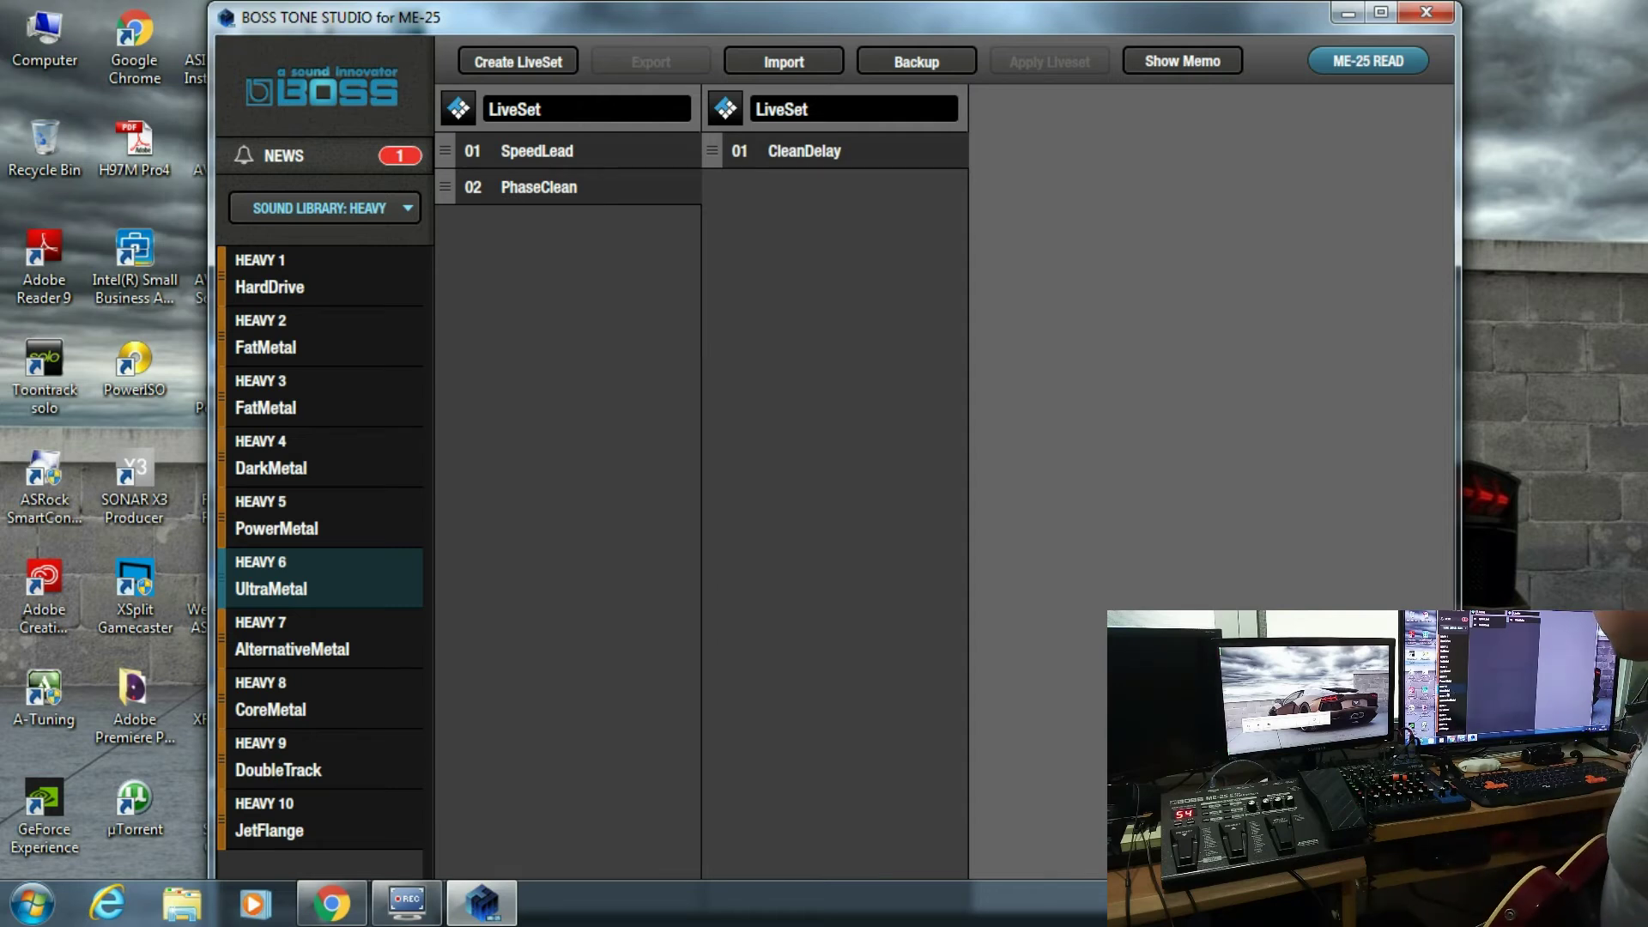
left_click(296, 524)
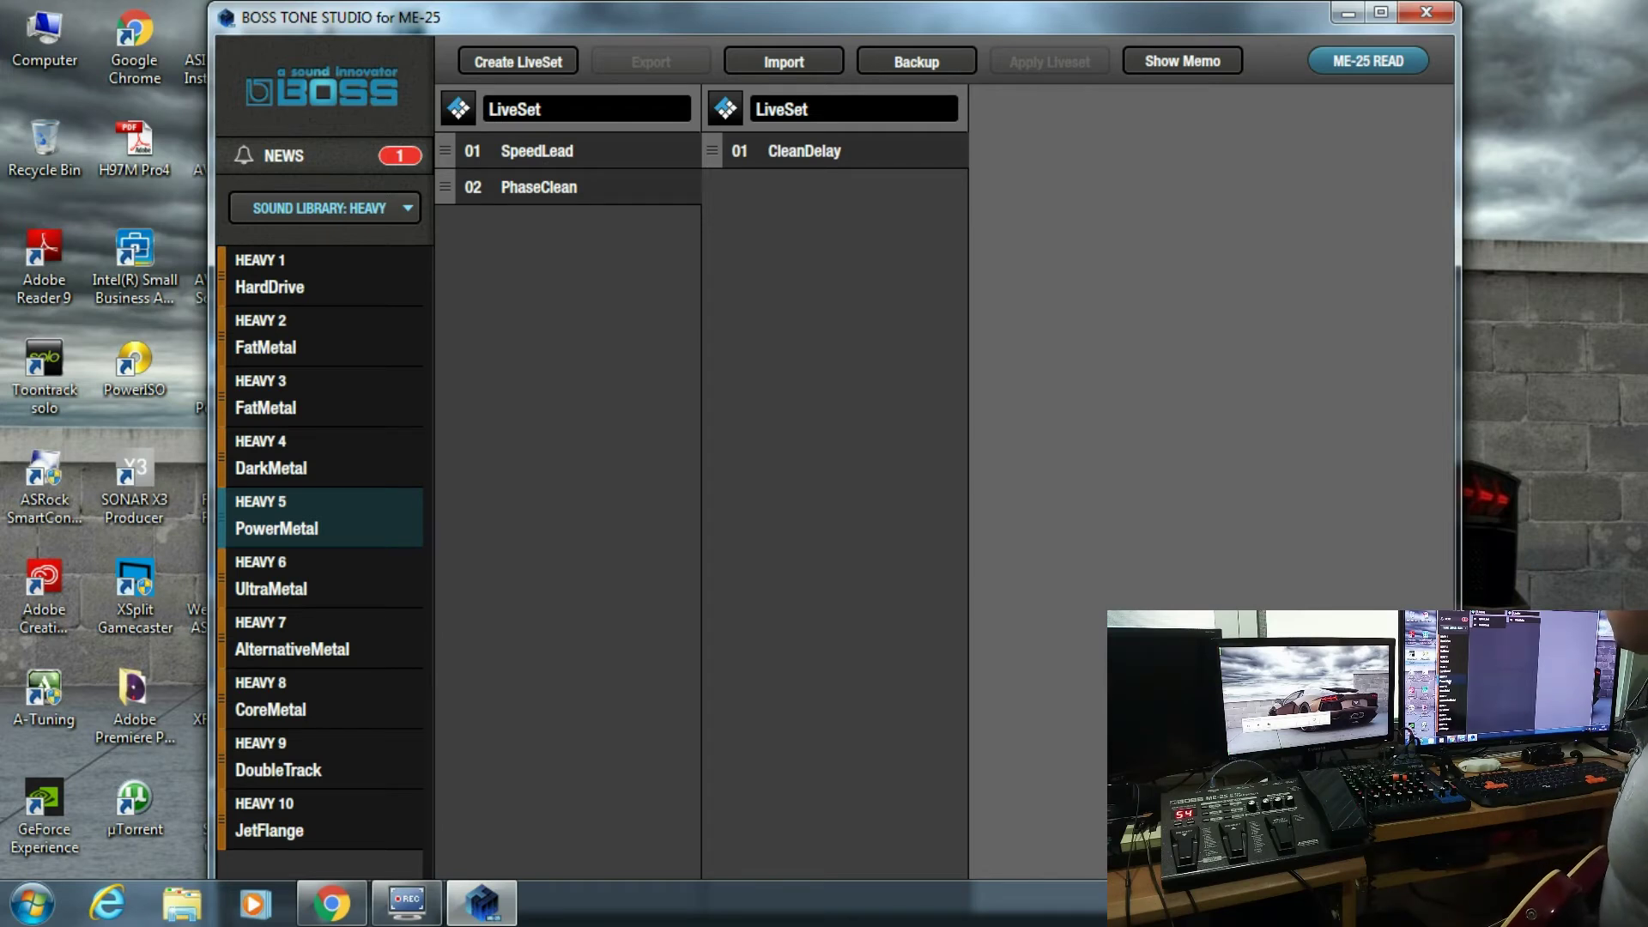
left_click(320, 577)
left_click_drag(319, 577, 806, 214)
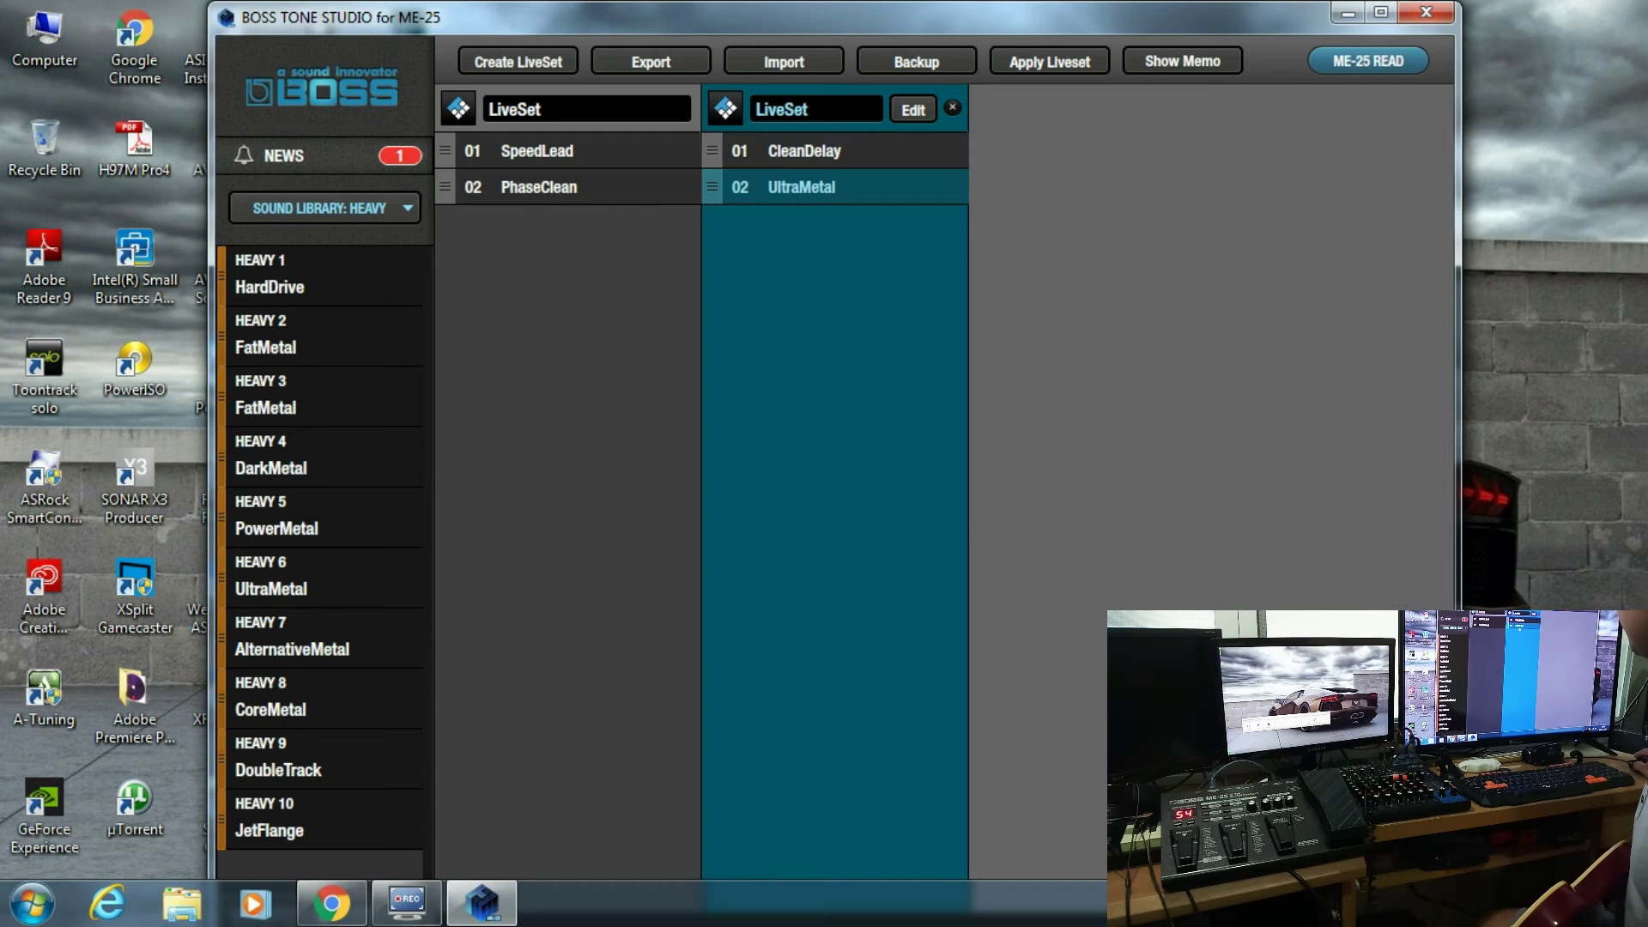
- Delete the LiveSet containing CleanDelay and copy UltraMetal from the Heavy sound library into the remaining LiveSet
left_click(953, 108)
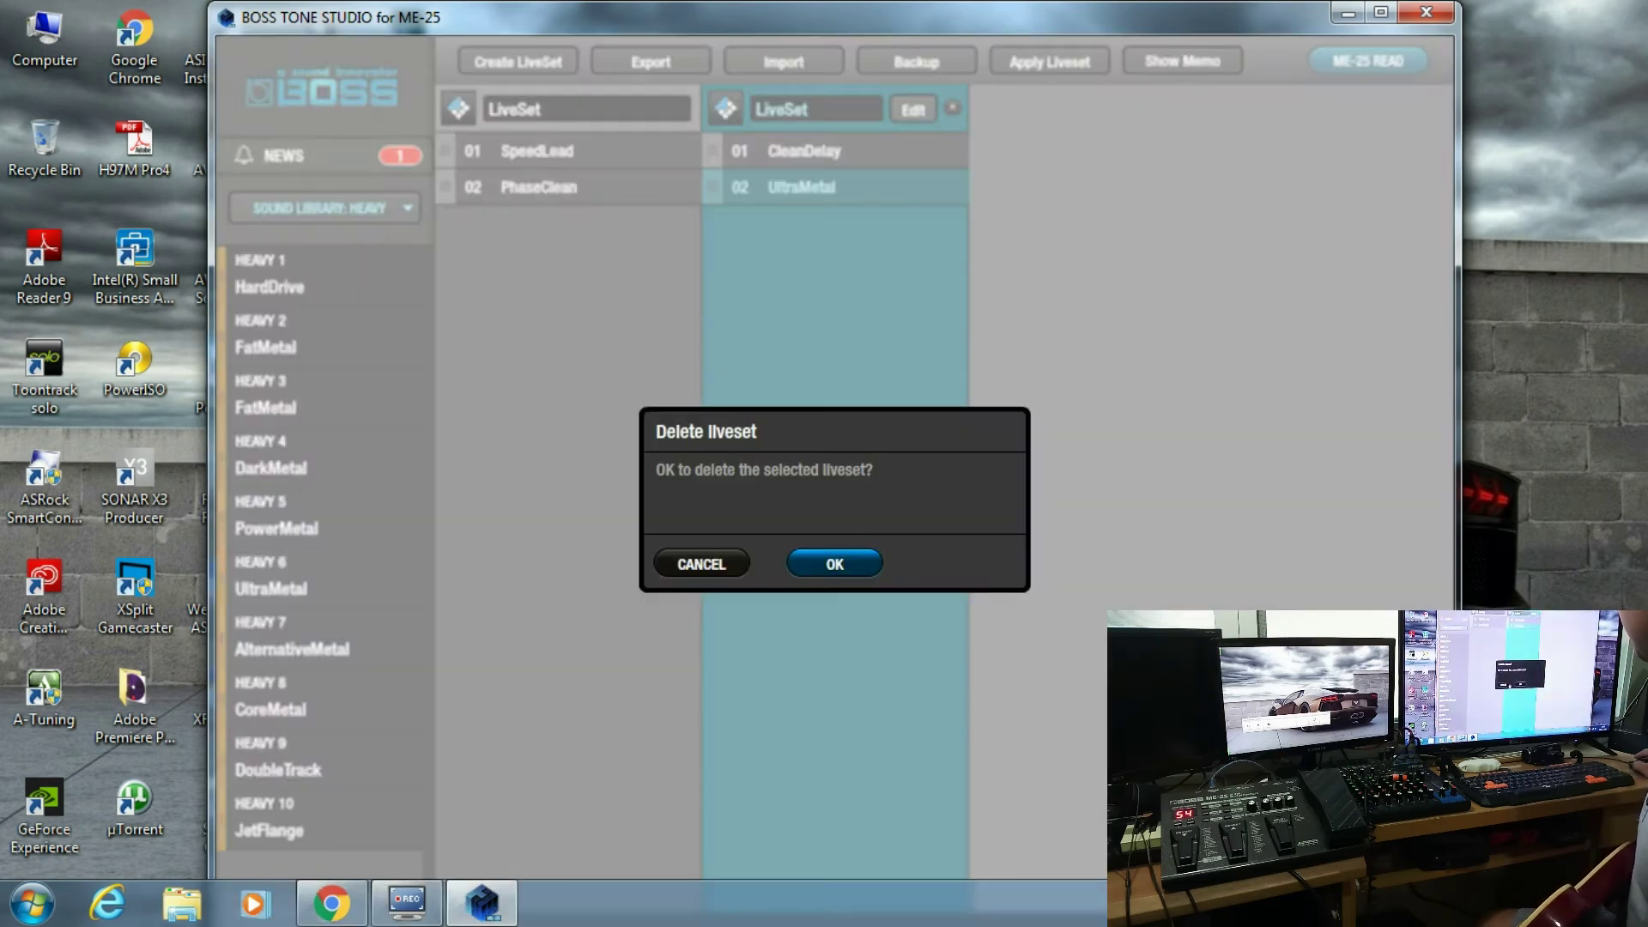
left_click(835, 562)
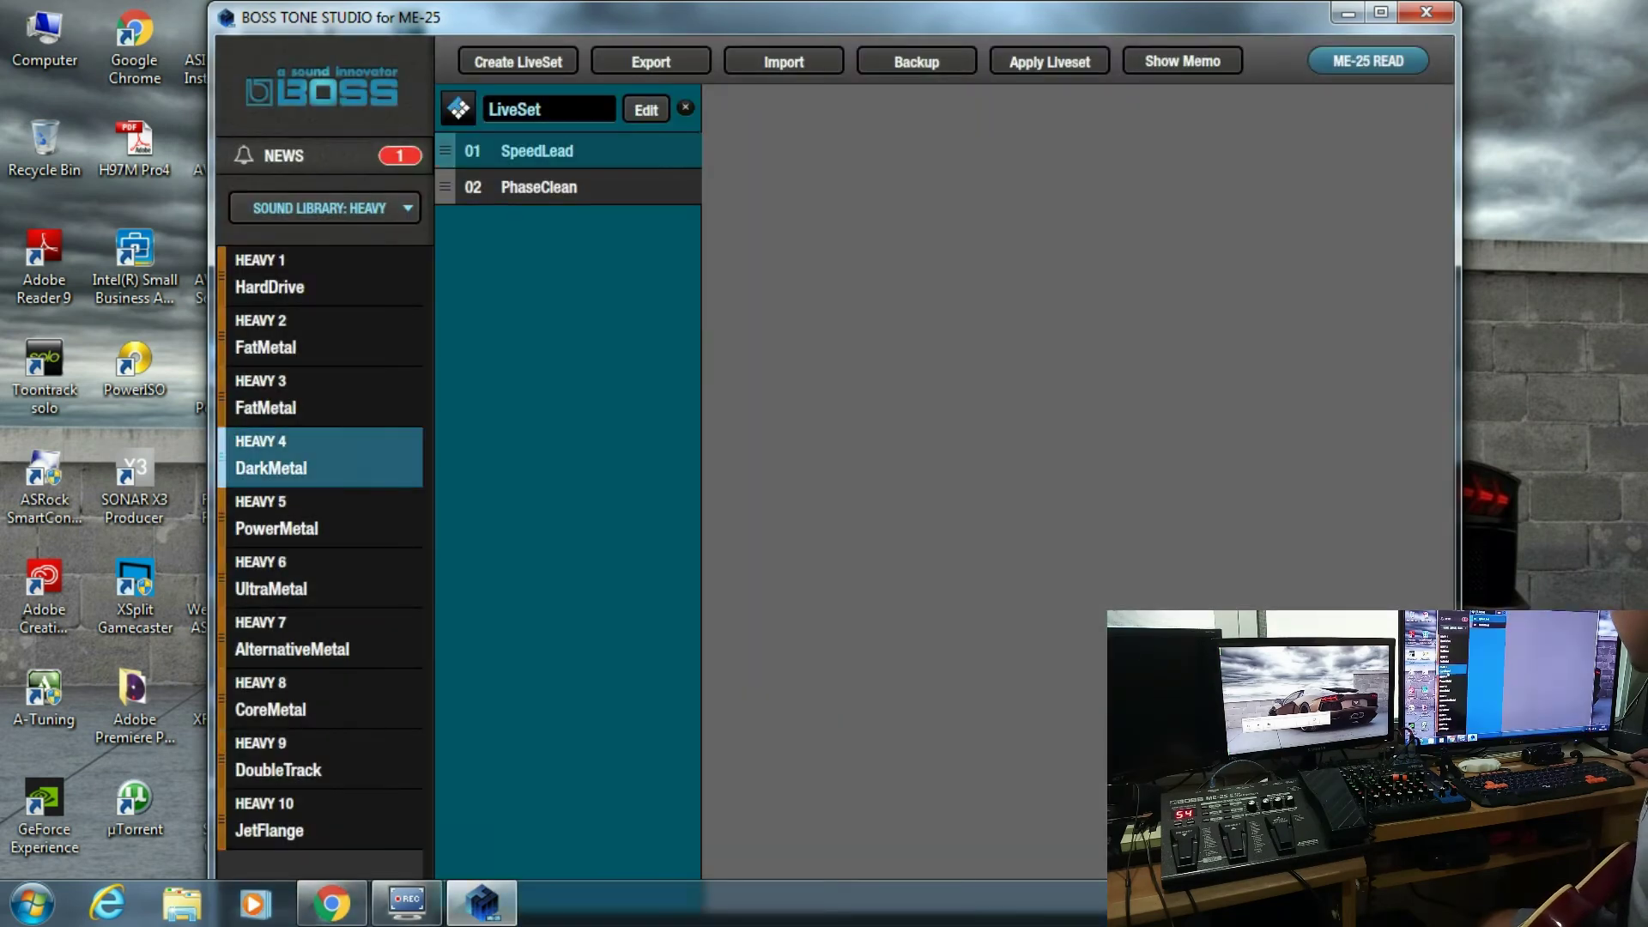
left_click_drag(319, 577, 515, 258)
- Replace the Rock'nRoll patch in Memory 6 with the UltraMetal patch from the LiveSet
left_click(324, 208)
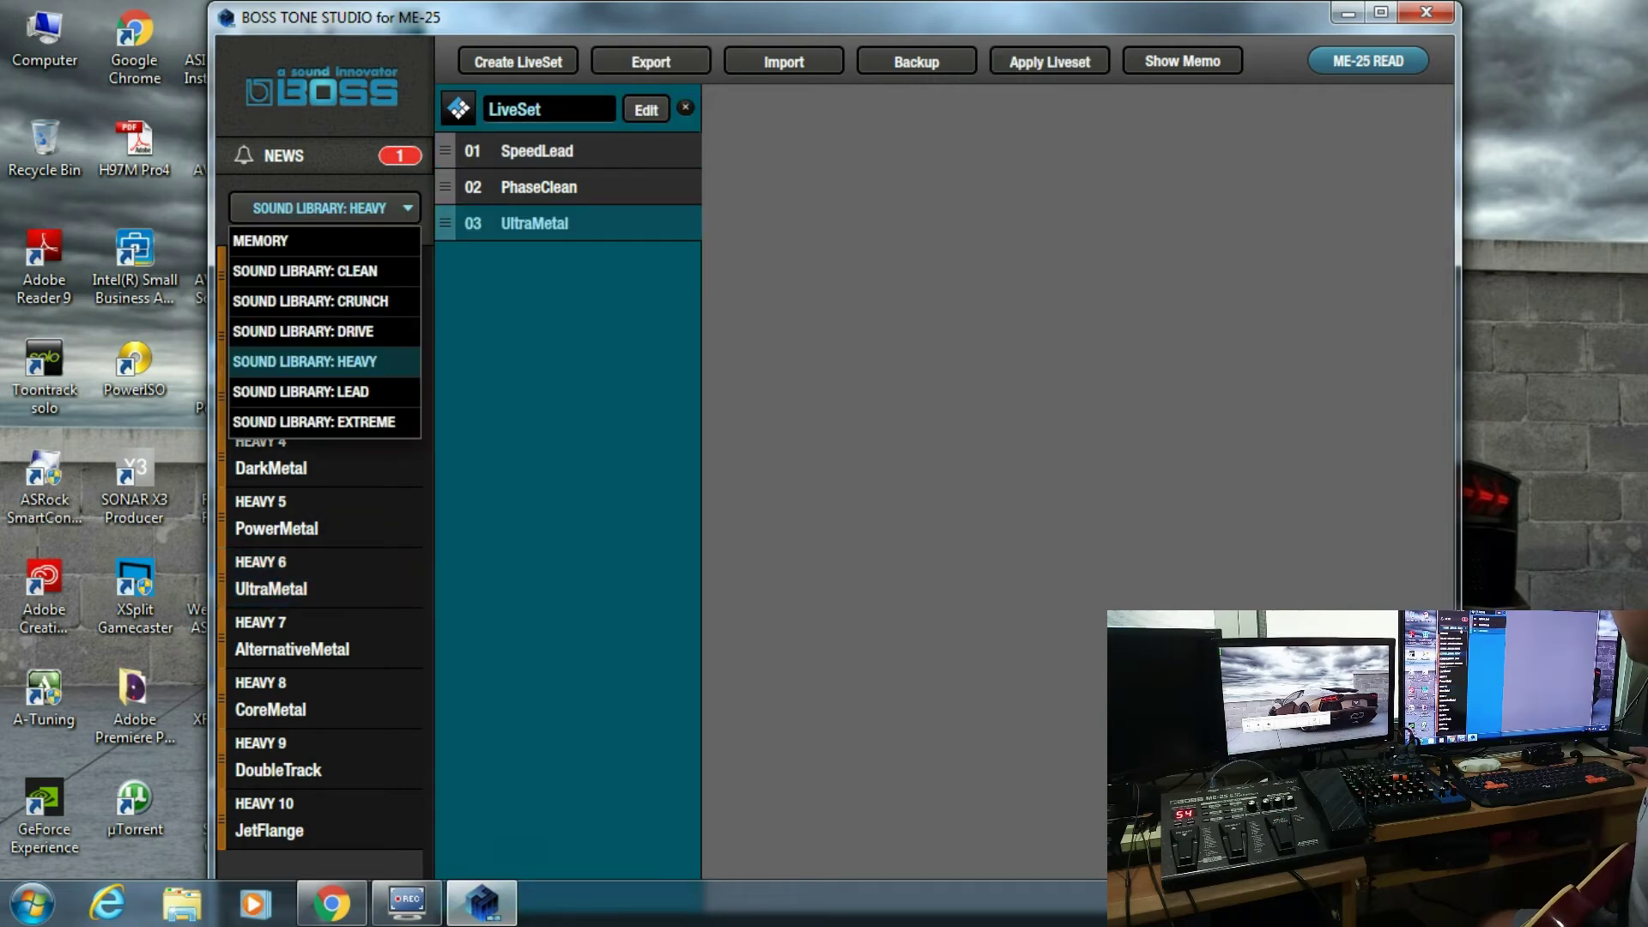
left_click(314, 243)
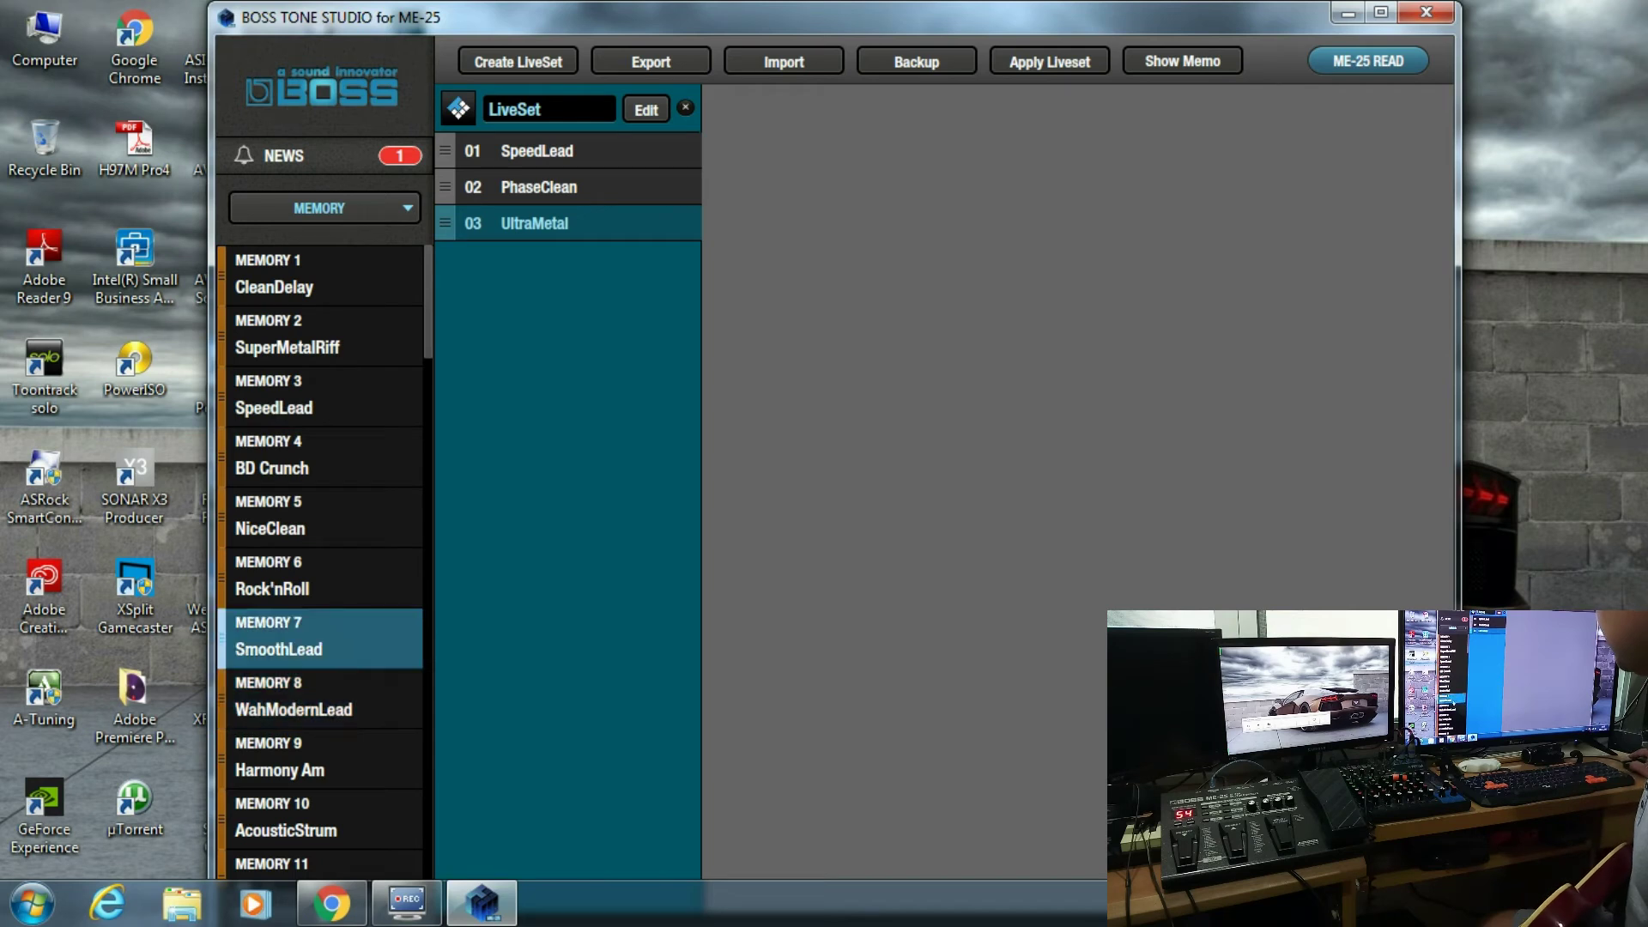
left_click(319, 638)
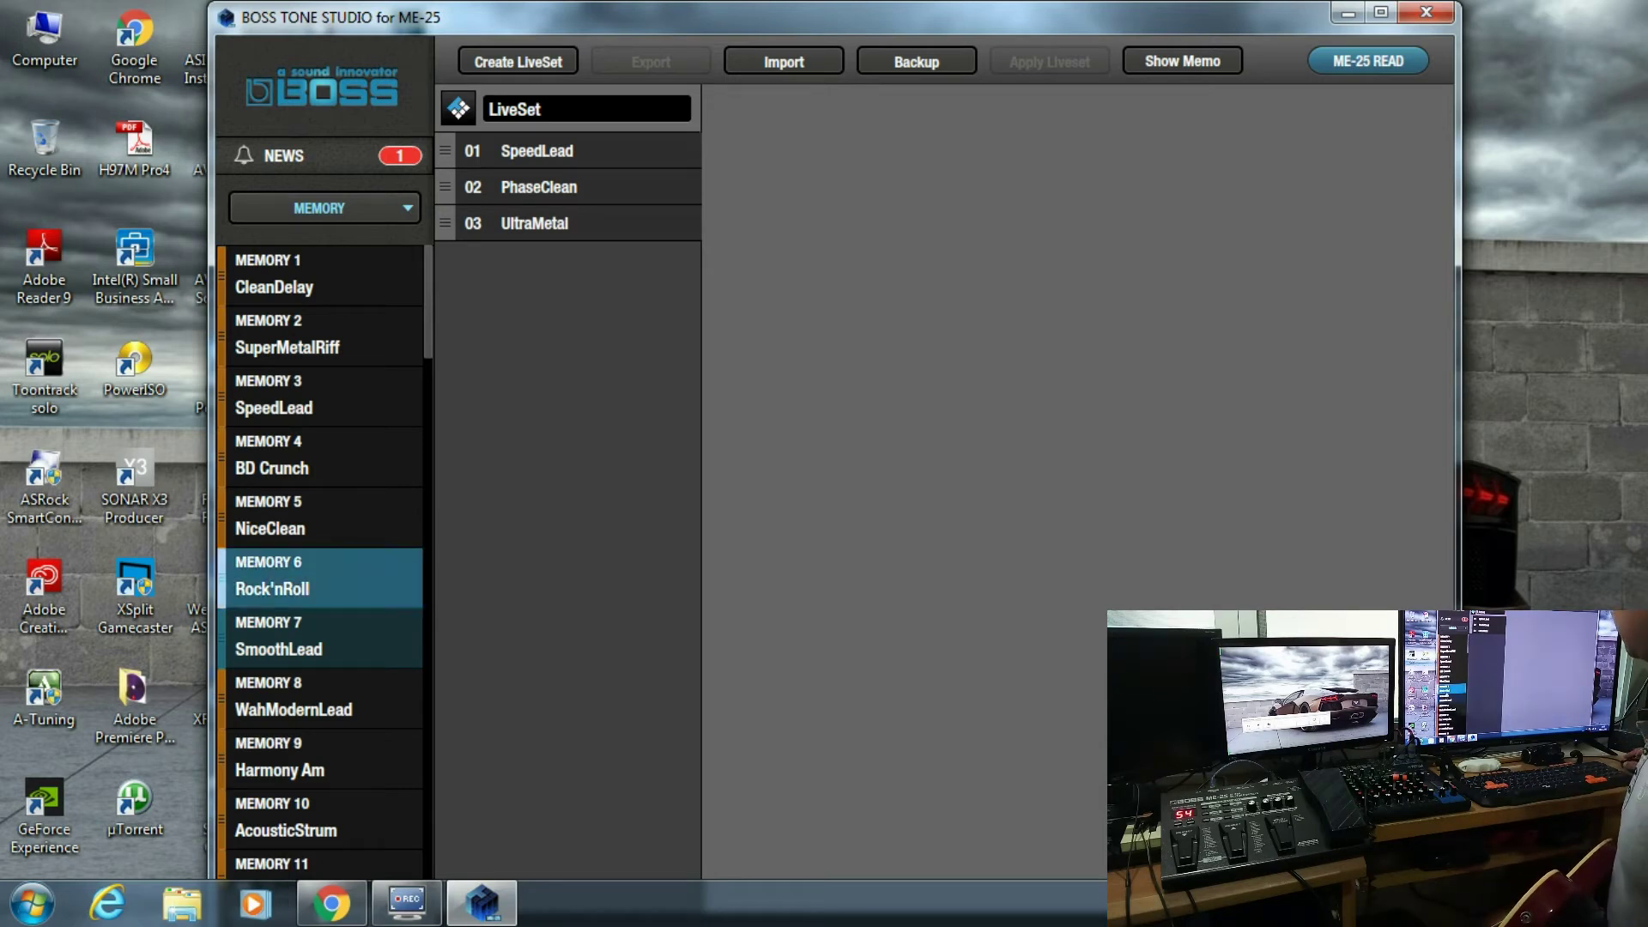
left_click(319, 578)
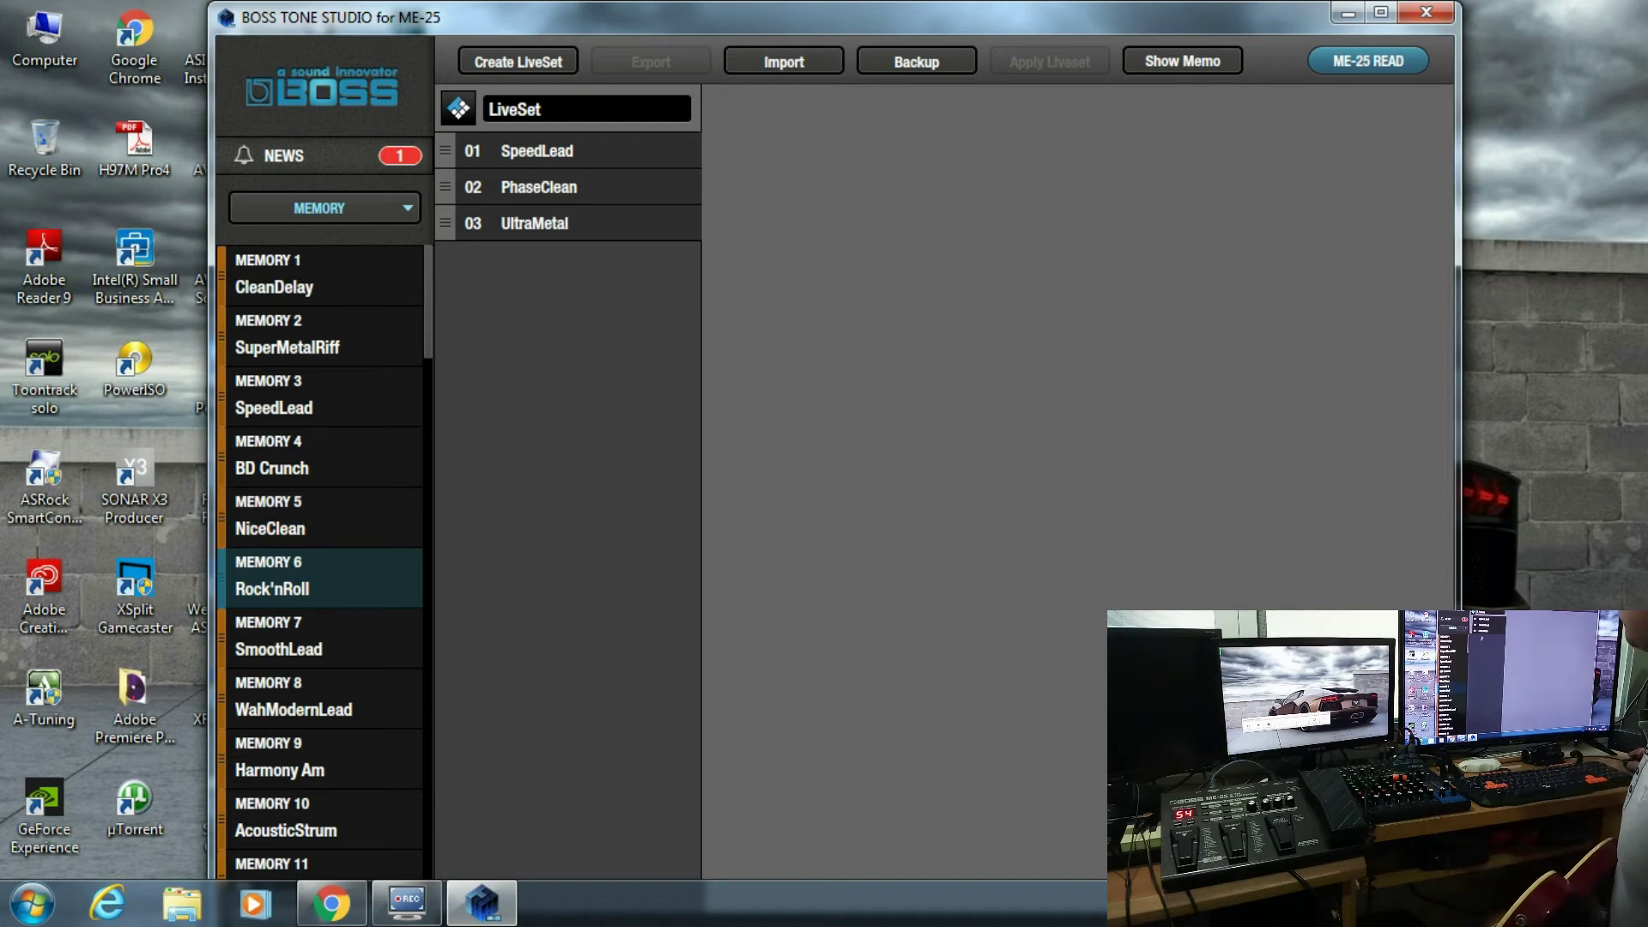
left_click(535, 224)
left_click_drag(546, 225, 335, 563)
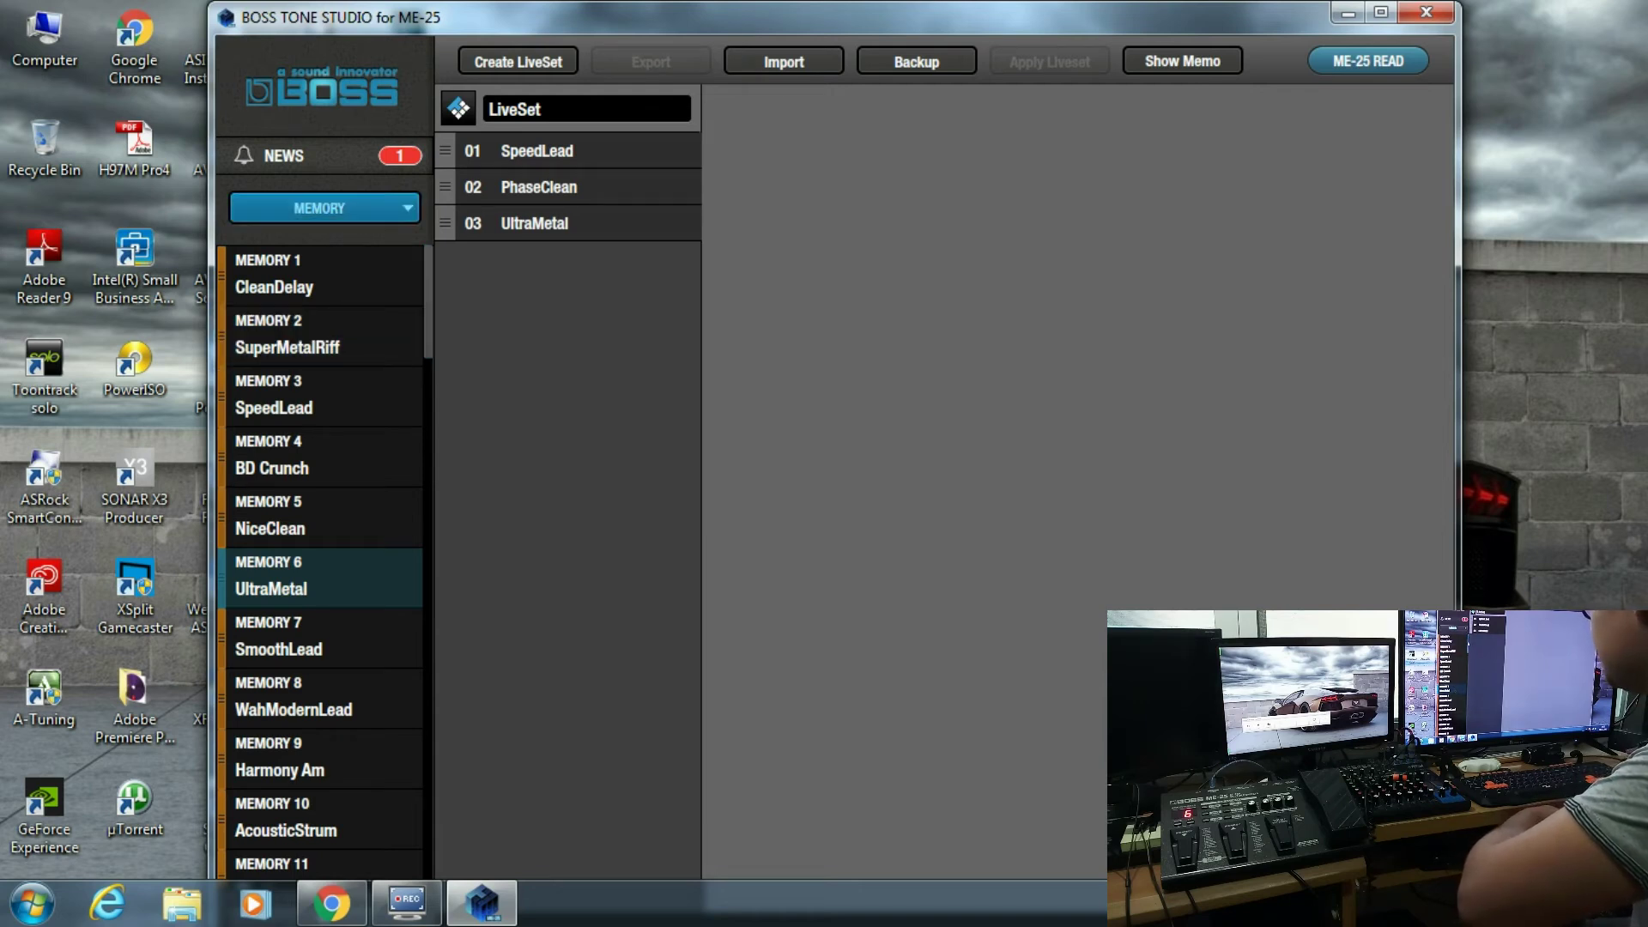
- Look through the patches of the Extreme sound library and the list of available sound library categories
left_click(319, 208)
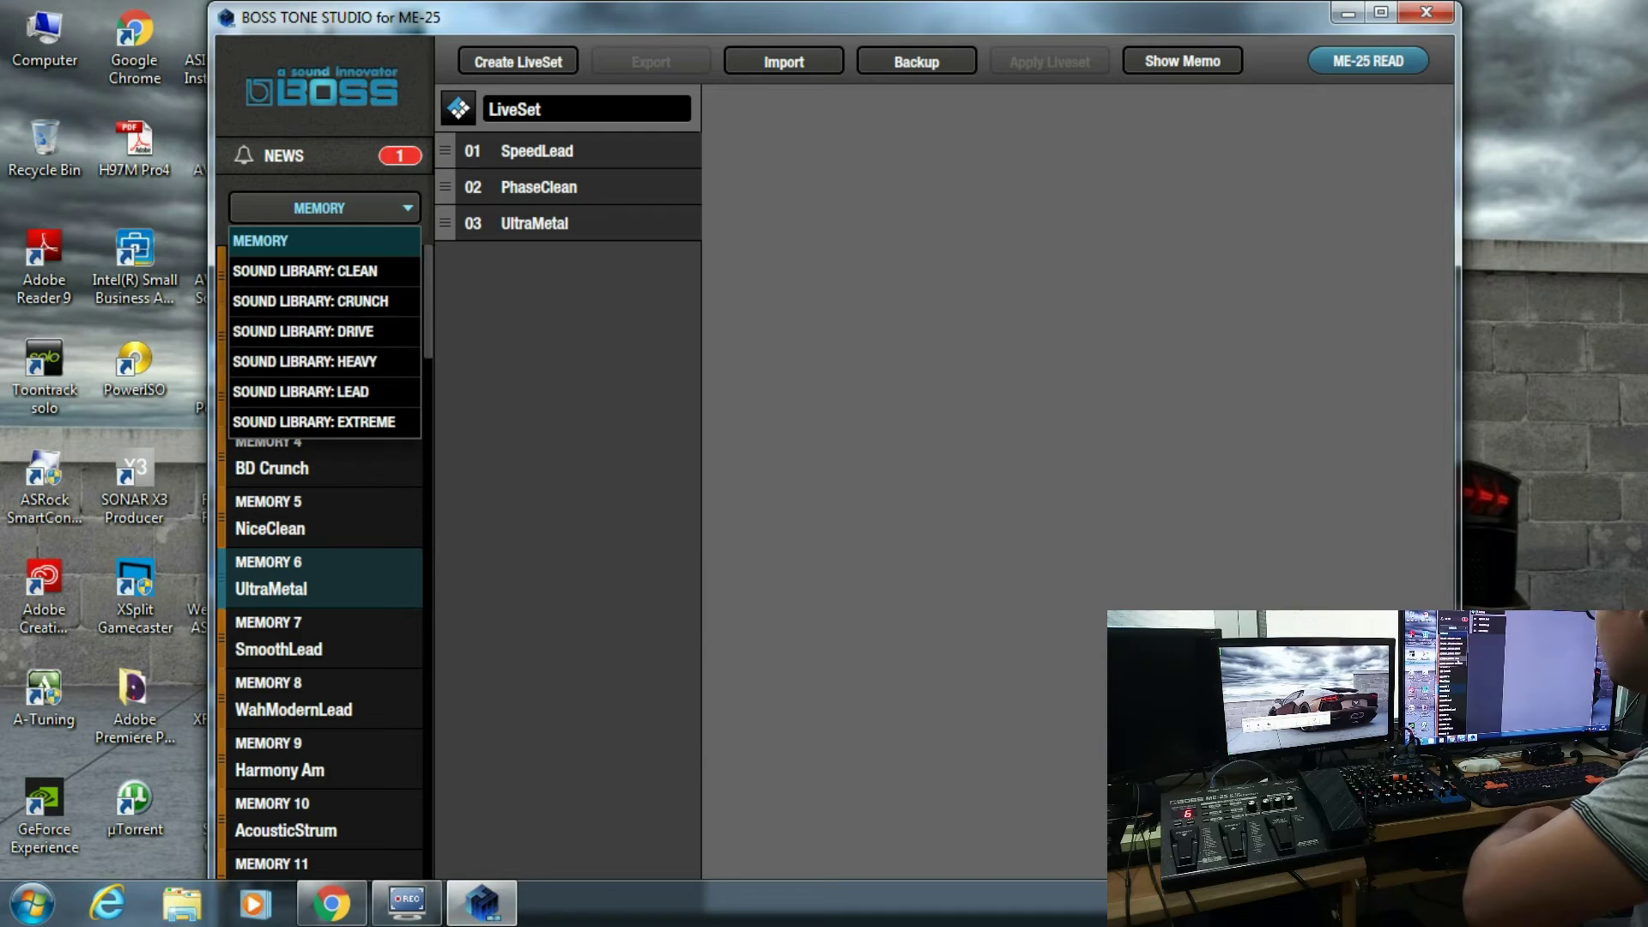
left_click(313, 422)
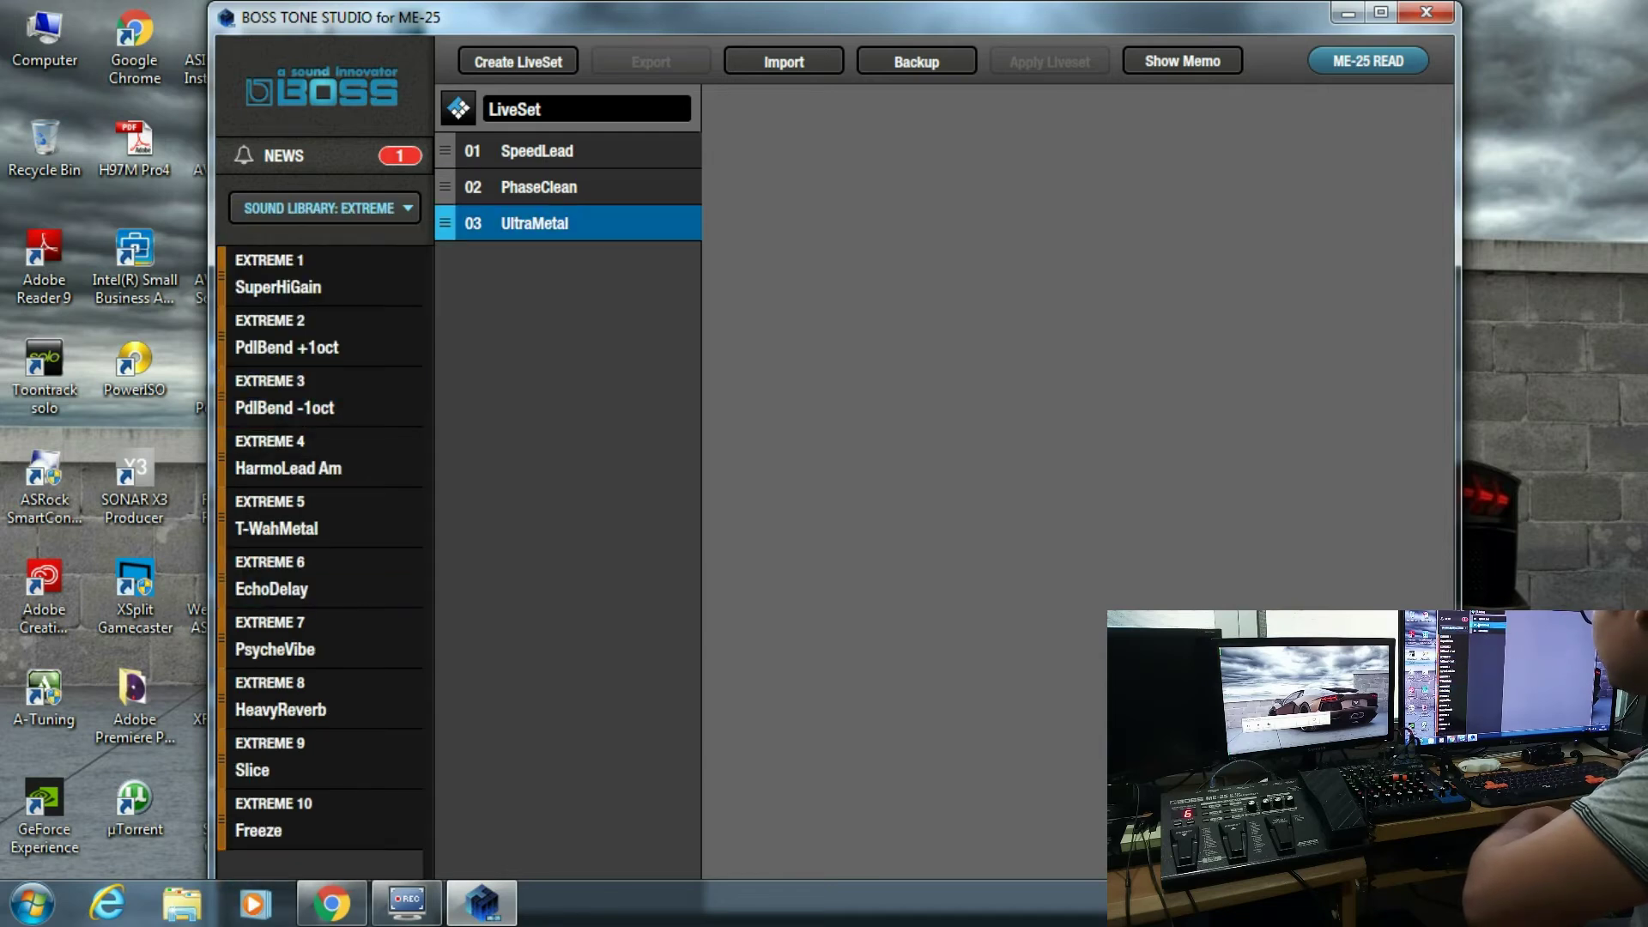
left_click(319, 208)
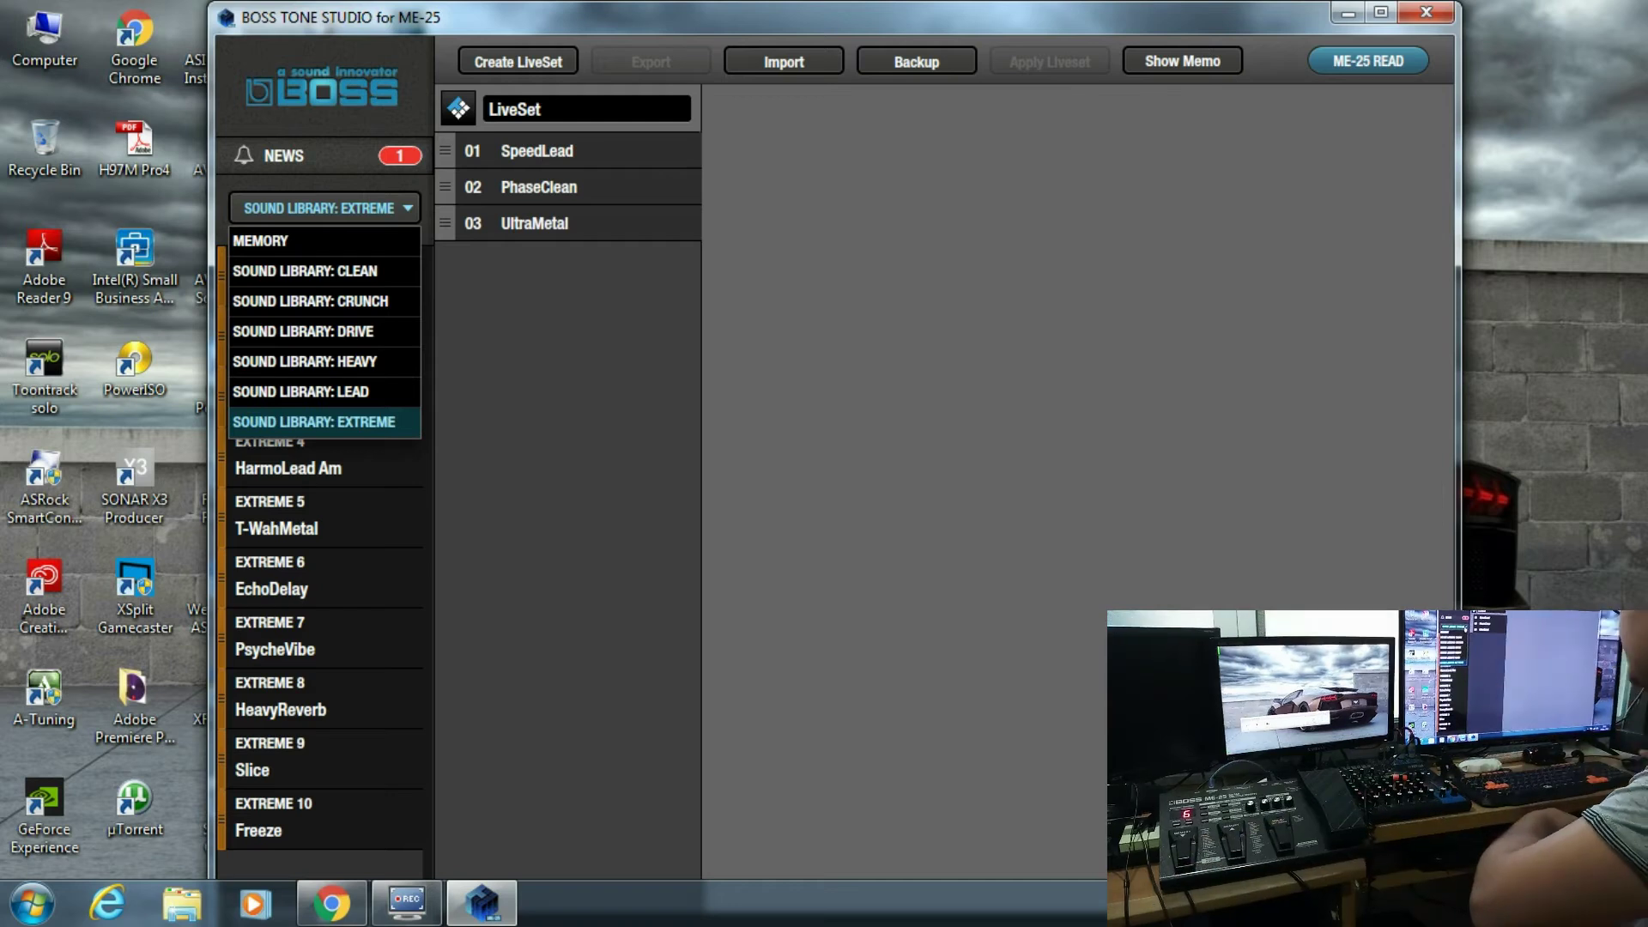
key("Escape")
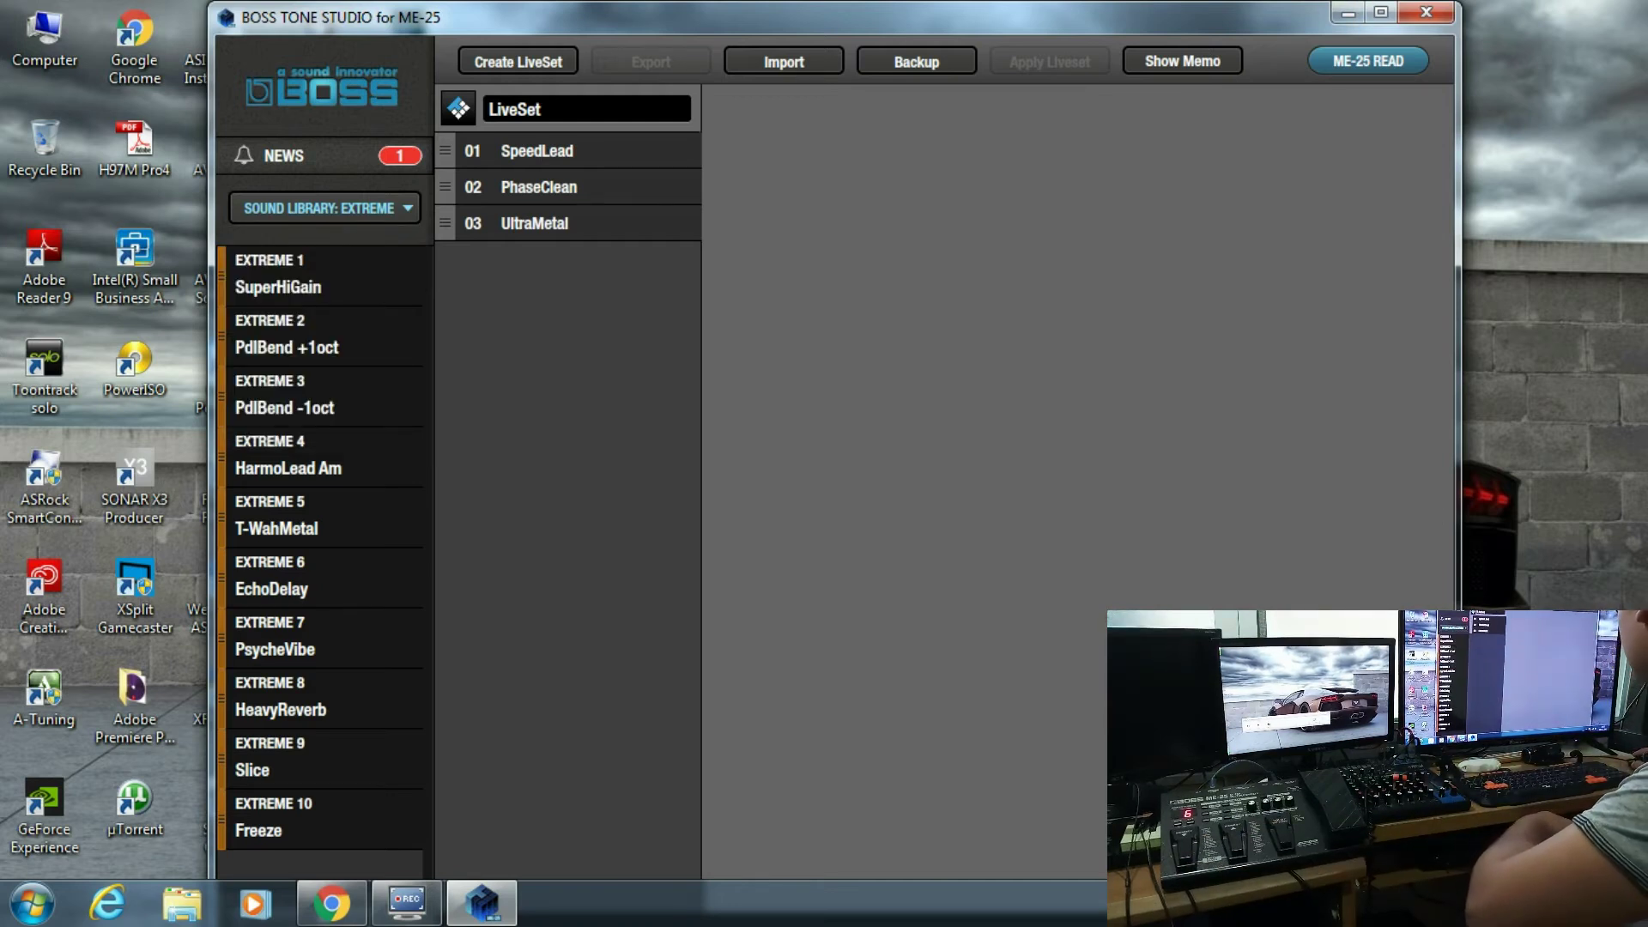
- Close BOSS TONE STUDIO and launch ME-25 Librarian from its desktop shortcut
left_click(1426, 12)
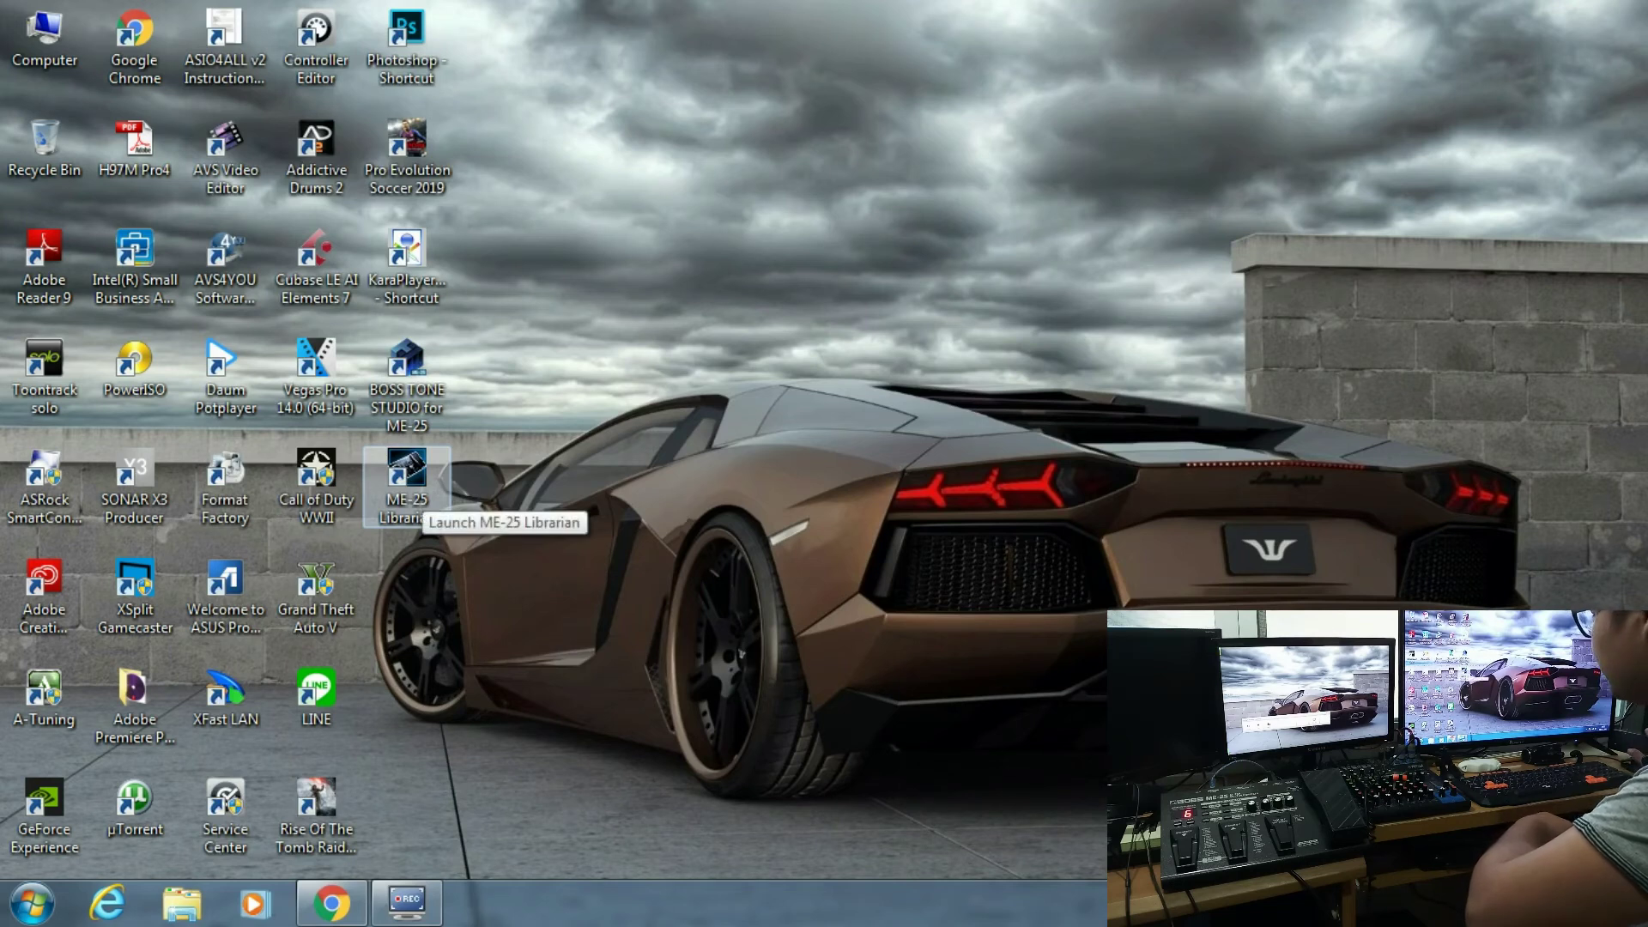
double_click(407, 481)
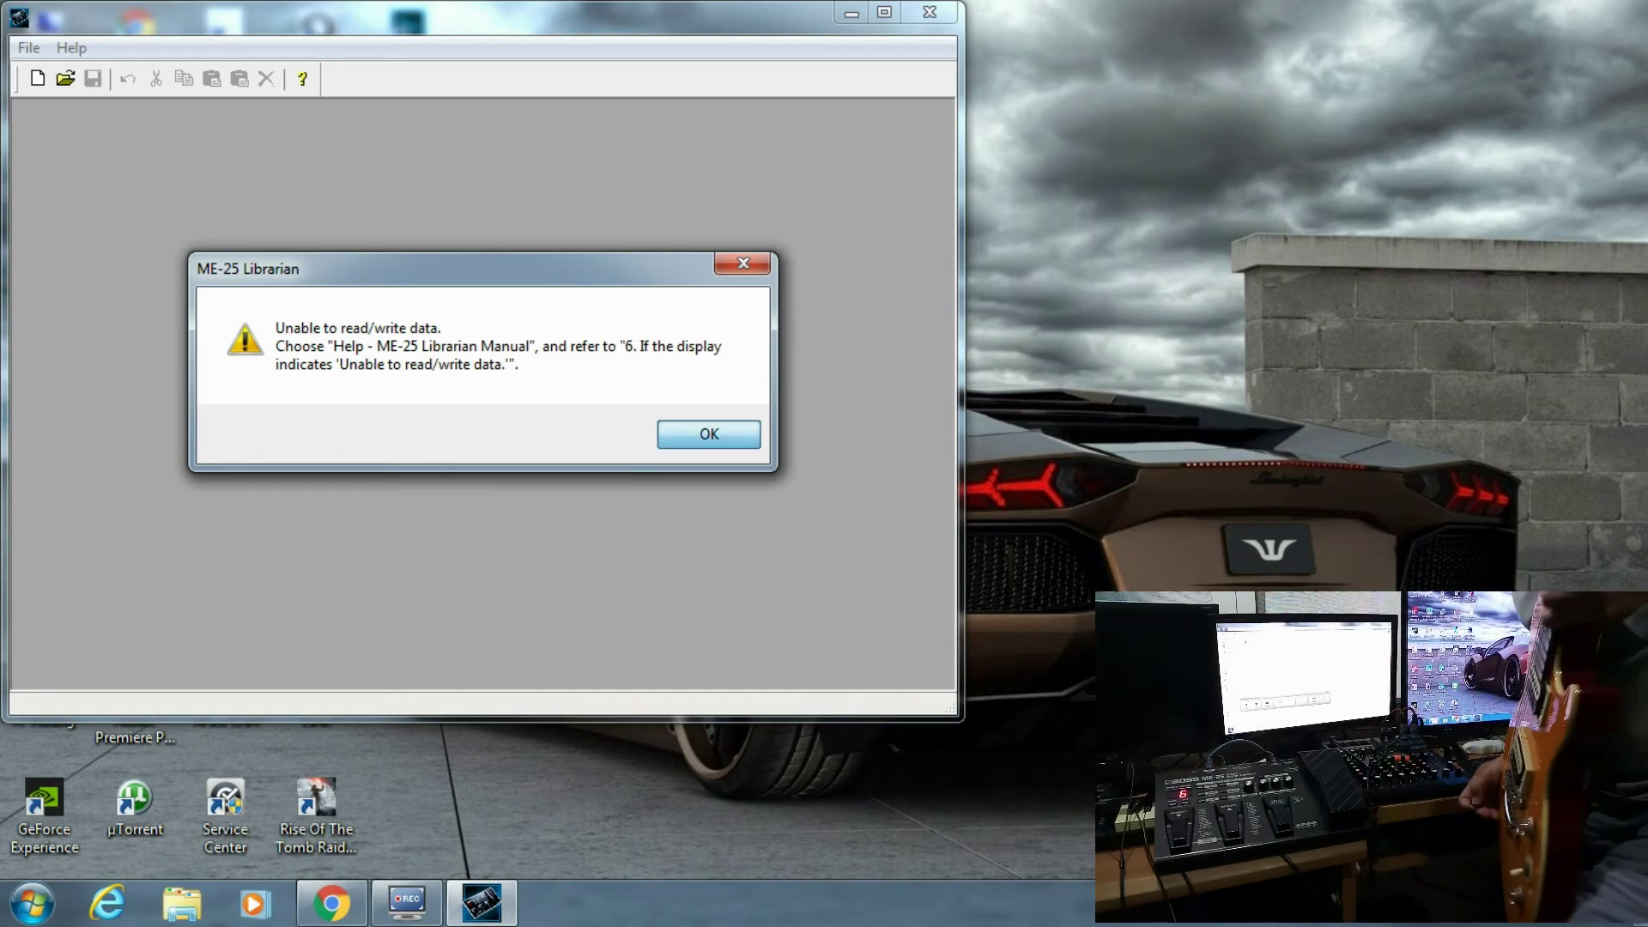
- Dismiss the read/write warning and read all memories from the ME-25 pedal into the Main window
key("Return")
key("Return")
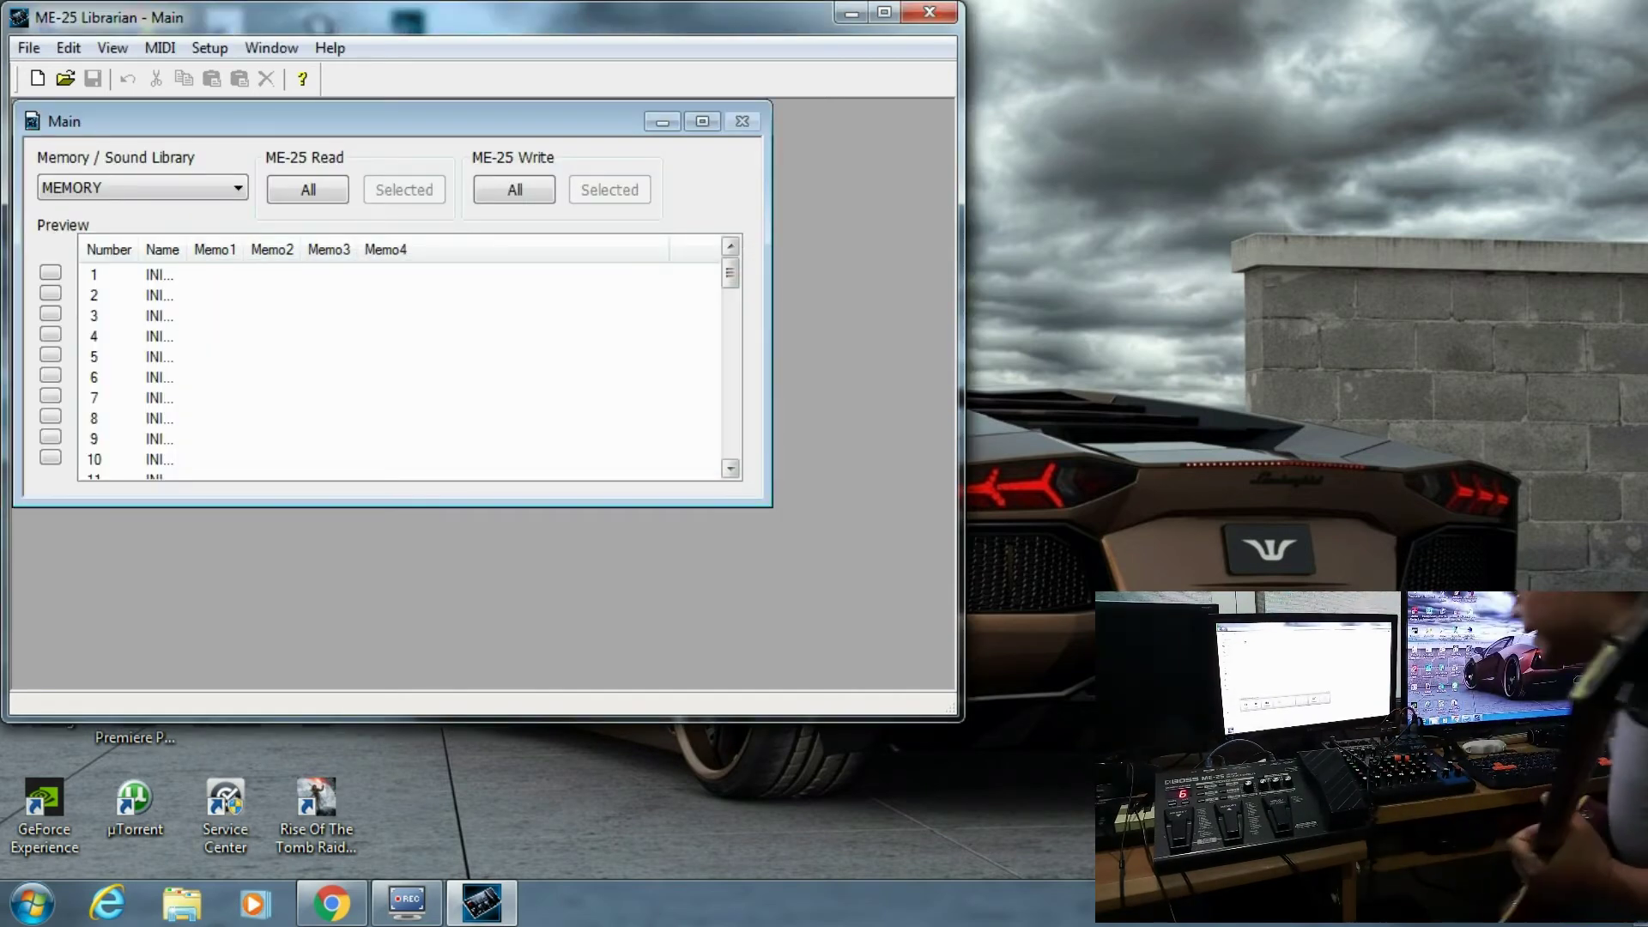
left_click(307, 189)
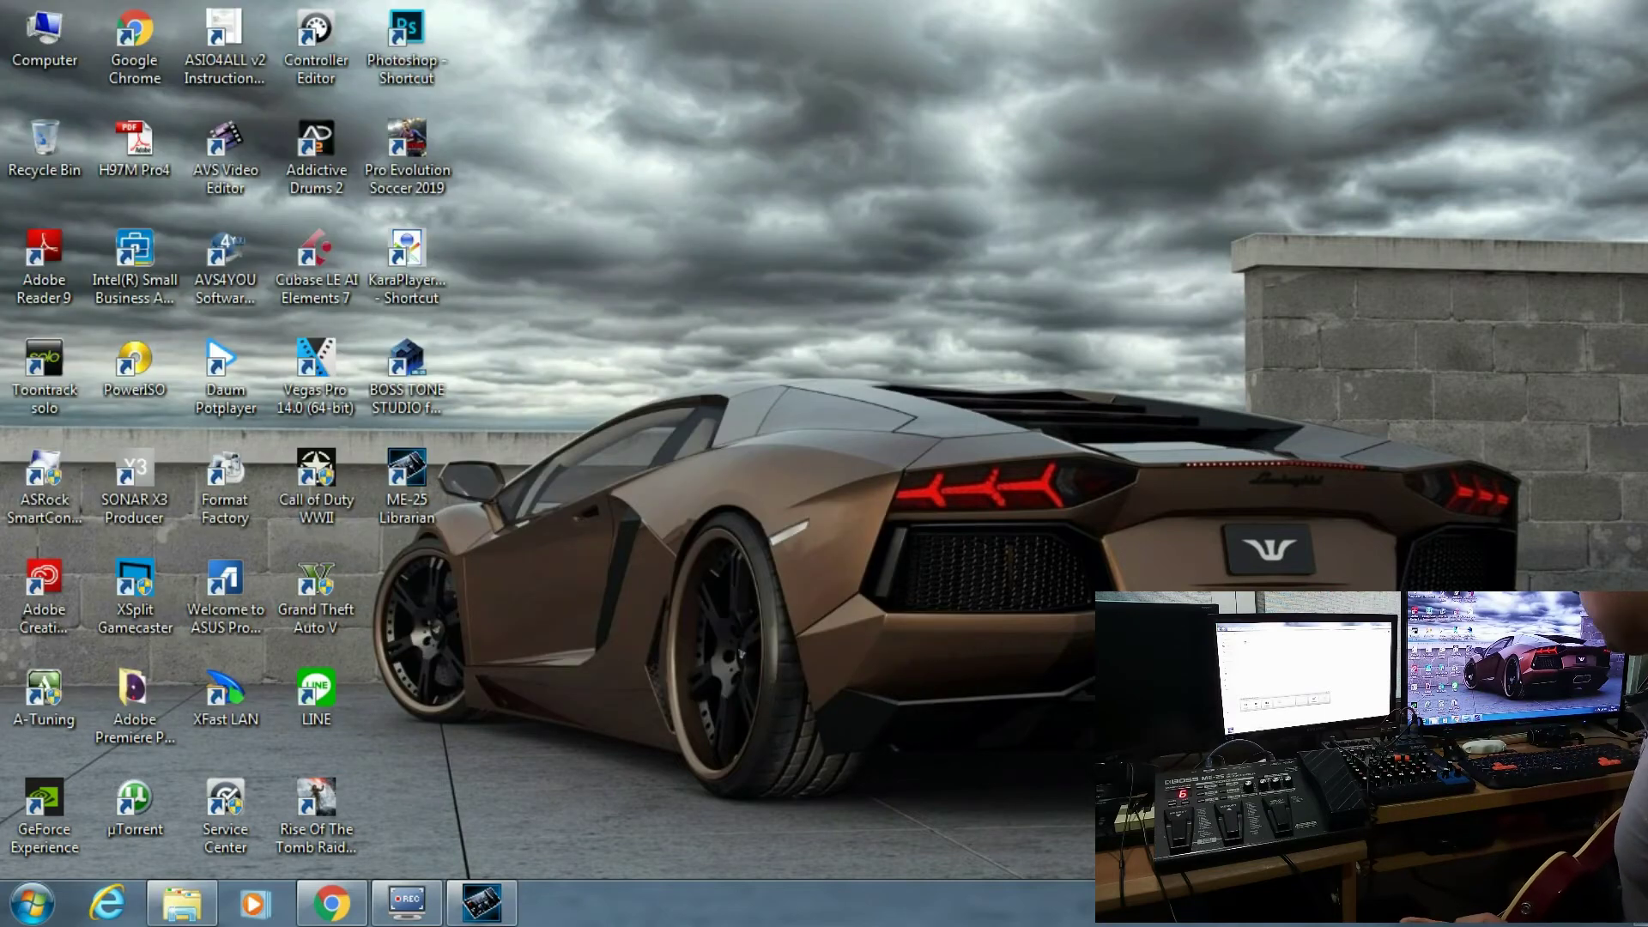
- Switch back to ME-25 Librarian and set the ME-25 MIDI input and output devices to ME-25
left_click(481, 904)
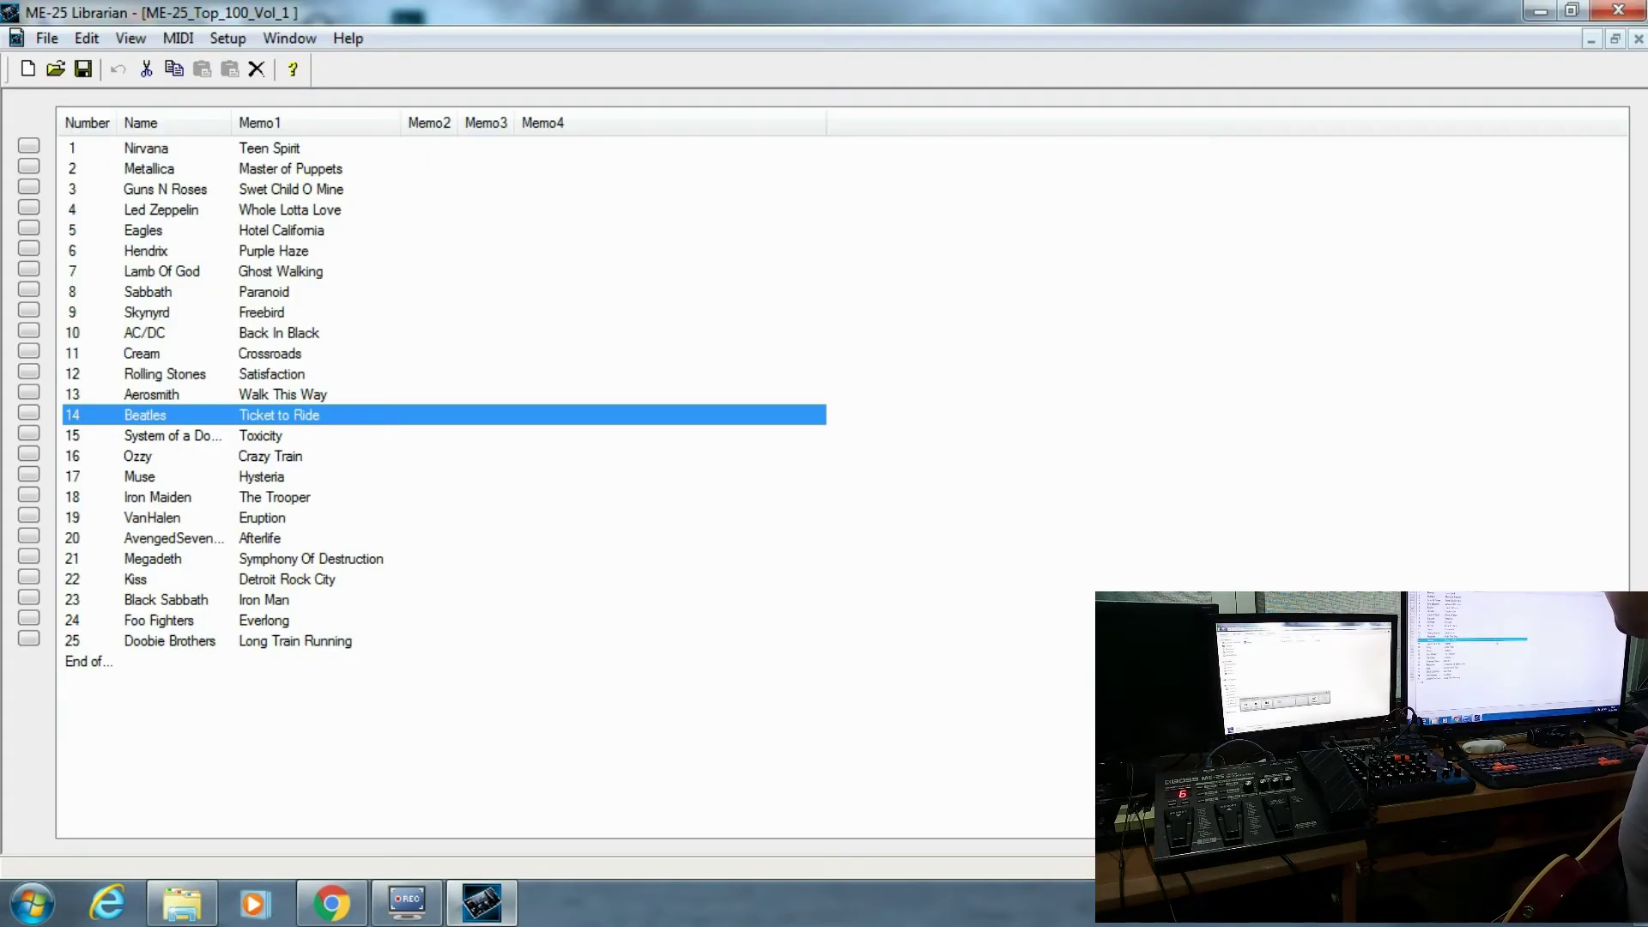
left_click(228, 37)
left_click(308, 65)
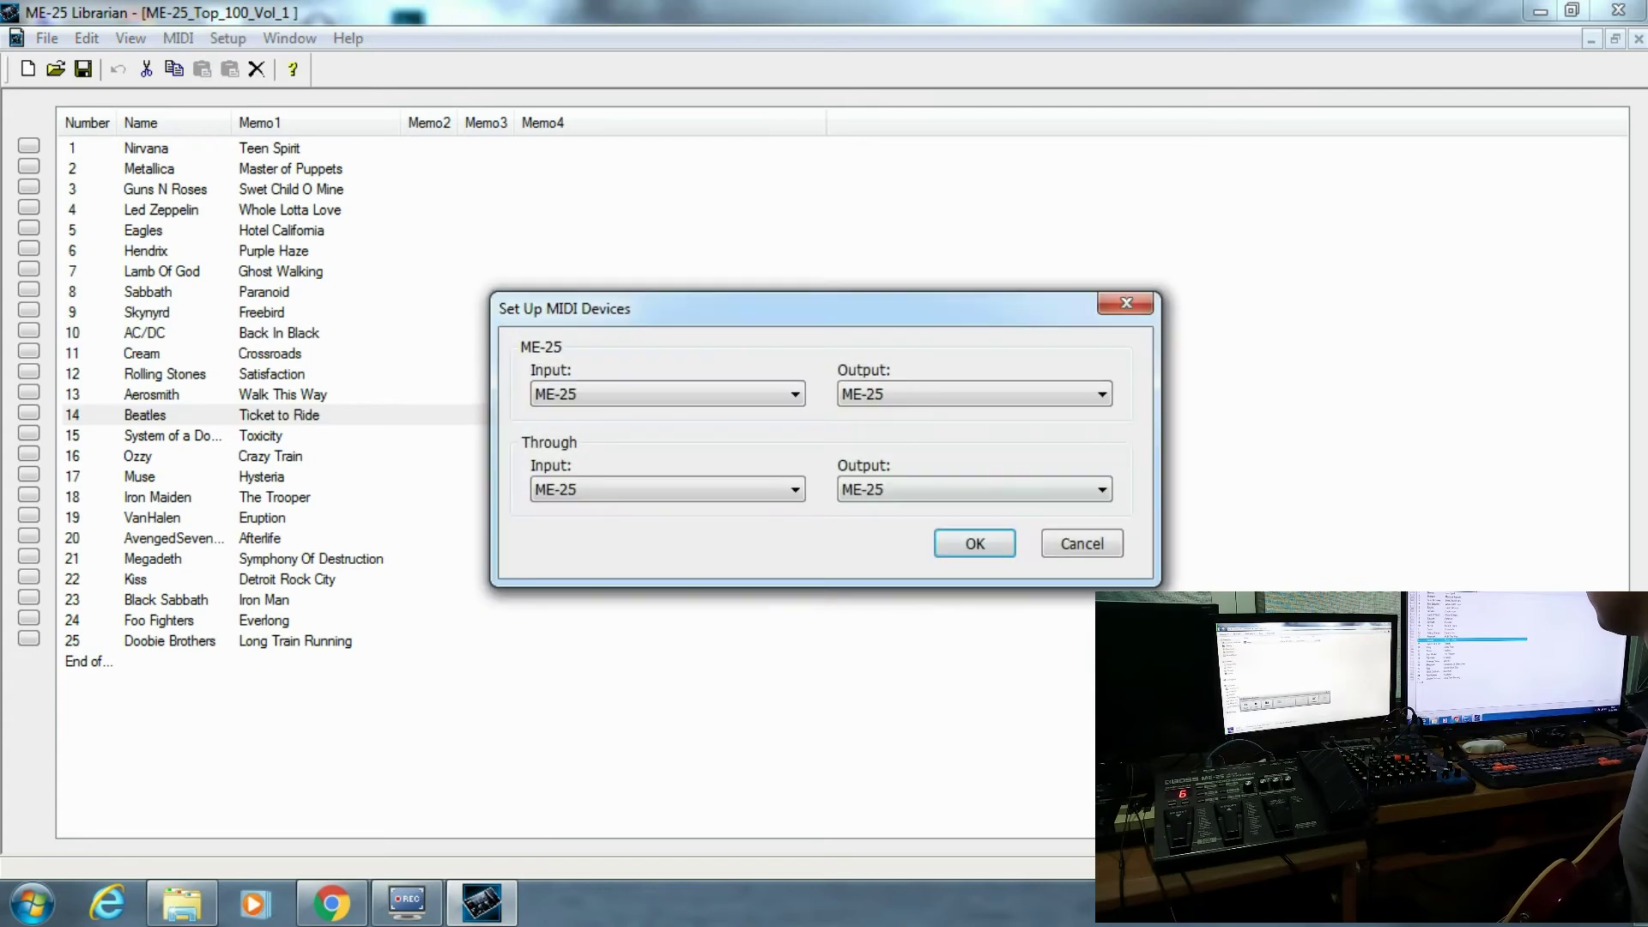
left_click(667, 394)
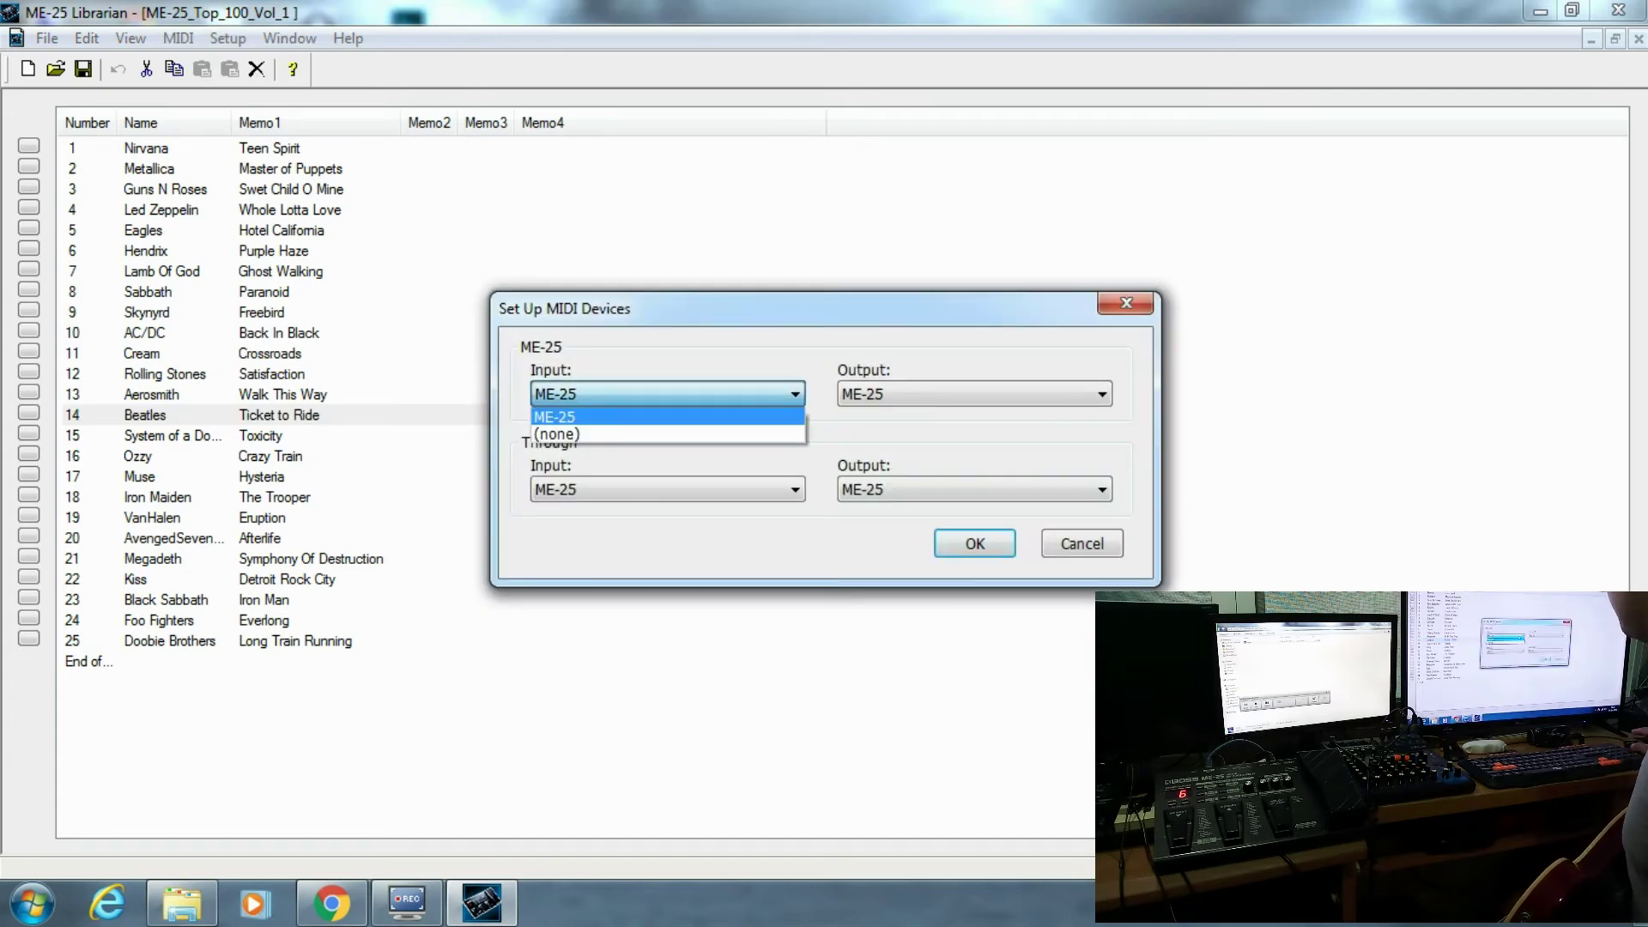
key("Down")
key("Up")
key("Tab")
key("alt+Down")
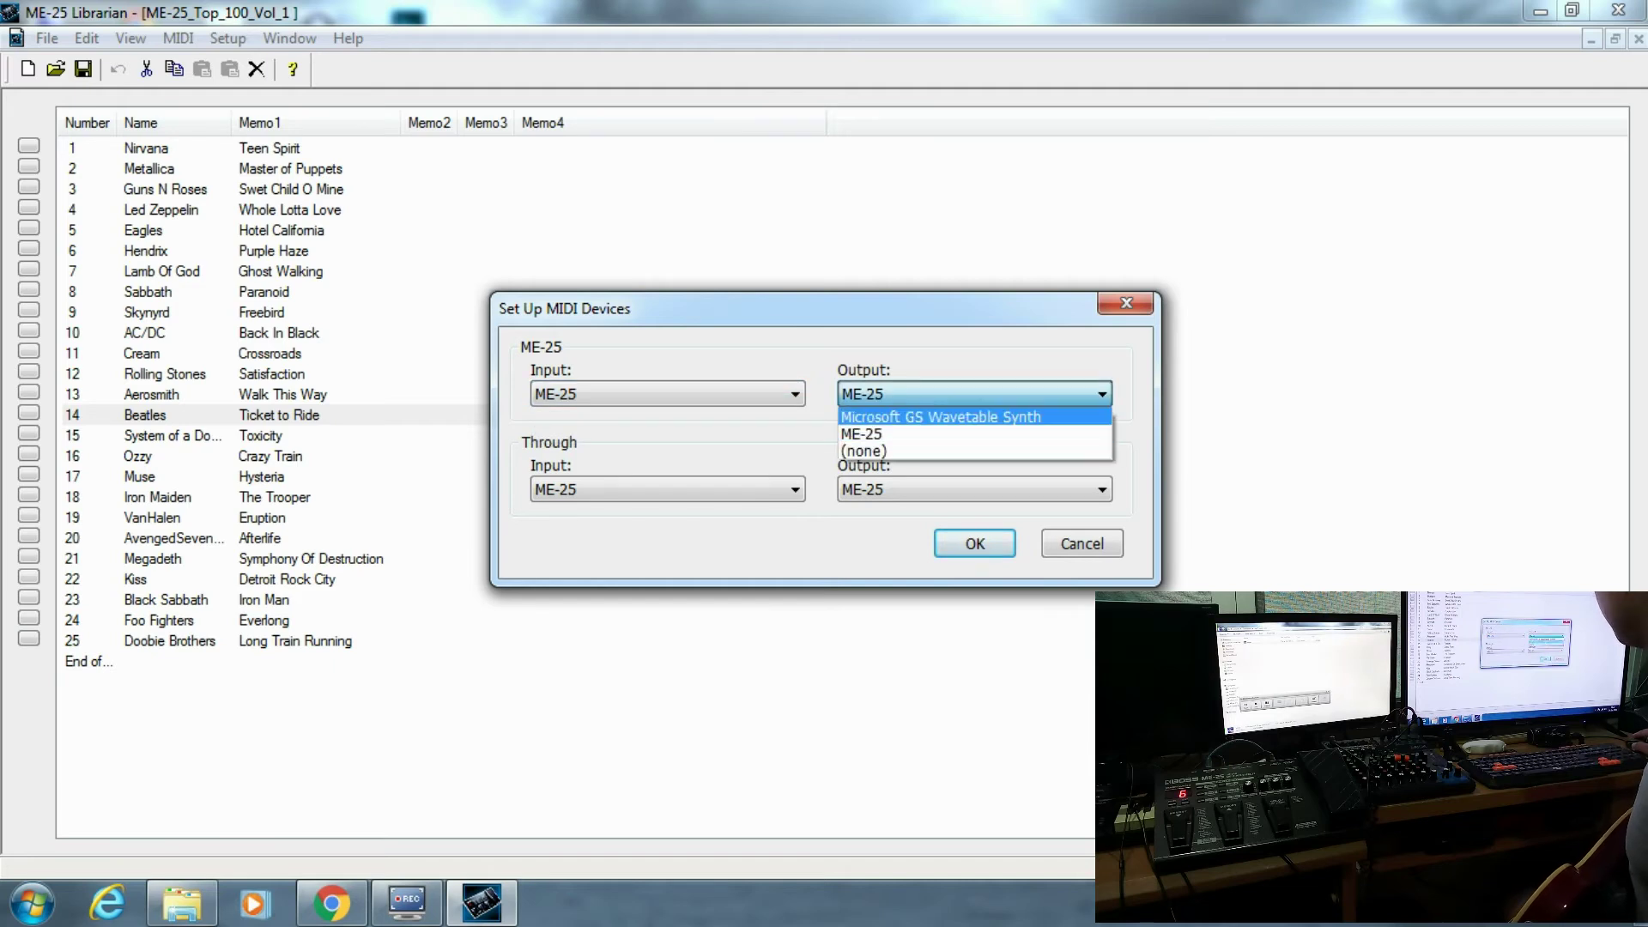
left_click(974, 434)
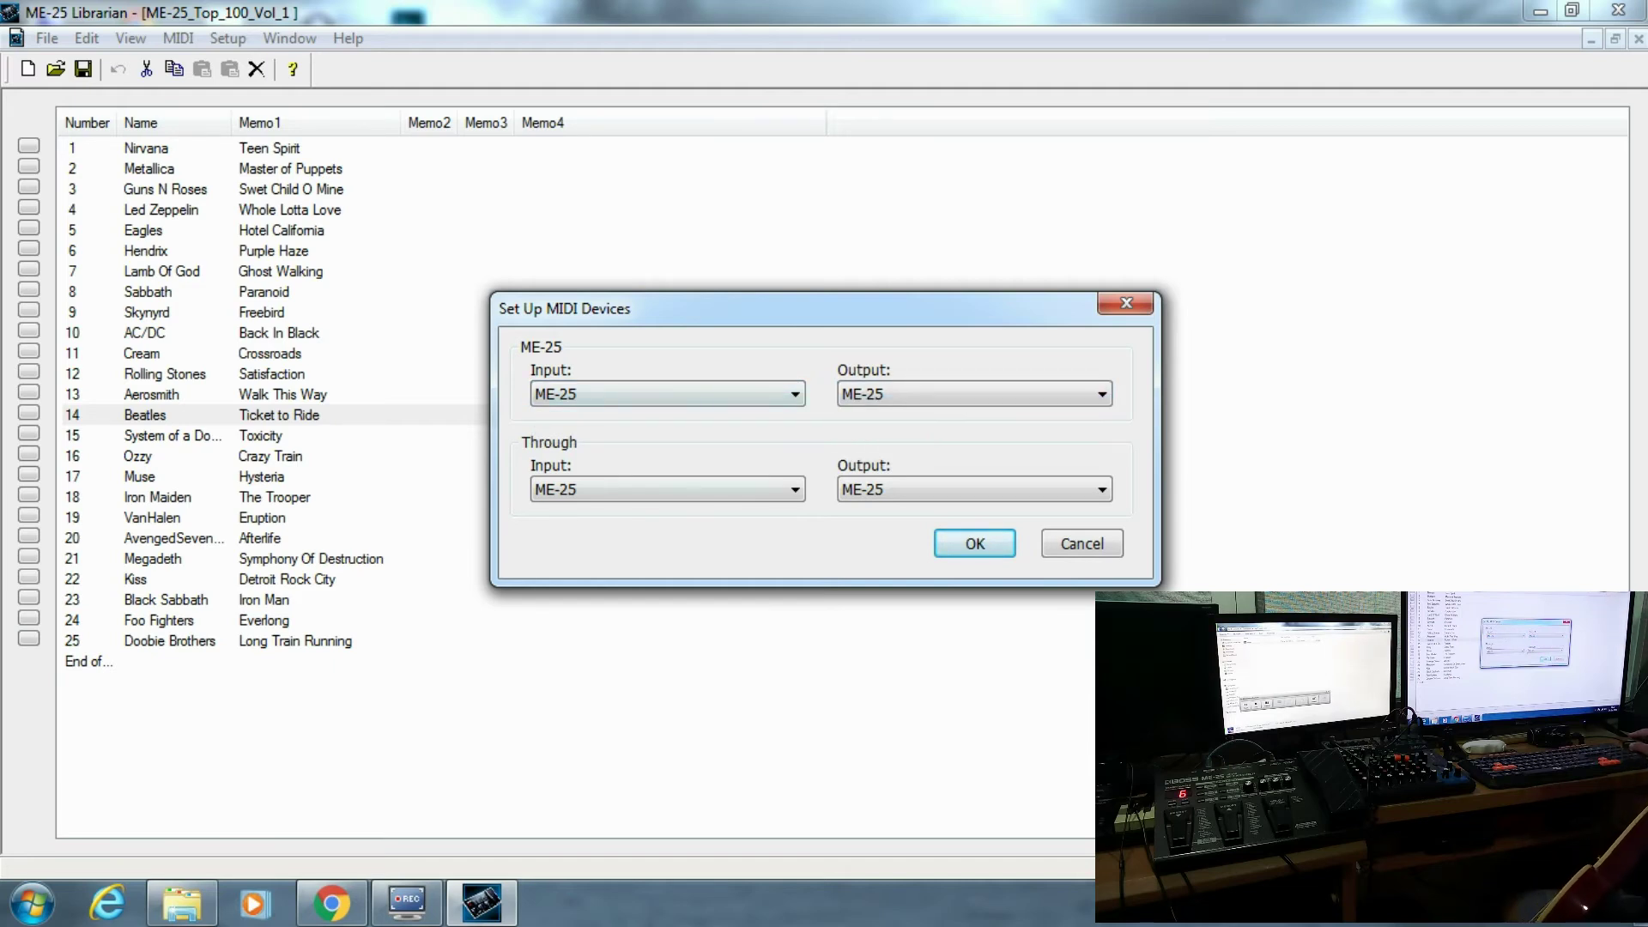
key("Return")
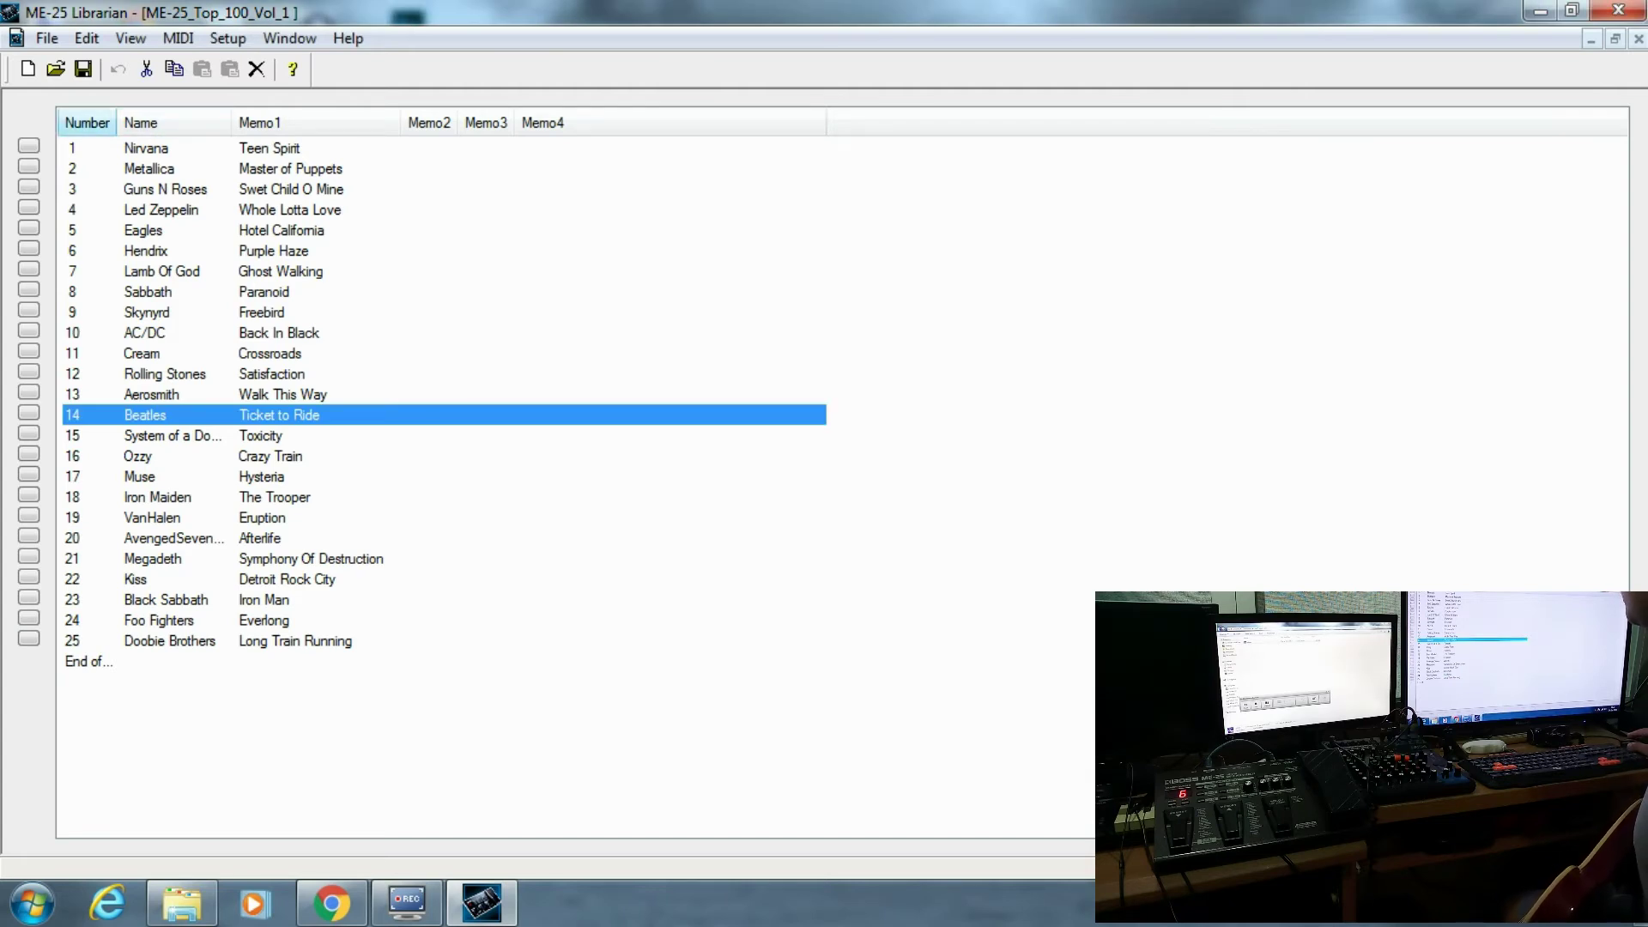
- Create a new blank librarian file
left_click(46, 38)
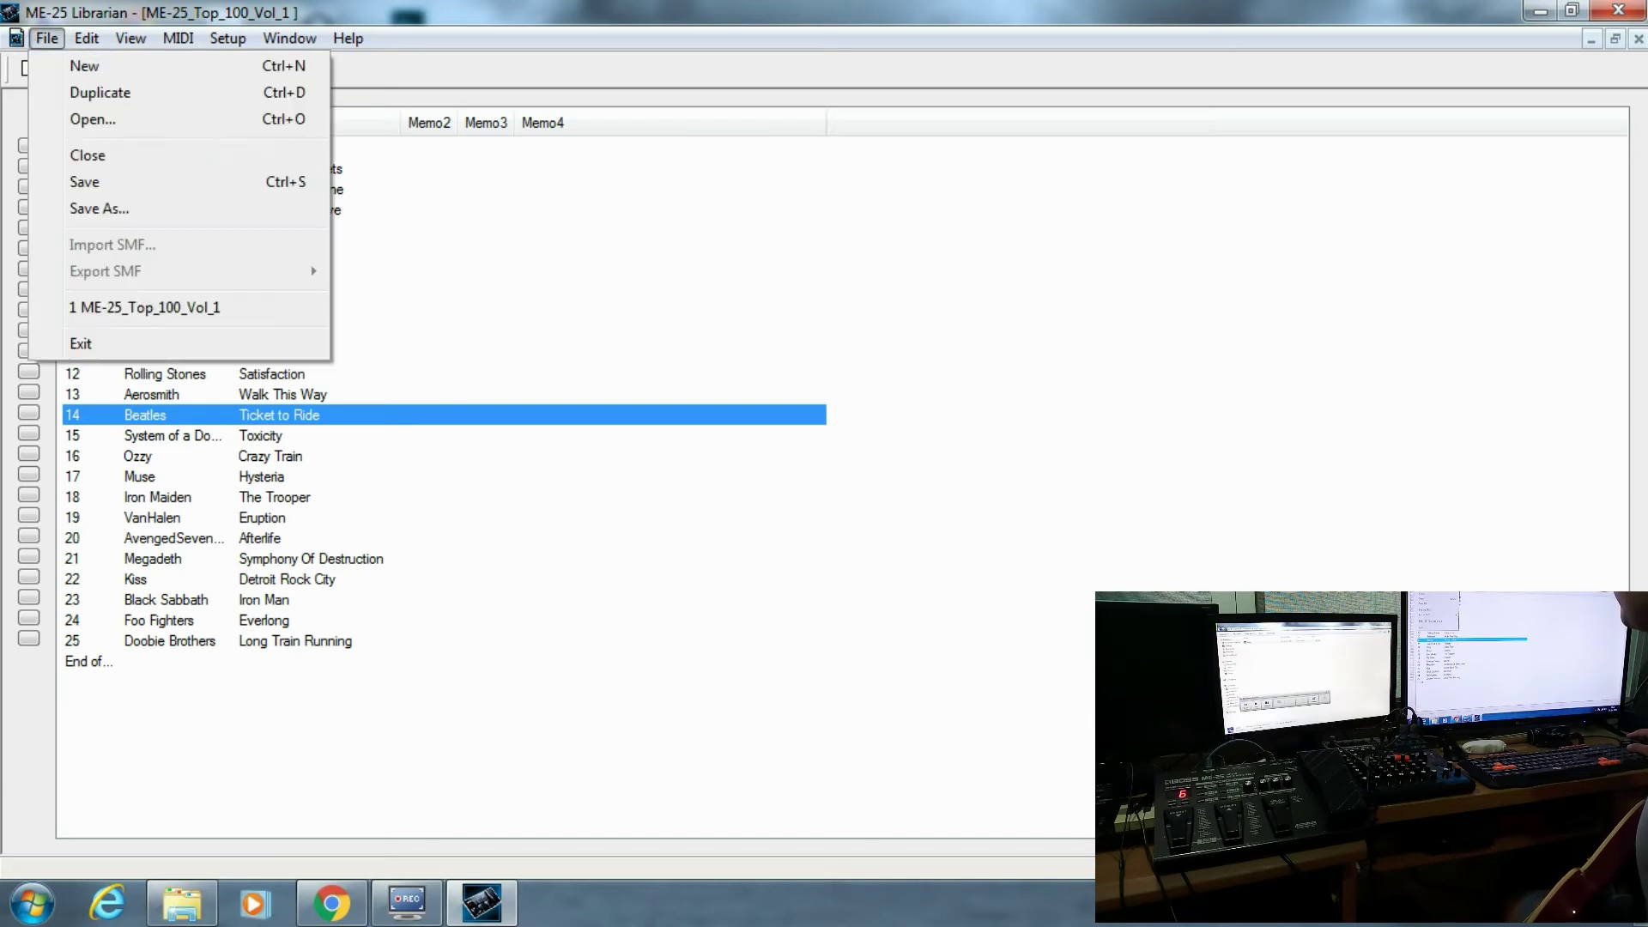
left_click(84, 65)
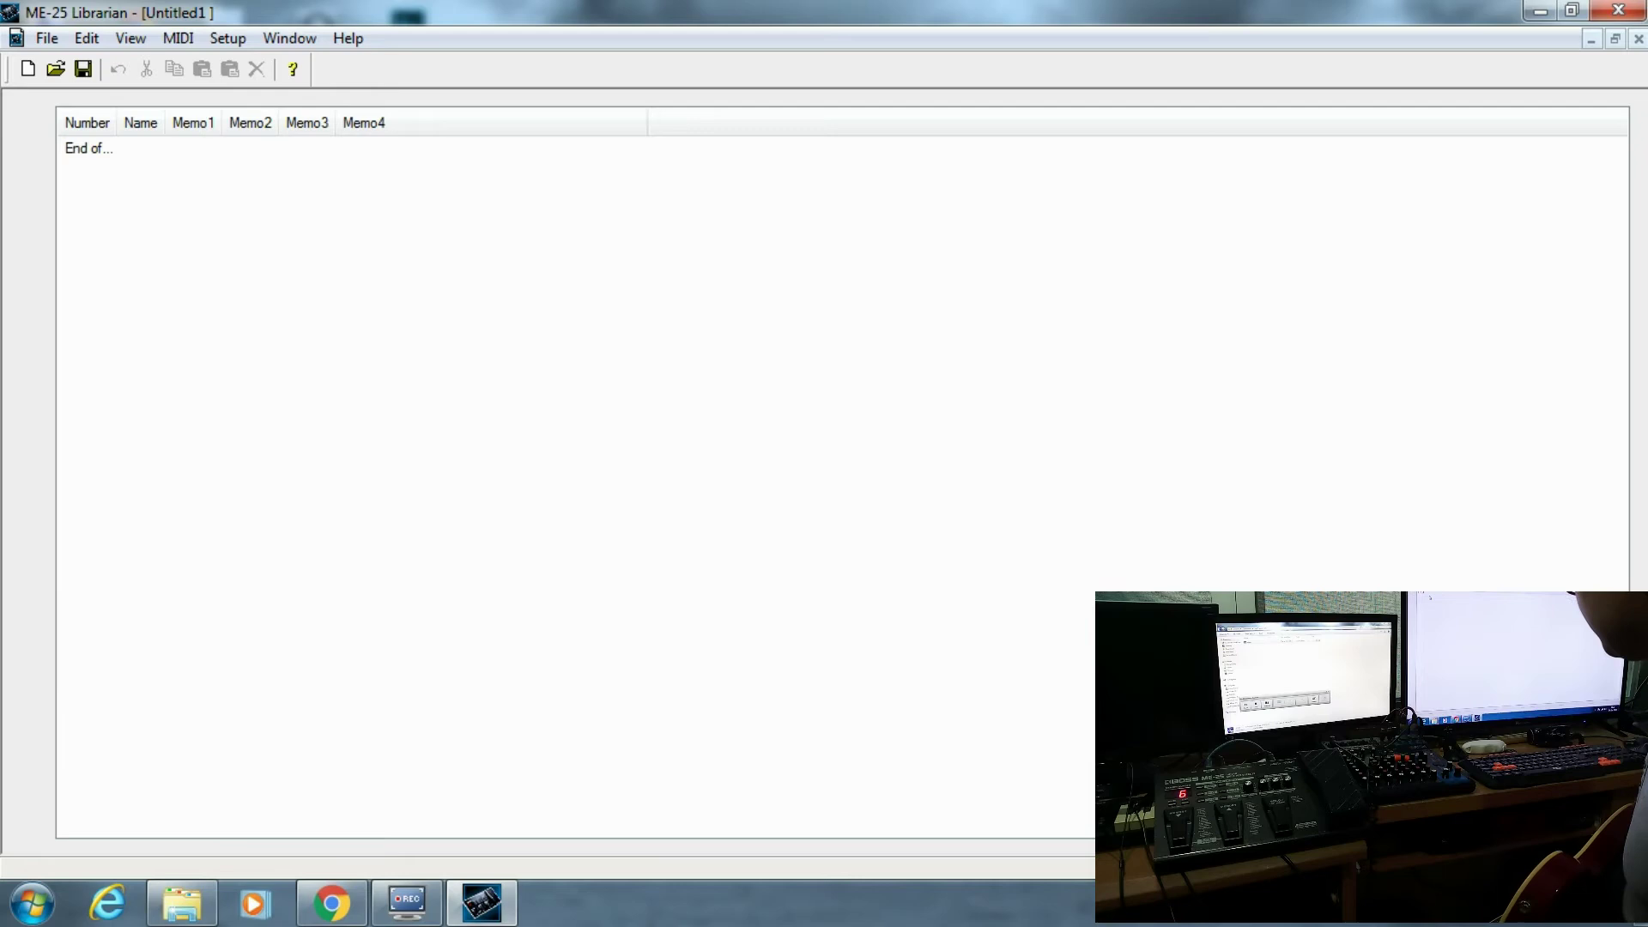
- Switch to Chrome and download ME-25 Tones of the Top 100 Guitar Songs, Vol. 2 from the BOSS updates and drivers page
left_click(331, 903)
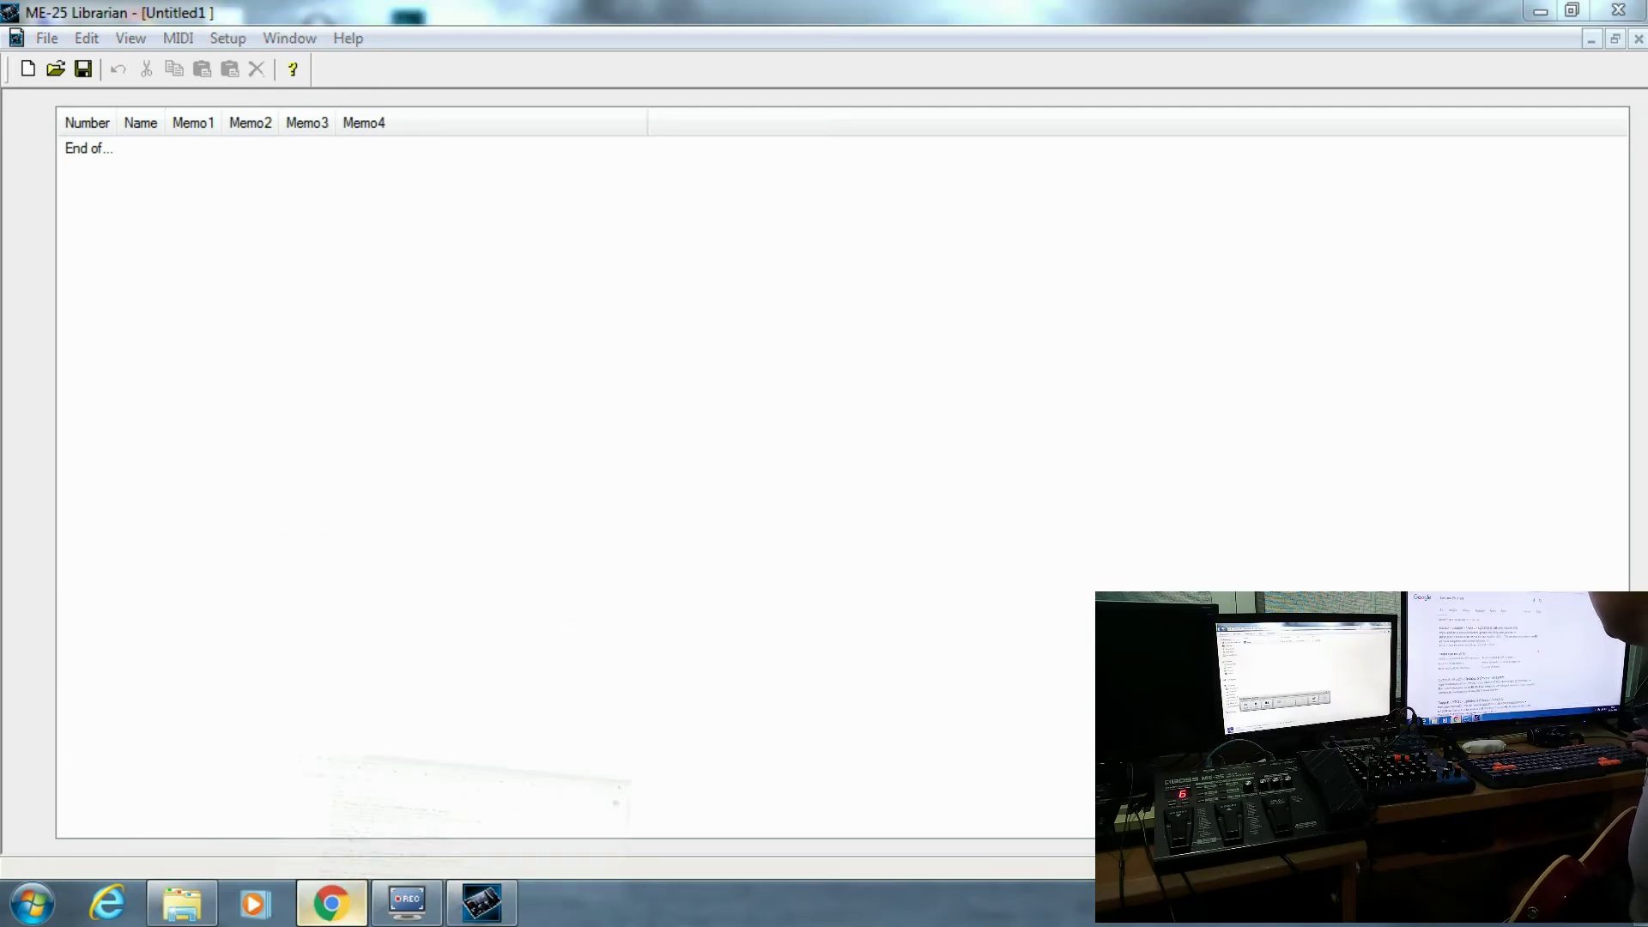
left_click(477, 344)
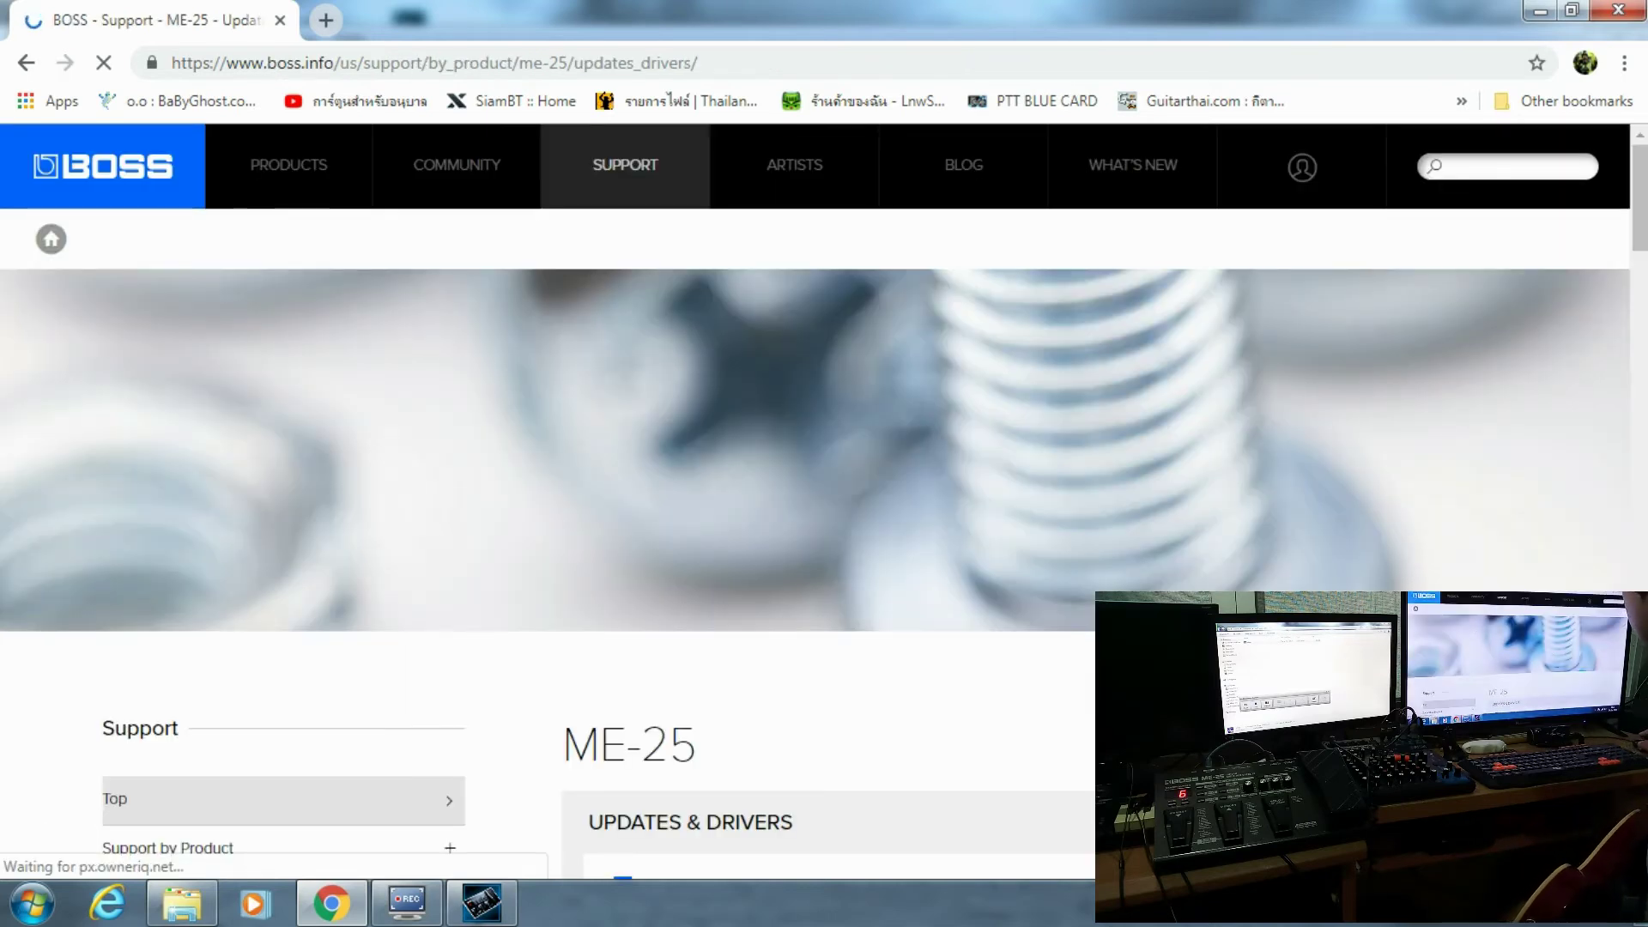
scroll(824, 498, "down", 15)
scroll(1030, 498, "down", 4)
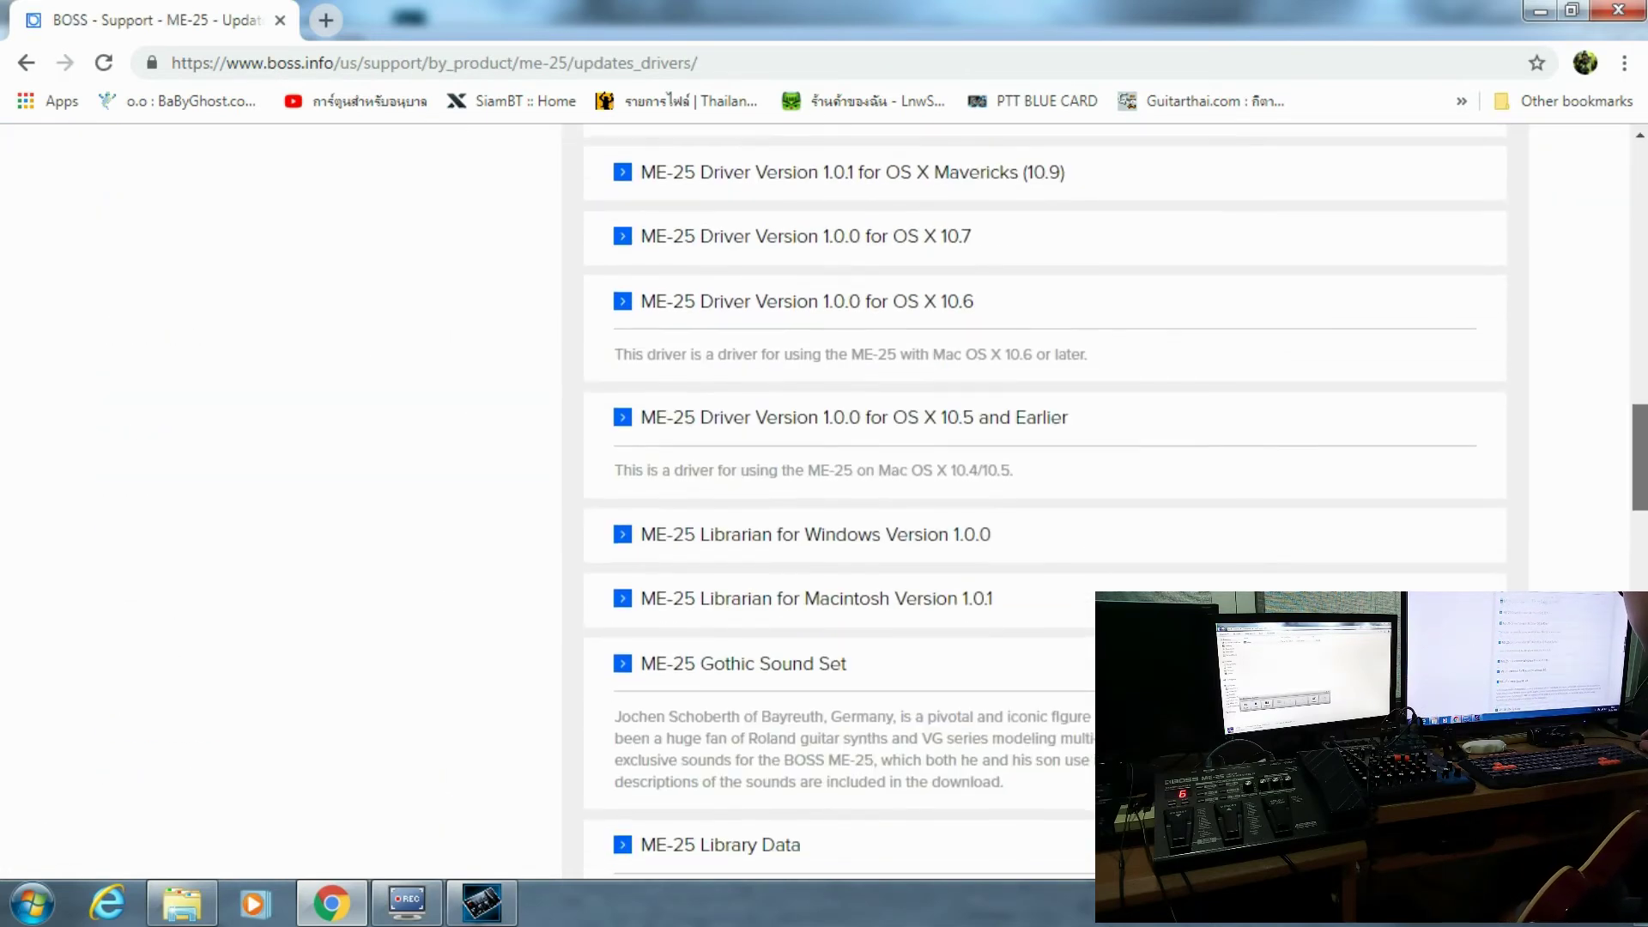
scroll(841, 430, "down", 1)
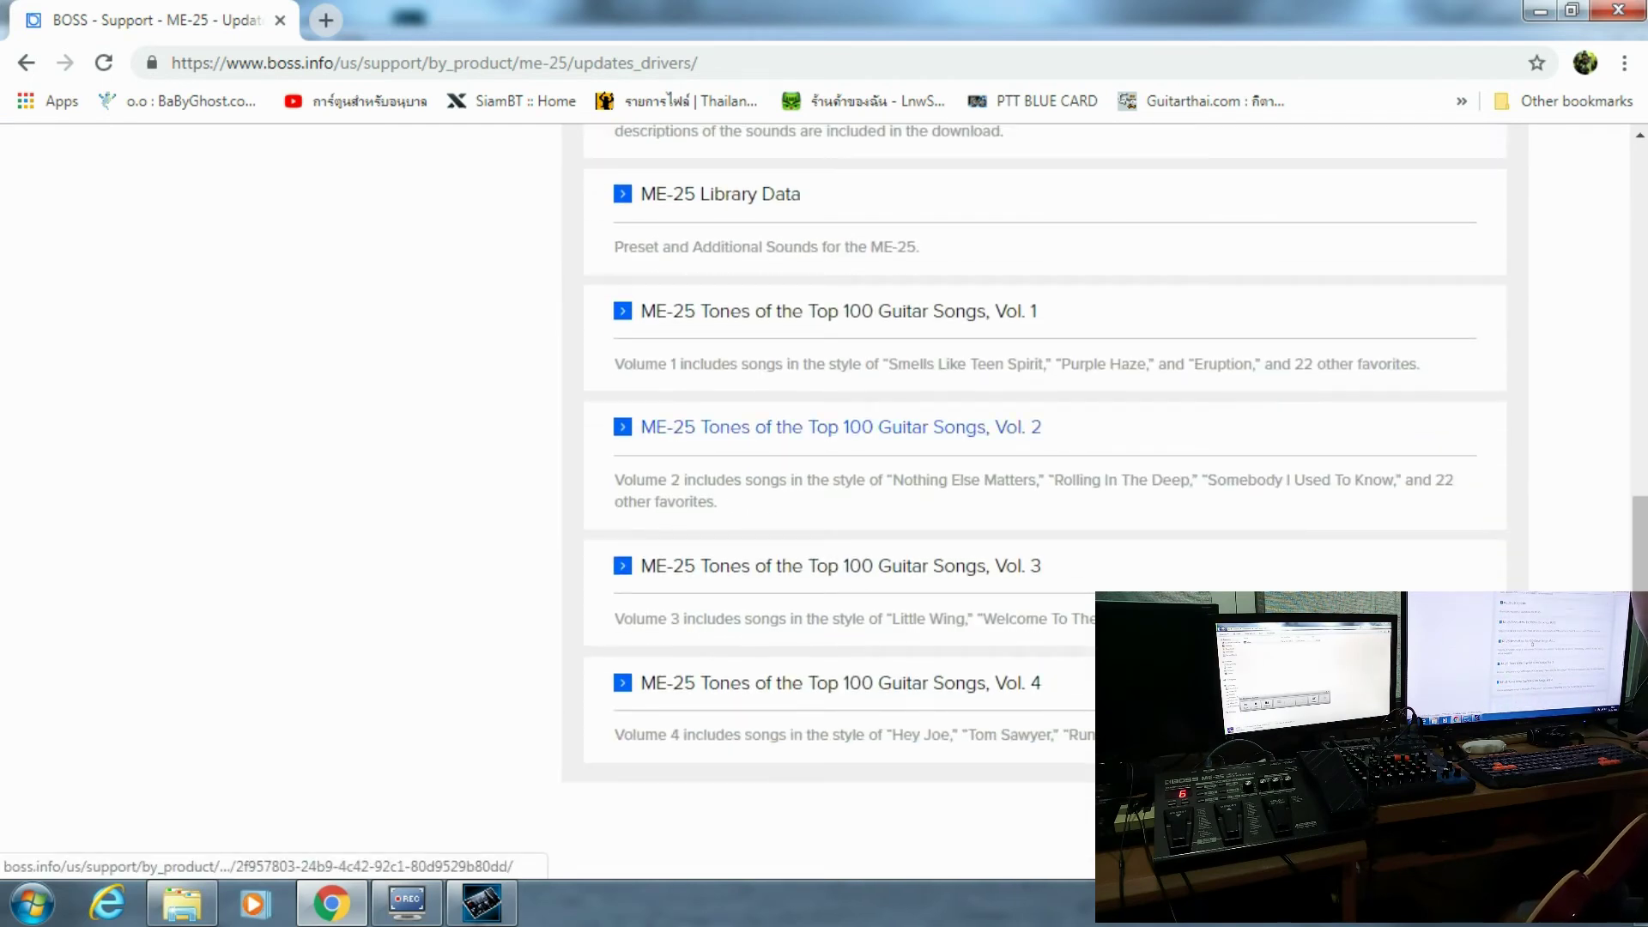
left_click(841, 427)
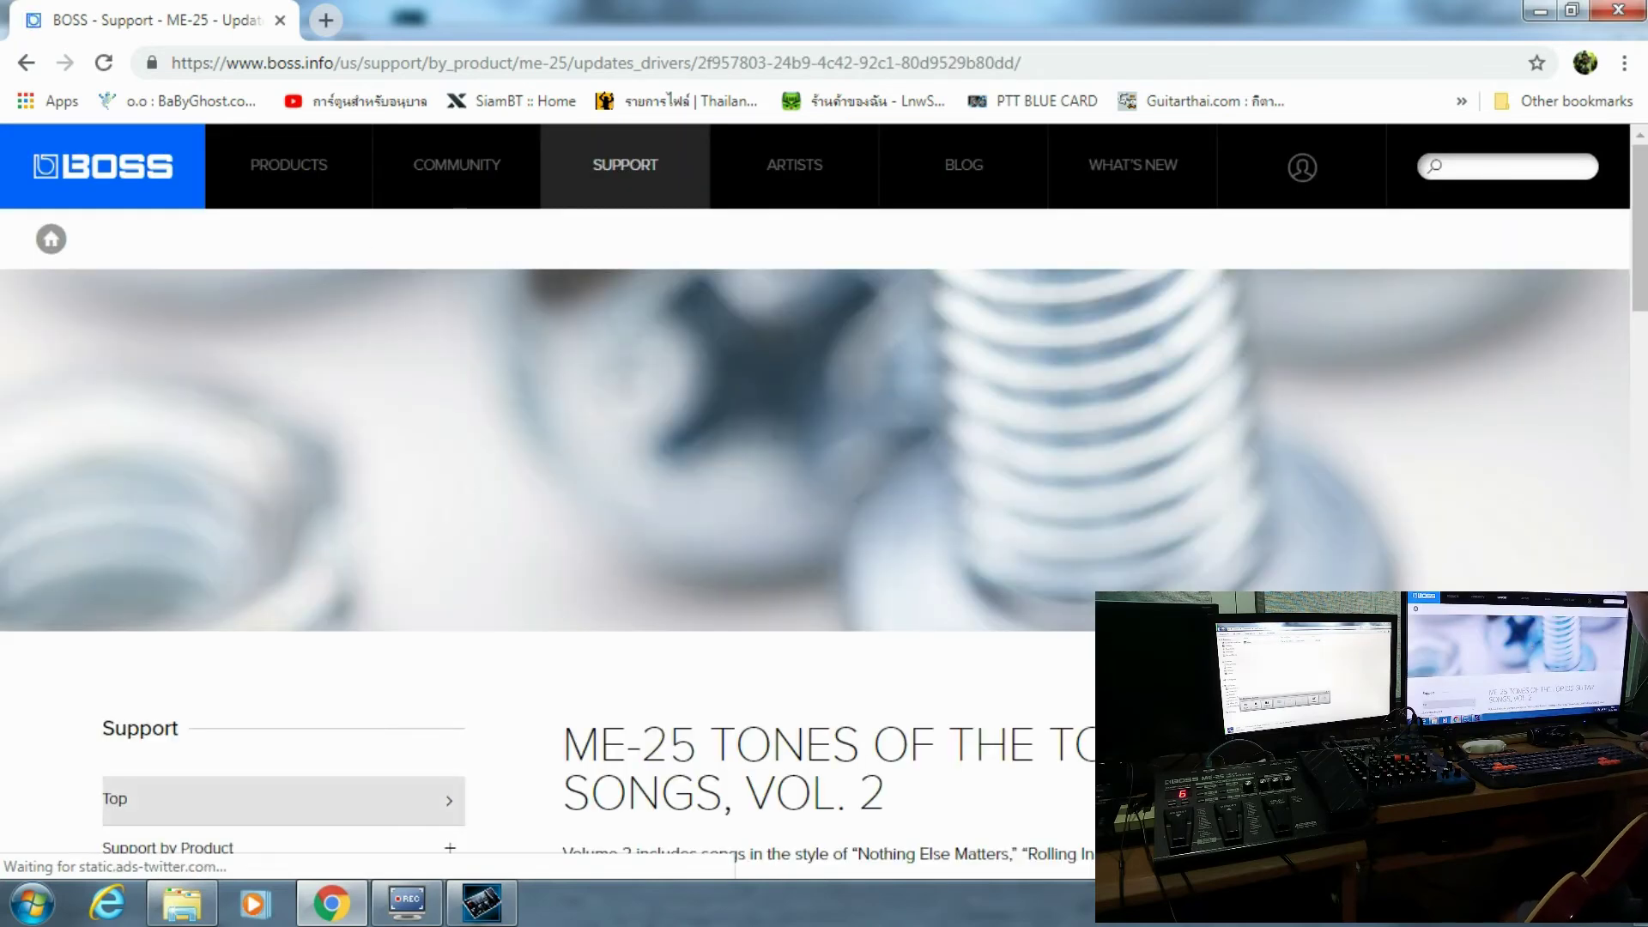
left_click_drag(1639, 227, 1639, 272)
scroll(824, 498, "down", 8)
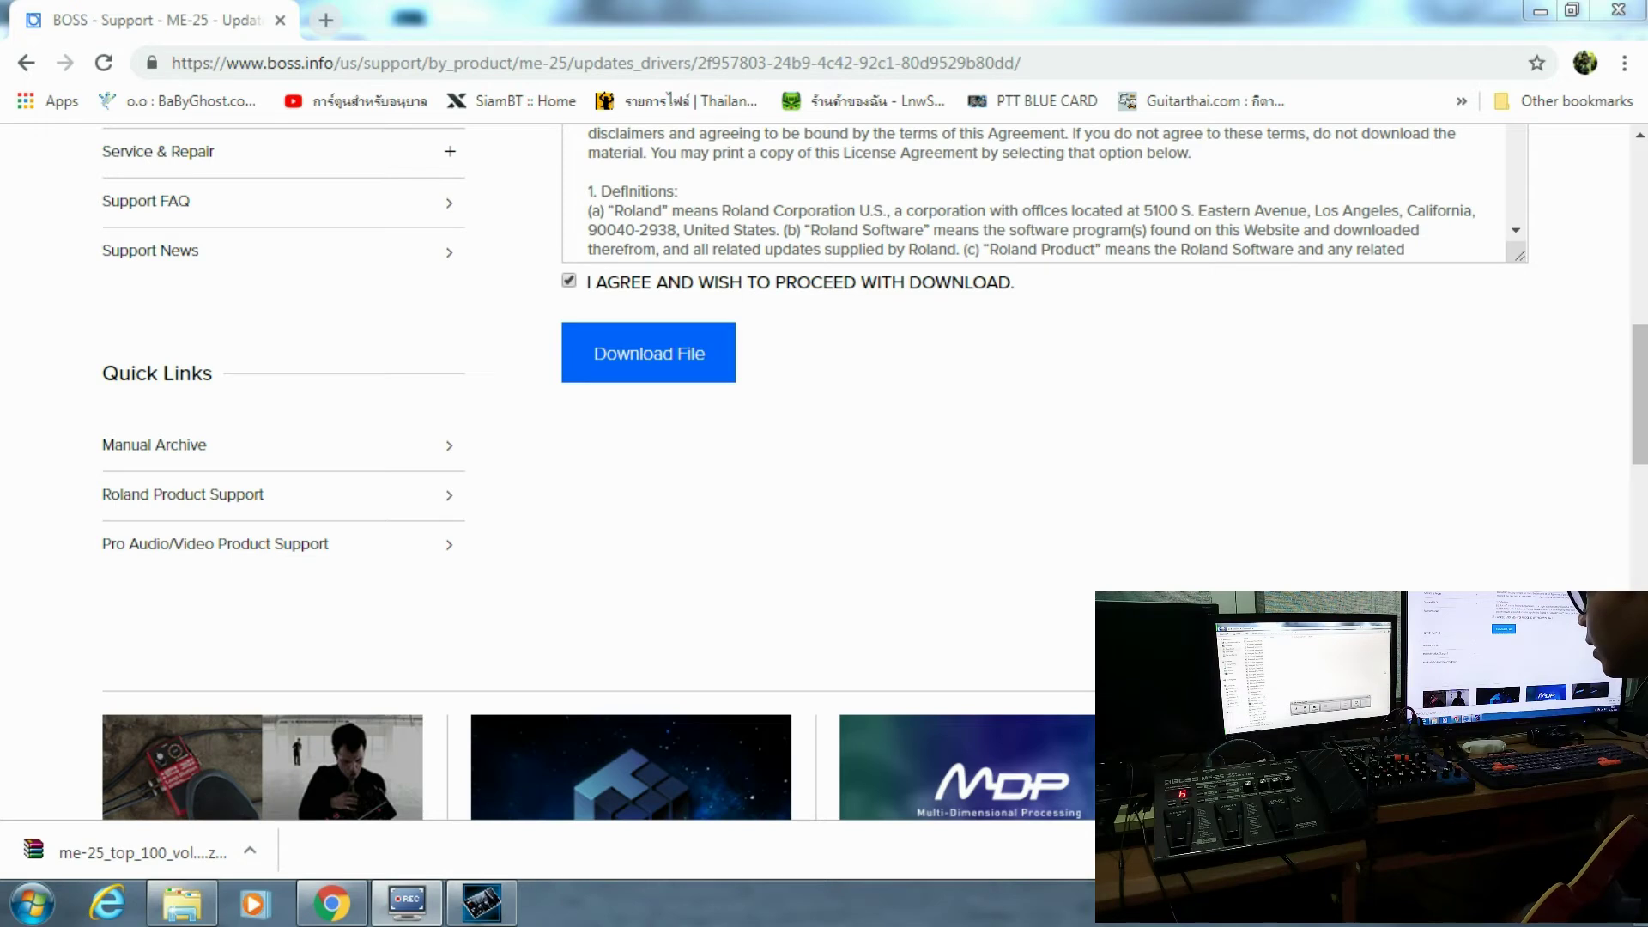
- Extract the me-25_top_100_vol_2 archive in the Downloads folder into a folder of the same name
left_click_drag(1647, 26, 716, 27)
left_click_drag(1212, 247, 1212, 481)
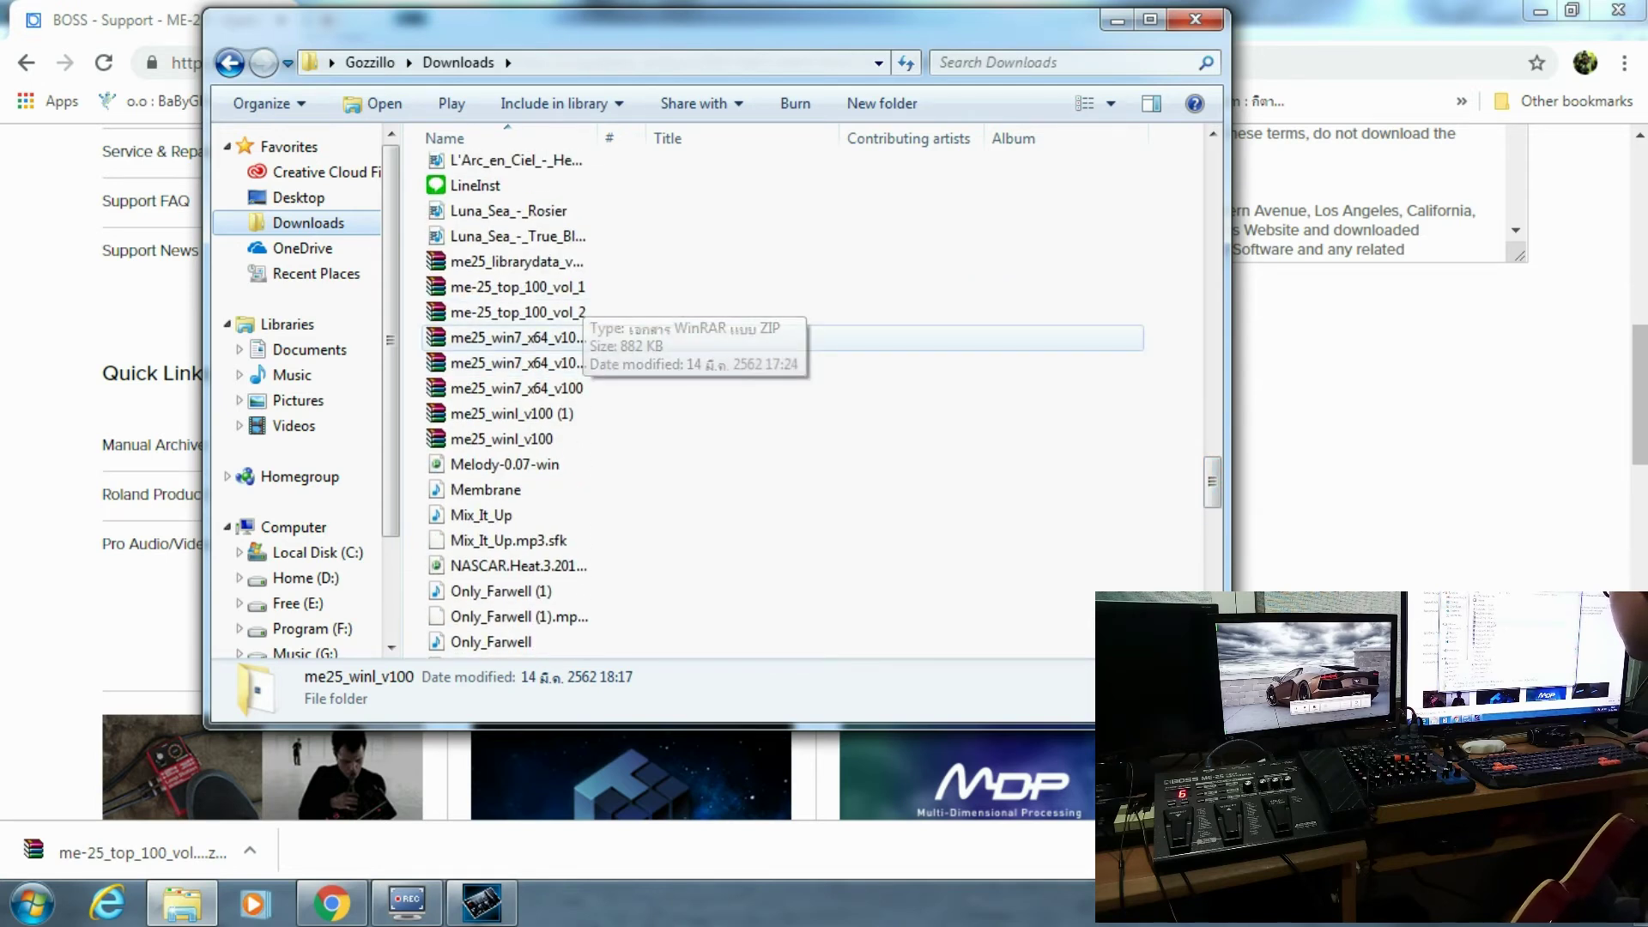
right_click(579, 314)
left_click(727, 439)
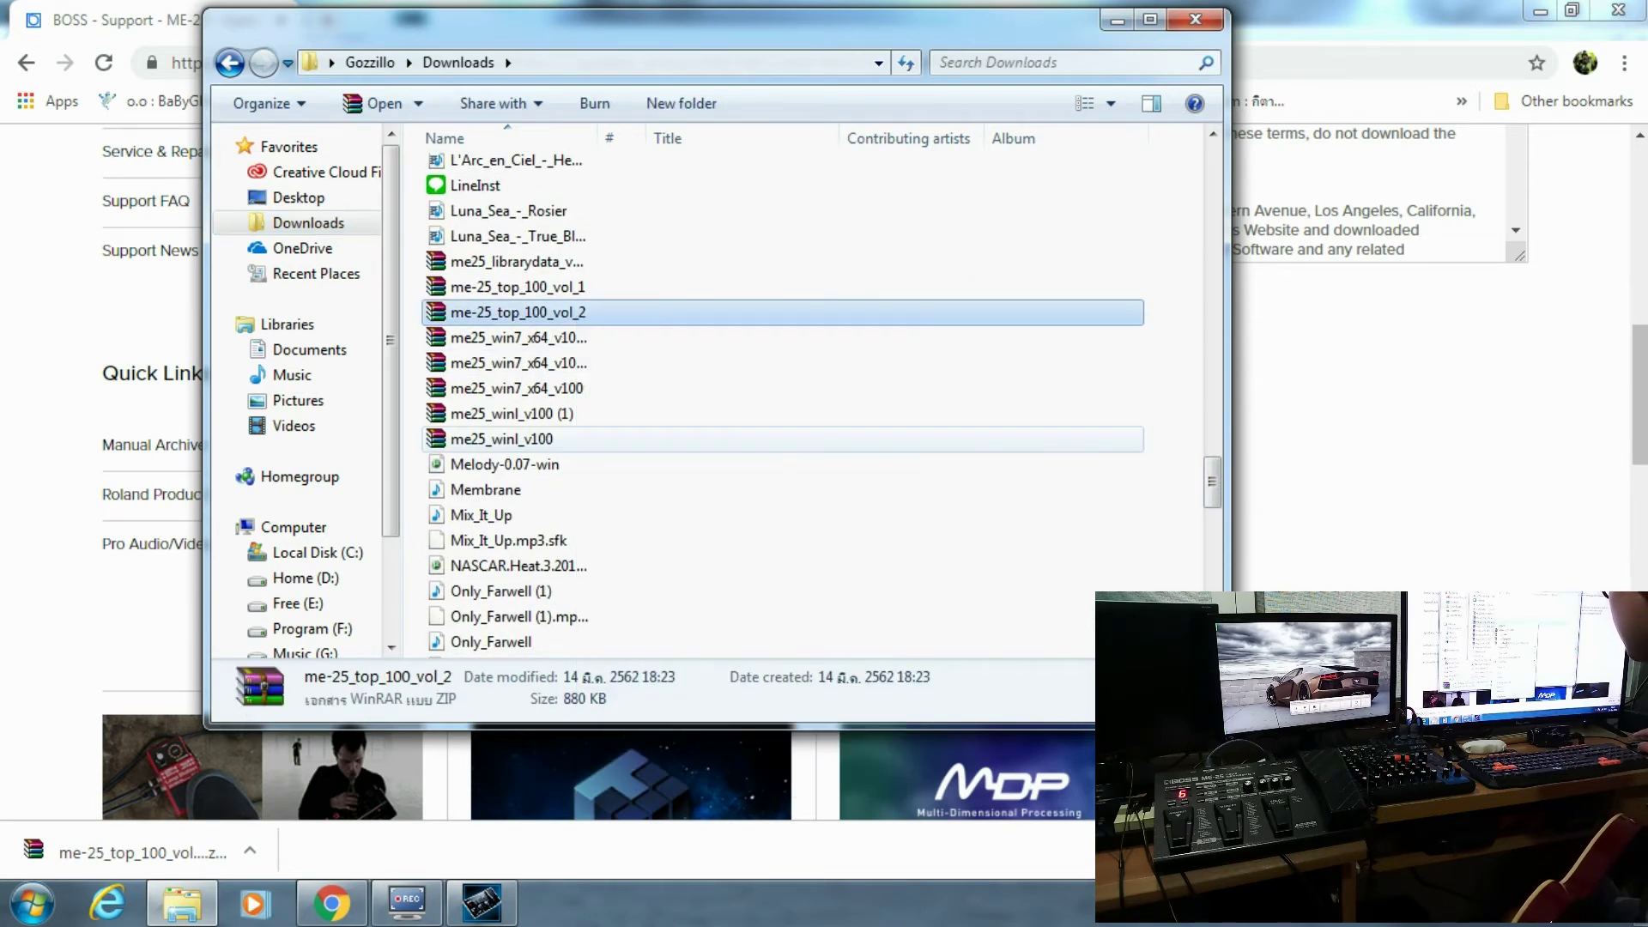
- Open the extracted me-25_top_100_vol_2 folder and its ME-25 Top 100 Vol 2 subfolder to examine the files
left_click_drag(1212, 481, 1212, 168)
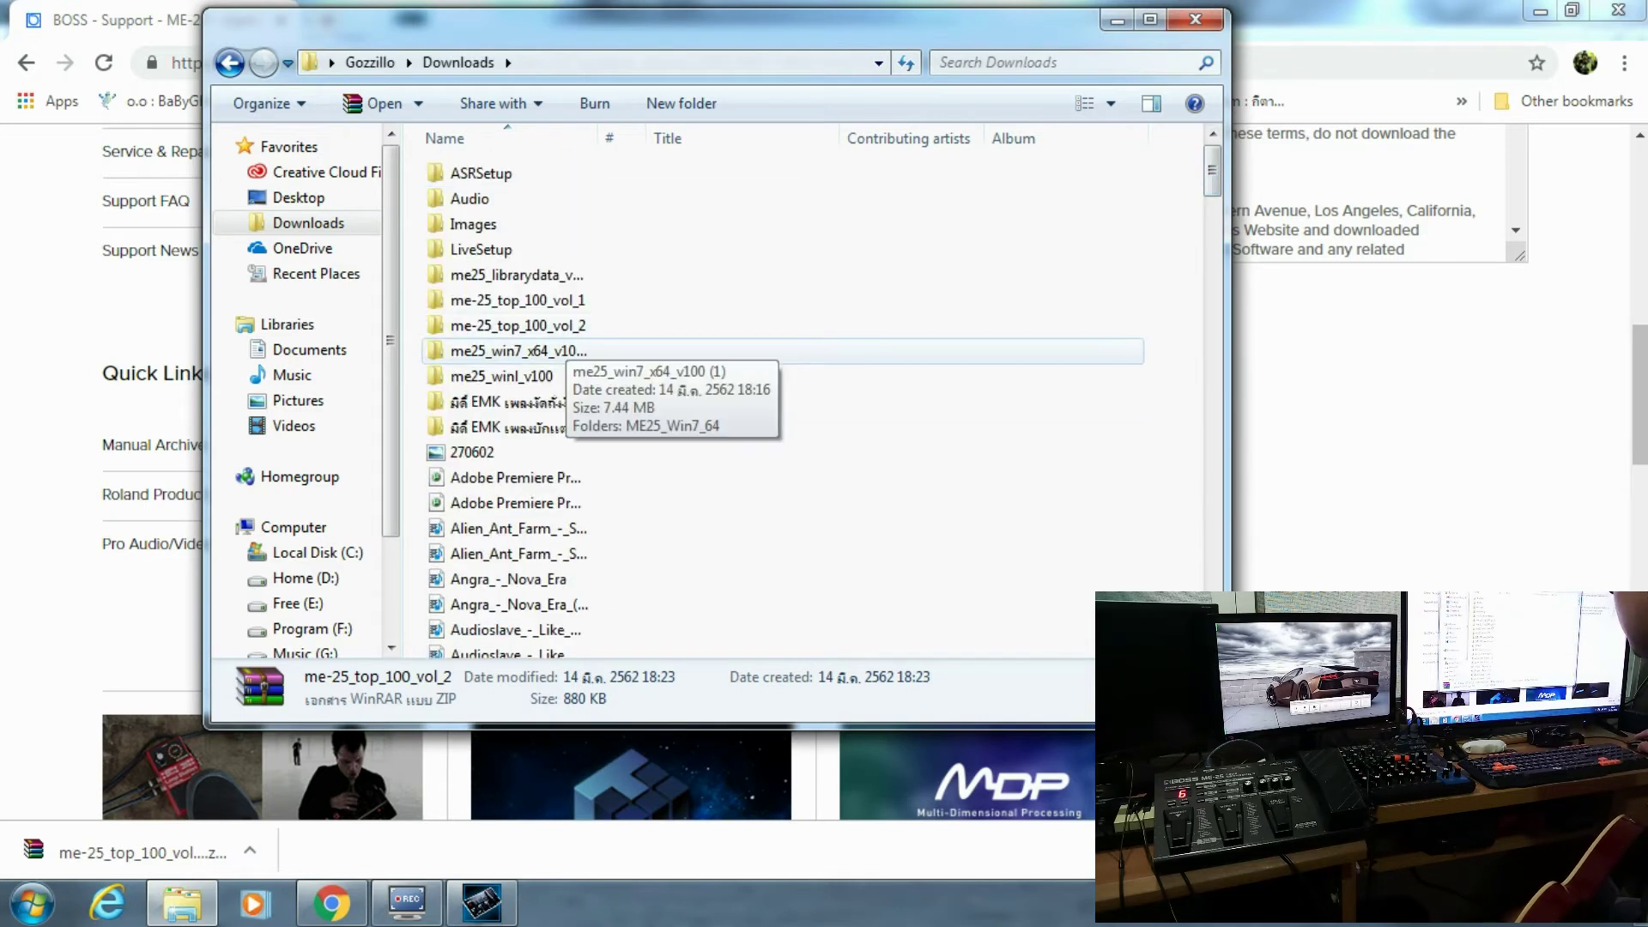
double_click(516, 325)
double_click(498, 173)
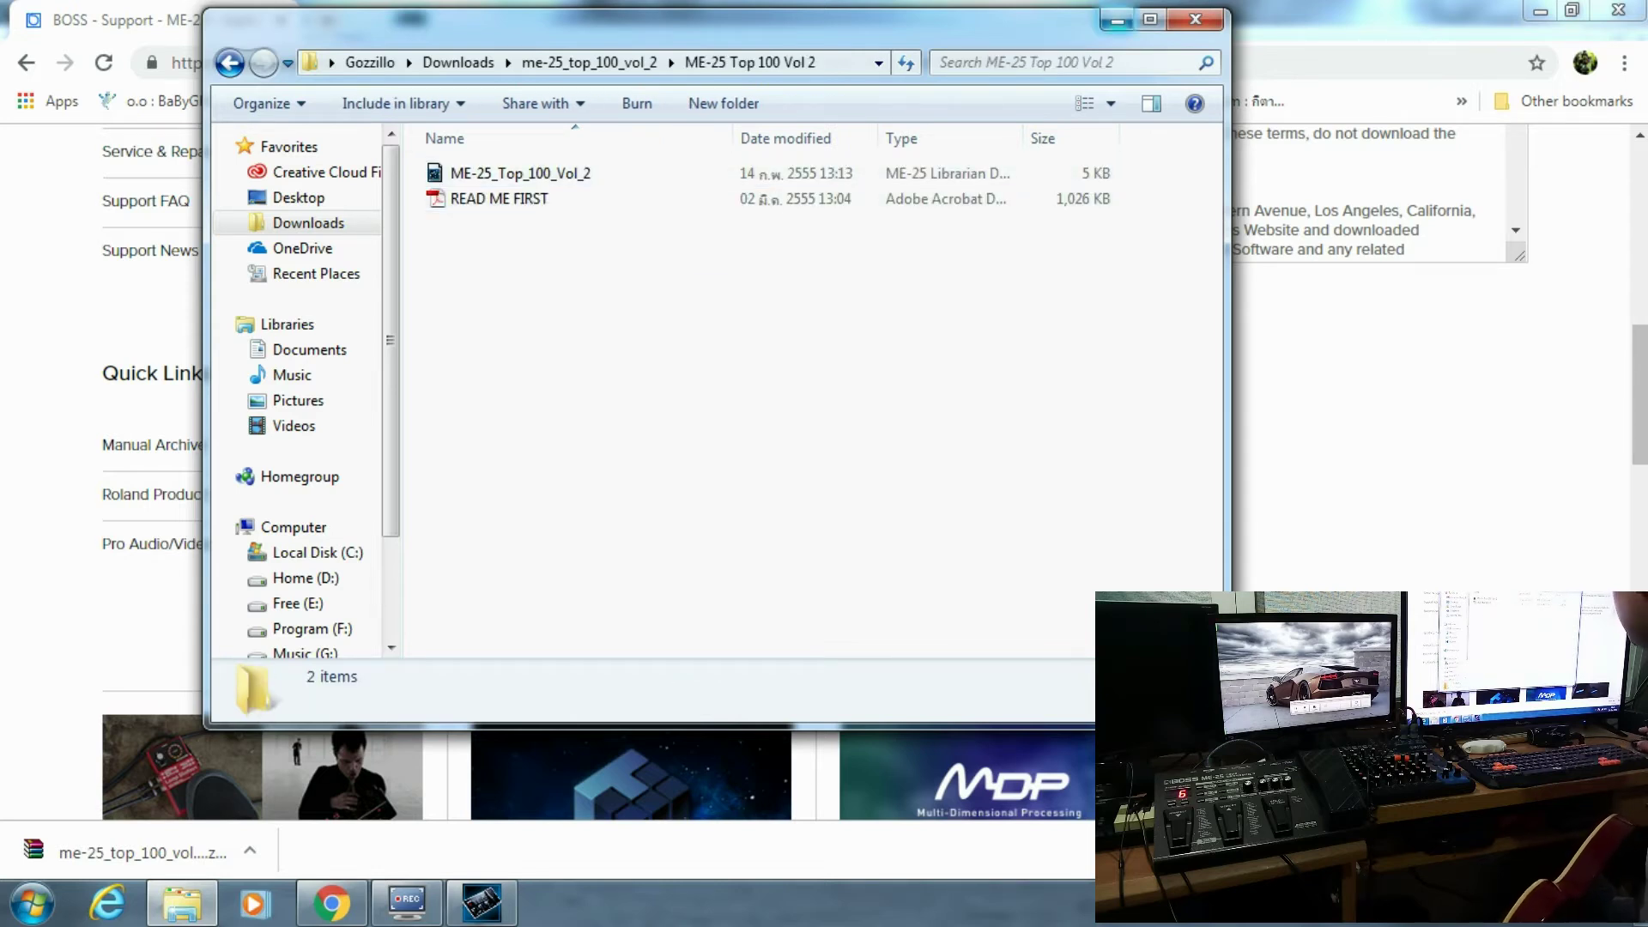
- Return to ME-25 Librarian and open the ME-25_Top_100_Vol_2 file from the extracted folder in Downloads
left_click(1117, 19)
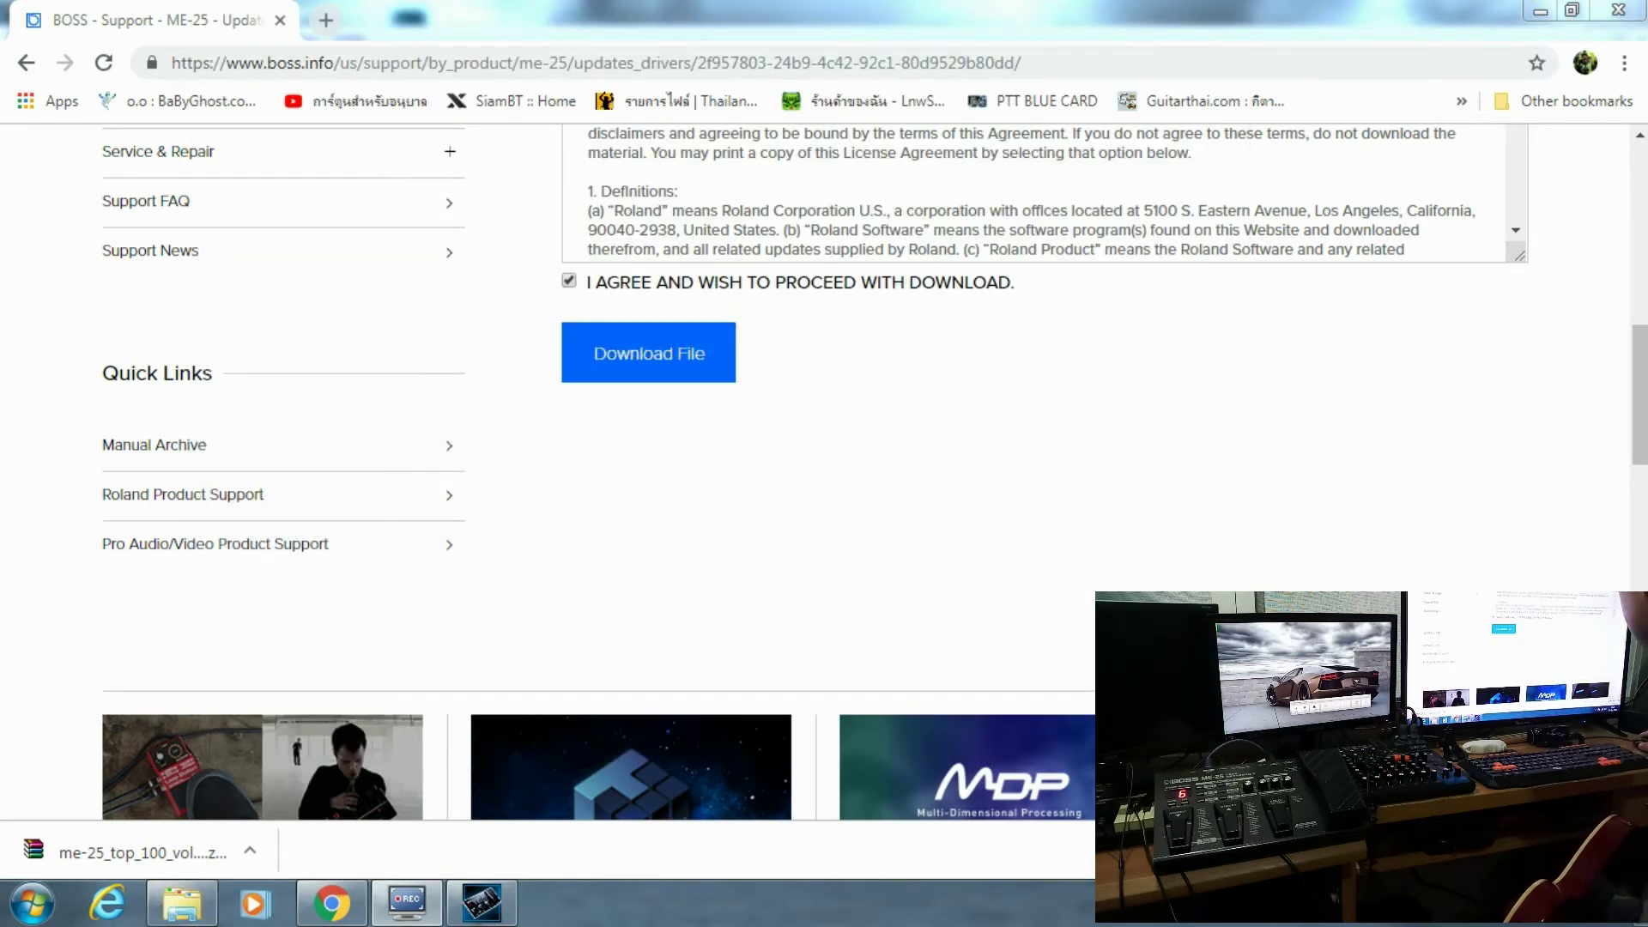
left_click(1541, 11)
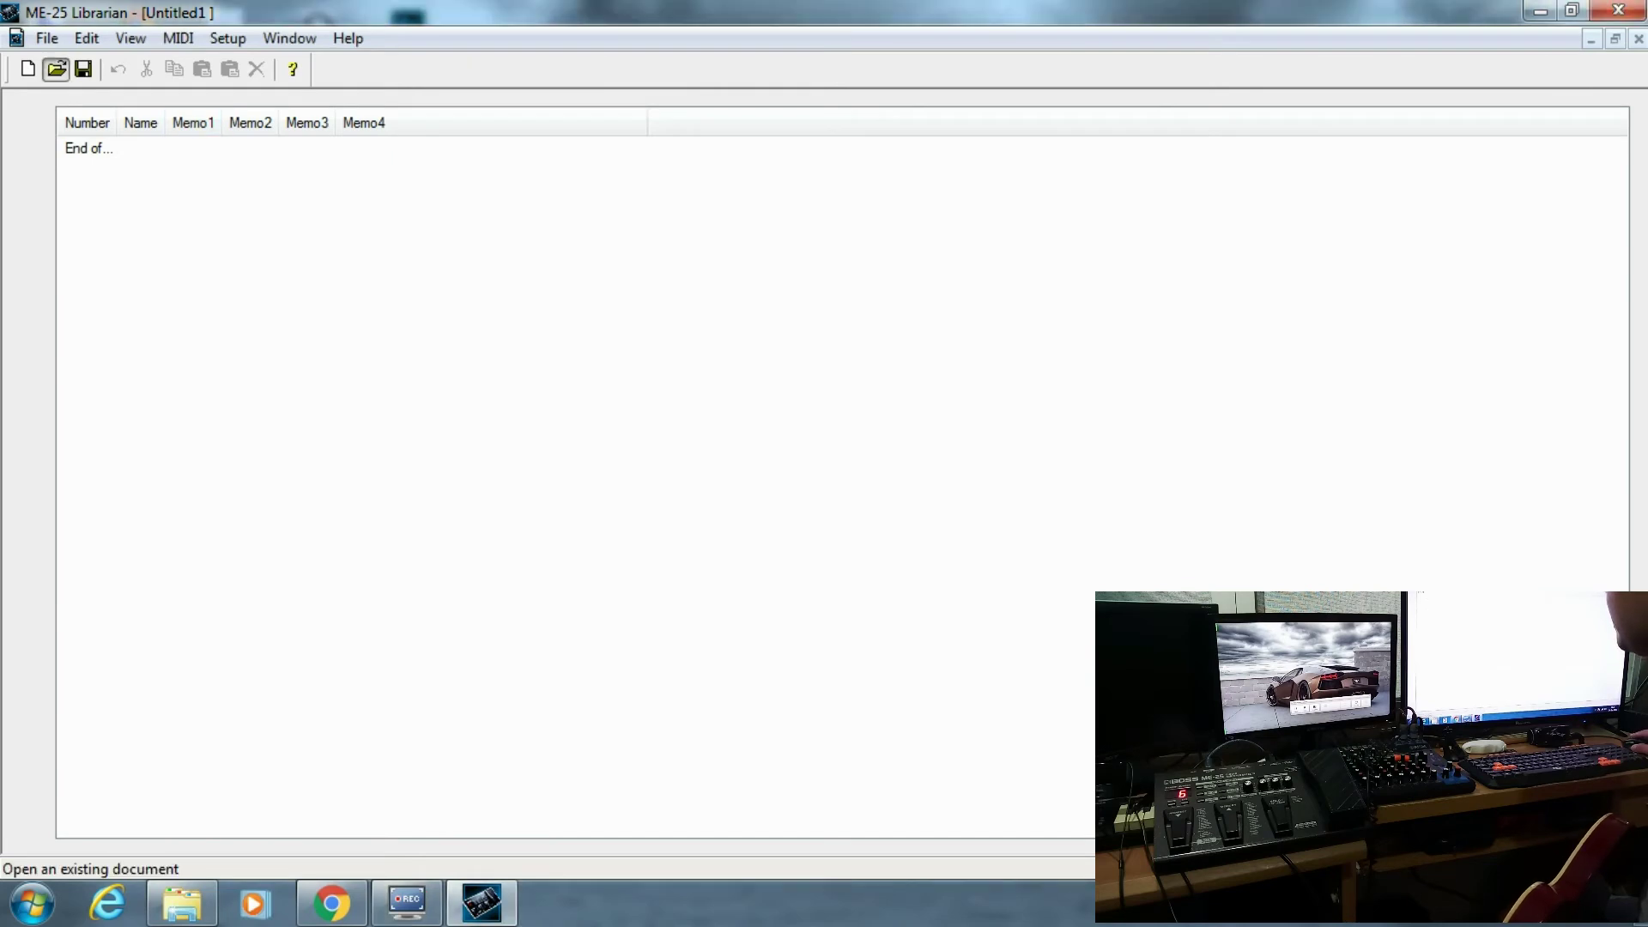
left_click(56, 69)
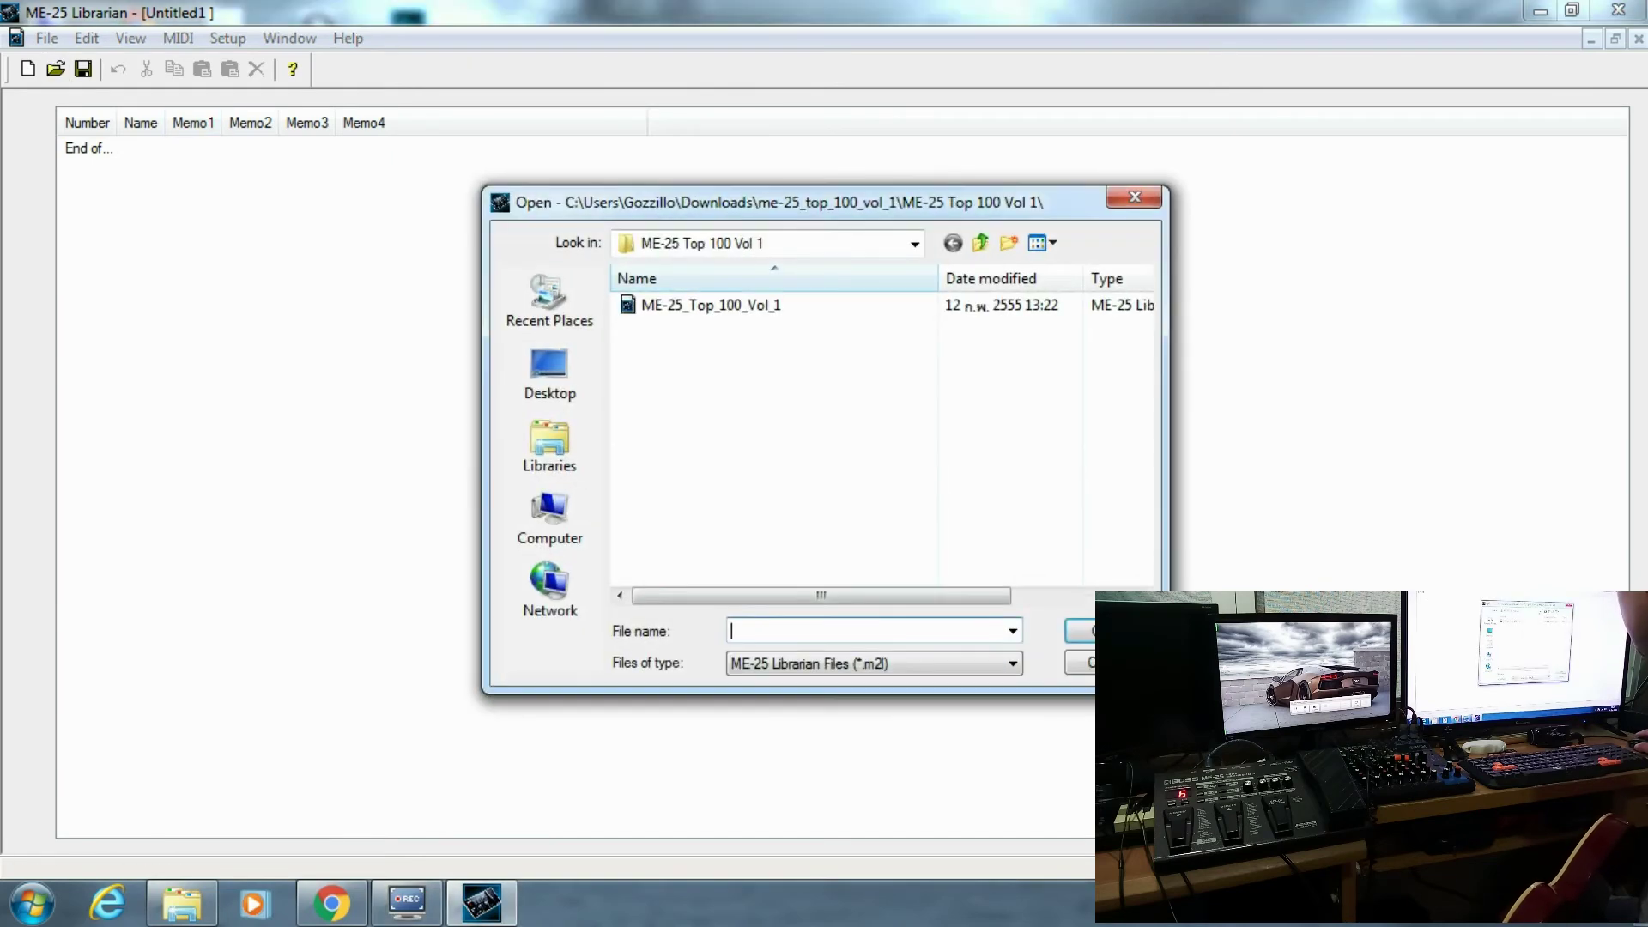
left_click(914, 244)
left_click(914, 243)
left_click(913, 244)
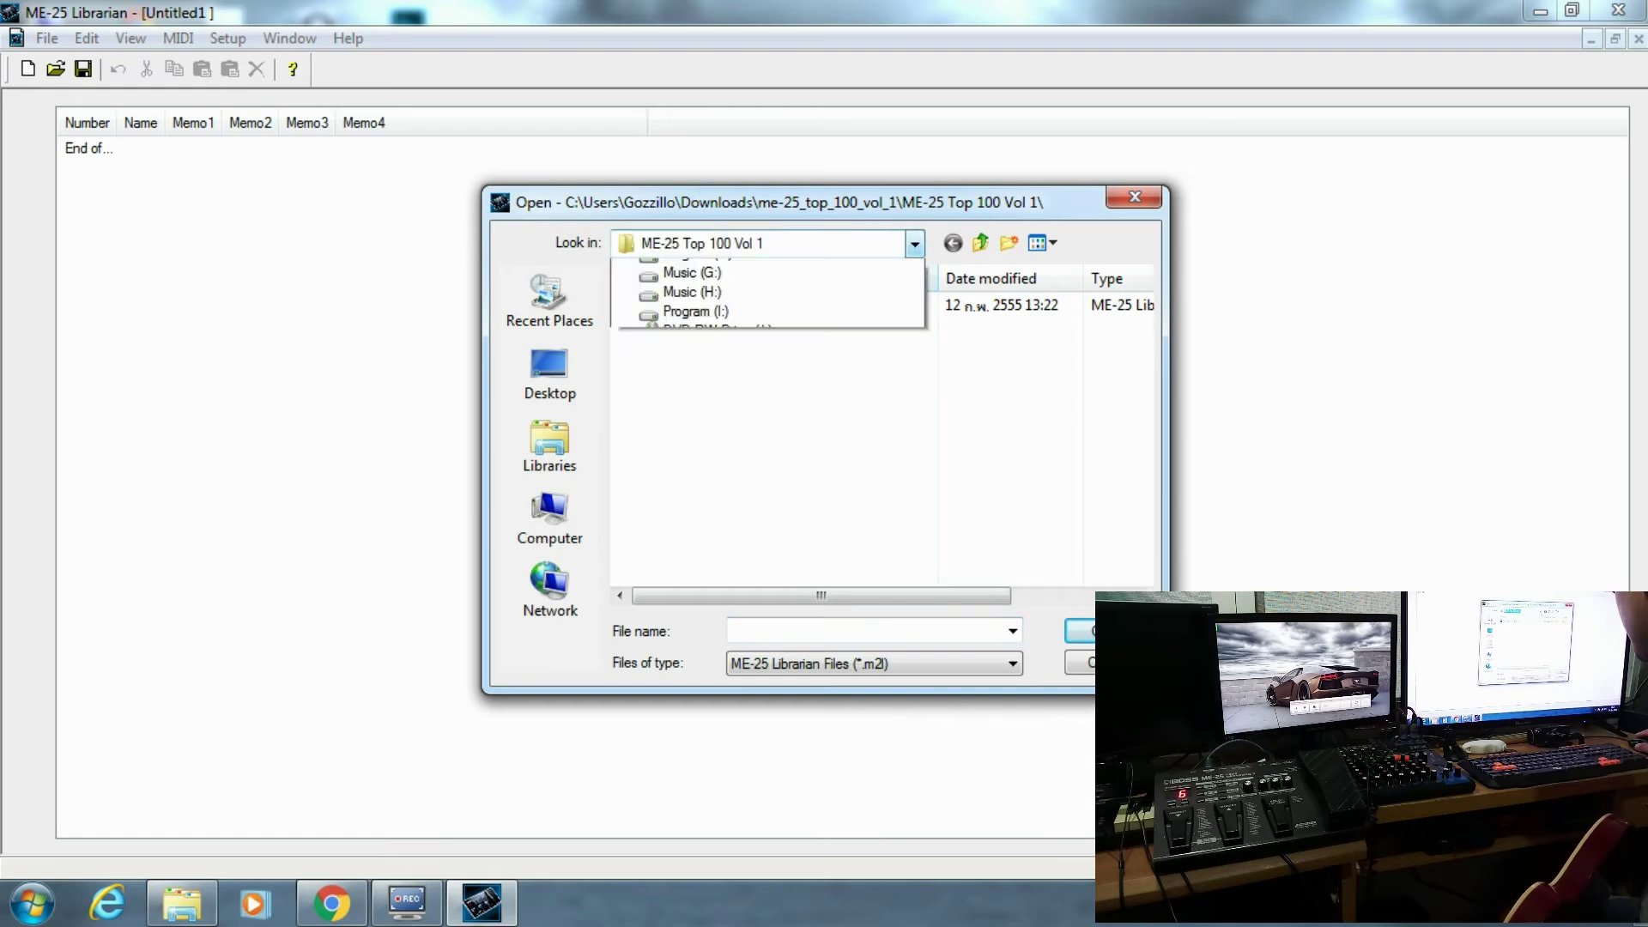
left_click(695, 365)
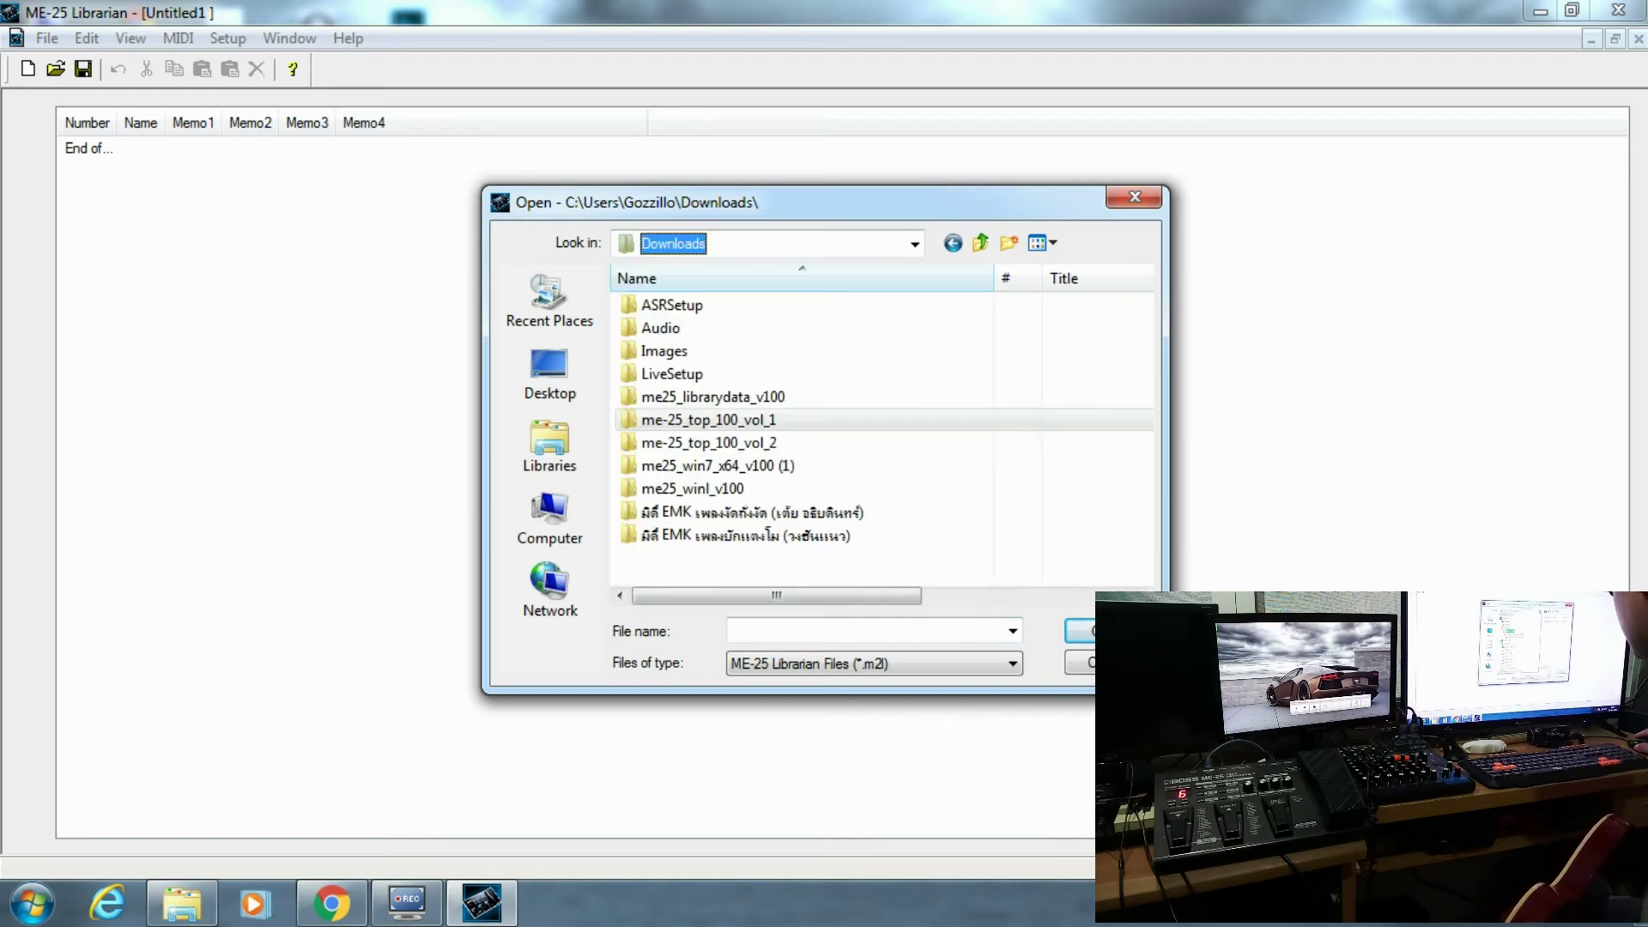
double_click(759, 443)
double_click(706, 305)
double_click(706, 304)
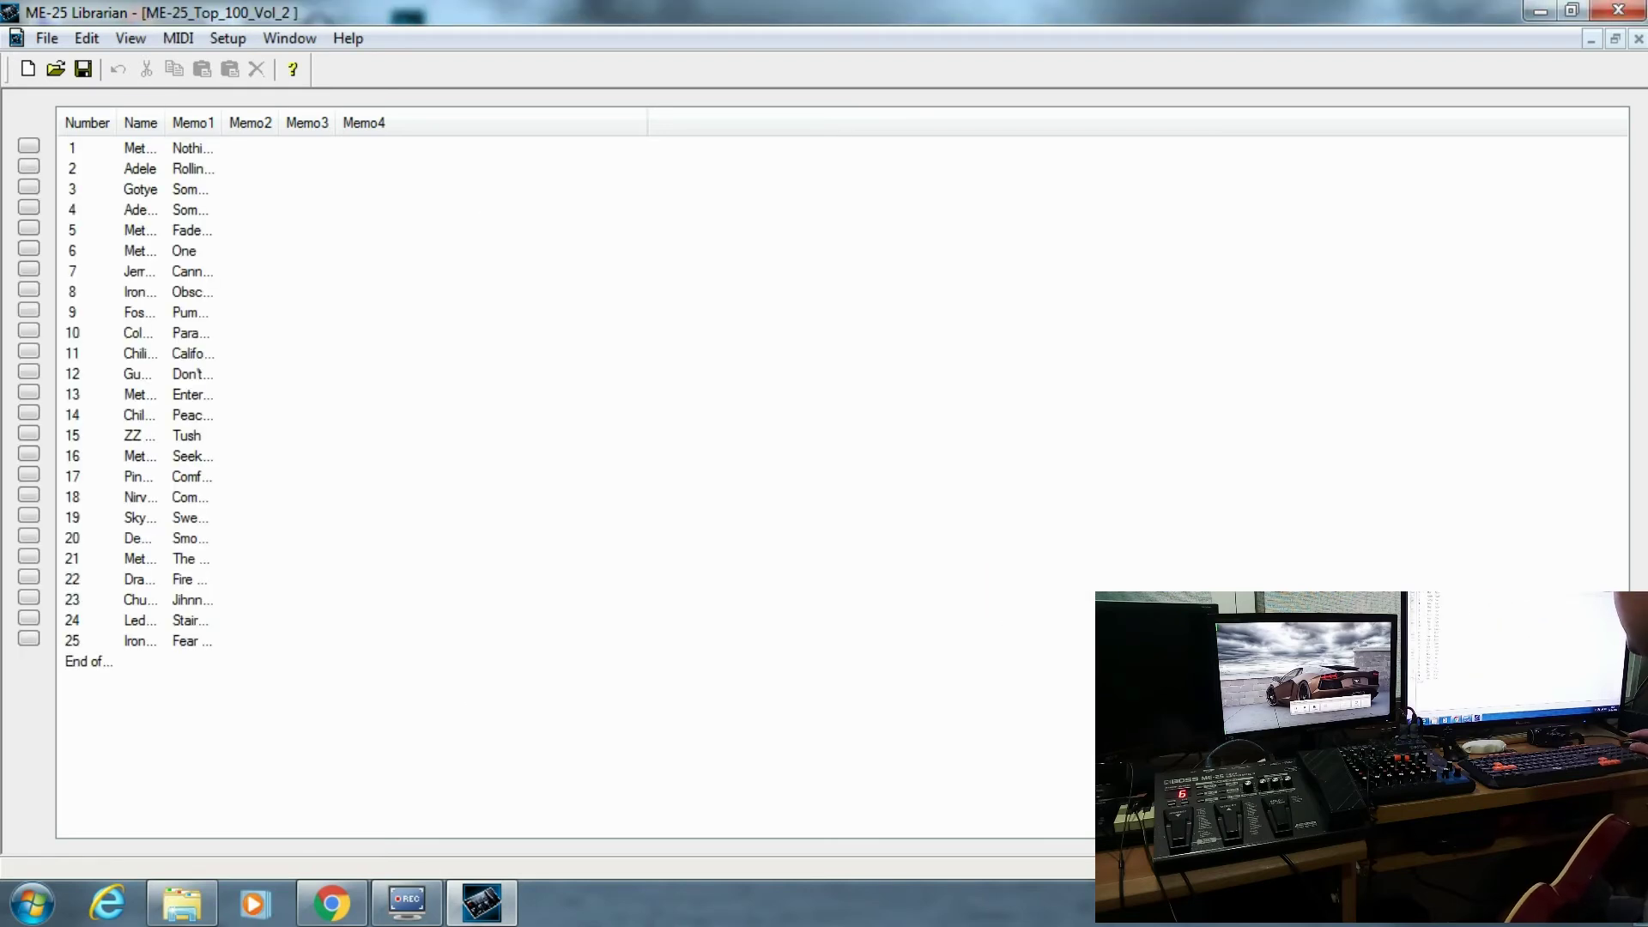
- Widen the Number, Name and Memo1 columns so the full artist names and song titles fit
left_click_drag(165, 123, 328, 123)
left_click_drag(117, 122, 159, 123)
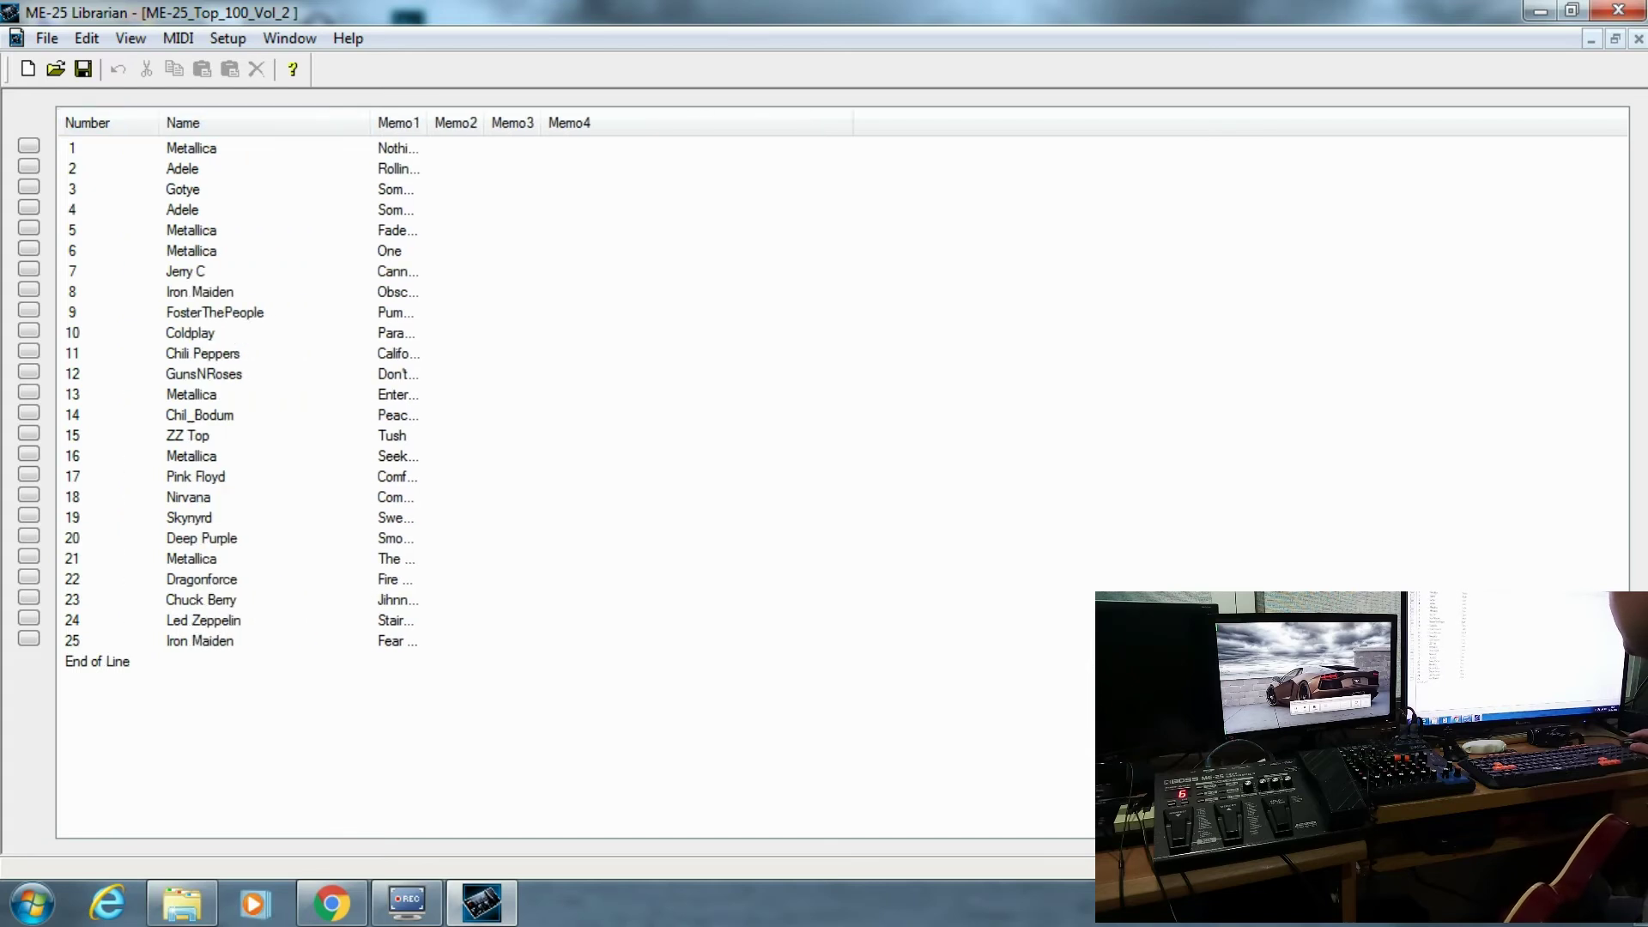
left_click_drag(426, 122, 646, 123)
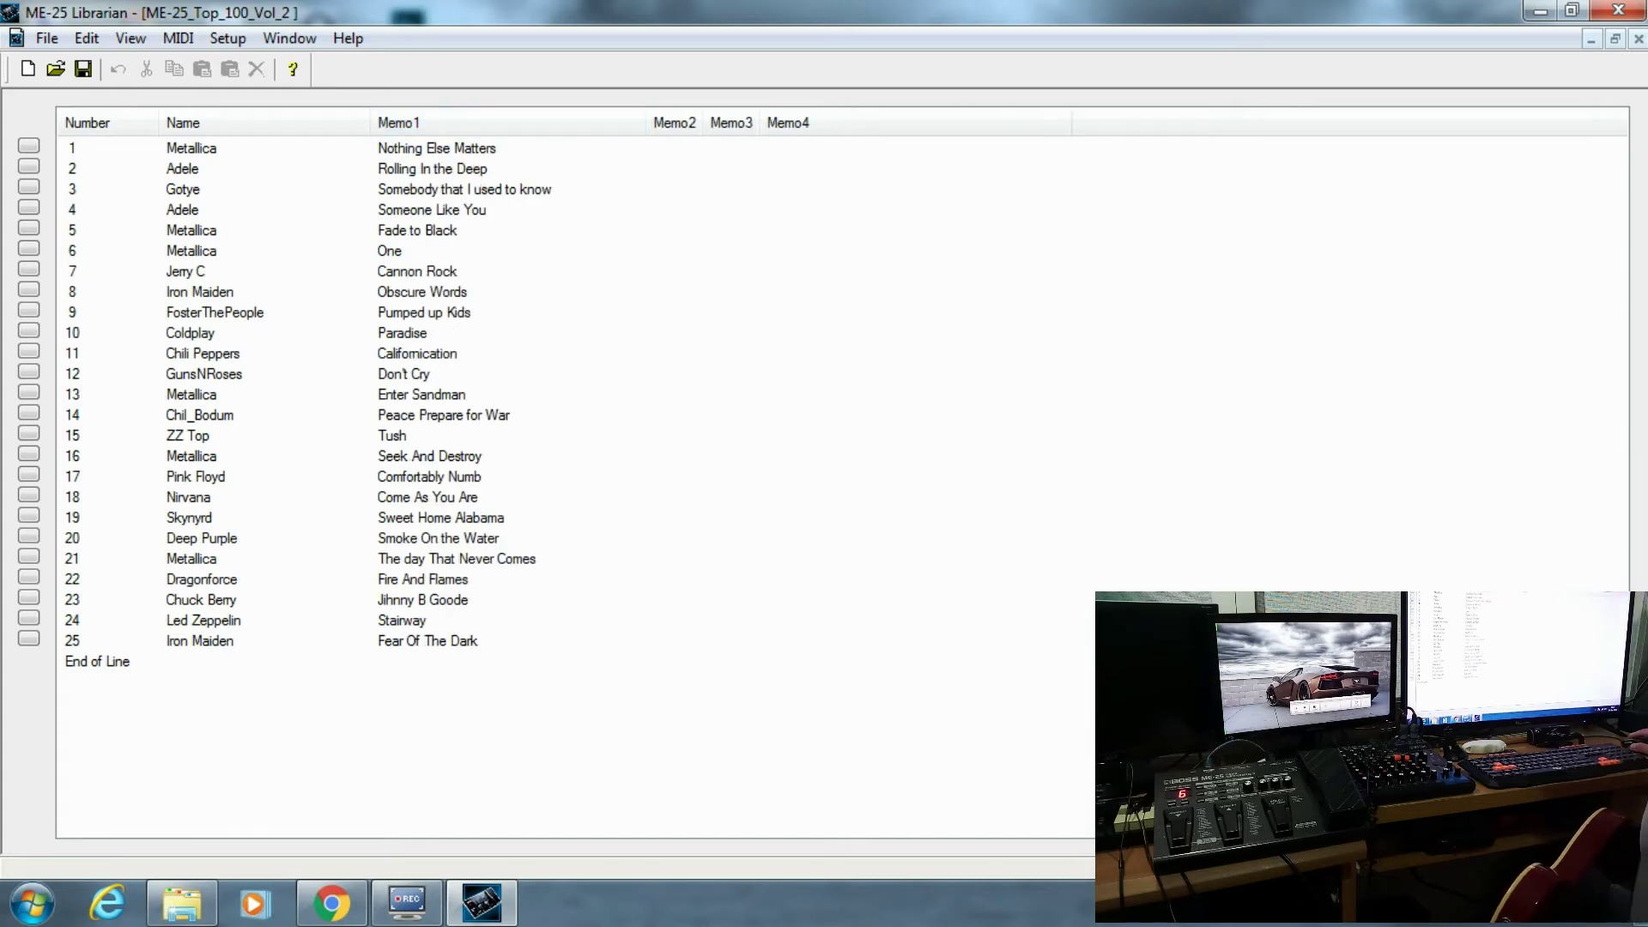
- Preview the Adele Rolling In the Deep, Dragonforce Fire And Flames and Jerry C Cannon Rock patches on the pedal
left_click(432, 168)
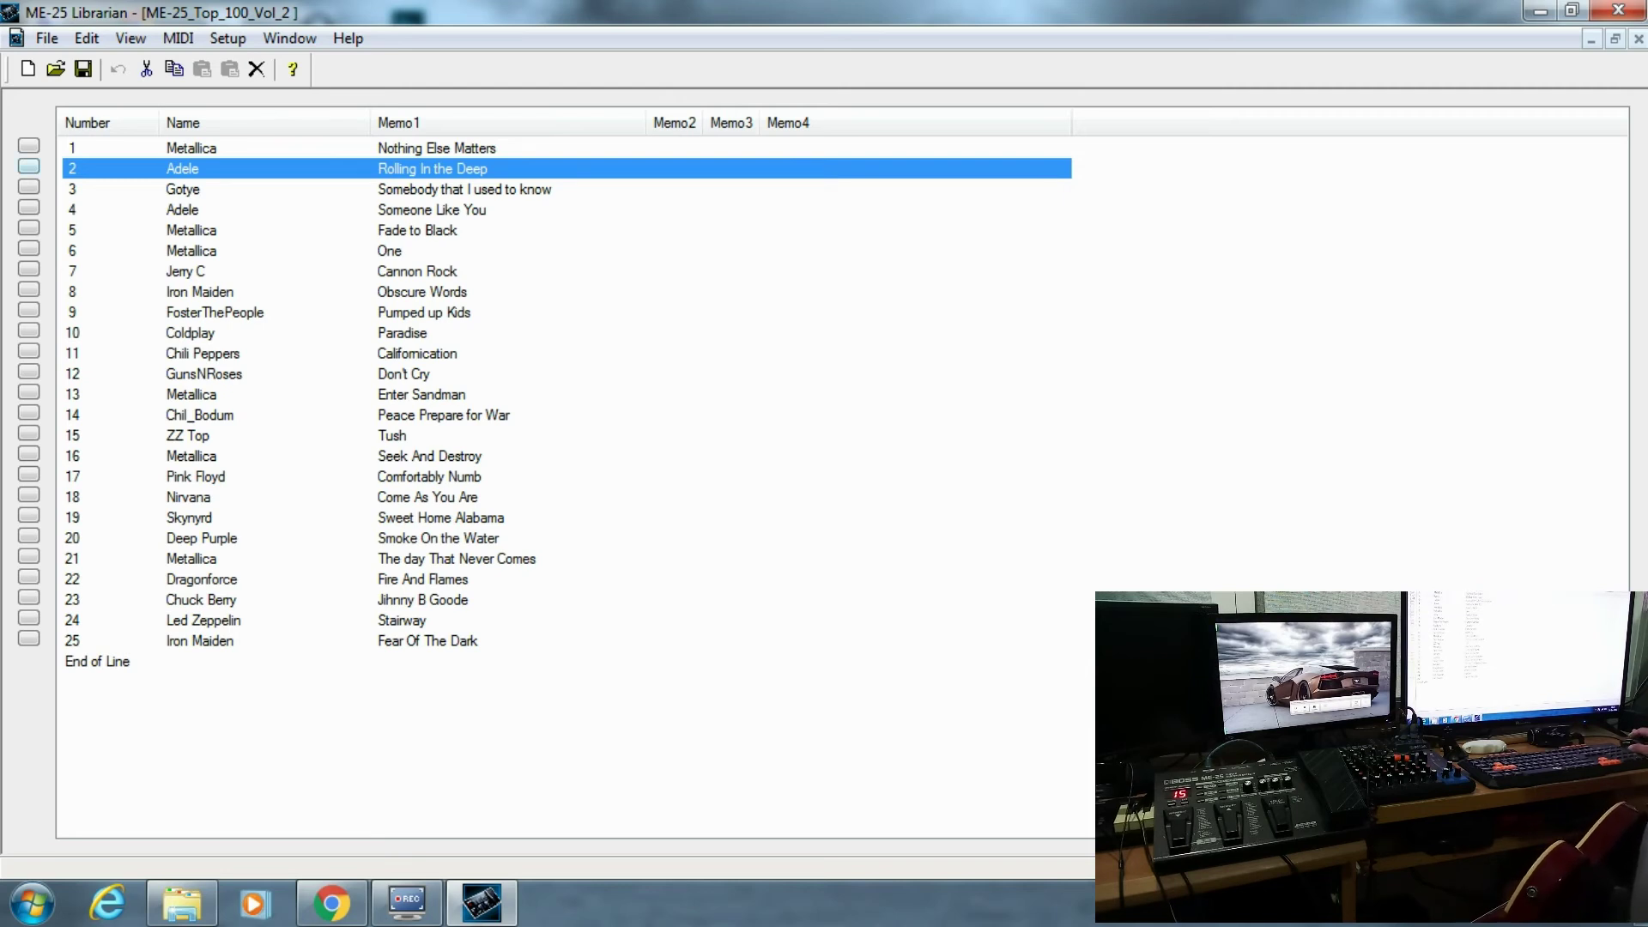
left_click(28, 167)
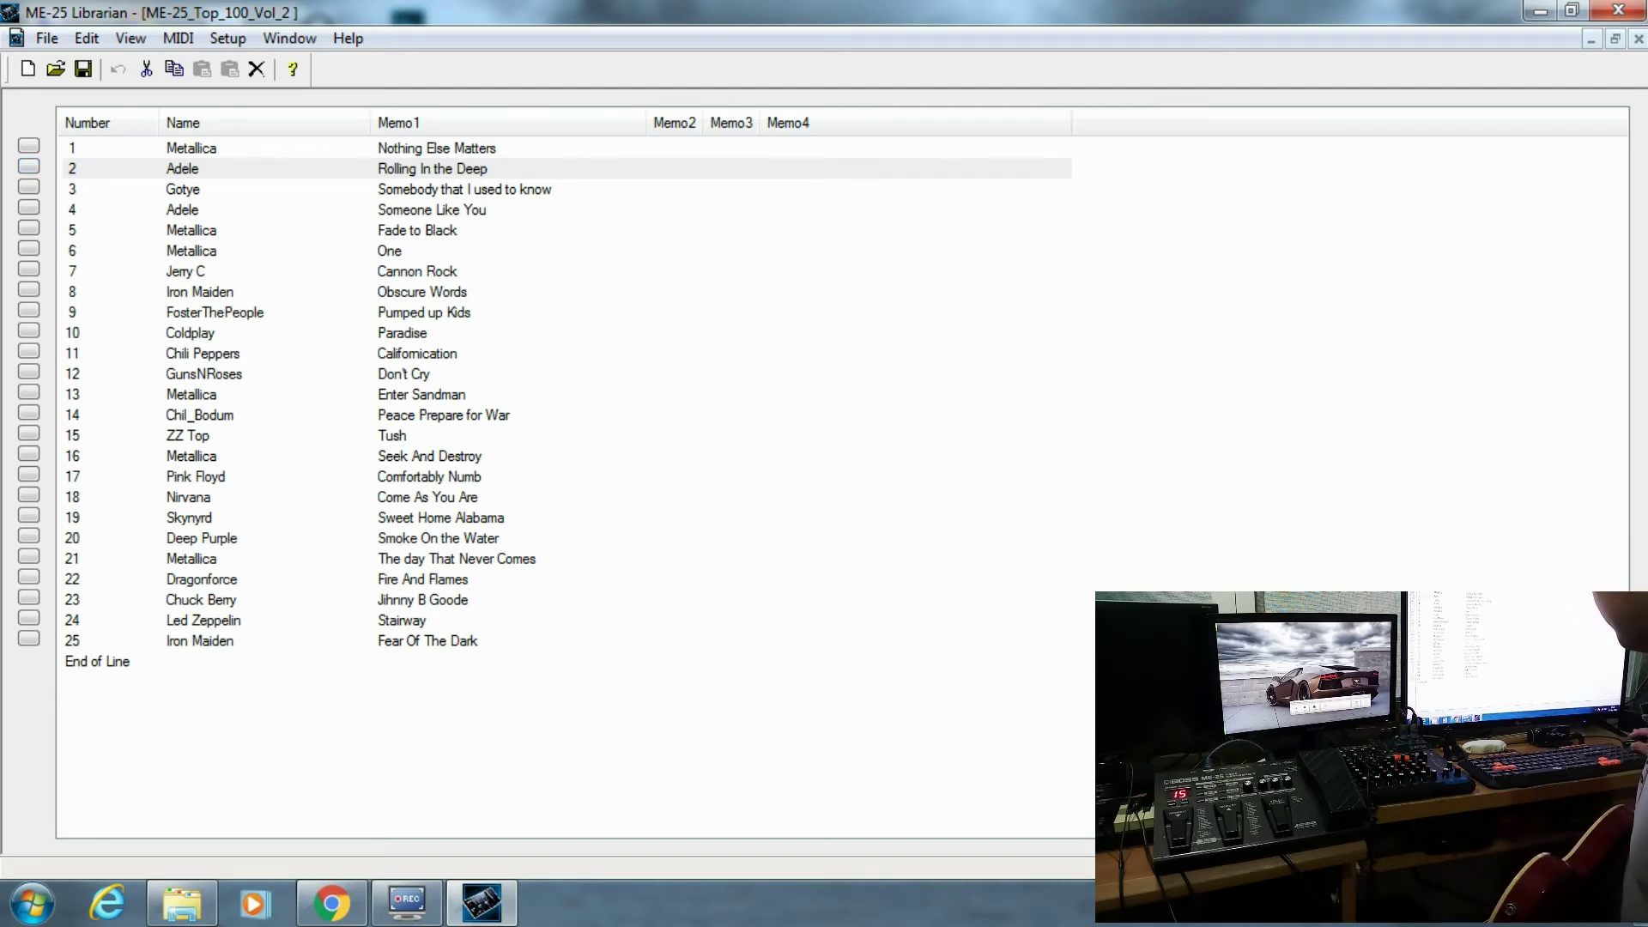
left_click(423, 579)
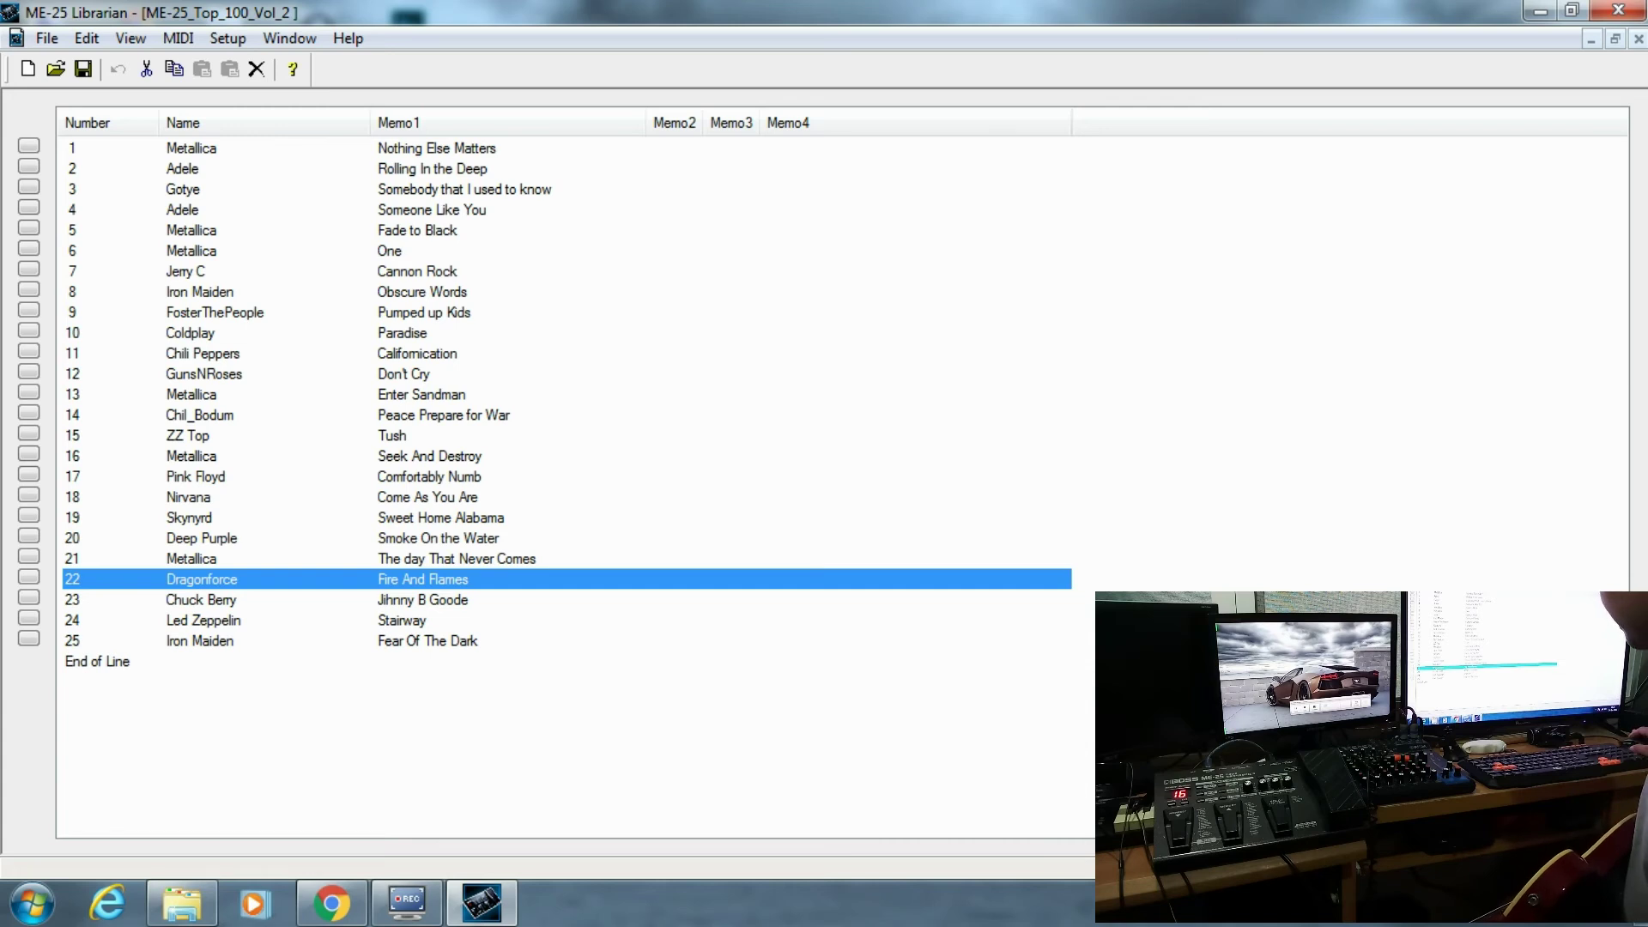
left_click(29, 577)
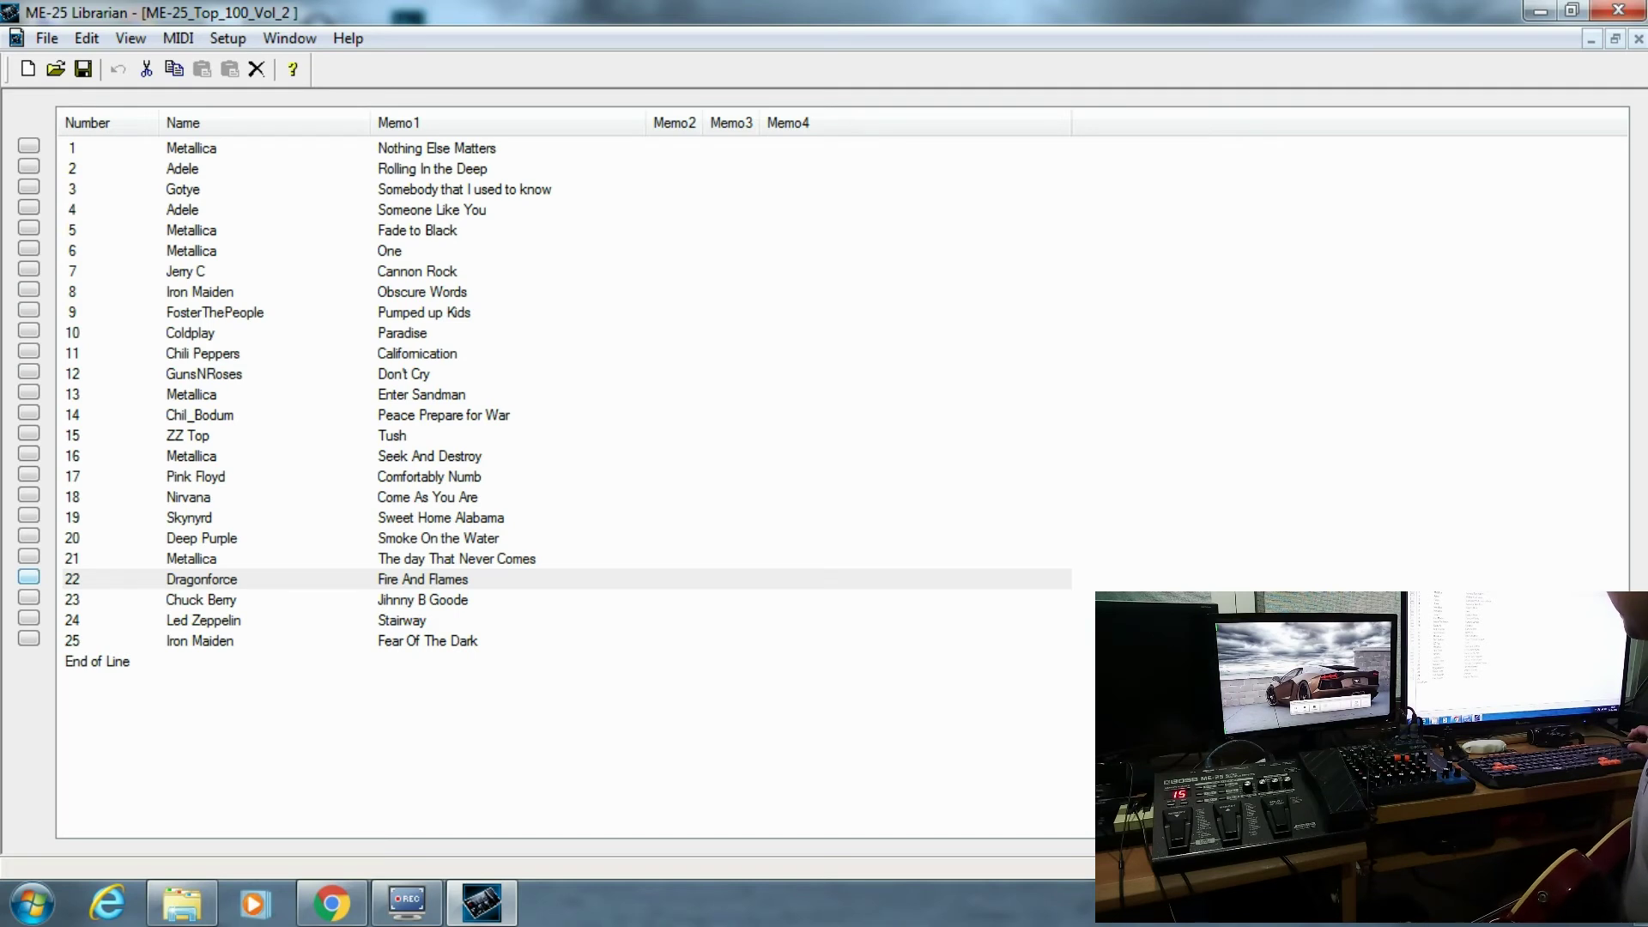
left_click(28, 578)
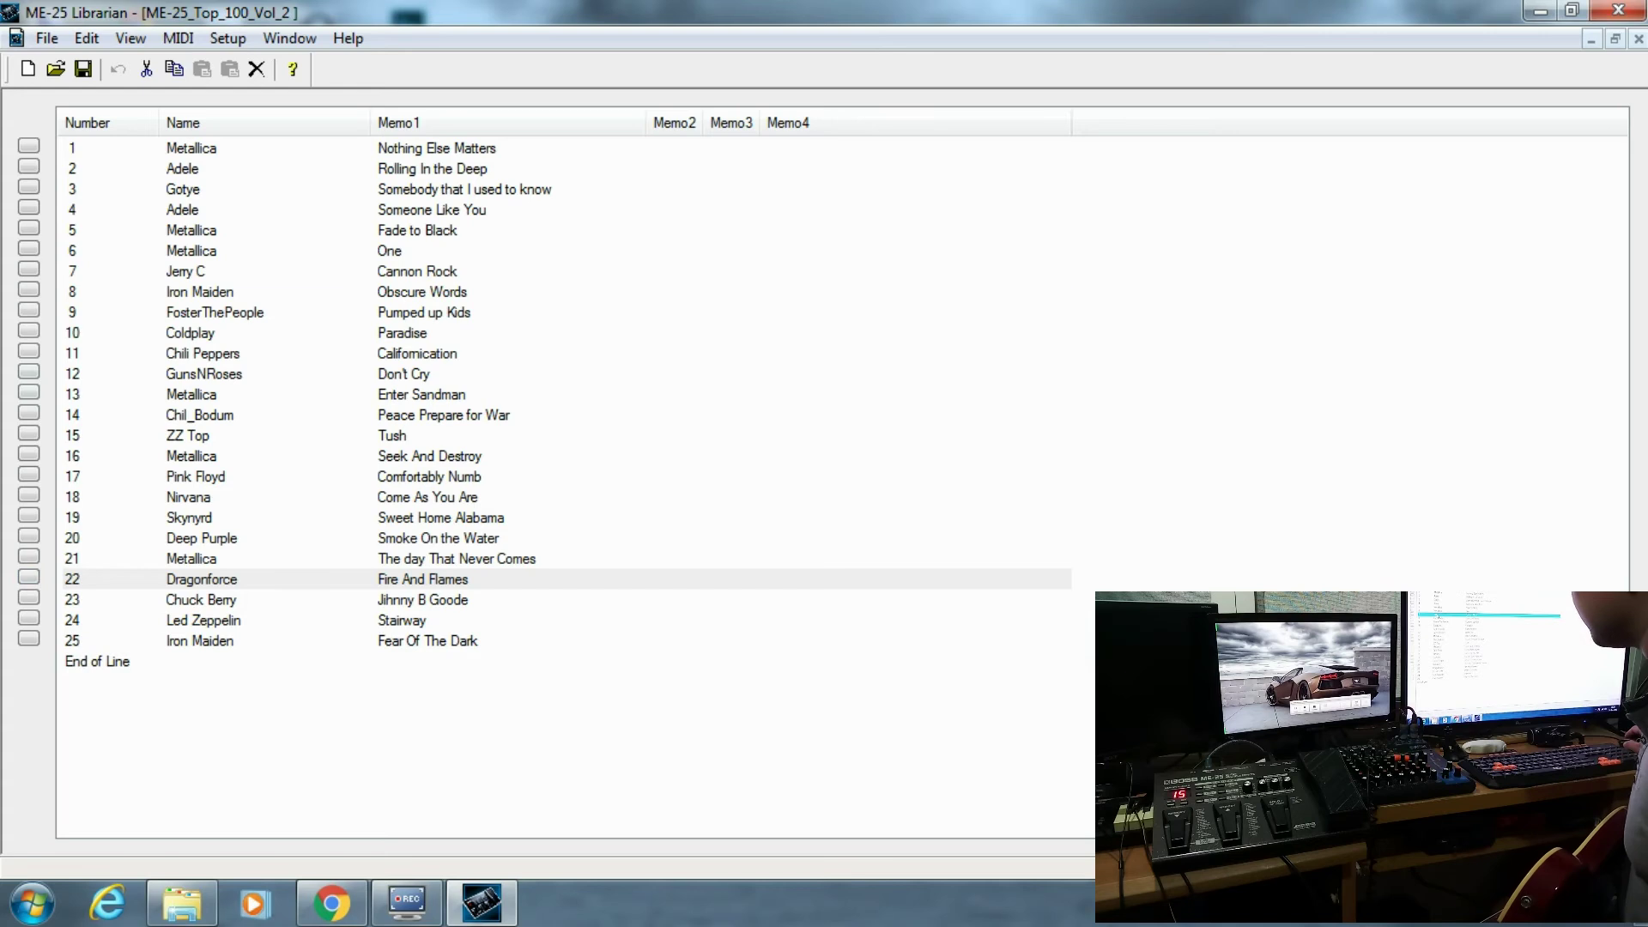
left_click(29, 268)
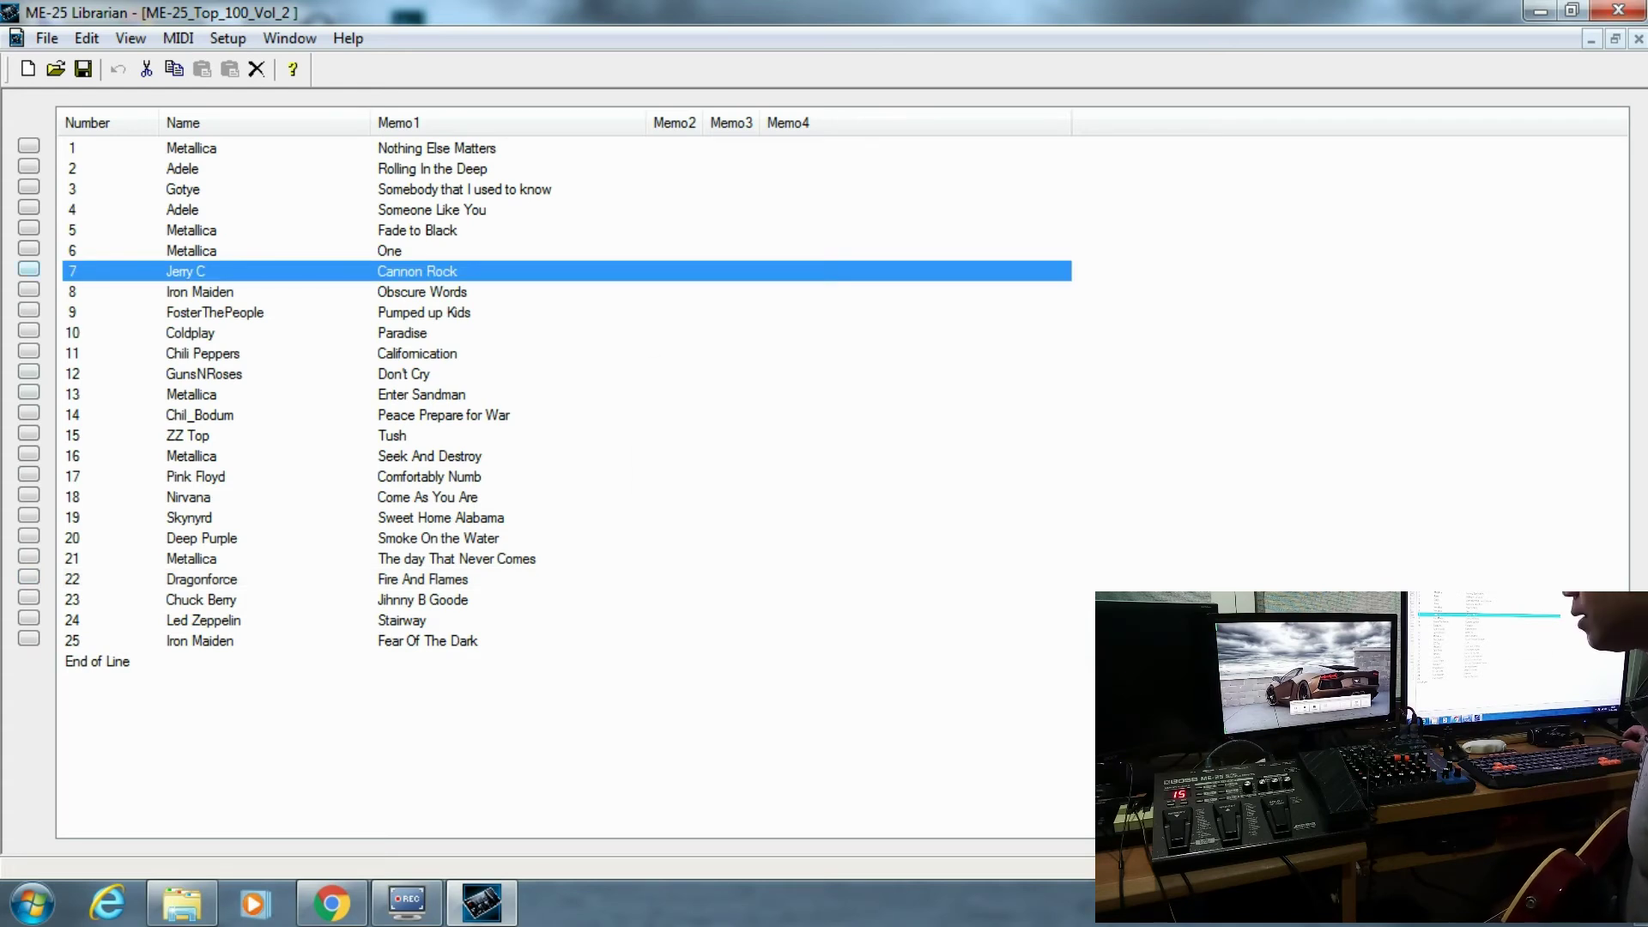
left_click(29, 268)
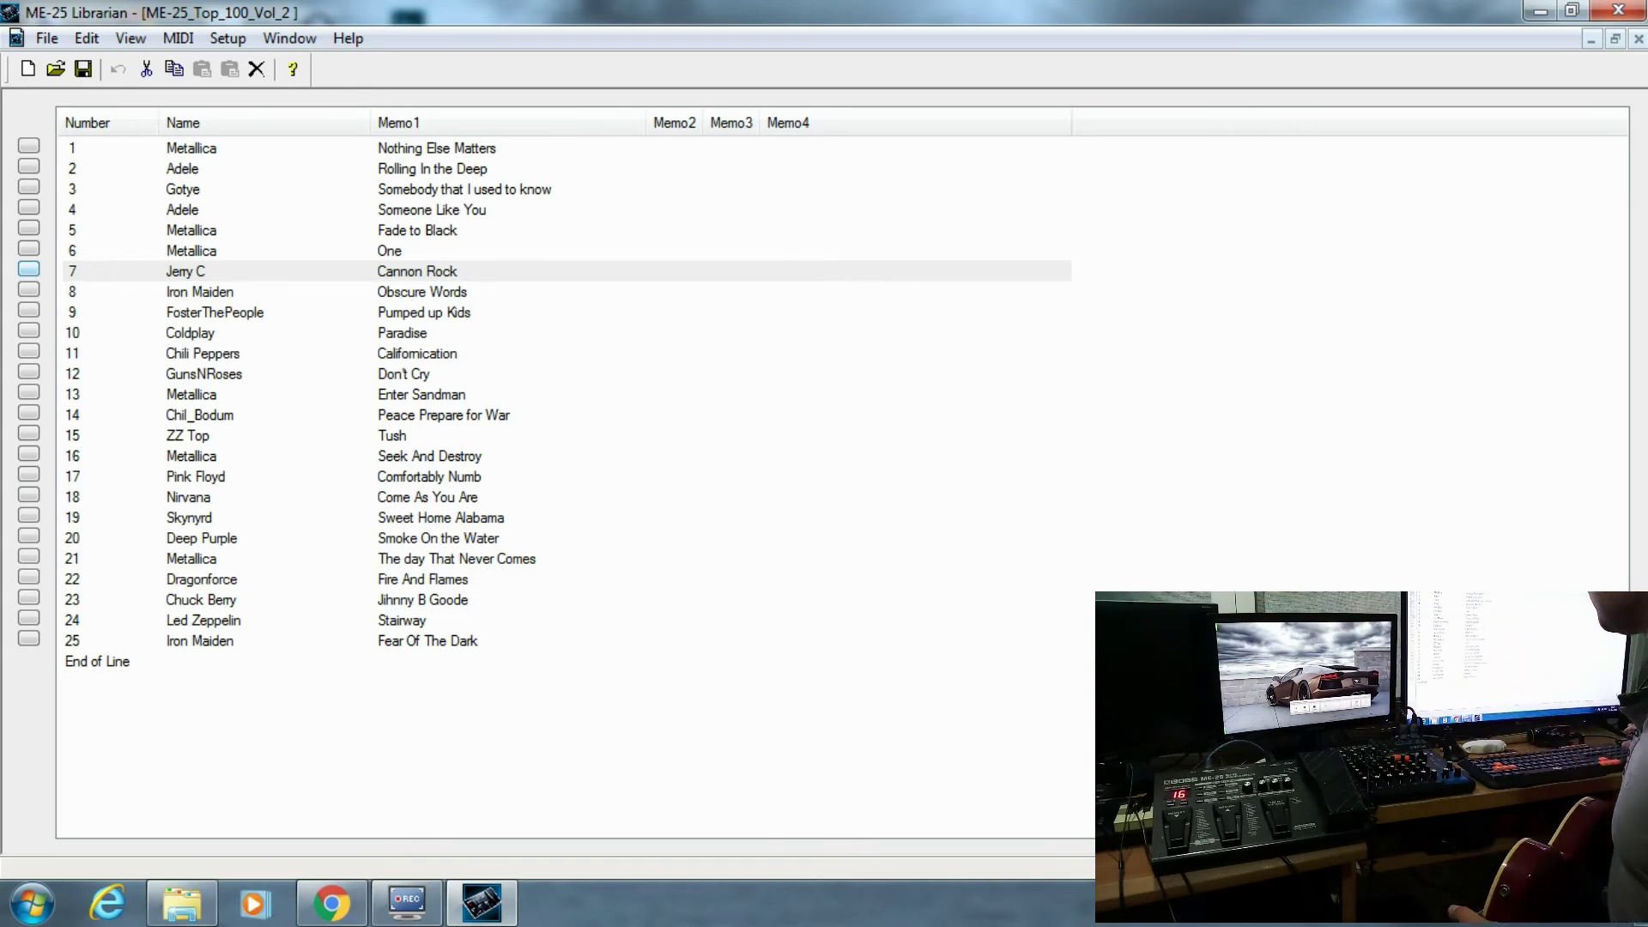
- Preview the Adele Someone Like You, GunsNRoses Don't Cry, Led Zeppelin Stairway, Deep Purple Smoke On the Water and Iron Maiden Obscure Words patches
double_click(182, 210)
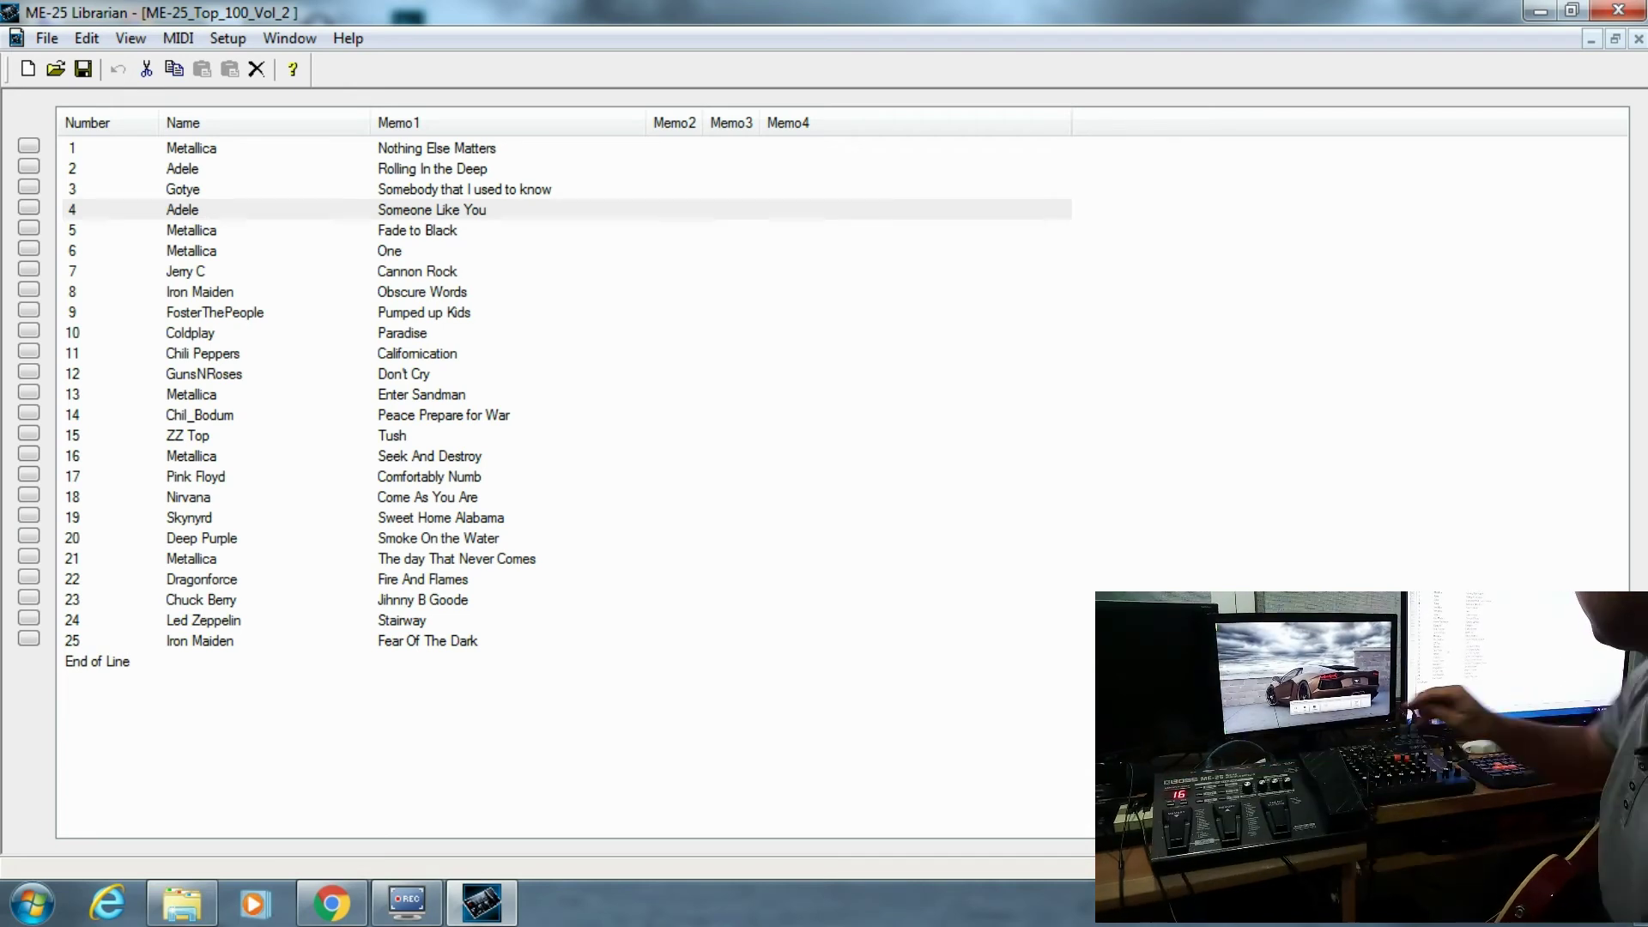
double_click(403, 373)
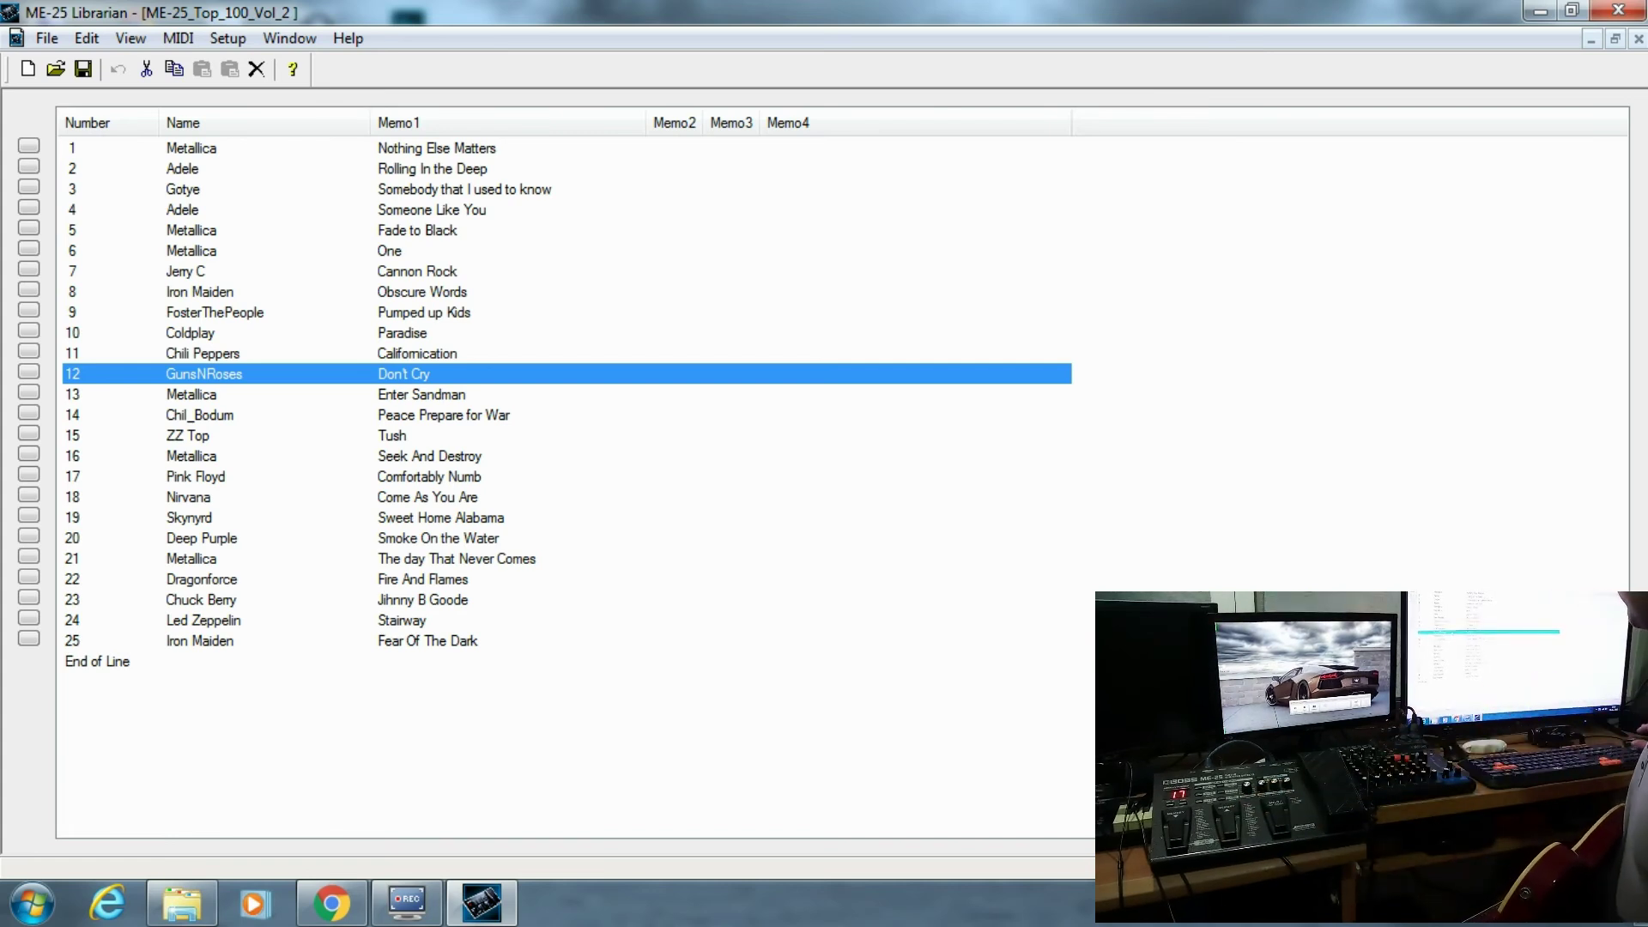
left_click(29, 372)
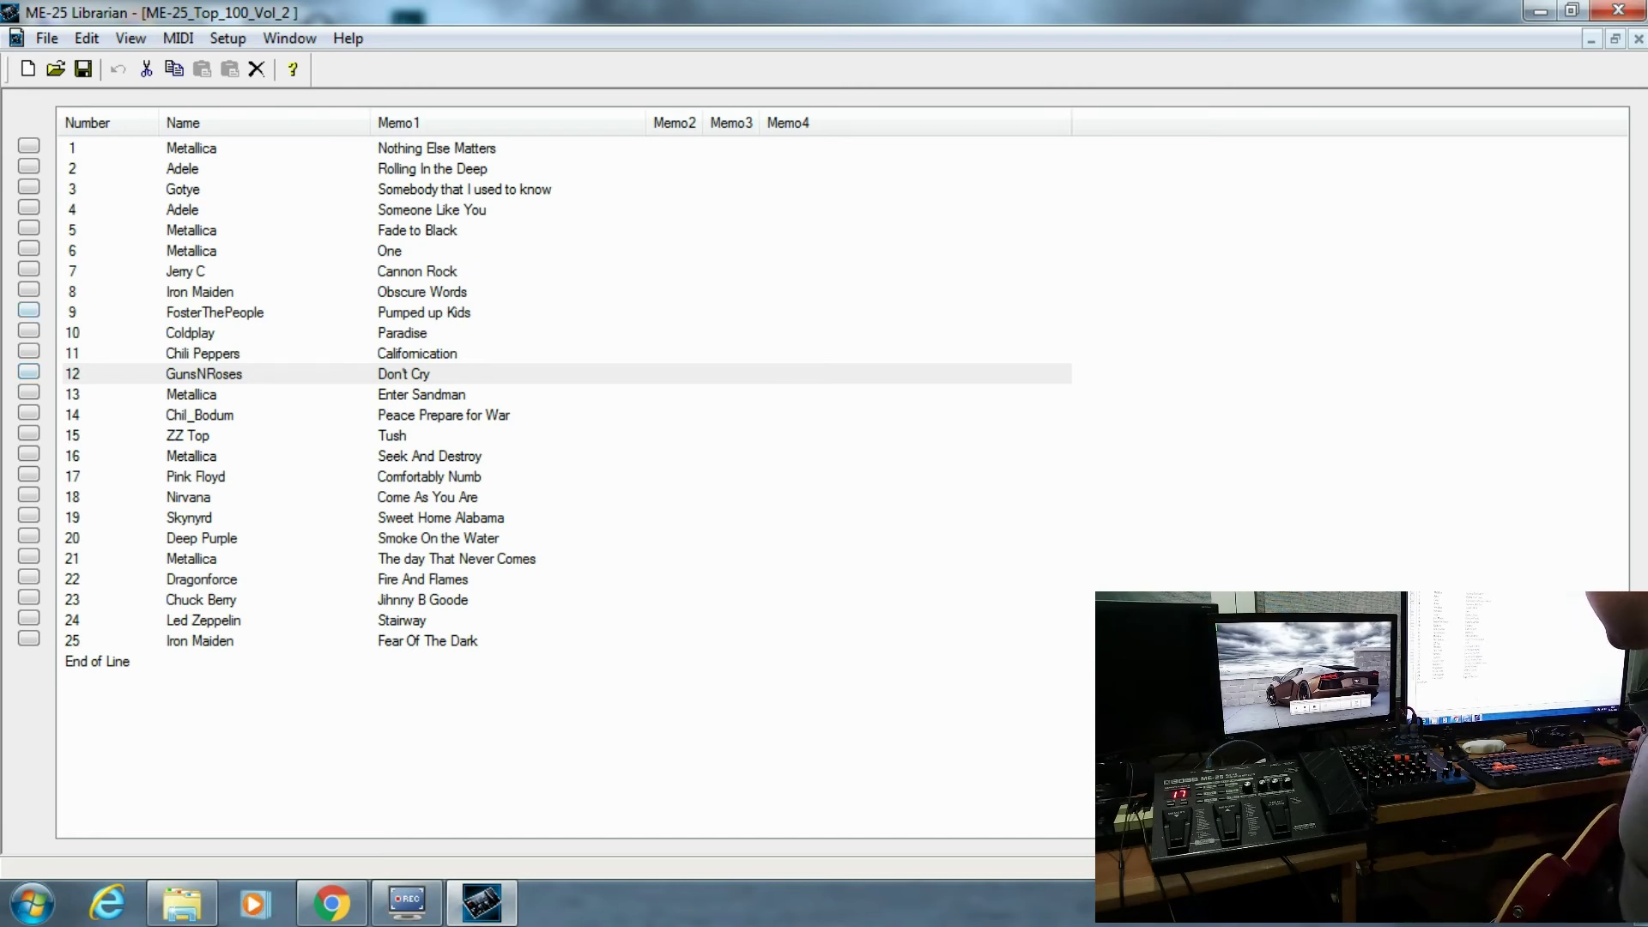
left_click(402, 620)
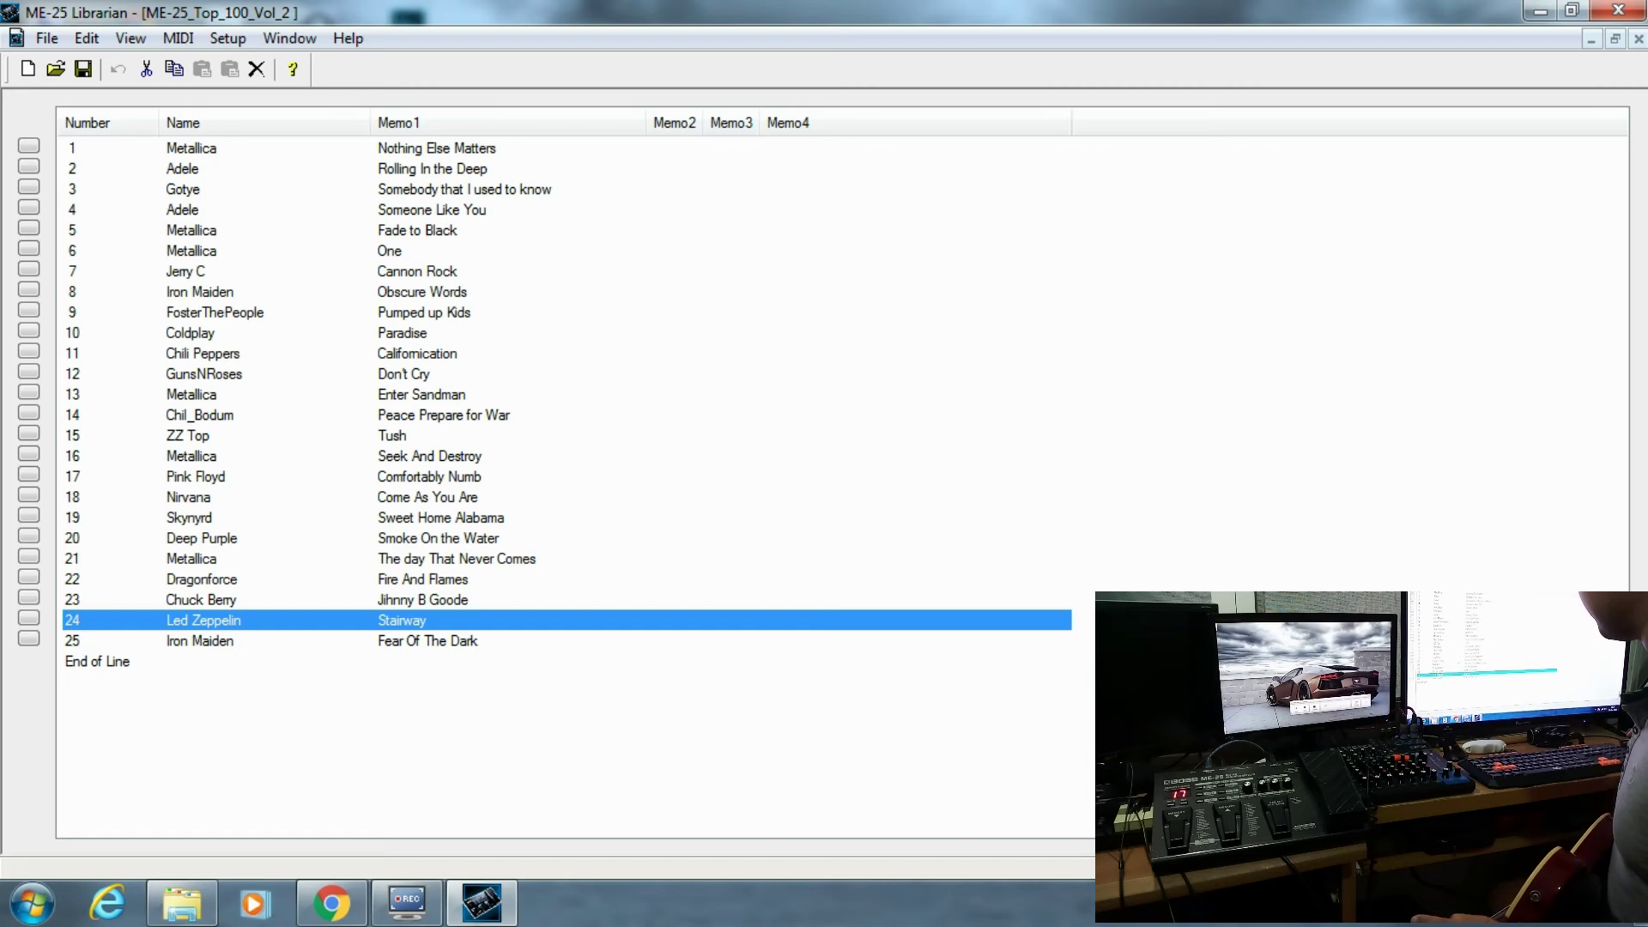
left_click(29, 536)
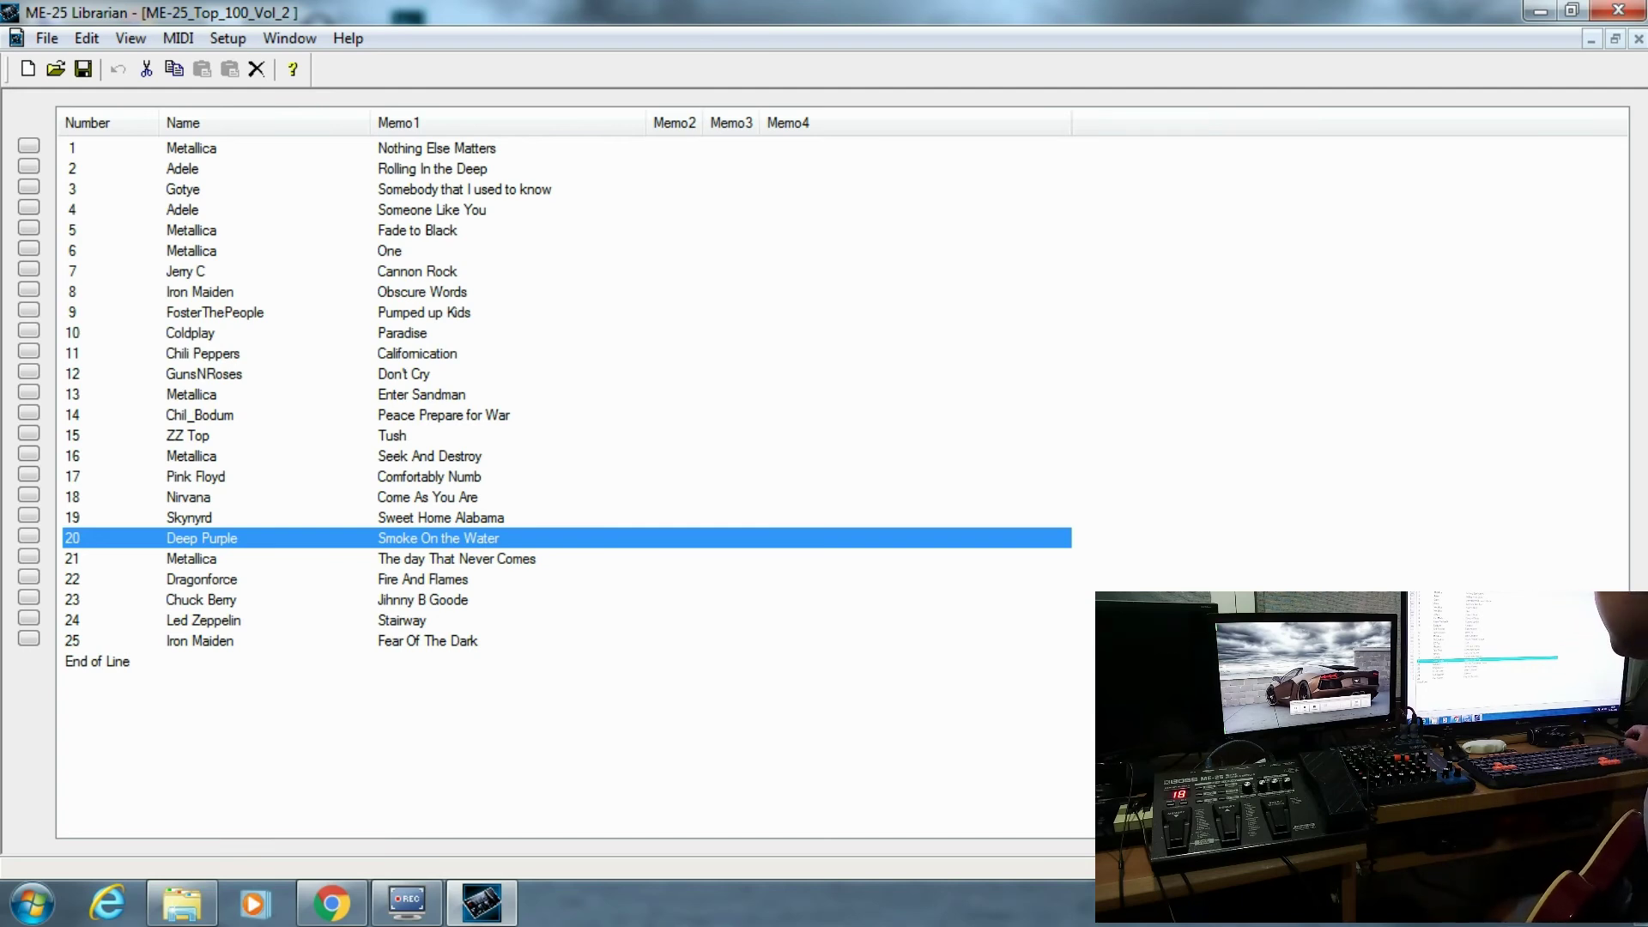
left_click(200, 292)
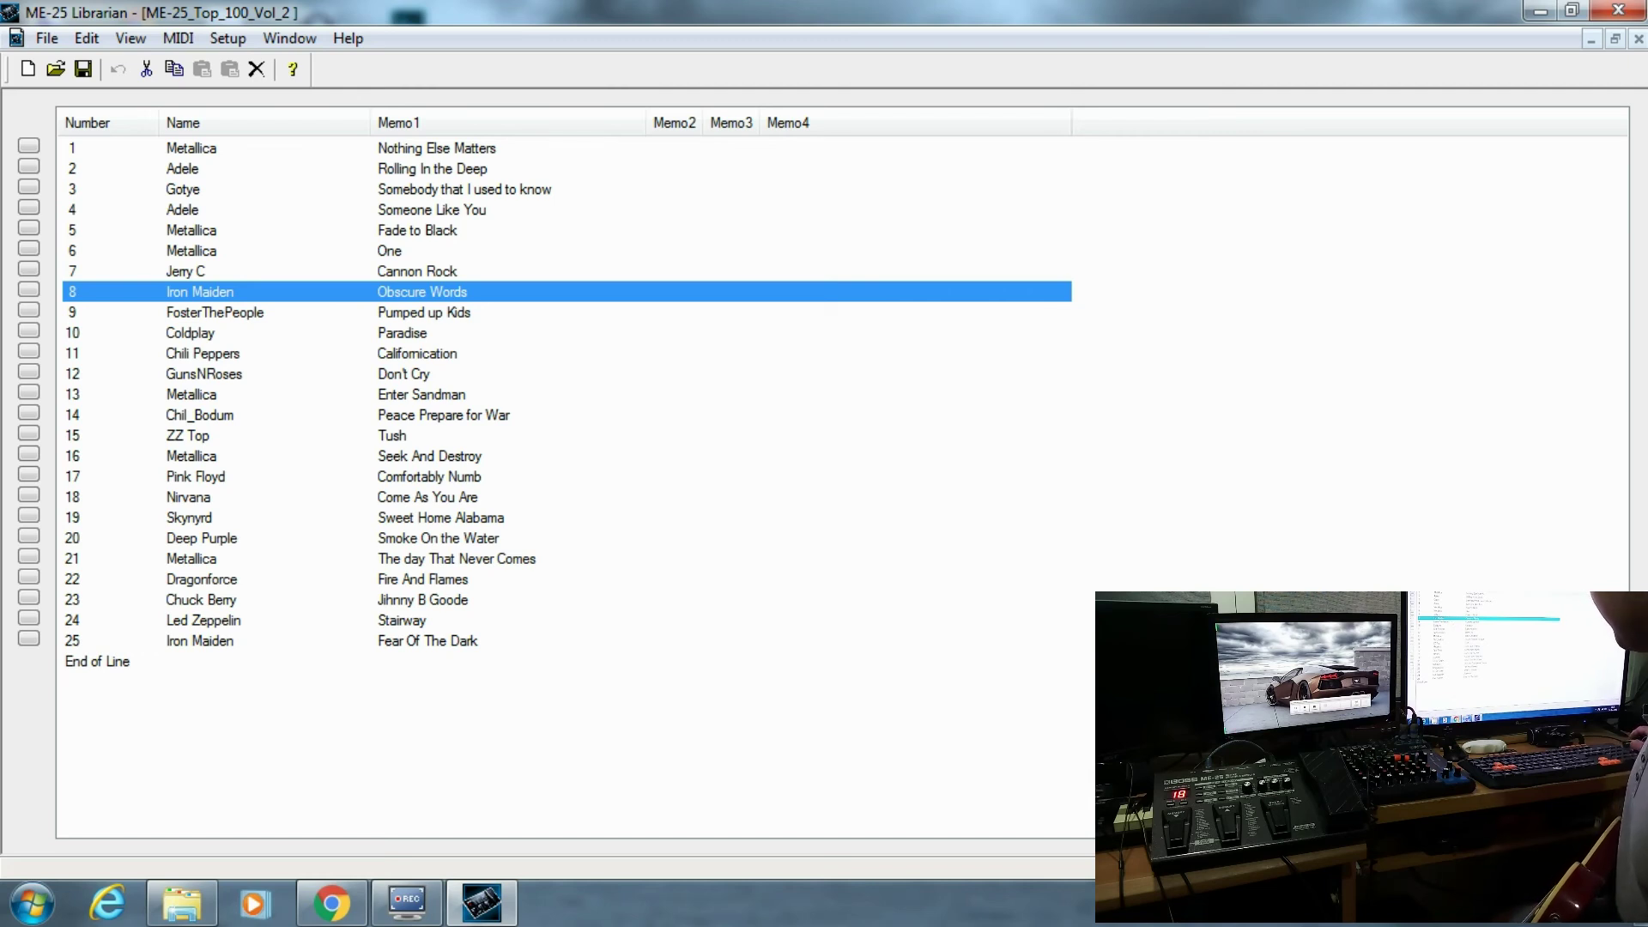
- Switch to Chrome, go back to the ME-25 updates and drivers list and open the ME-25 Gothic Sound Set page
left_click(332, 902)
left_click(25, 63)
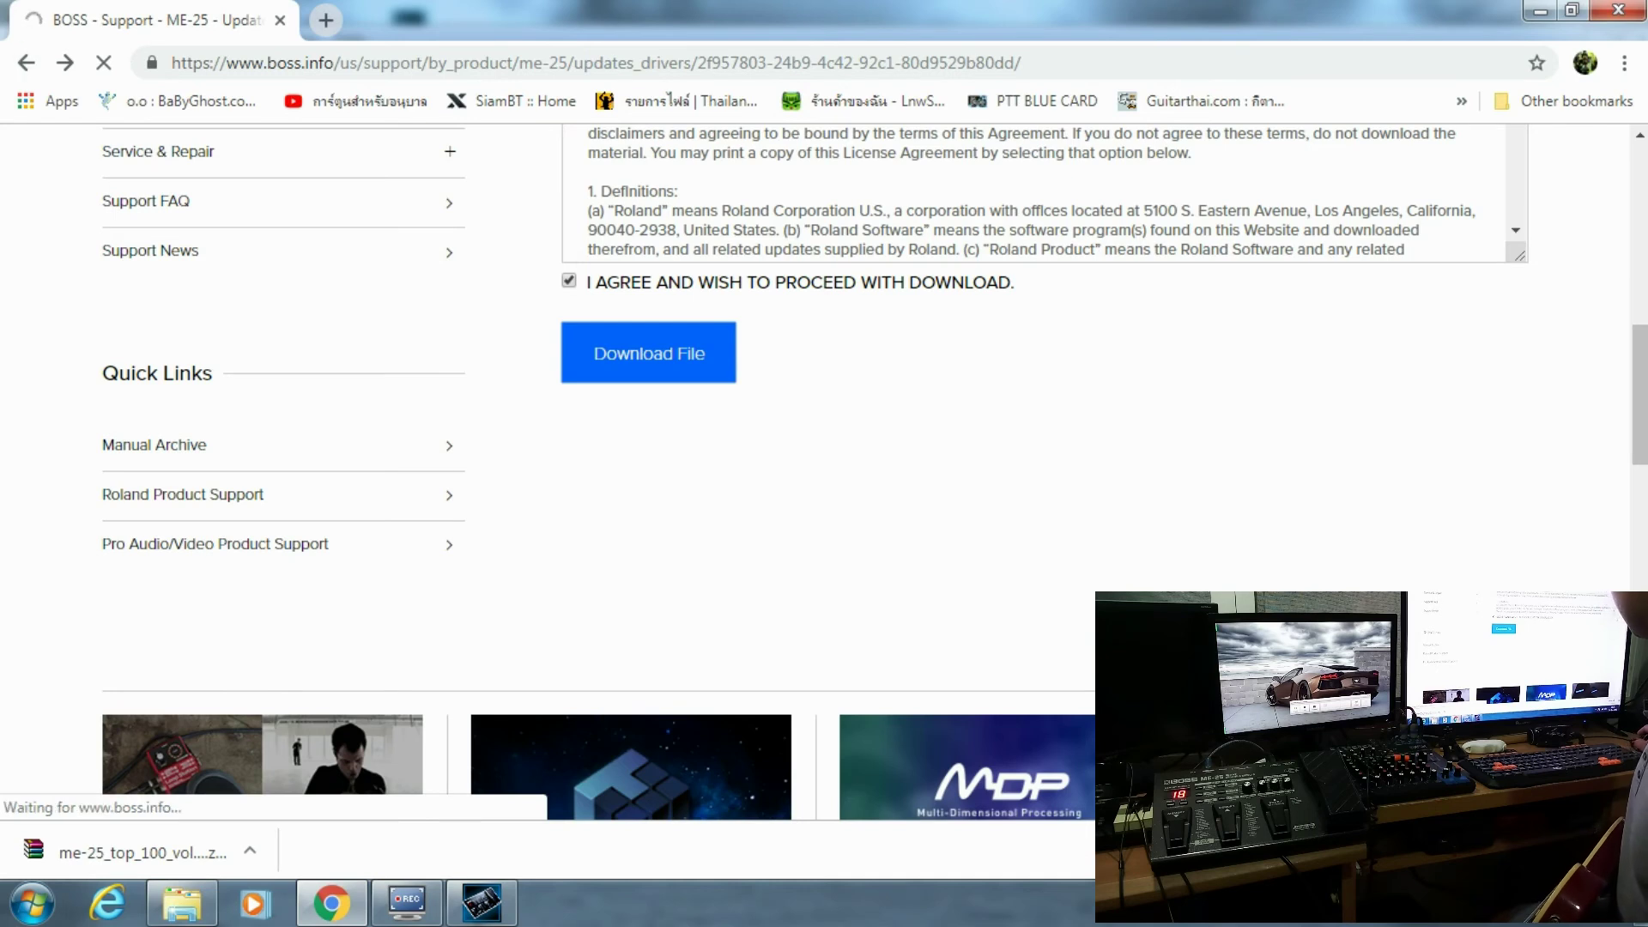
scroll(824, 463, "up", 4)
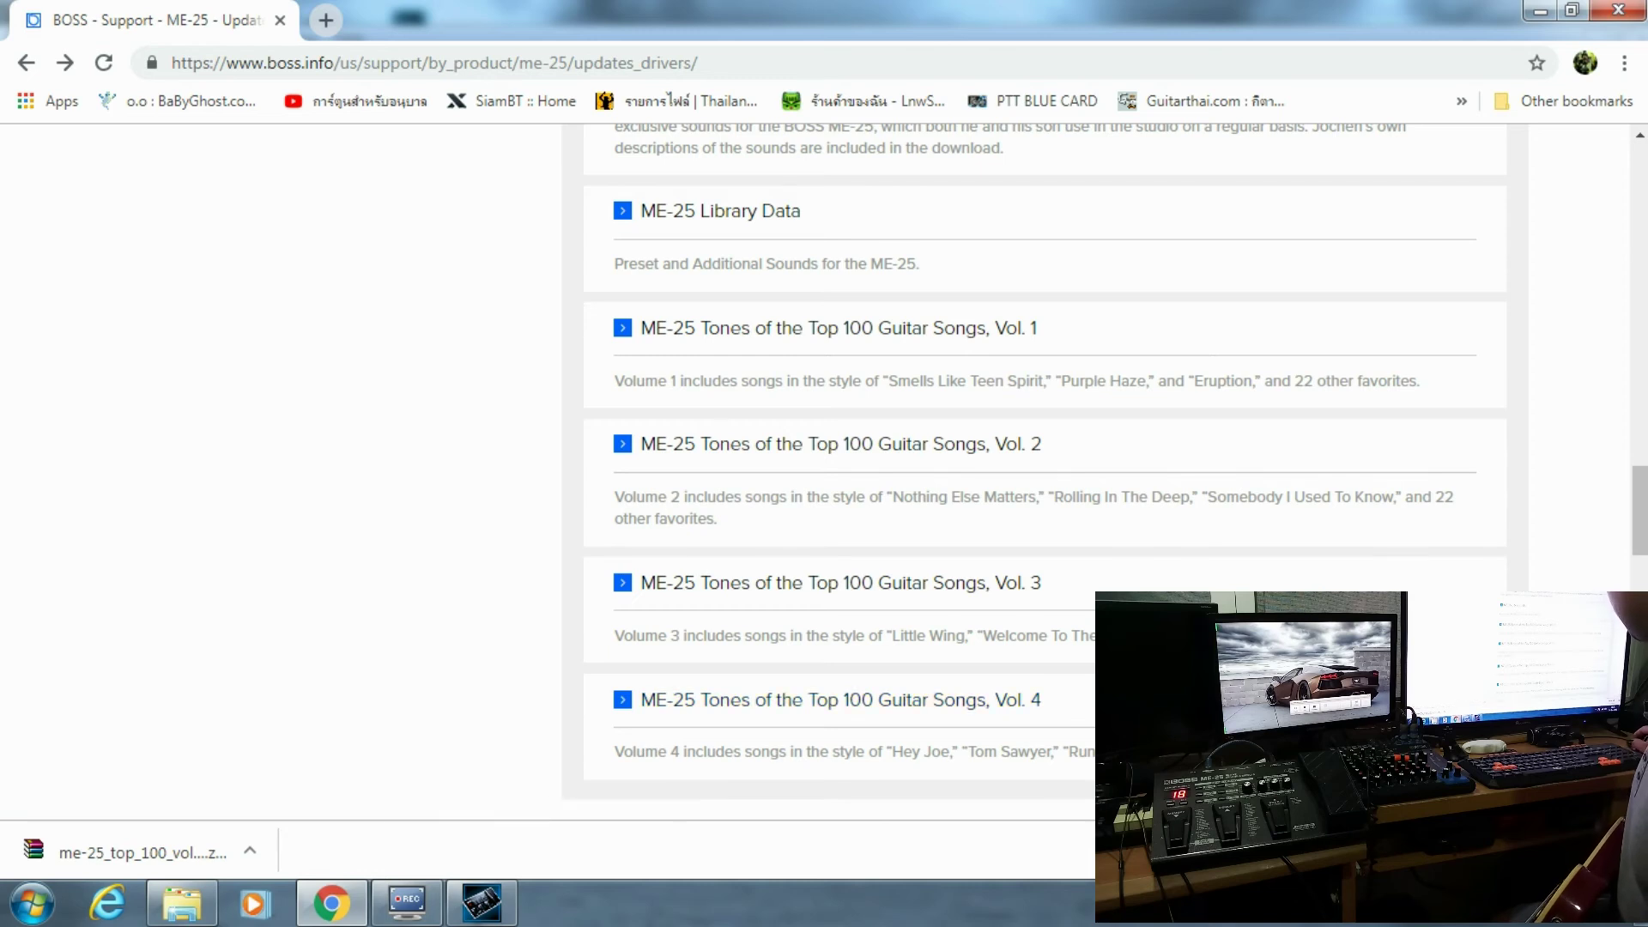
scroll(1030, 472, "up", 5)
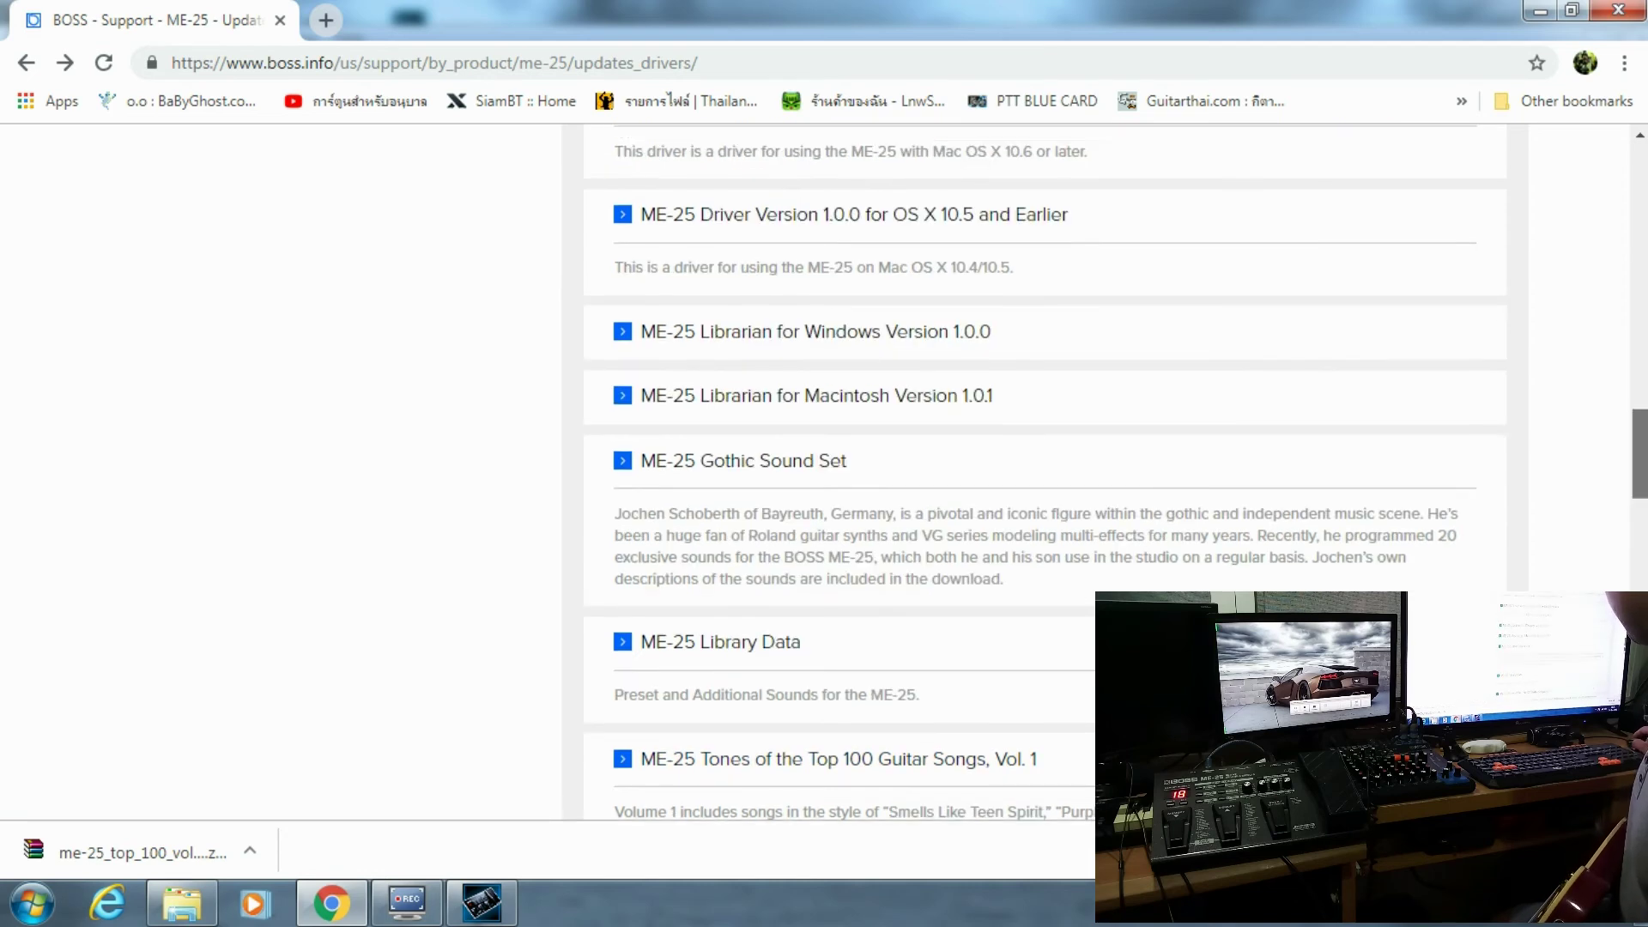
scroll(1030, 473, "down", 1)
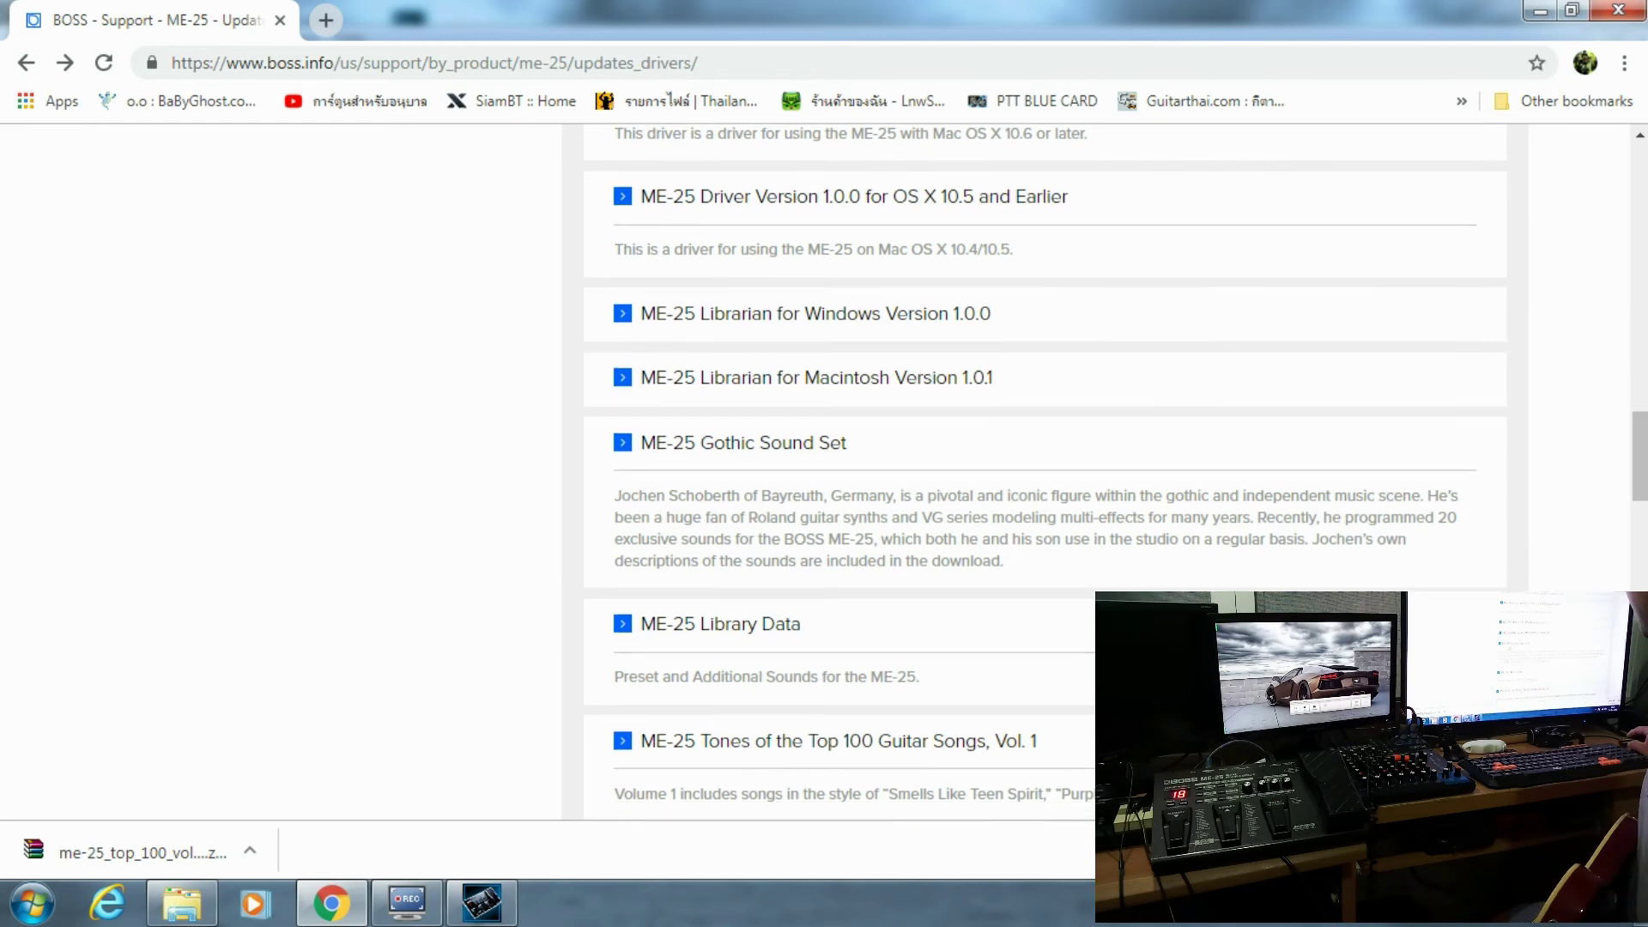
left_click(744, 442)
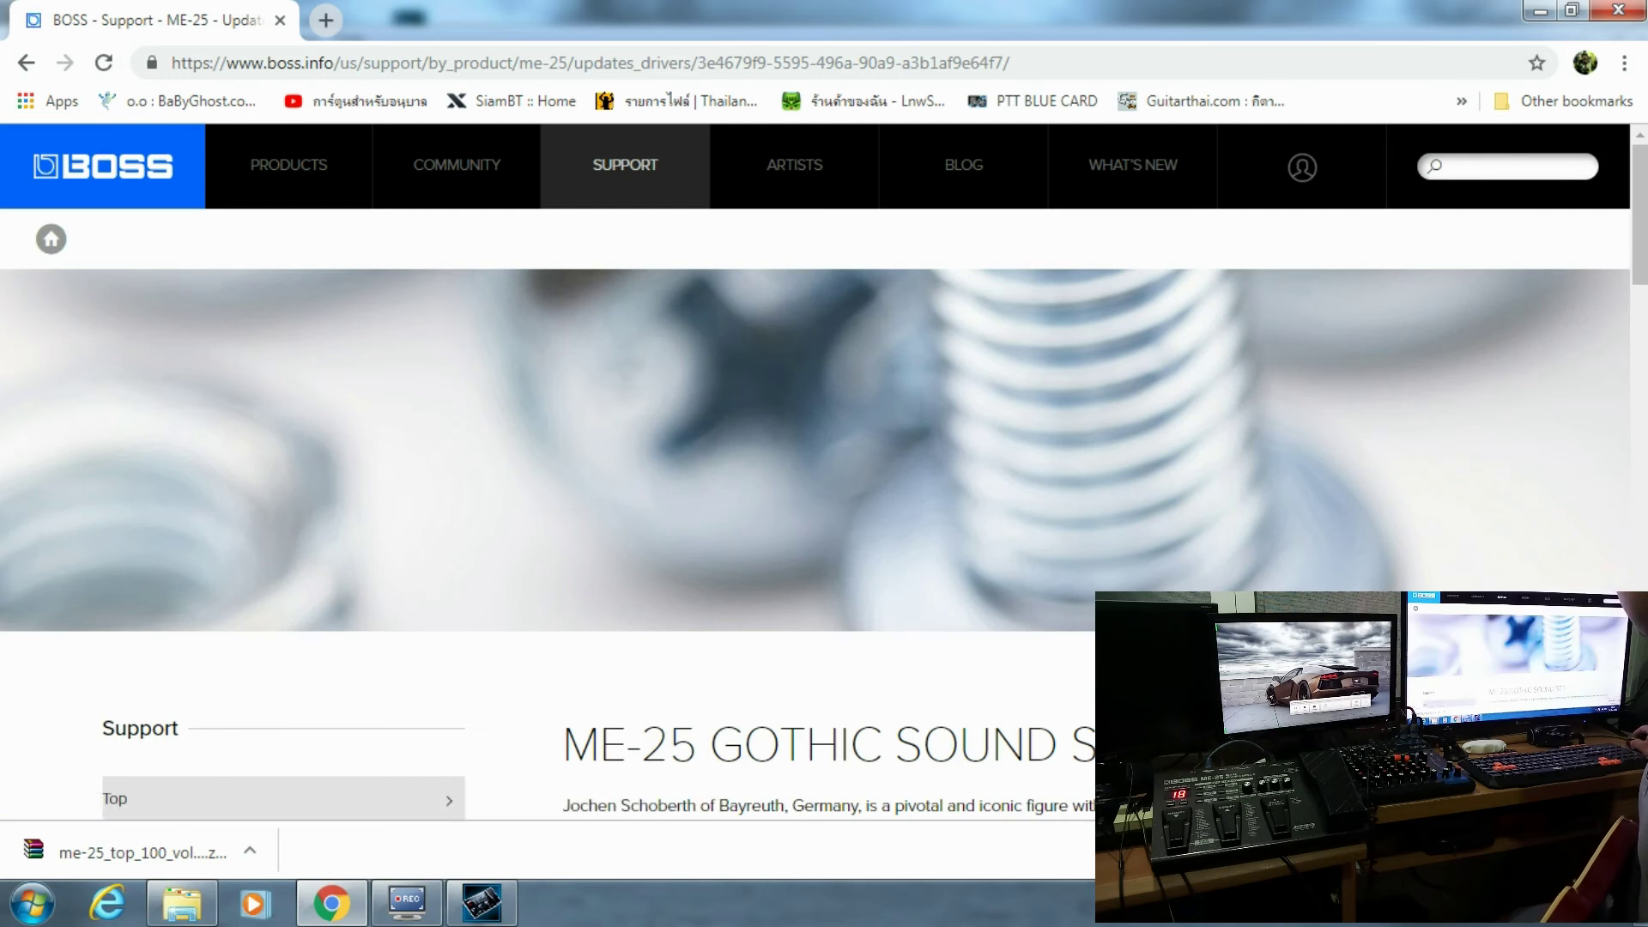
- Accept the license agreement and download the ME-25 Gothic Sound Set file
scroll(824, 472, "down", 10)
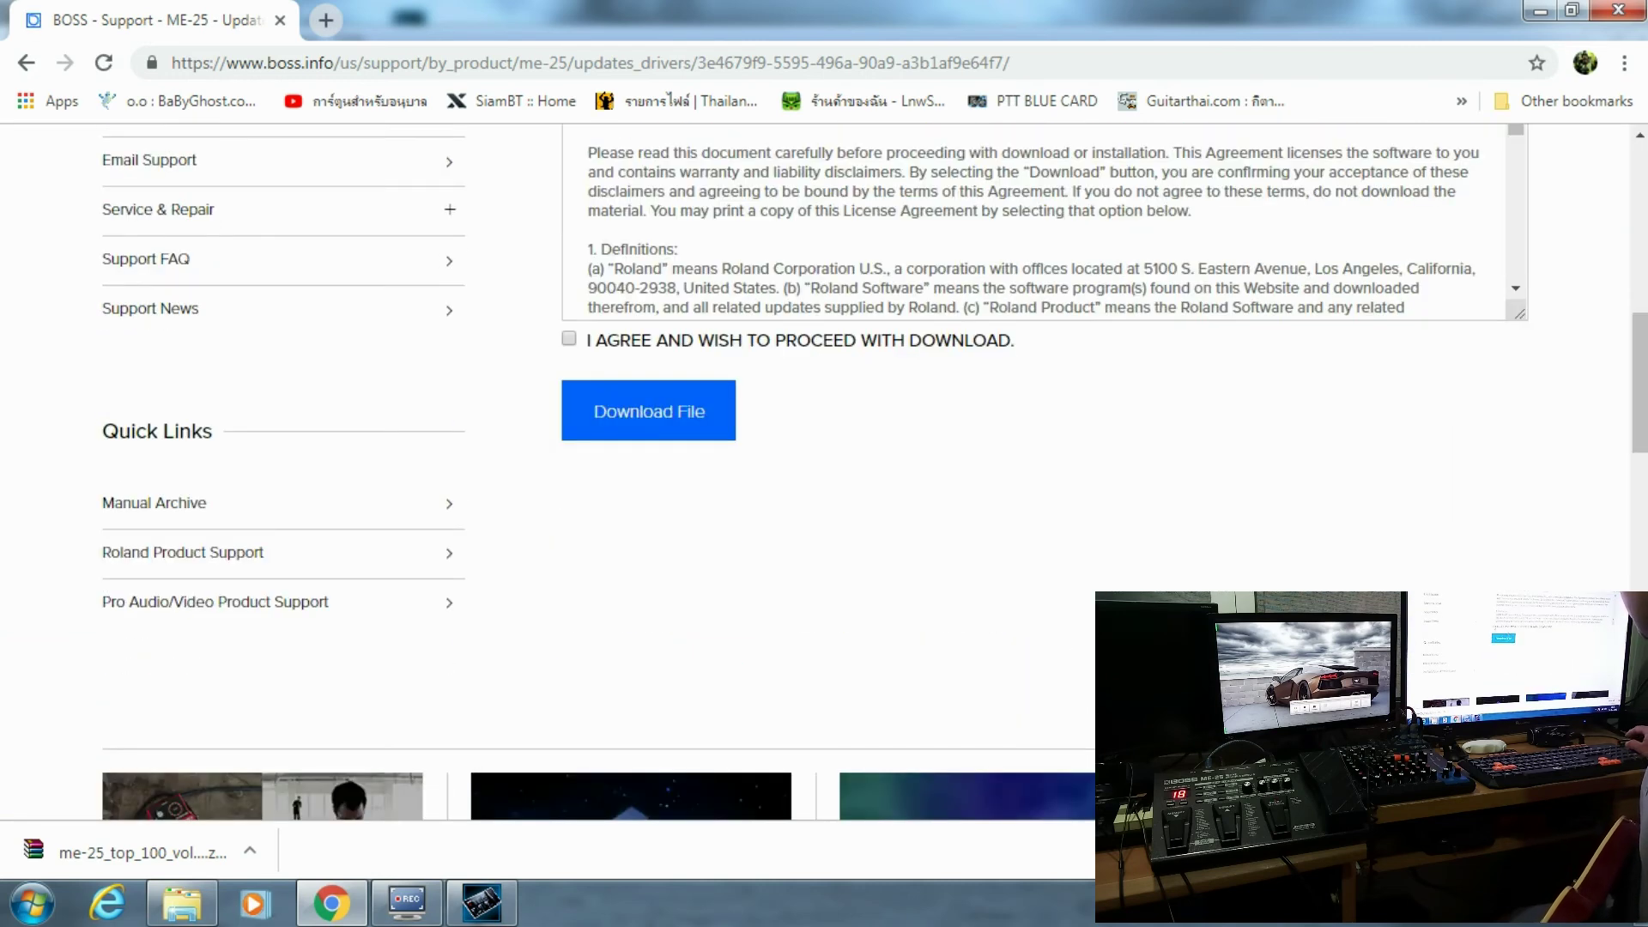
left_click(569, 339)
left_click(648, 412)
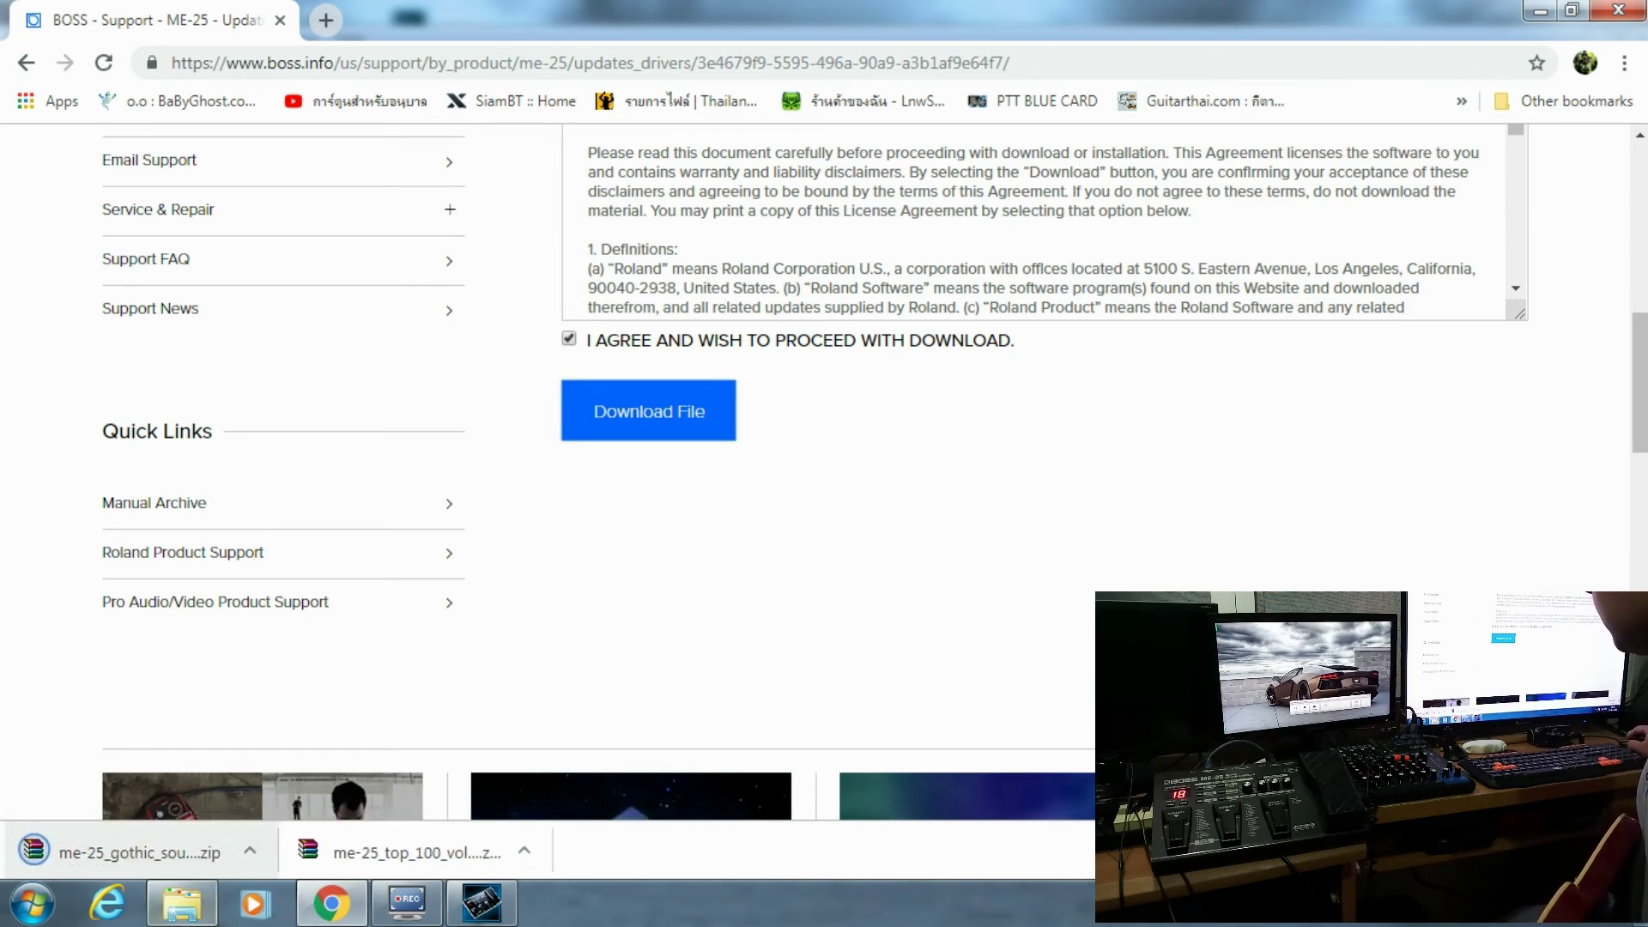
- Extract the me-25_gothic_sound_set archive in Downloads into its own folder, then close the file window
left_click(182, 902)
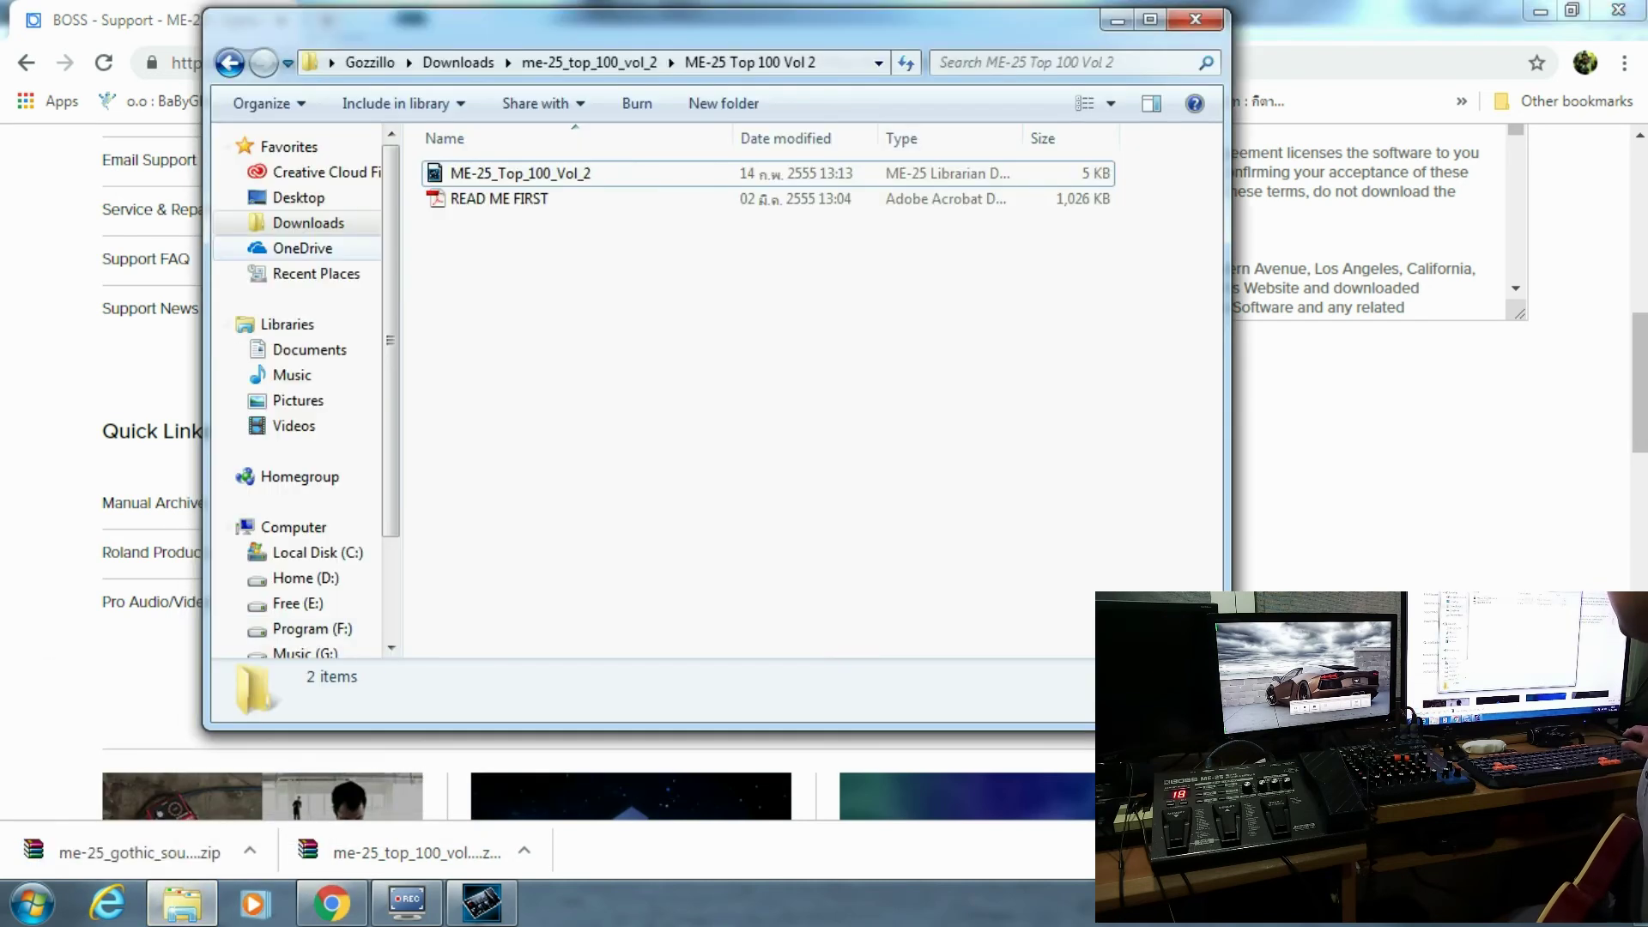
key("BackSpace")
key("BackSpace")
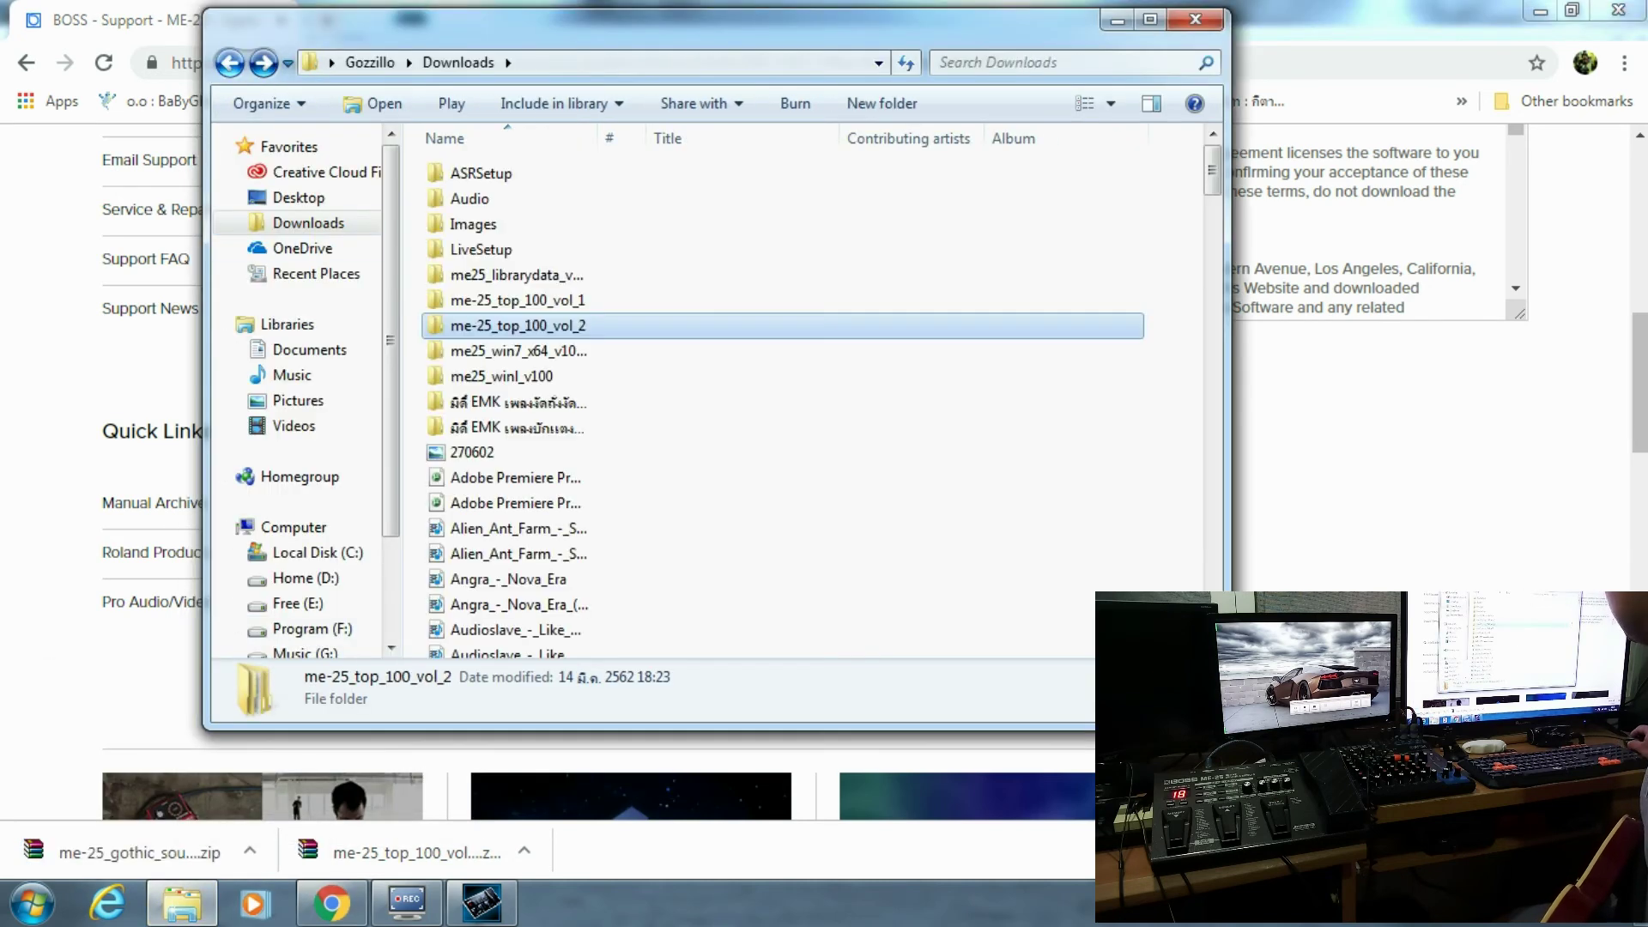
left_click_drag(1211, 170, 1211, 488)
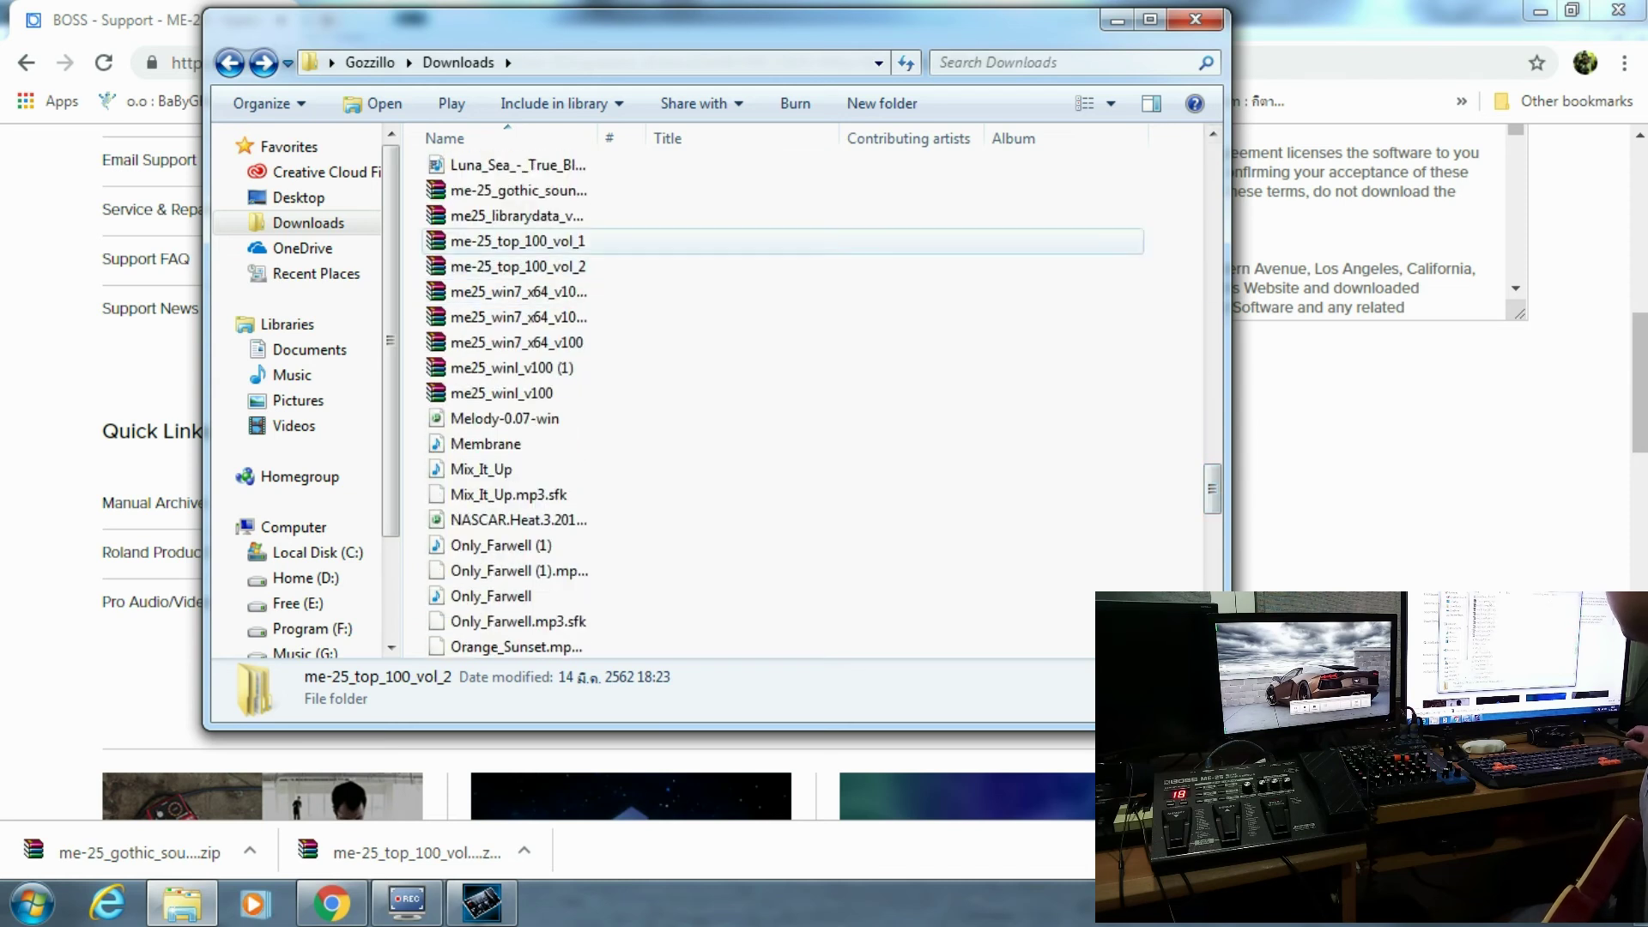
left_click(518, 190)
right_click(533, 192)
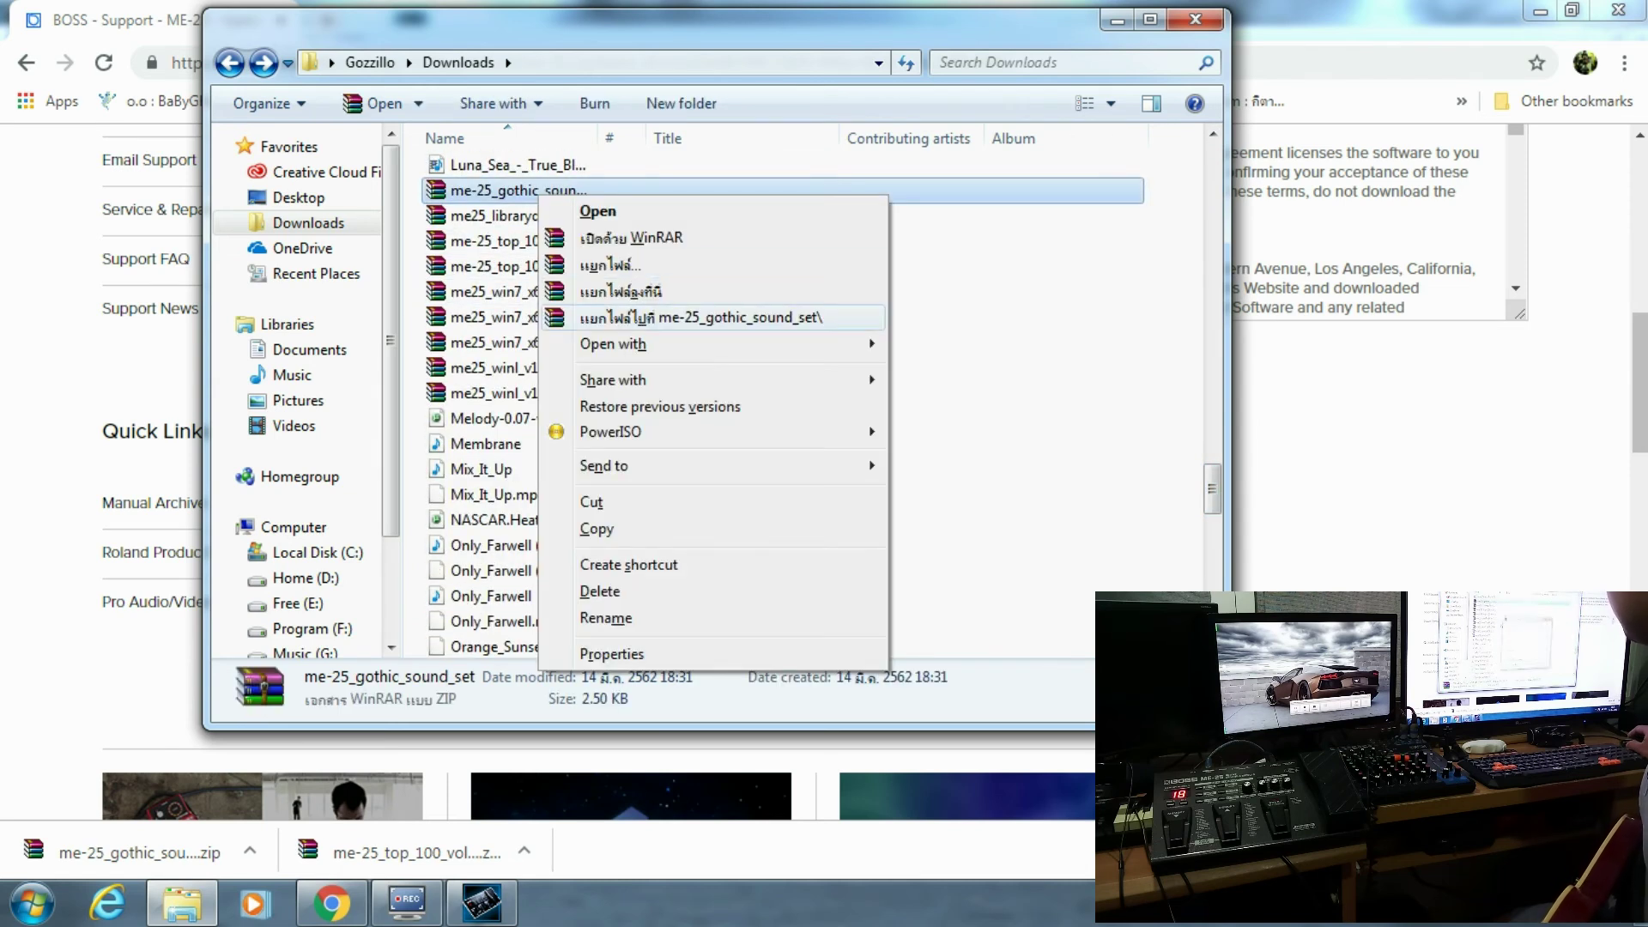
left_click(600, 317)
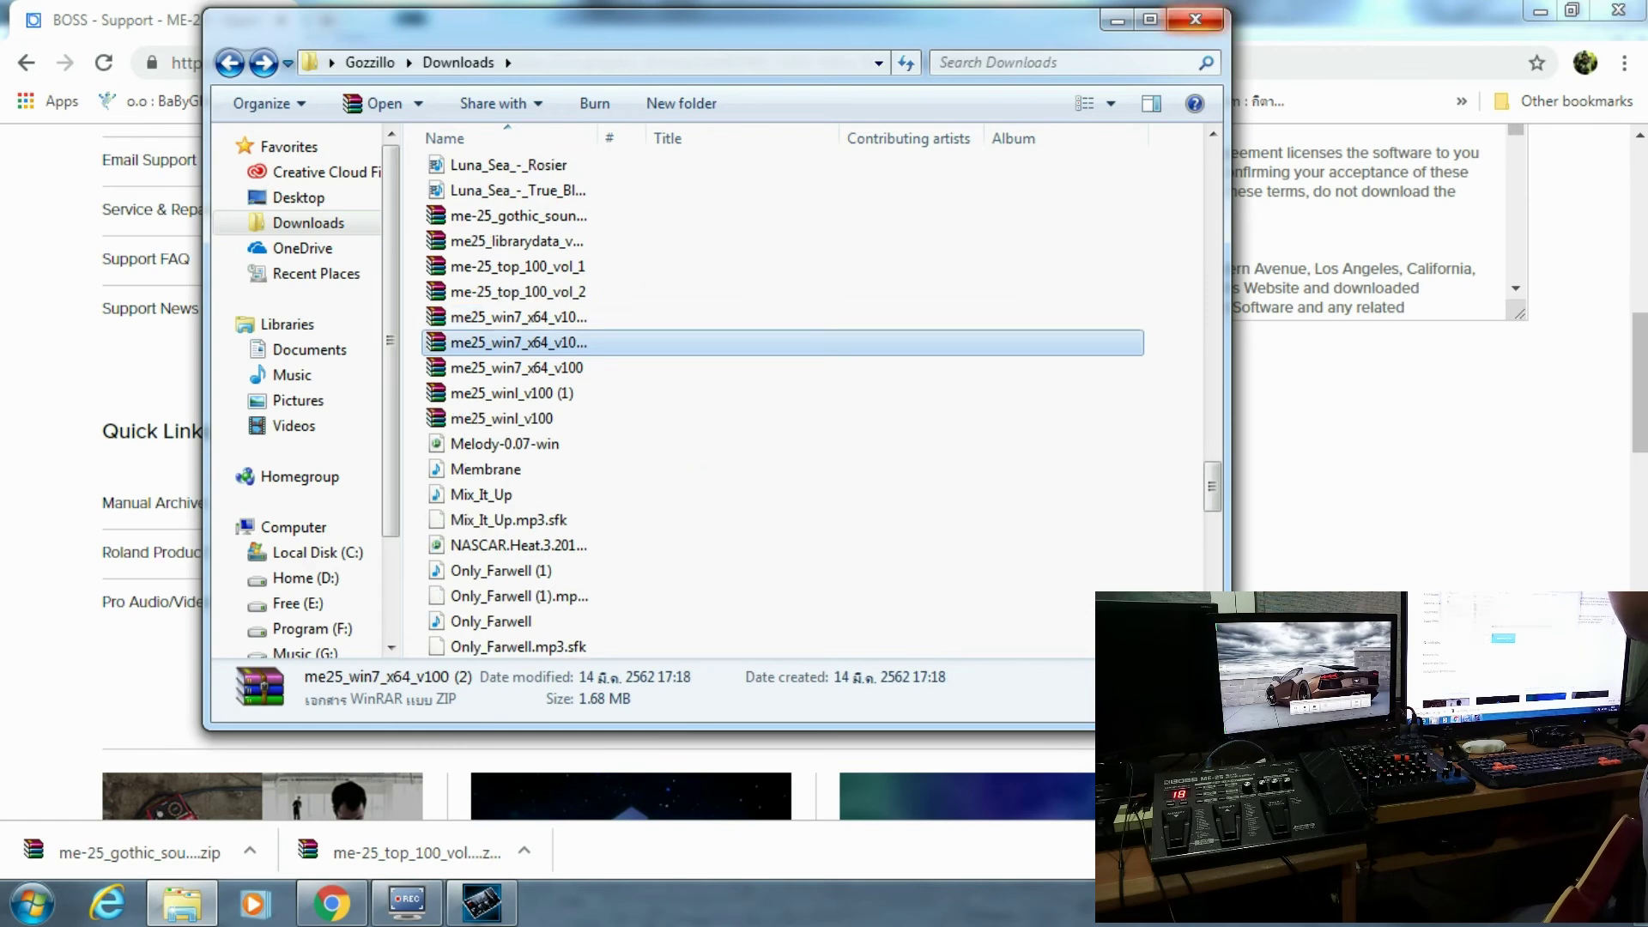
left_click(1195, 19)
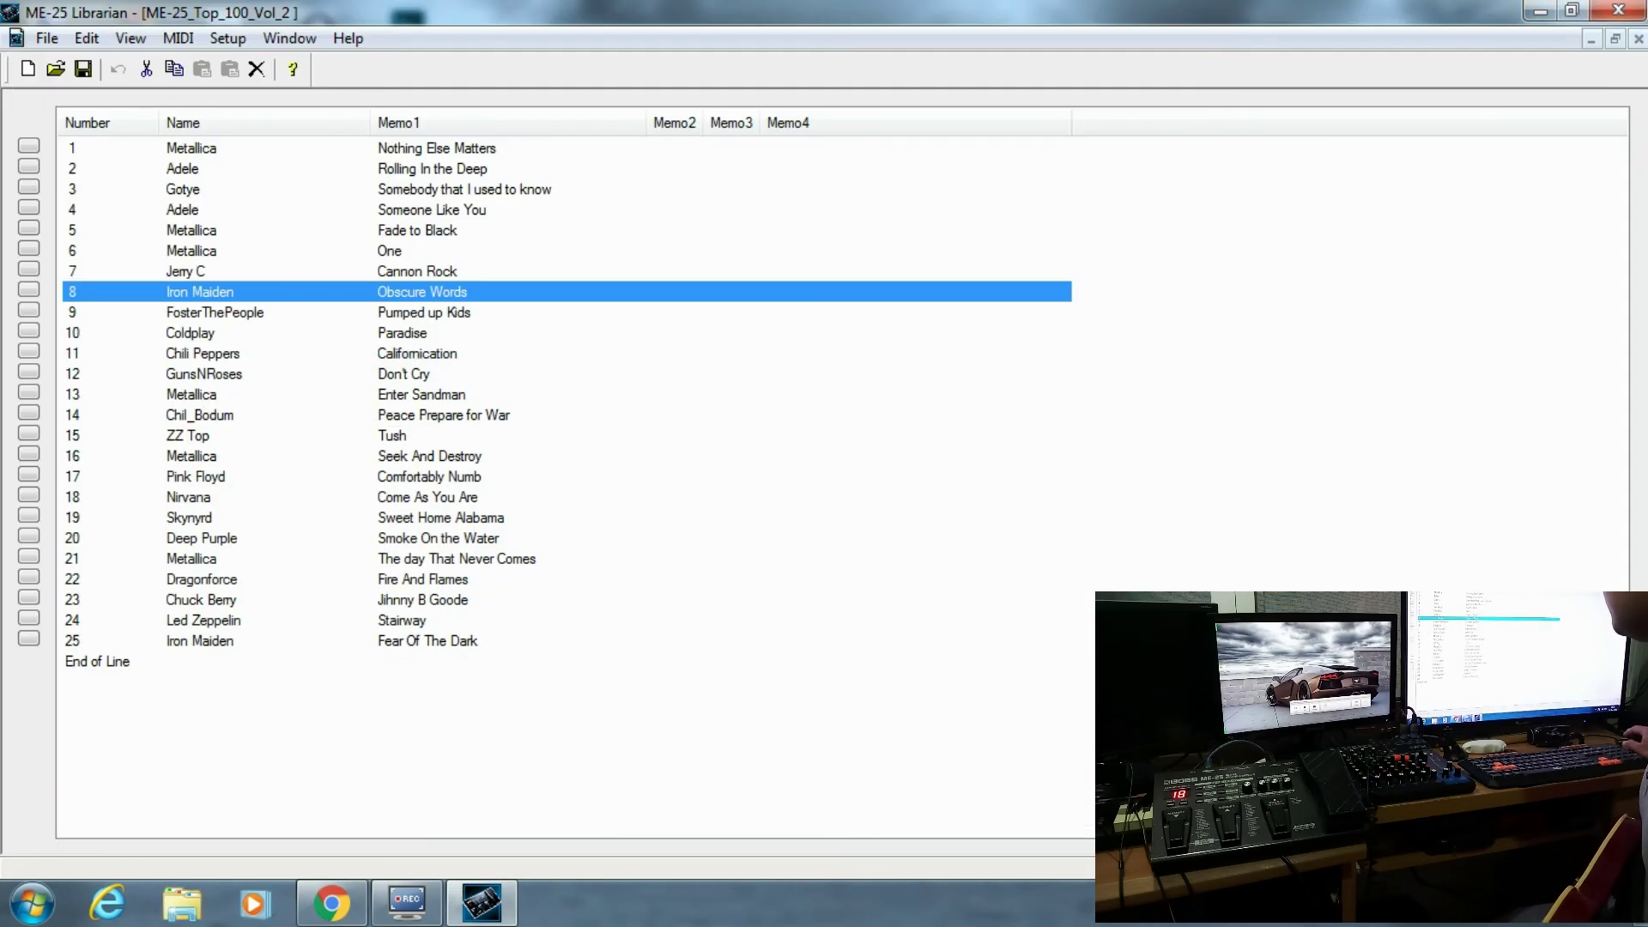
- In ME-25 Librarian, open the ME-25Gothic file from the extracted me-25_gothic_sound_set folder and widen its Name column to show full patch names
left_click(55, 68)
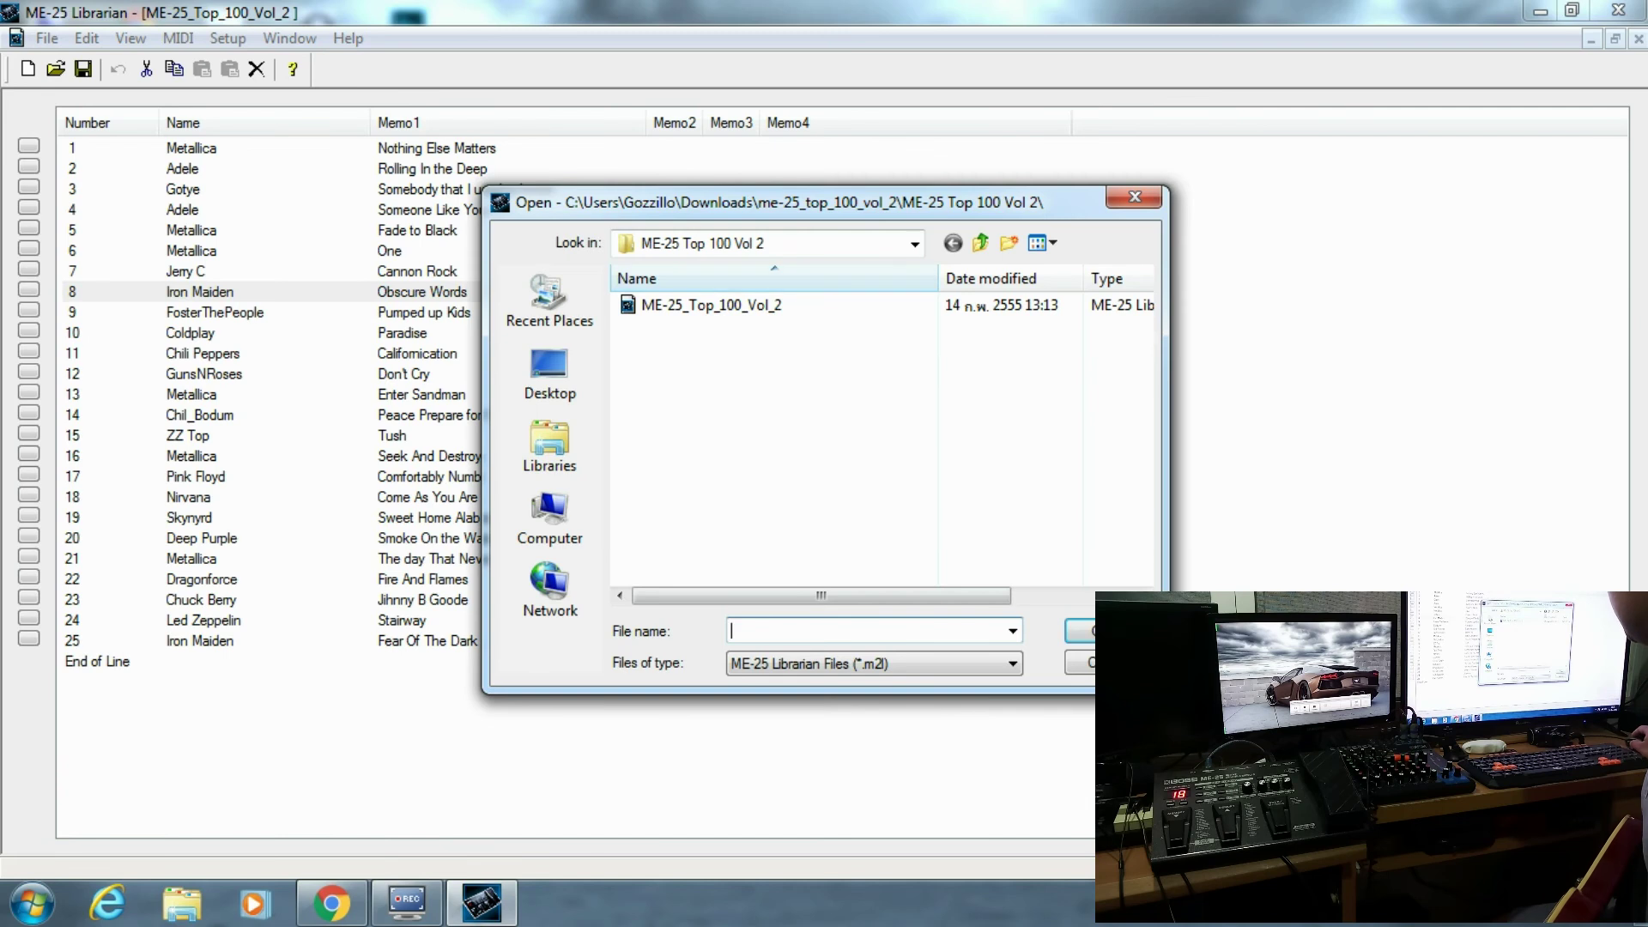
left_click(914, 244)
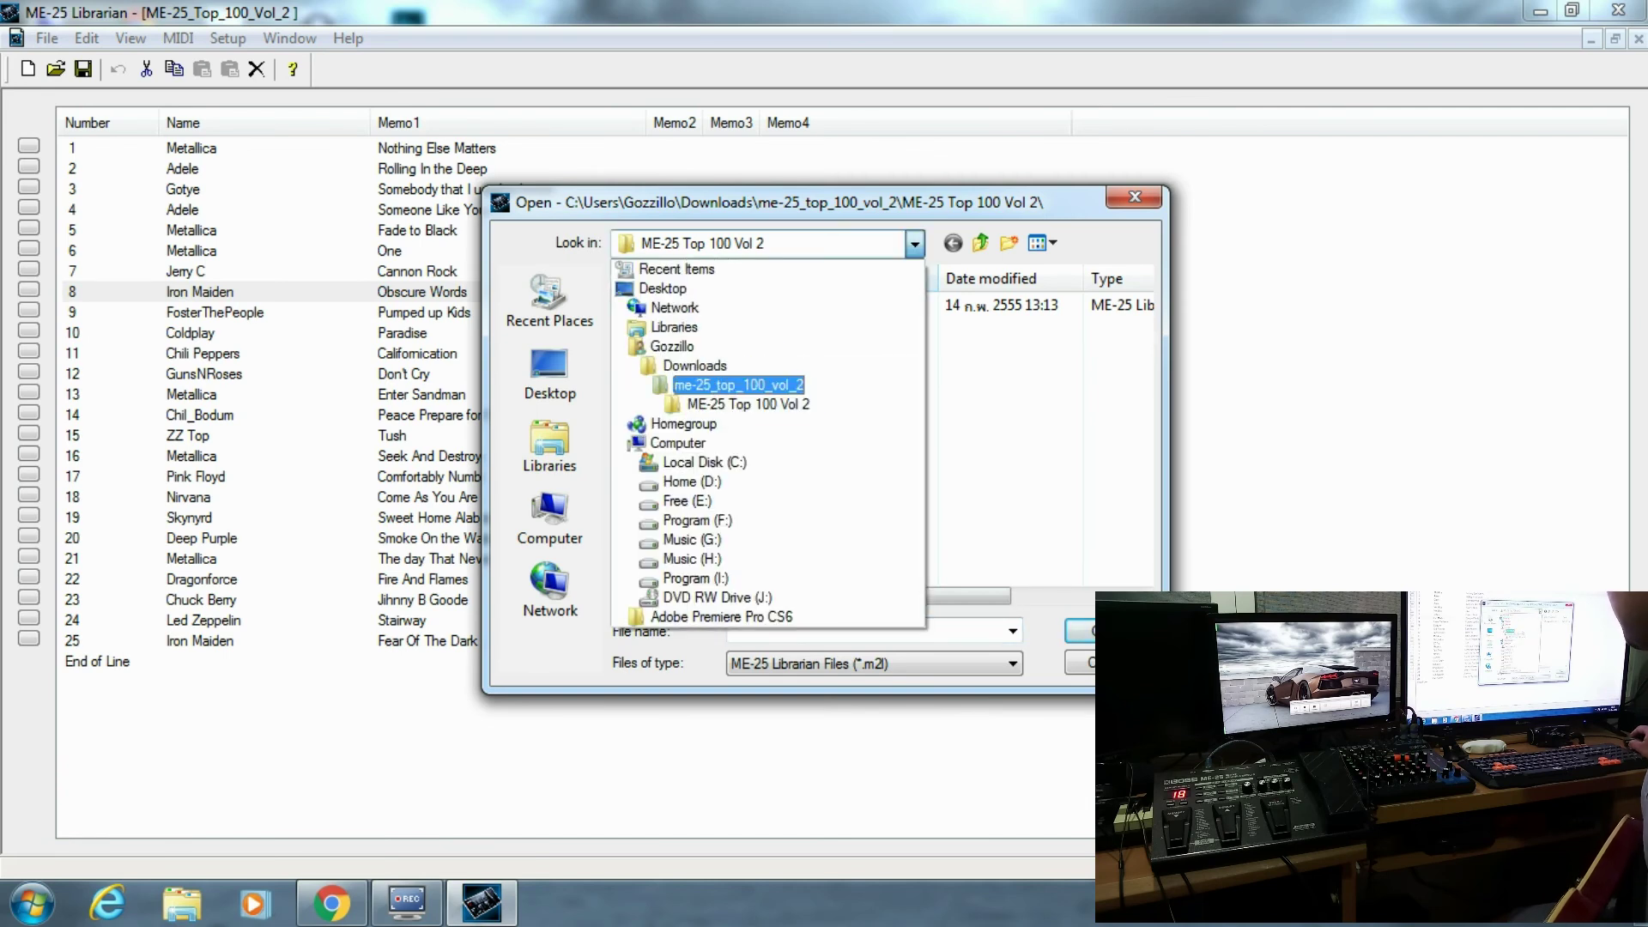
left_click(691, 367)
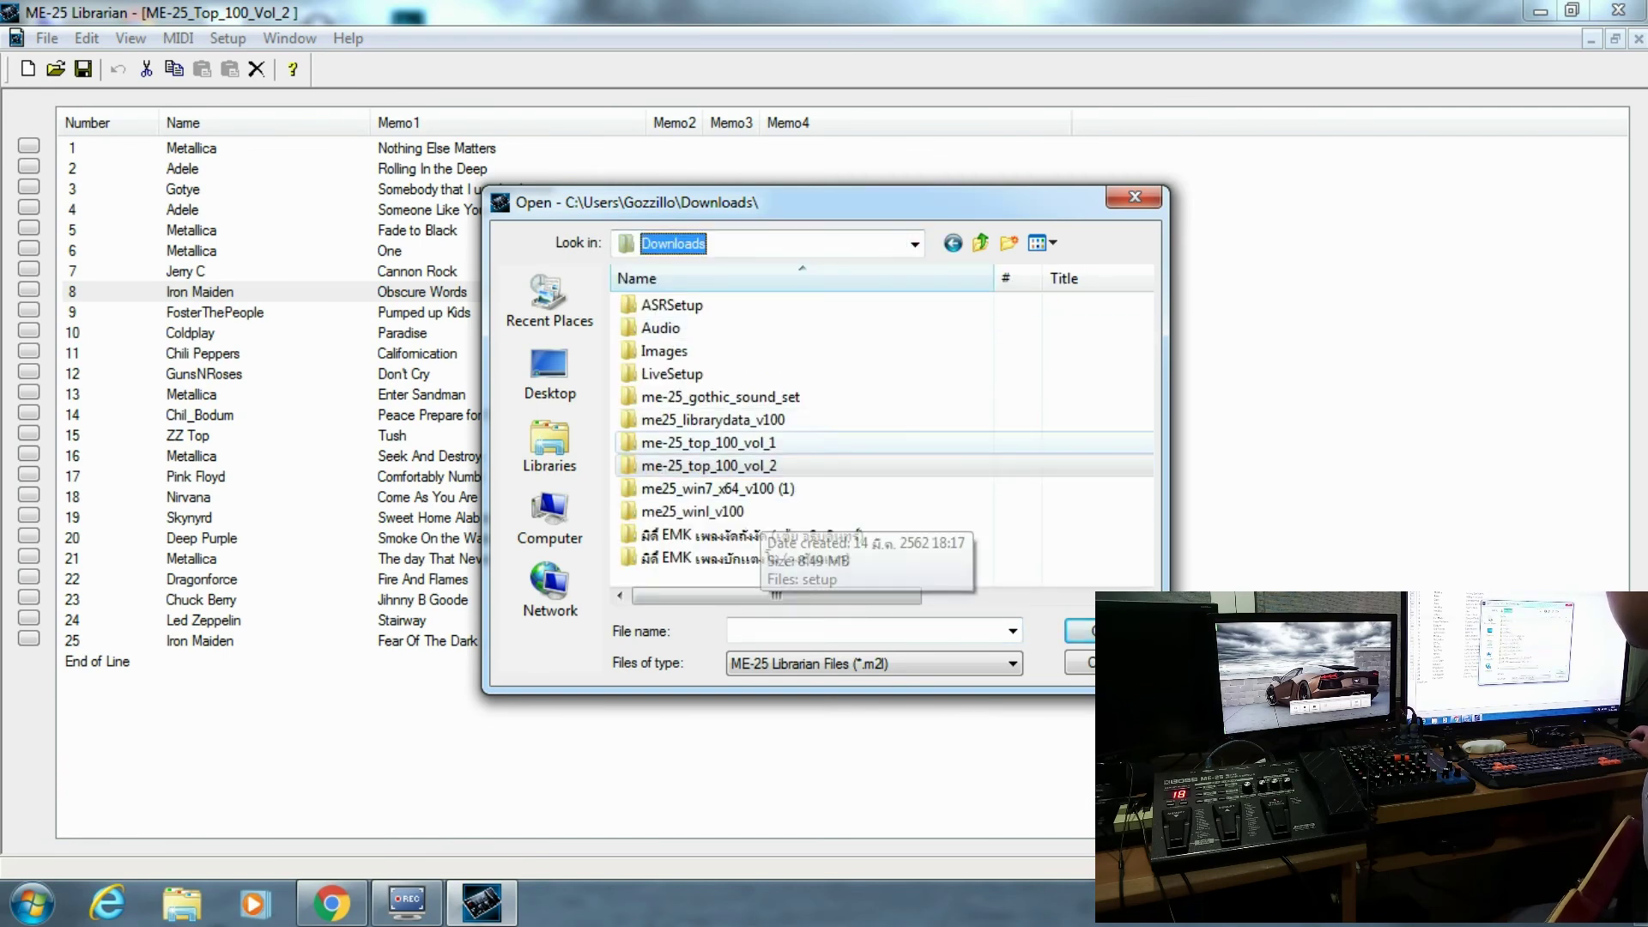
double_click(720, 396)
double_click(721, 397)
double_click(678, 307)
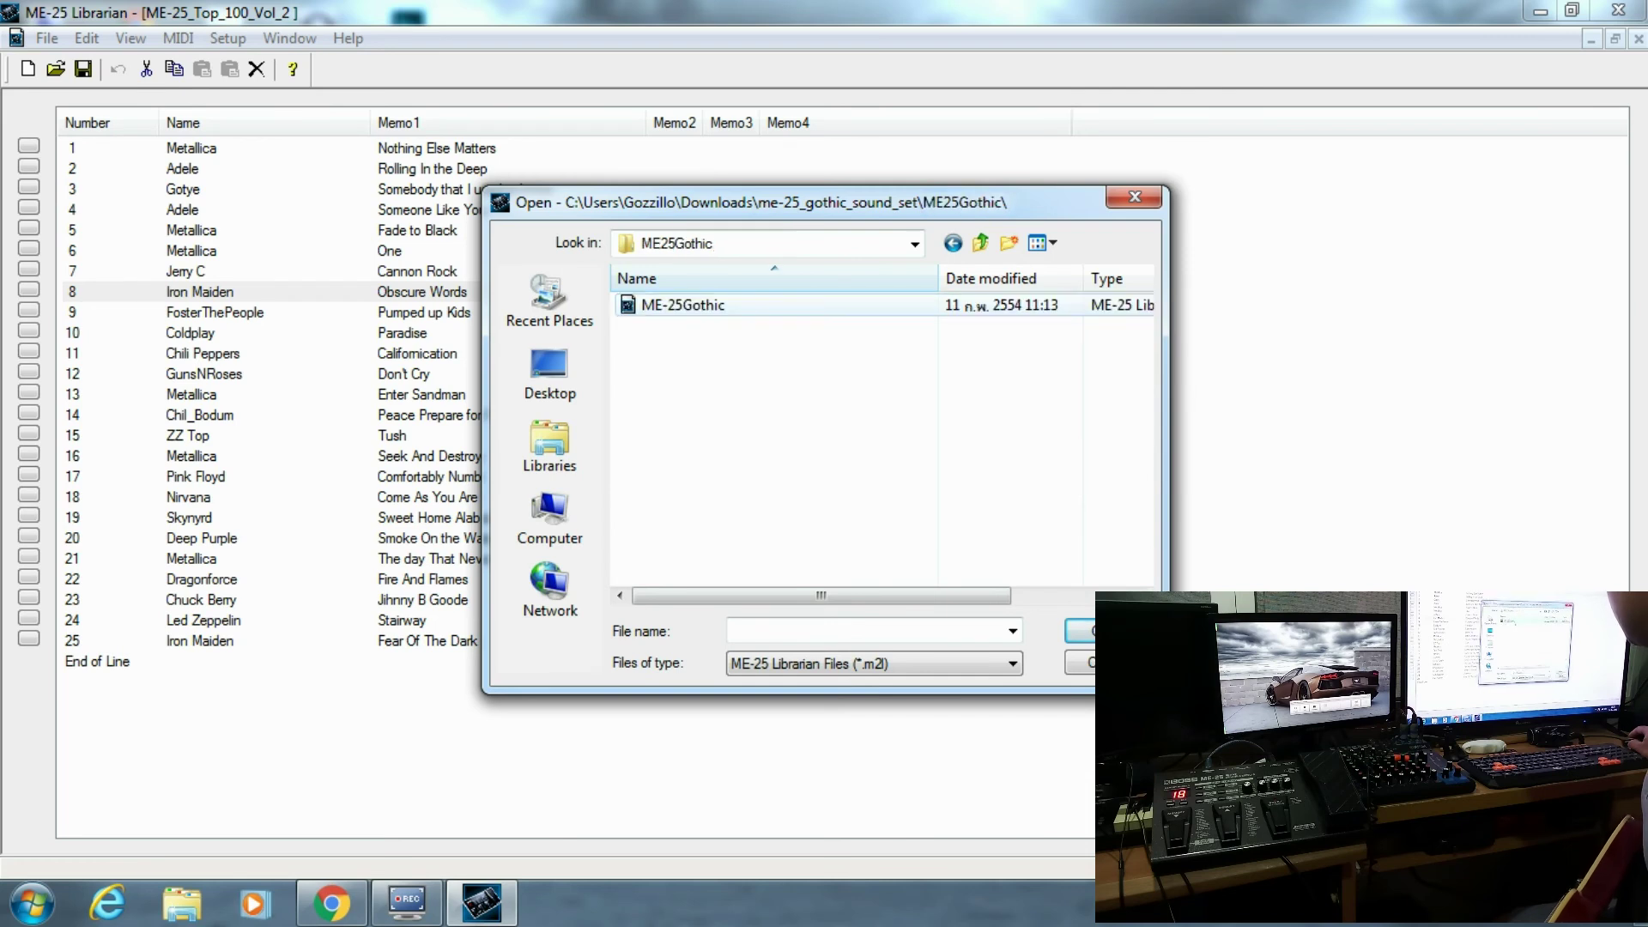
double_click(684, 306)
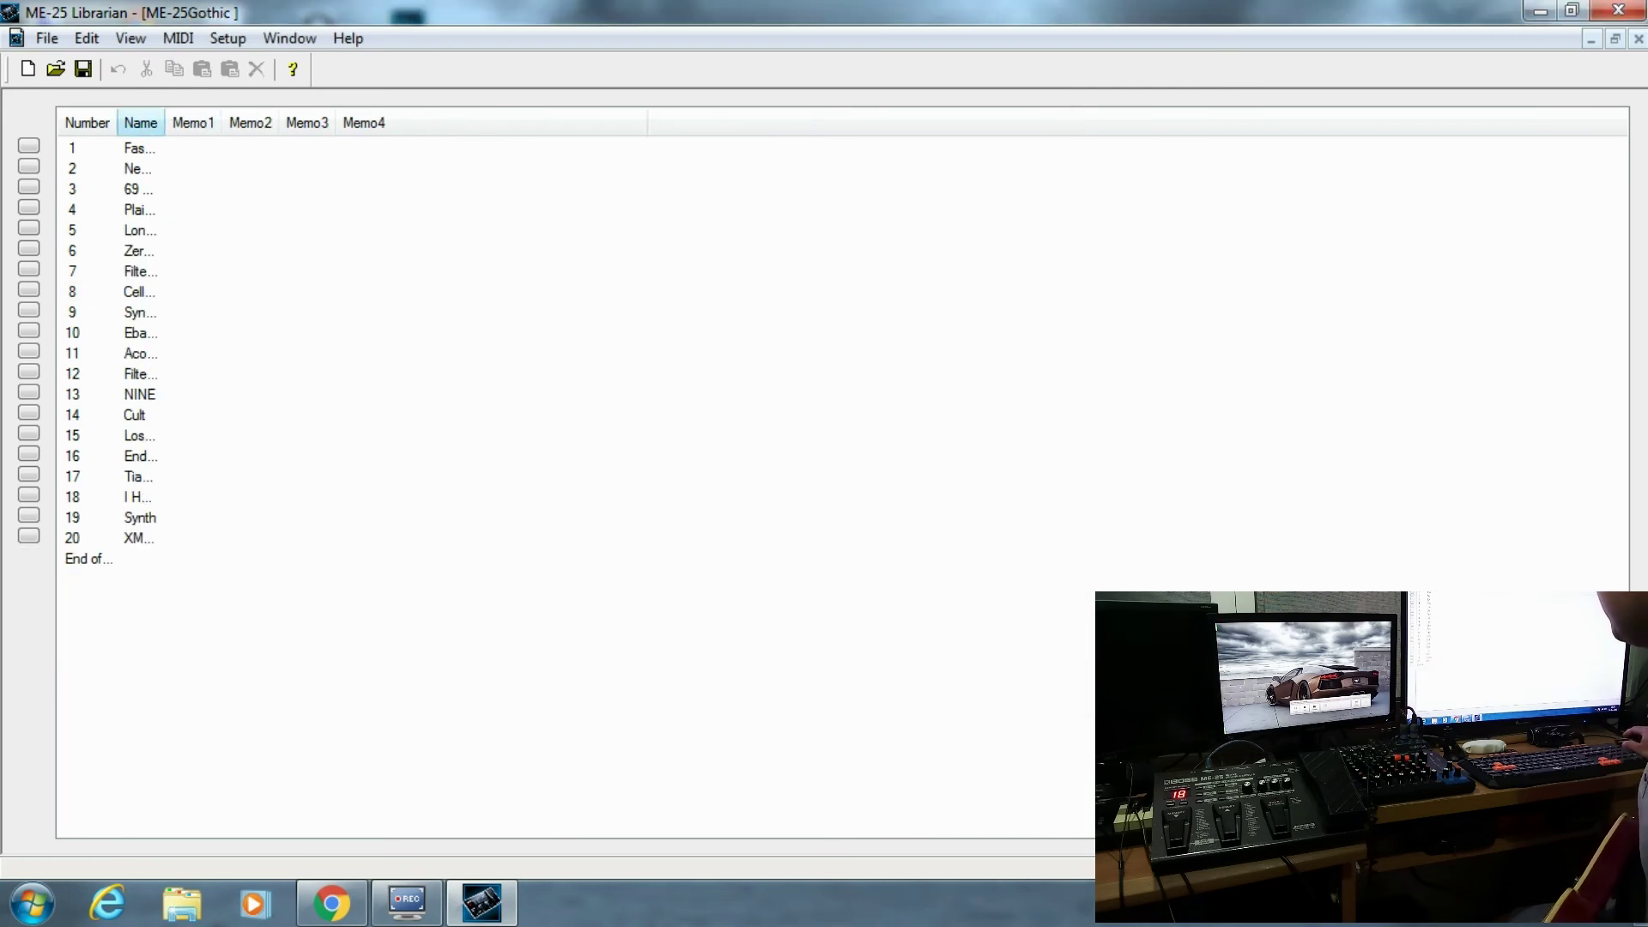
left_click_drag(165, 123, 327, 123)
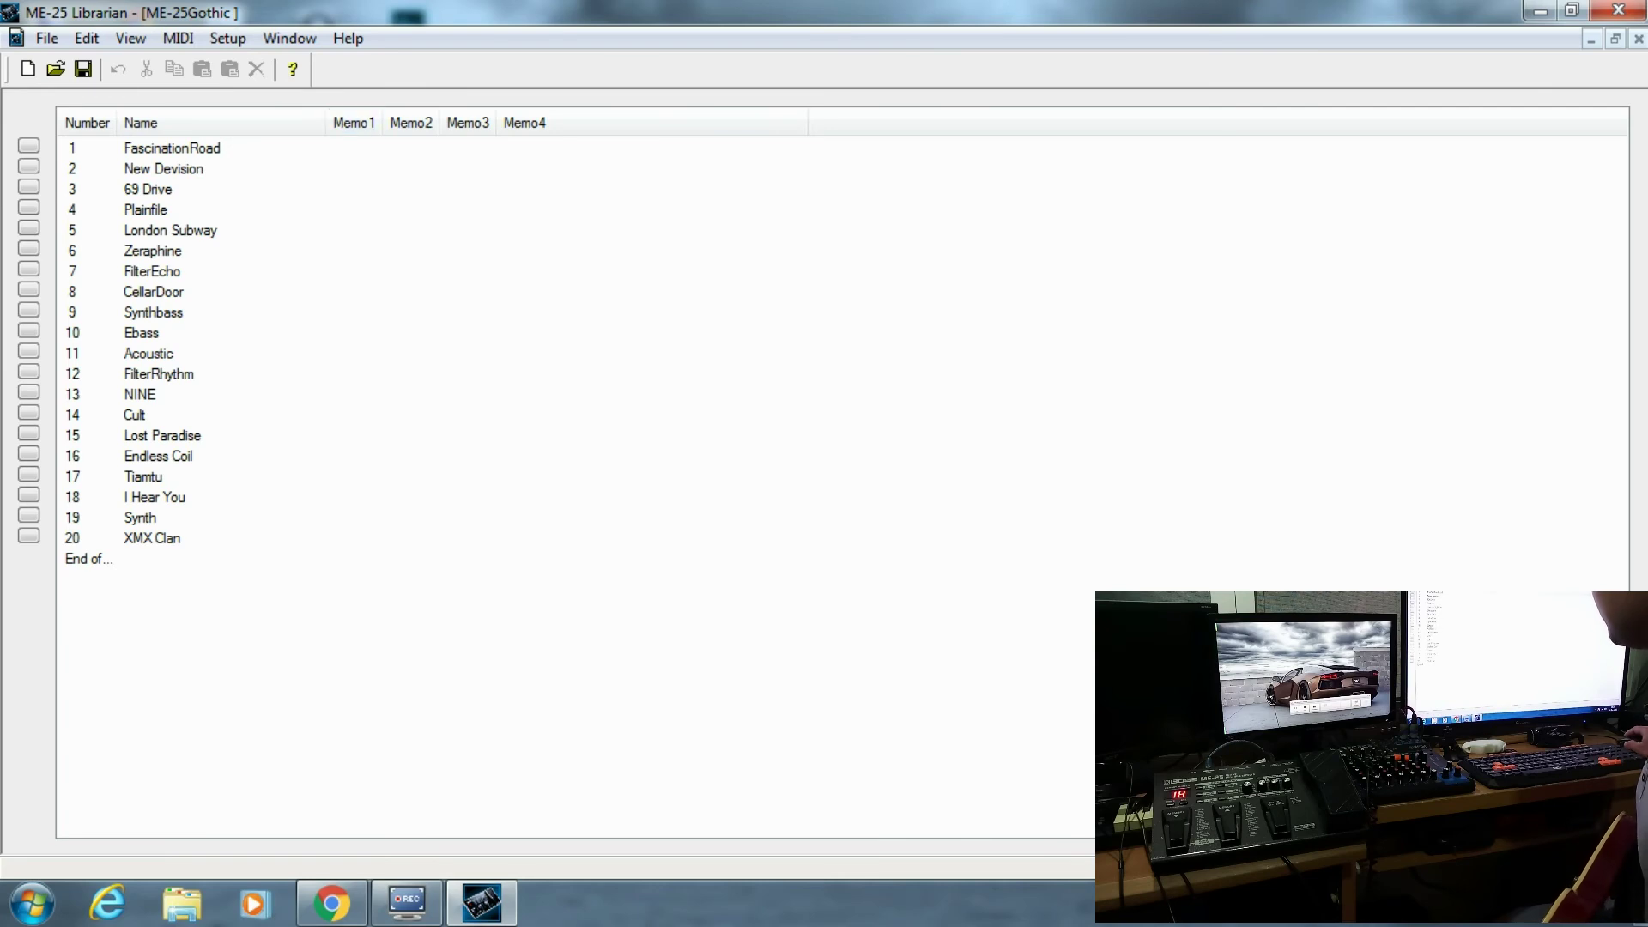
- Preview the Ebass, Acoustic, Synthbass, 69 Drive, Cult and London Subway patches of the Gothic set
left_click(141, 333)
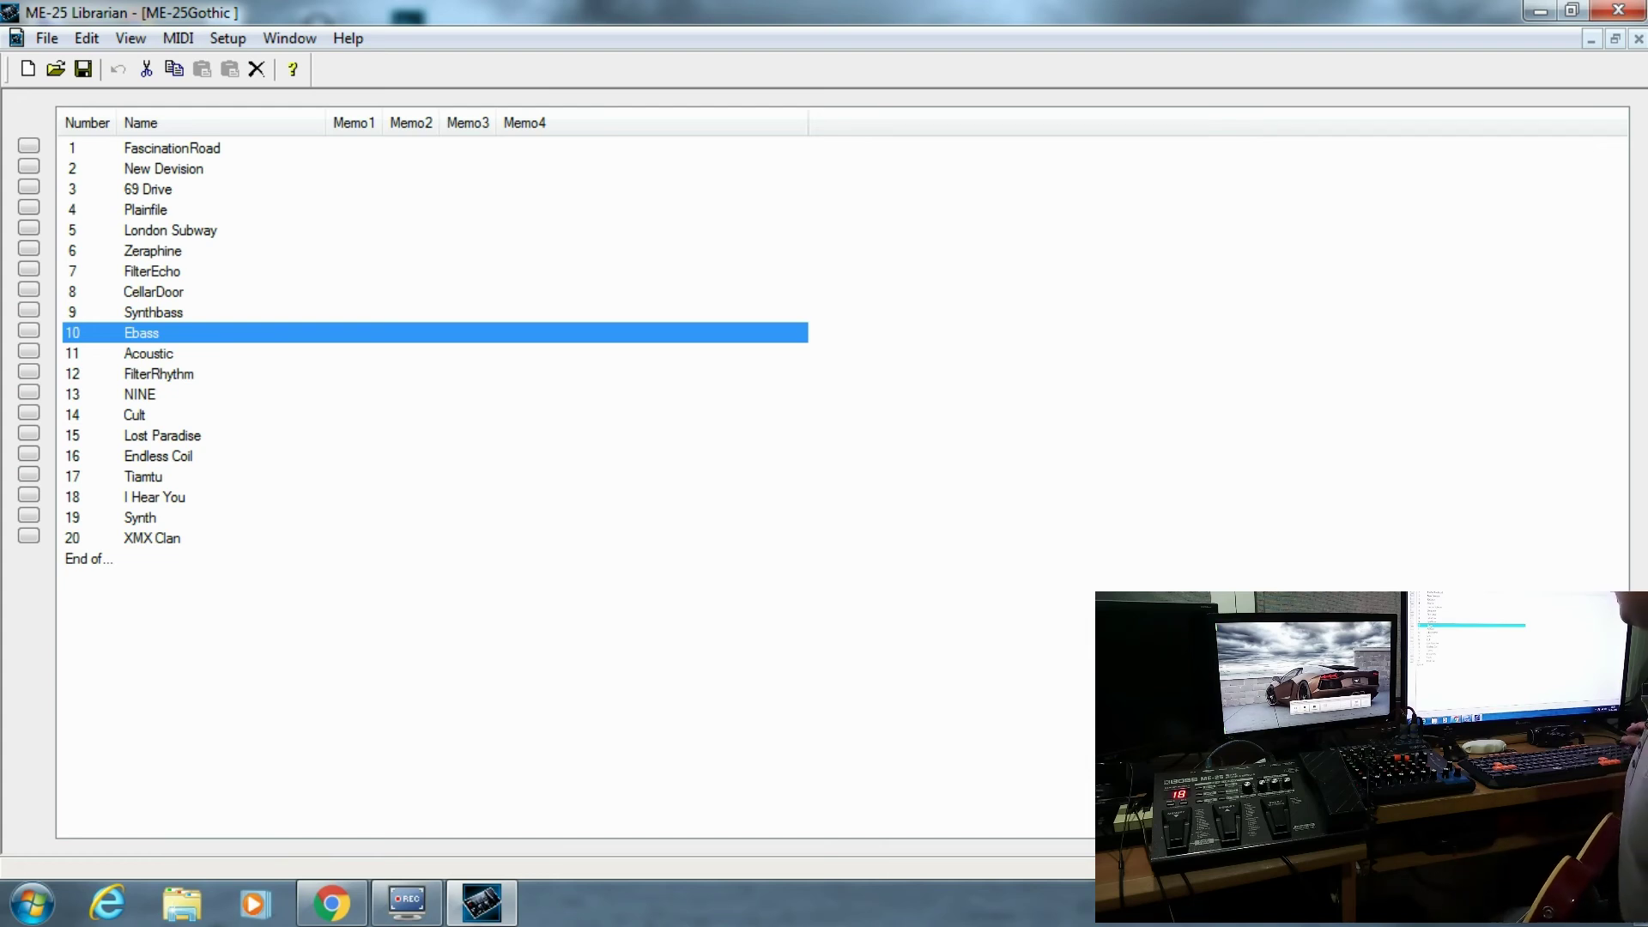
key("Down")
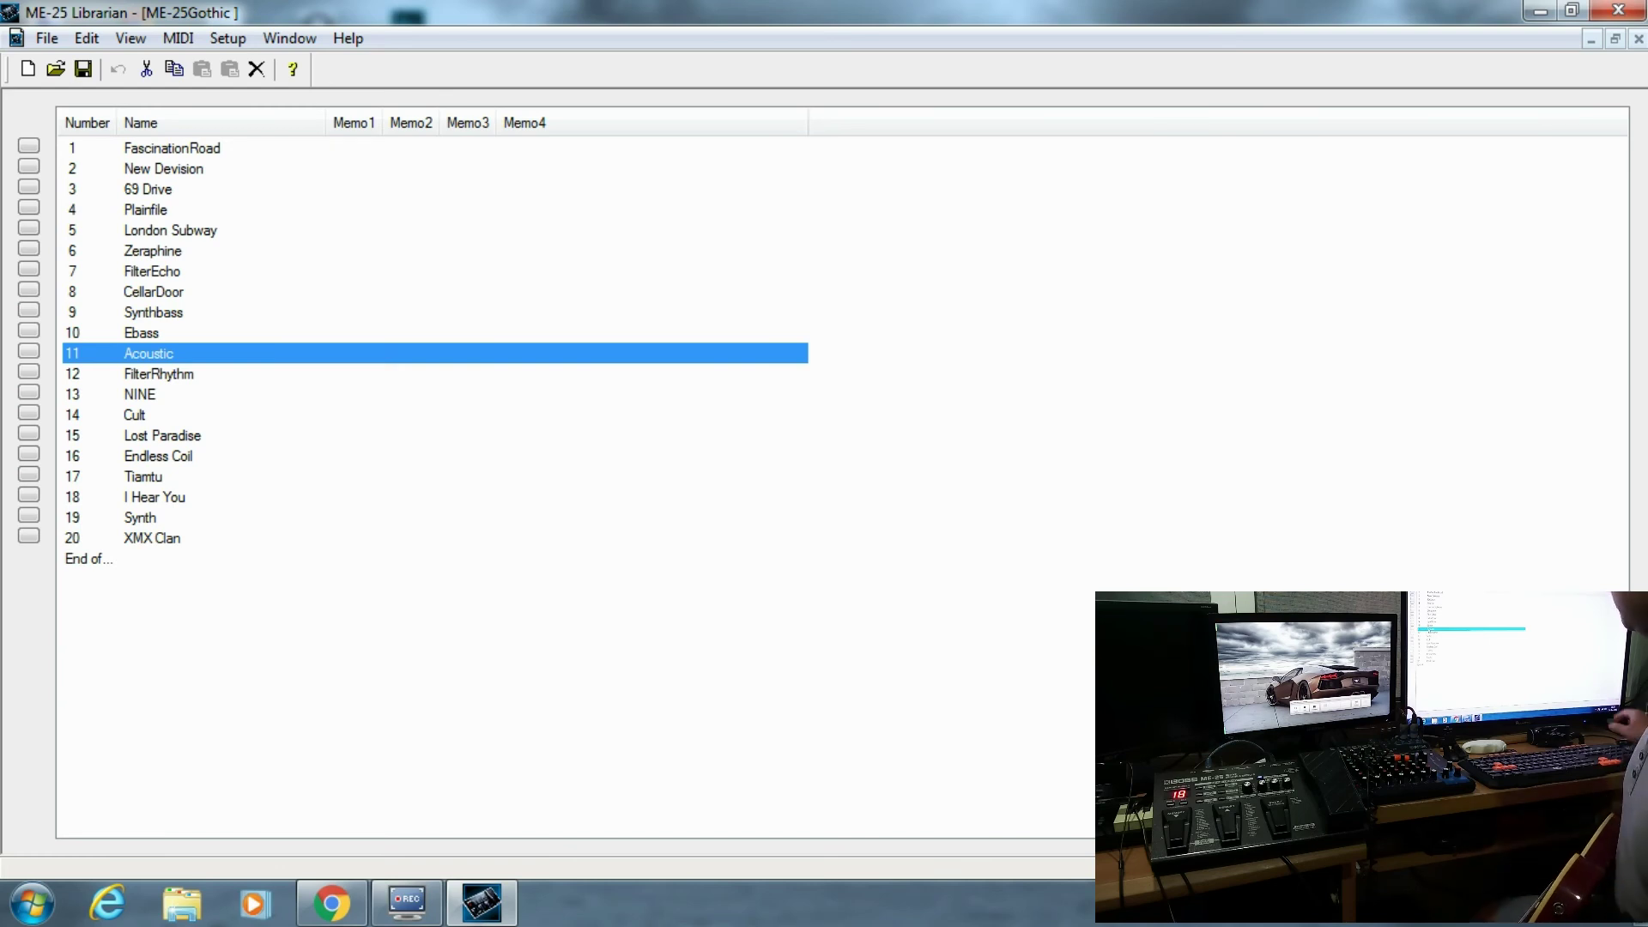
left_click(152, 312)
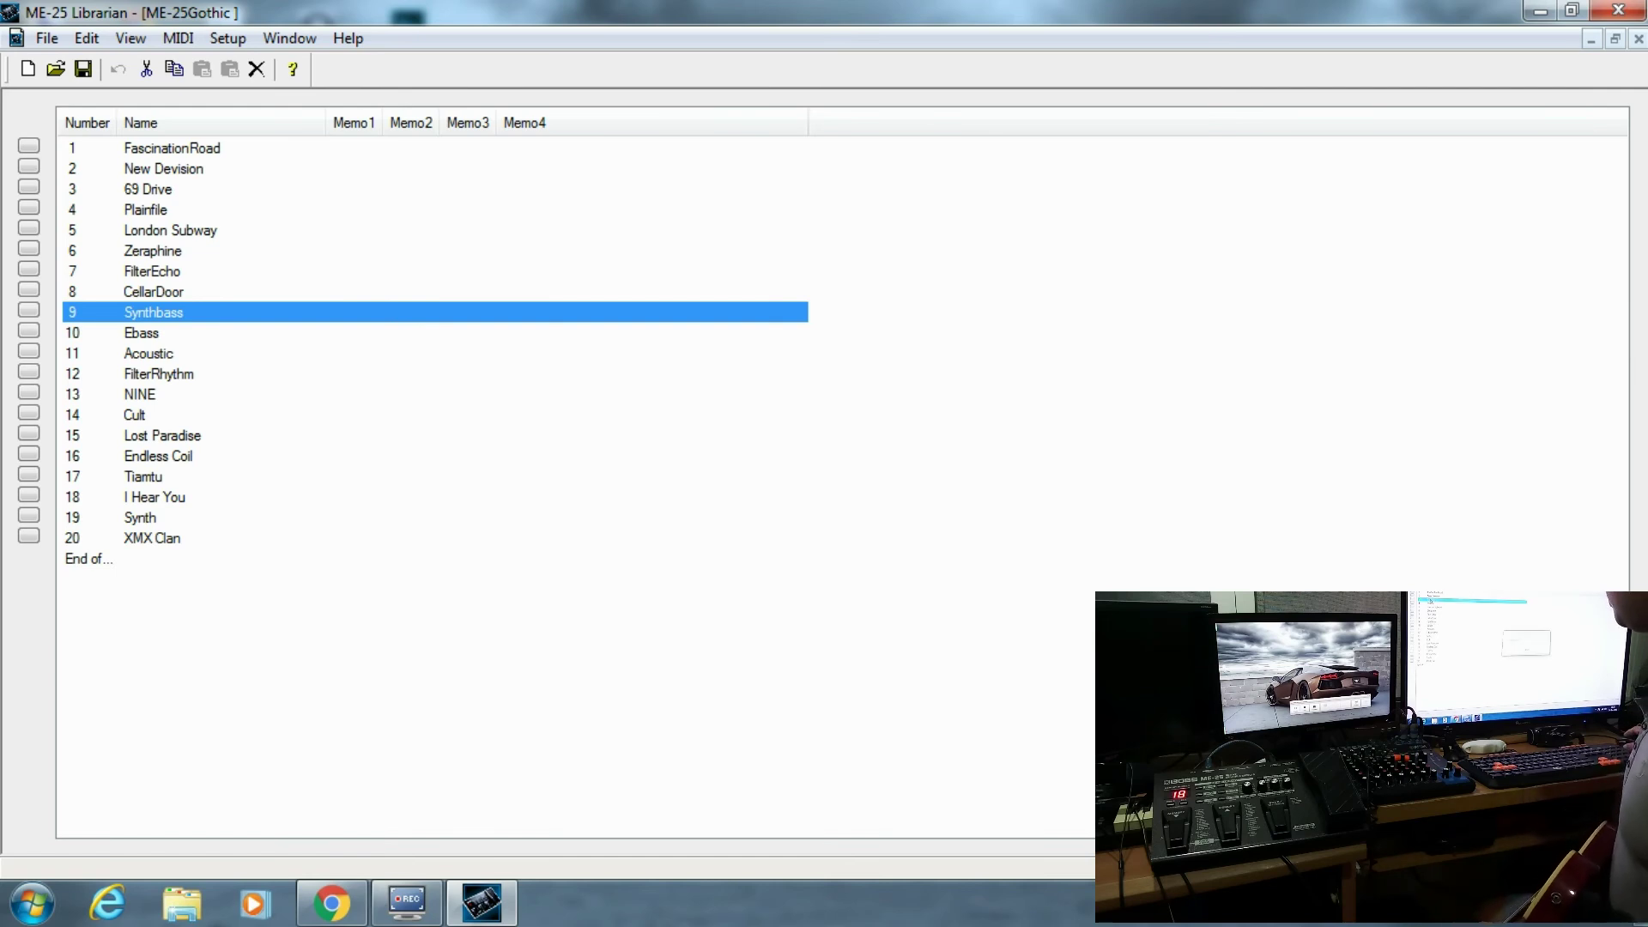
double_click(147, 189)
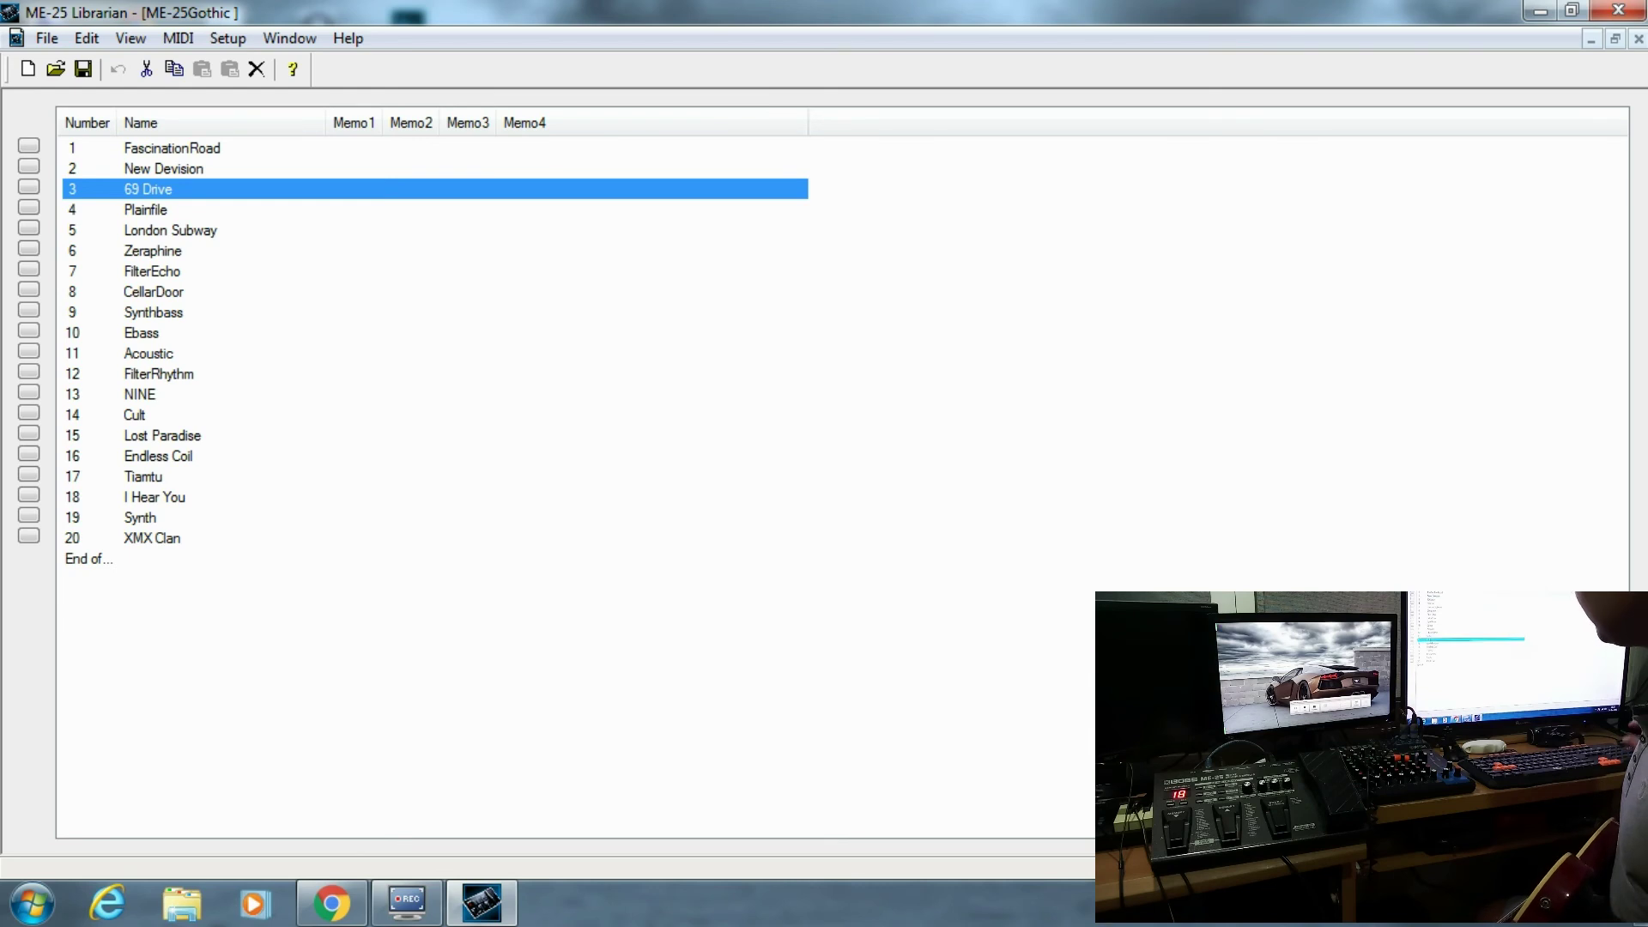
left_click(29, 412)
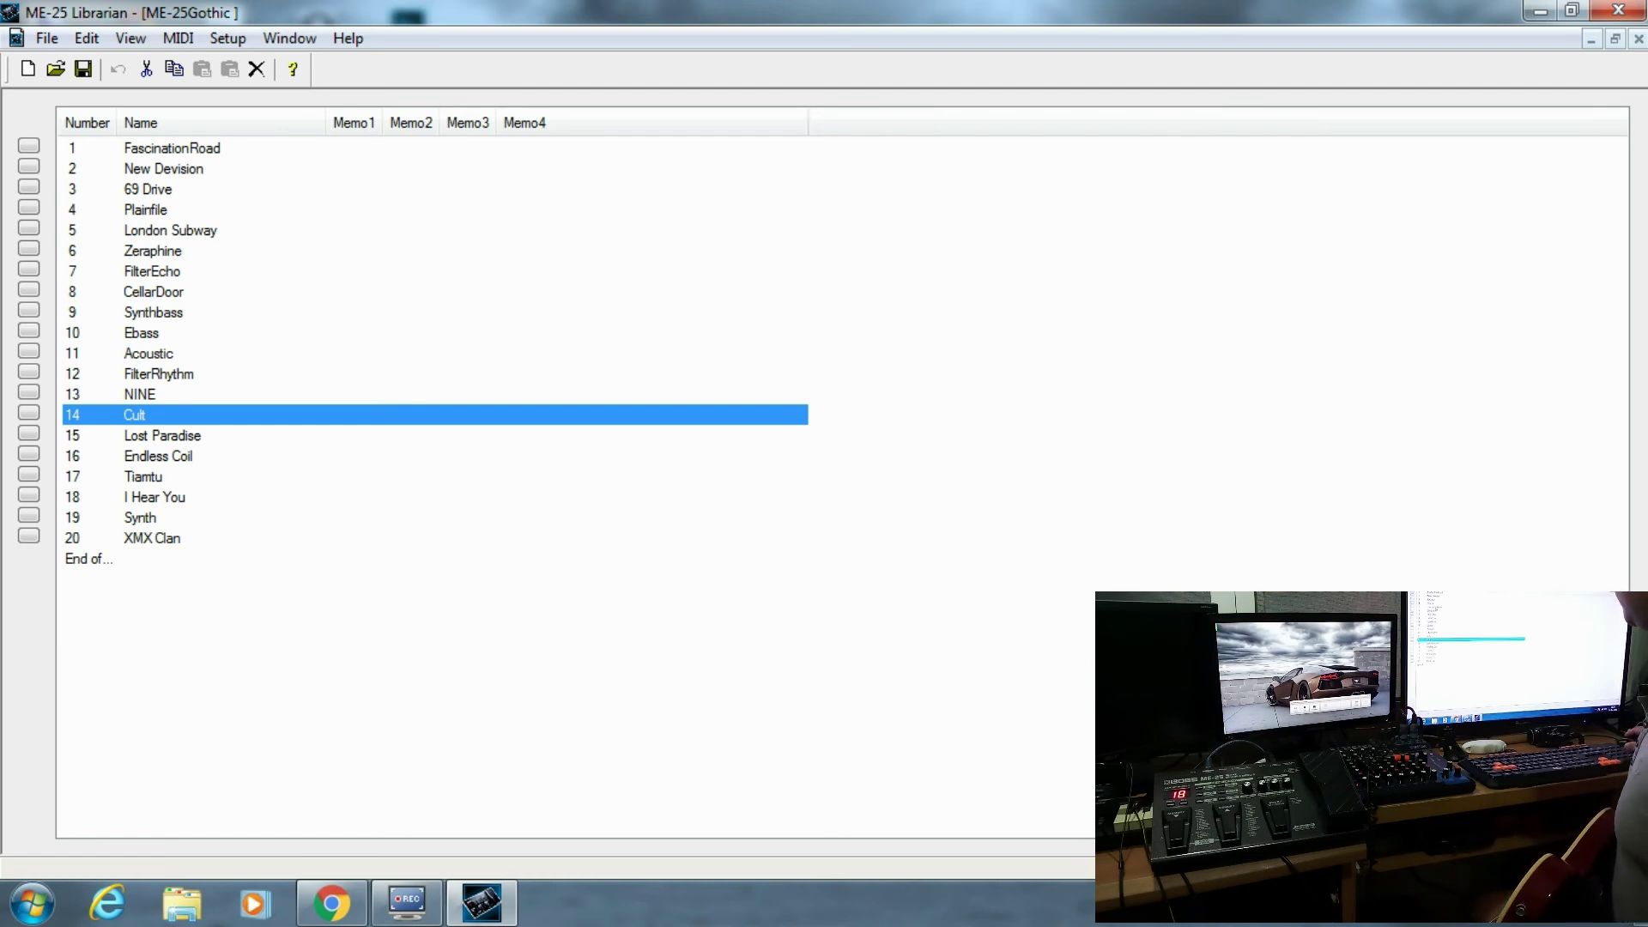
left_click(170, 230)
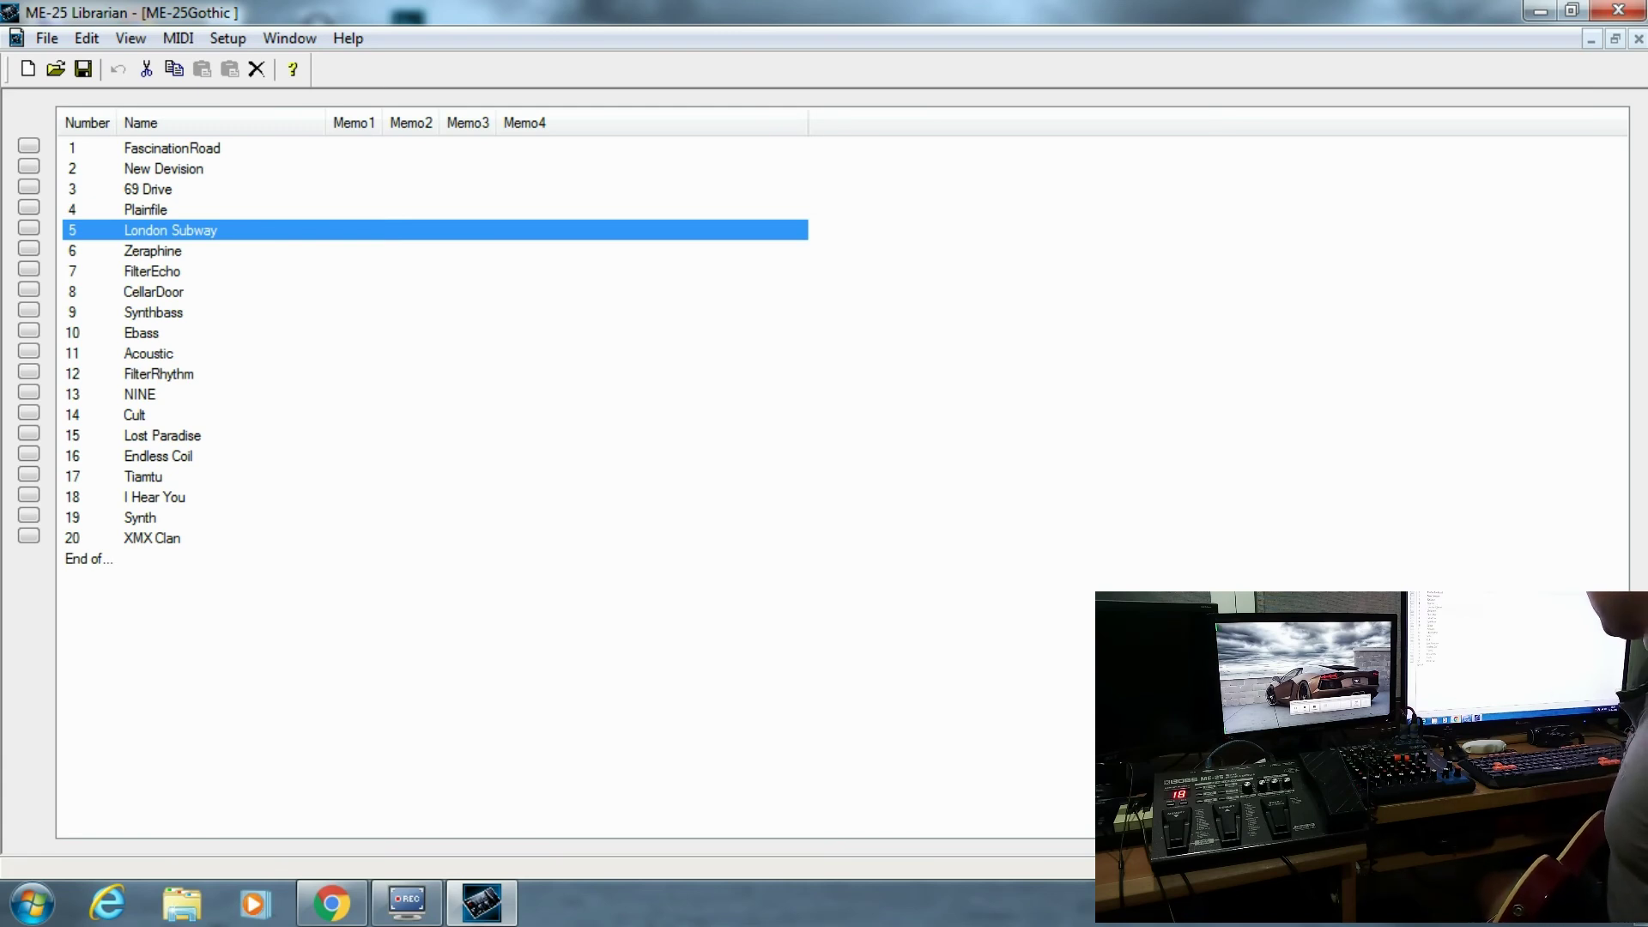
- Return to the ME-25 updates list in Chrome and open the Tones of the Top 100 Guitar Songs, Vol. 4 download page
left_click(331, 903)
left_click(26, 63)
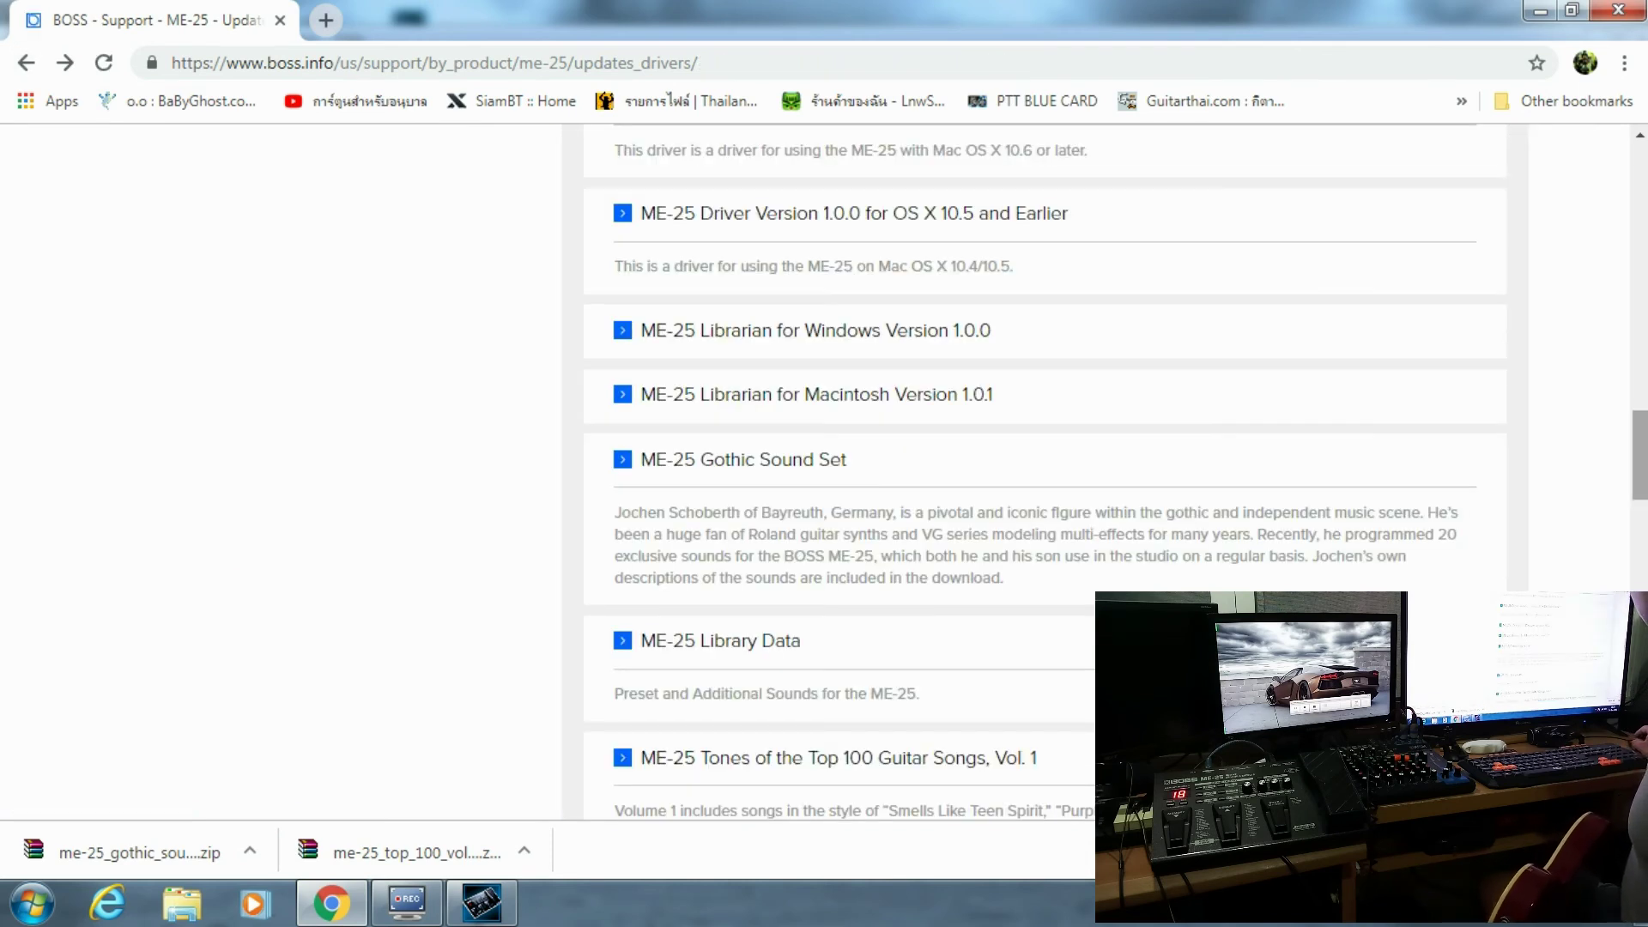
scroll(1045, 471, "down", 12)
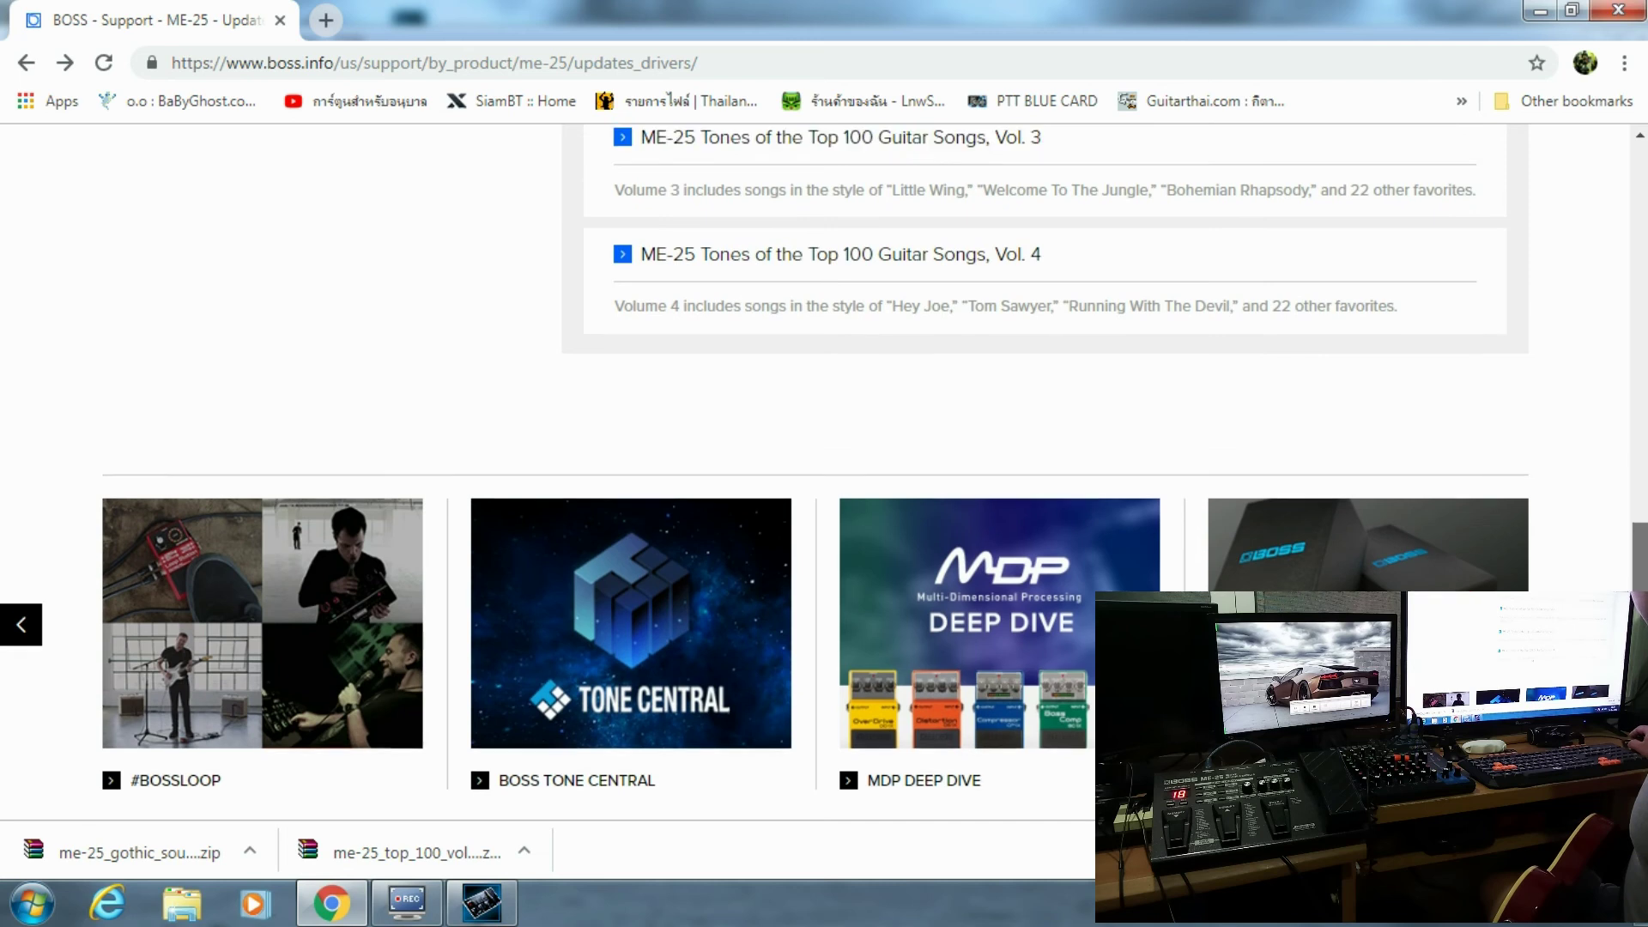
scroll(1044, 471, "up", 4)
left_click(927, 487)
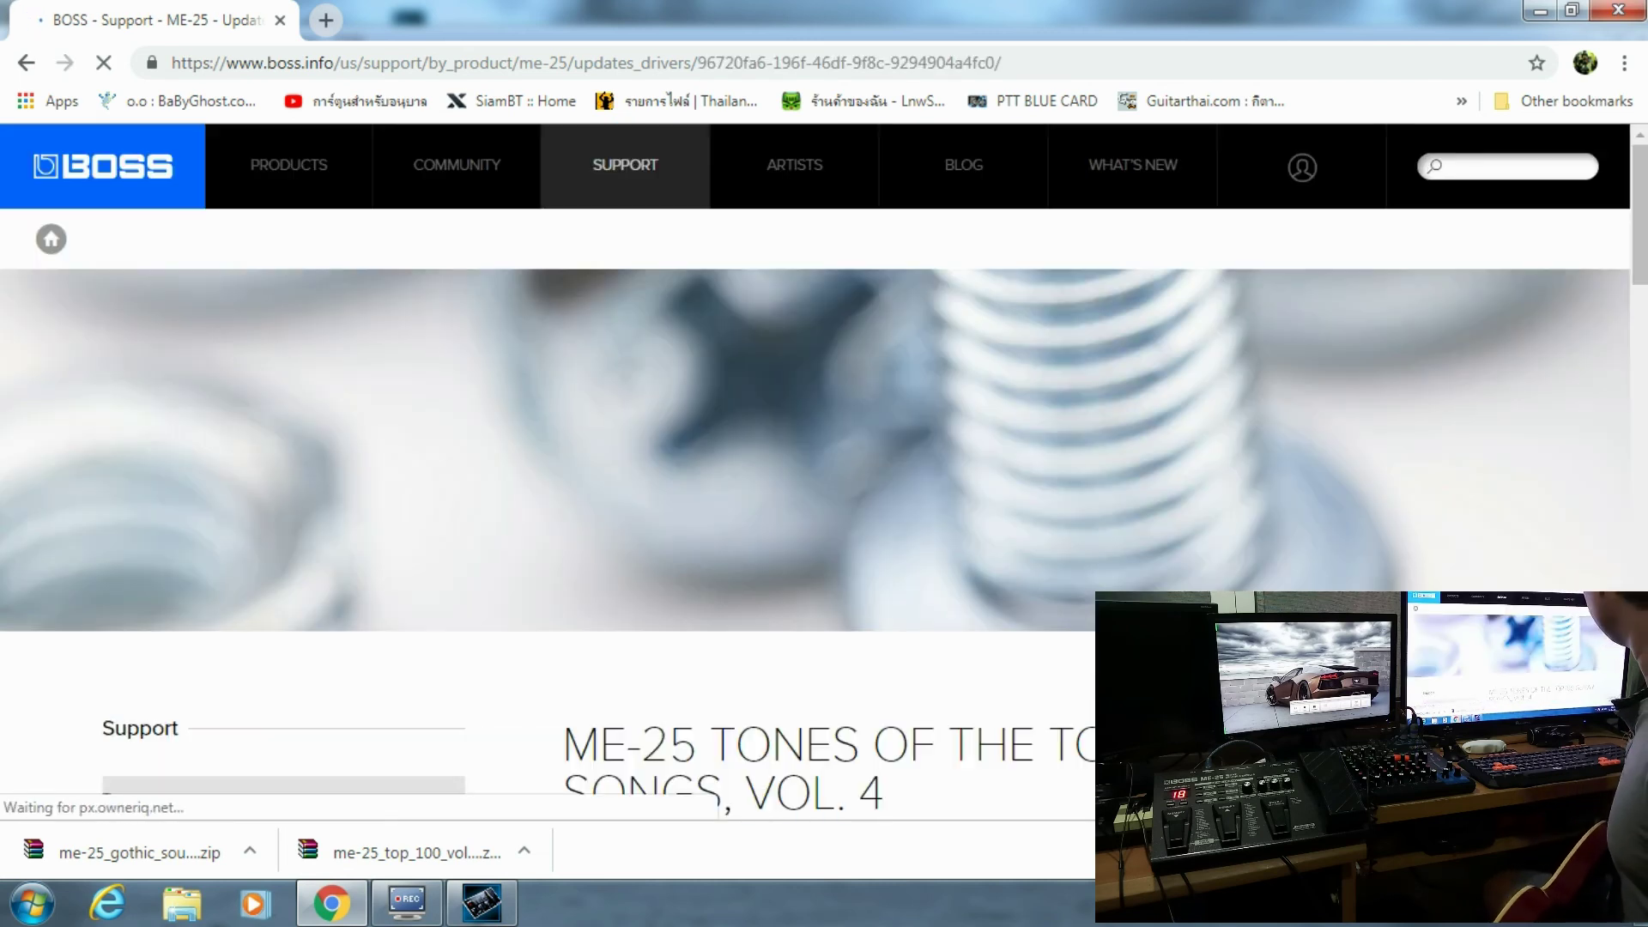
scroll(825, 463, "down", 7)
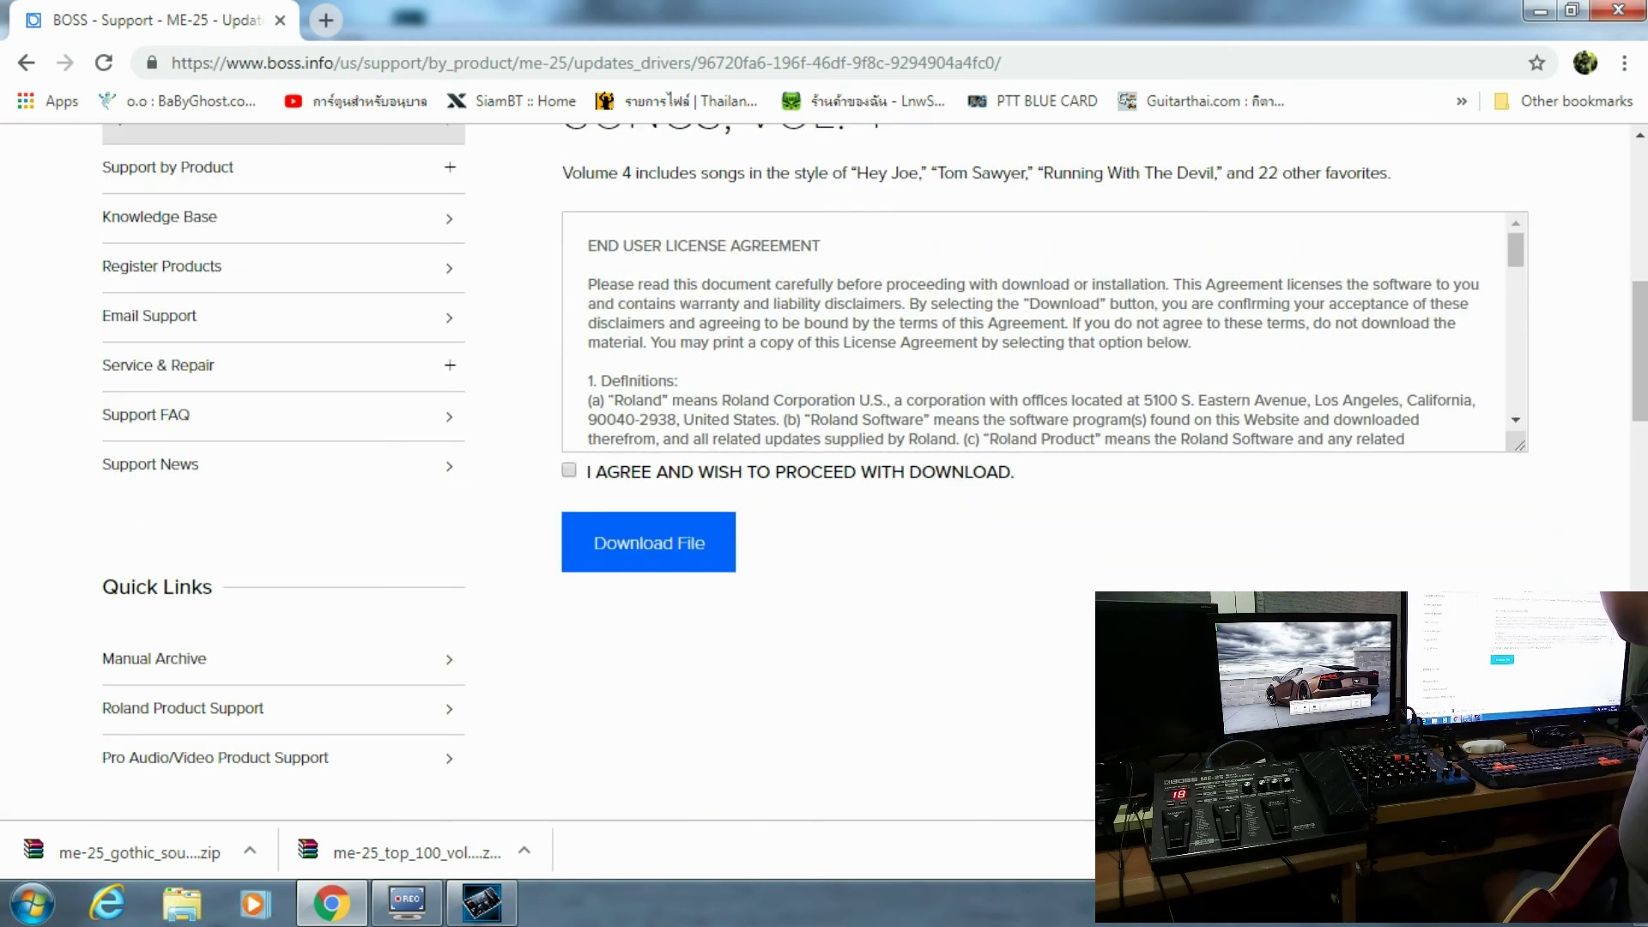
- Accept the license agreement and download the Tones of the Top 100 Guitar Songs, Vol. 4 file
left_click(568, 471)
left_click(648, 542)
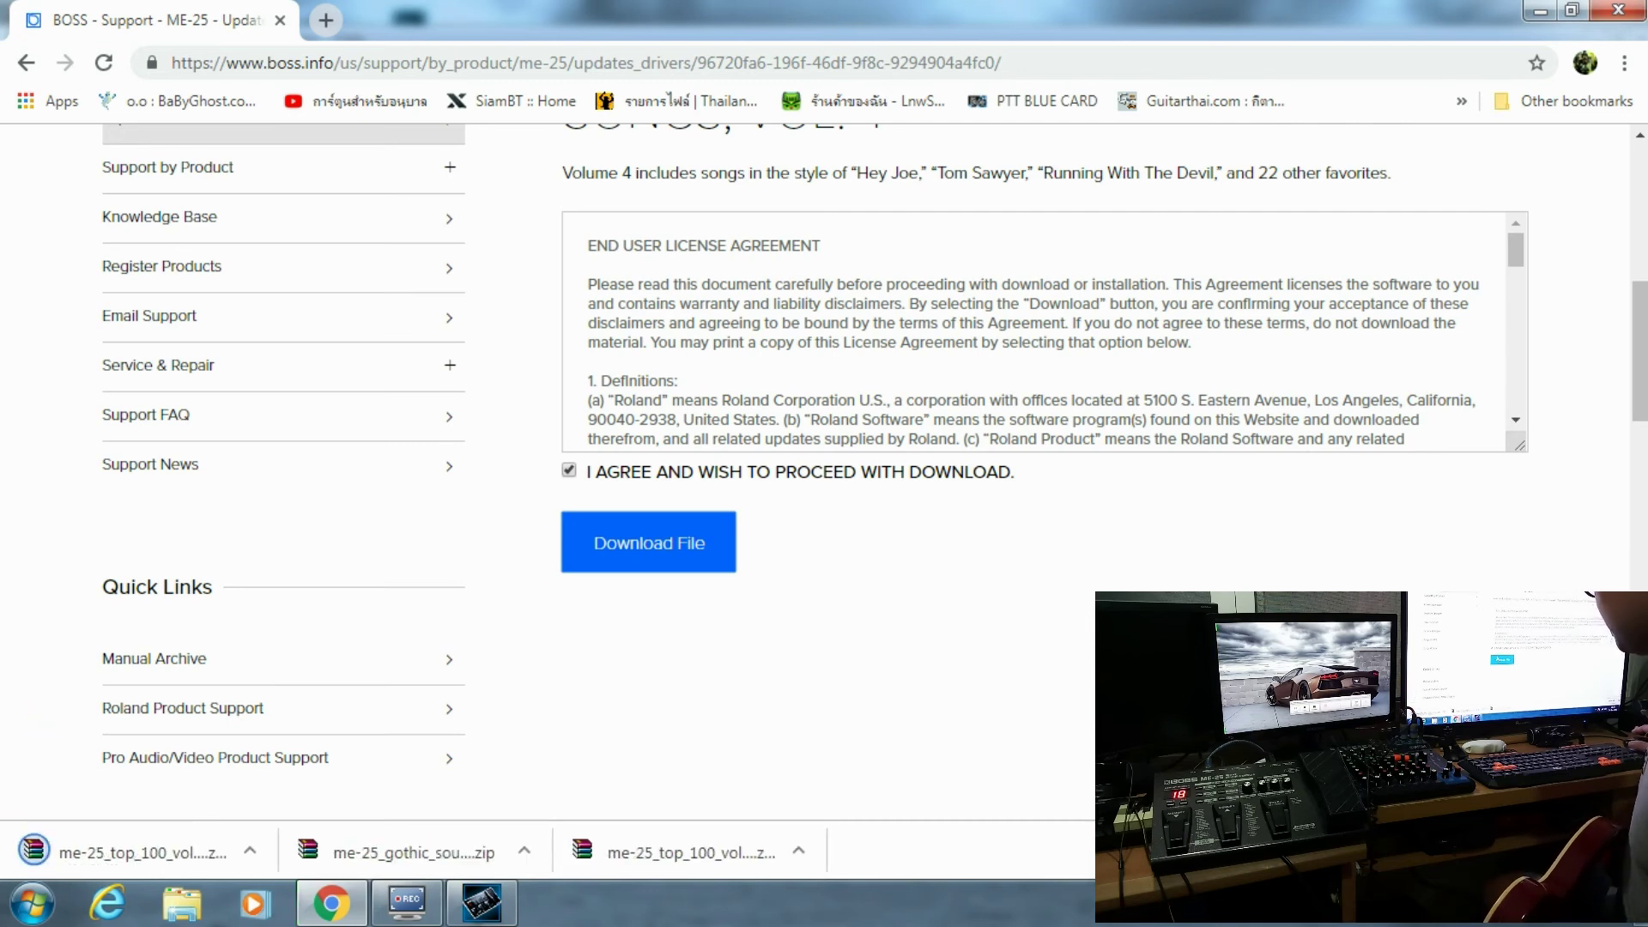
mouse_move(331, 903)
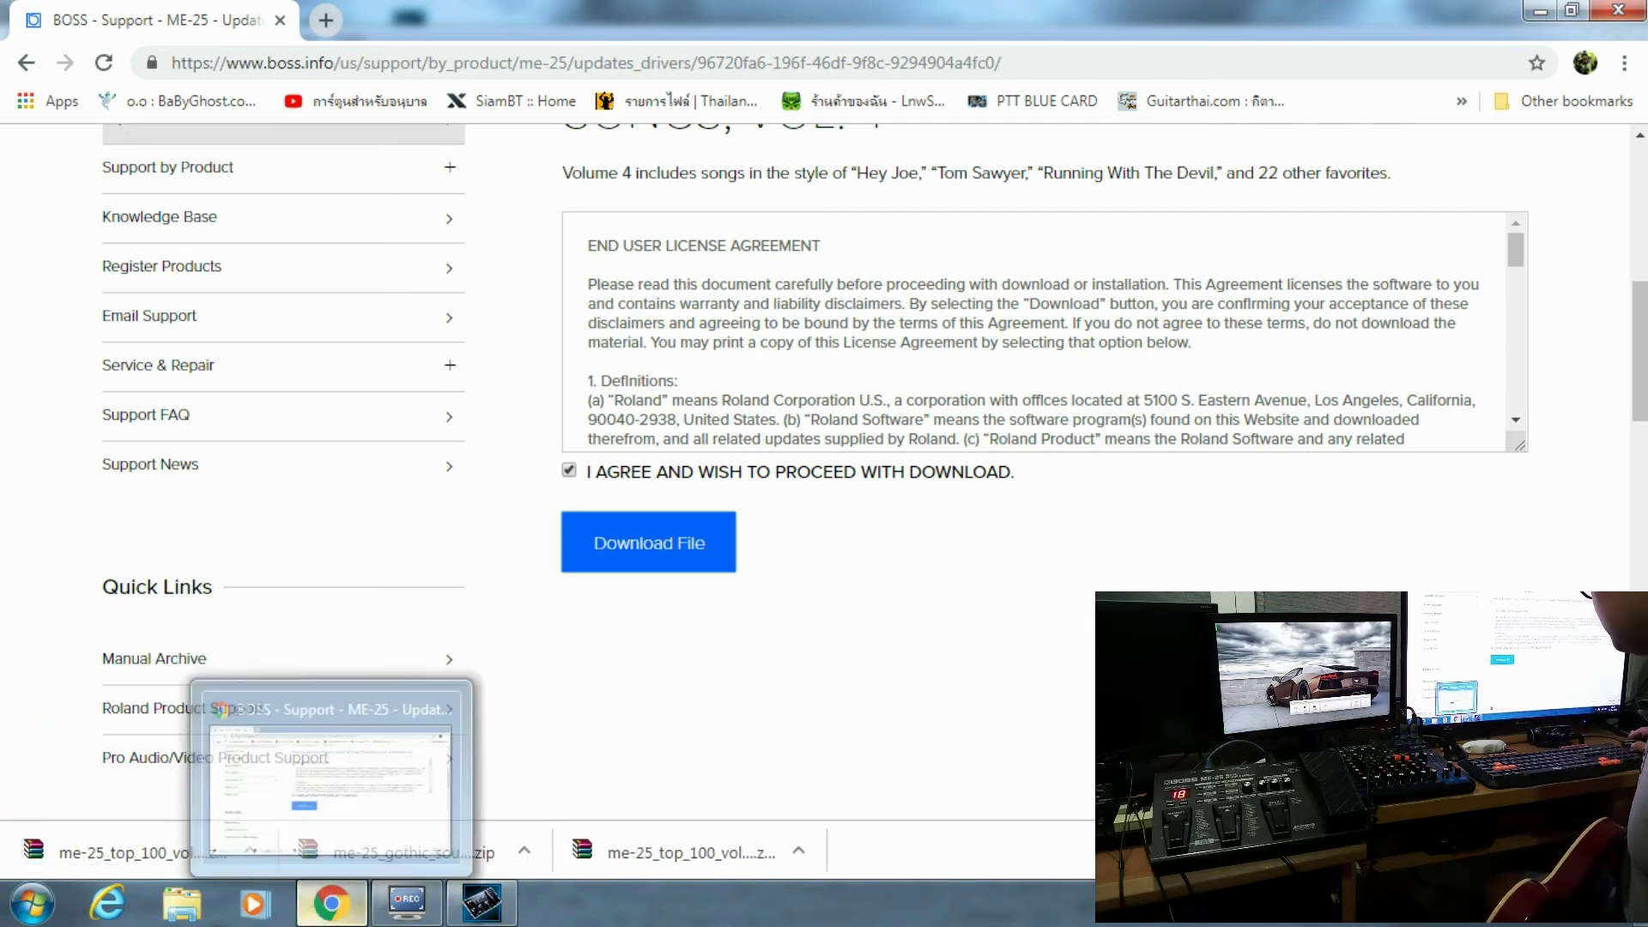
- Extract the me-25_top_100_vol_4 archive in the Downloads folder into its own folder, then close the file window
left_click(32, 903)
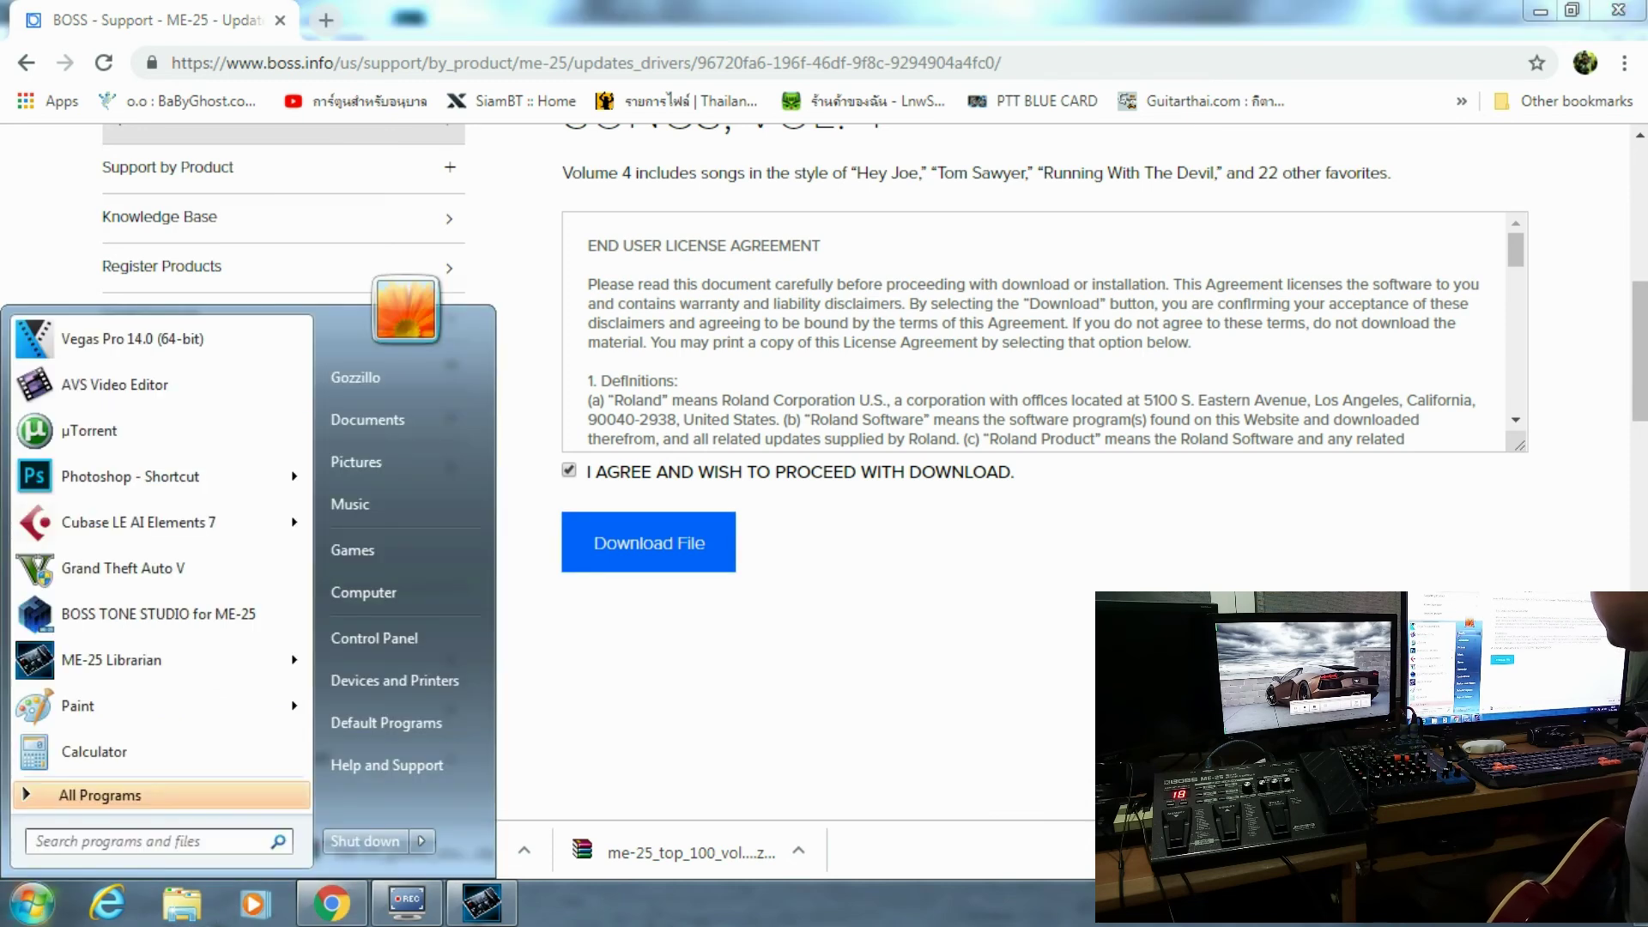
left_click(355, 377)
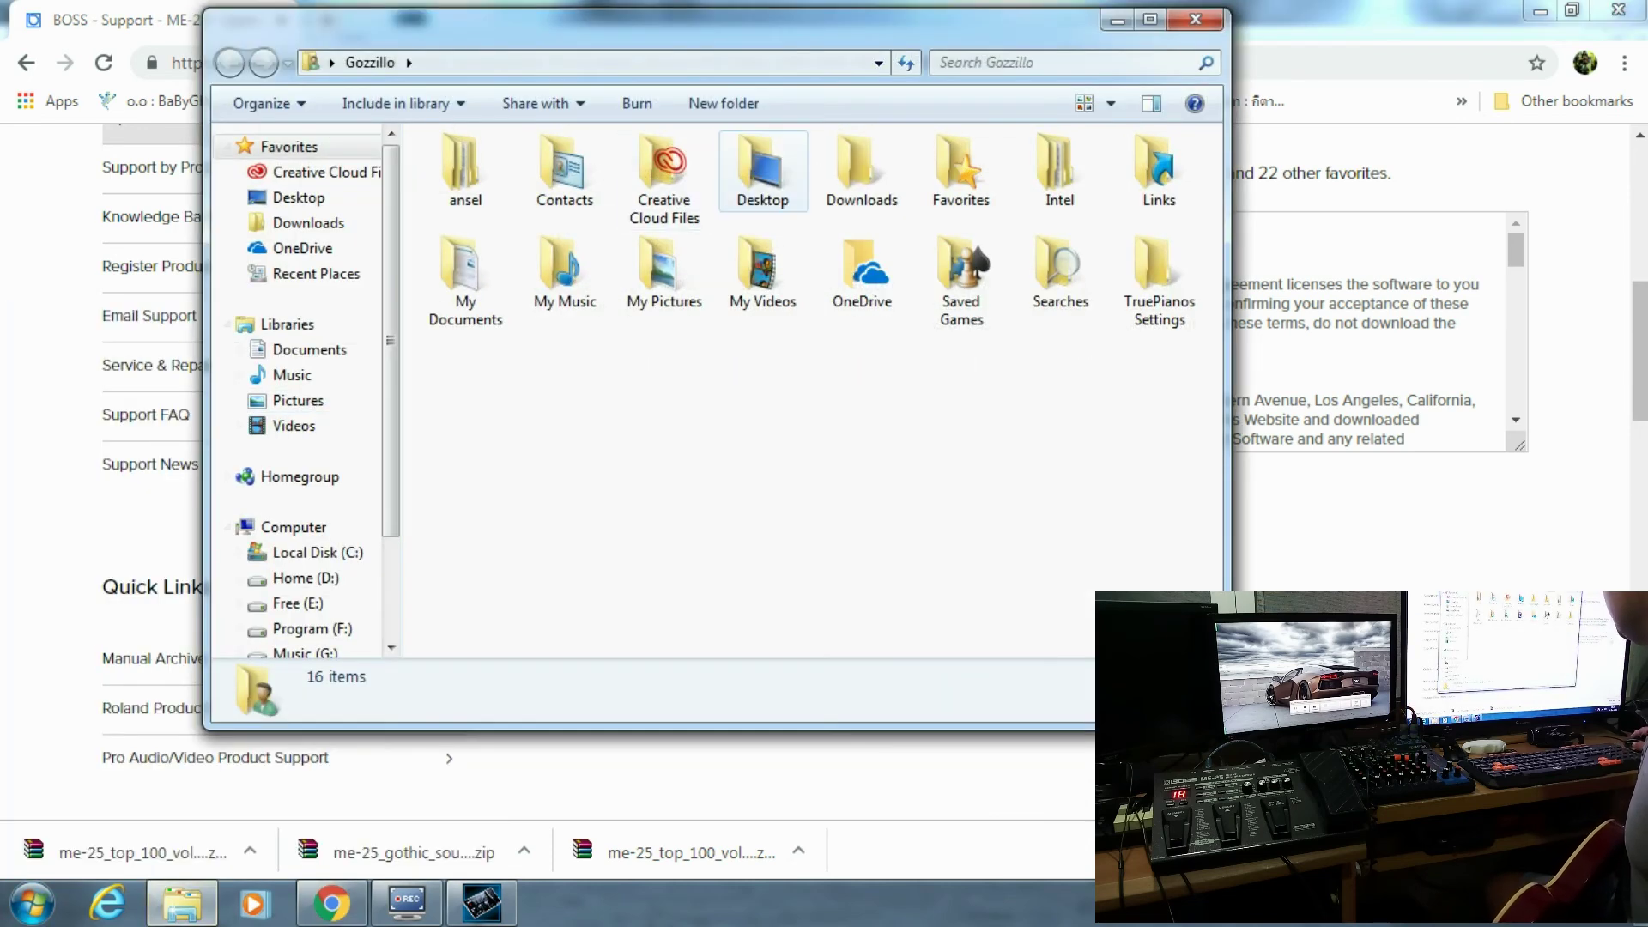
double_click(862, 170)
left_click(1150, 19)
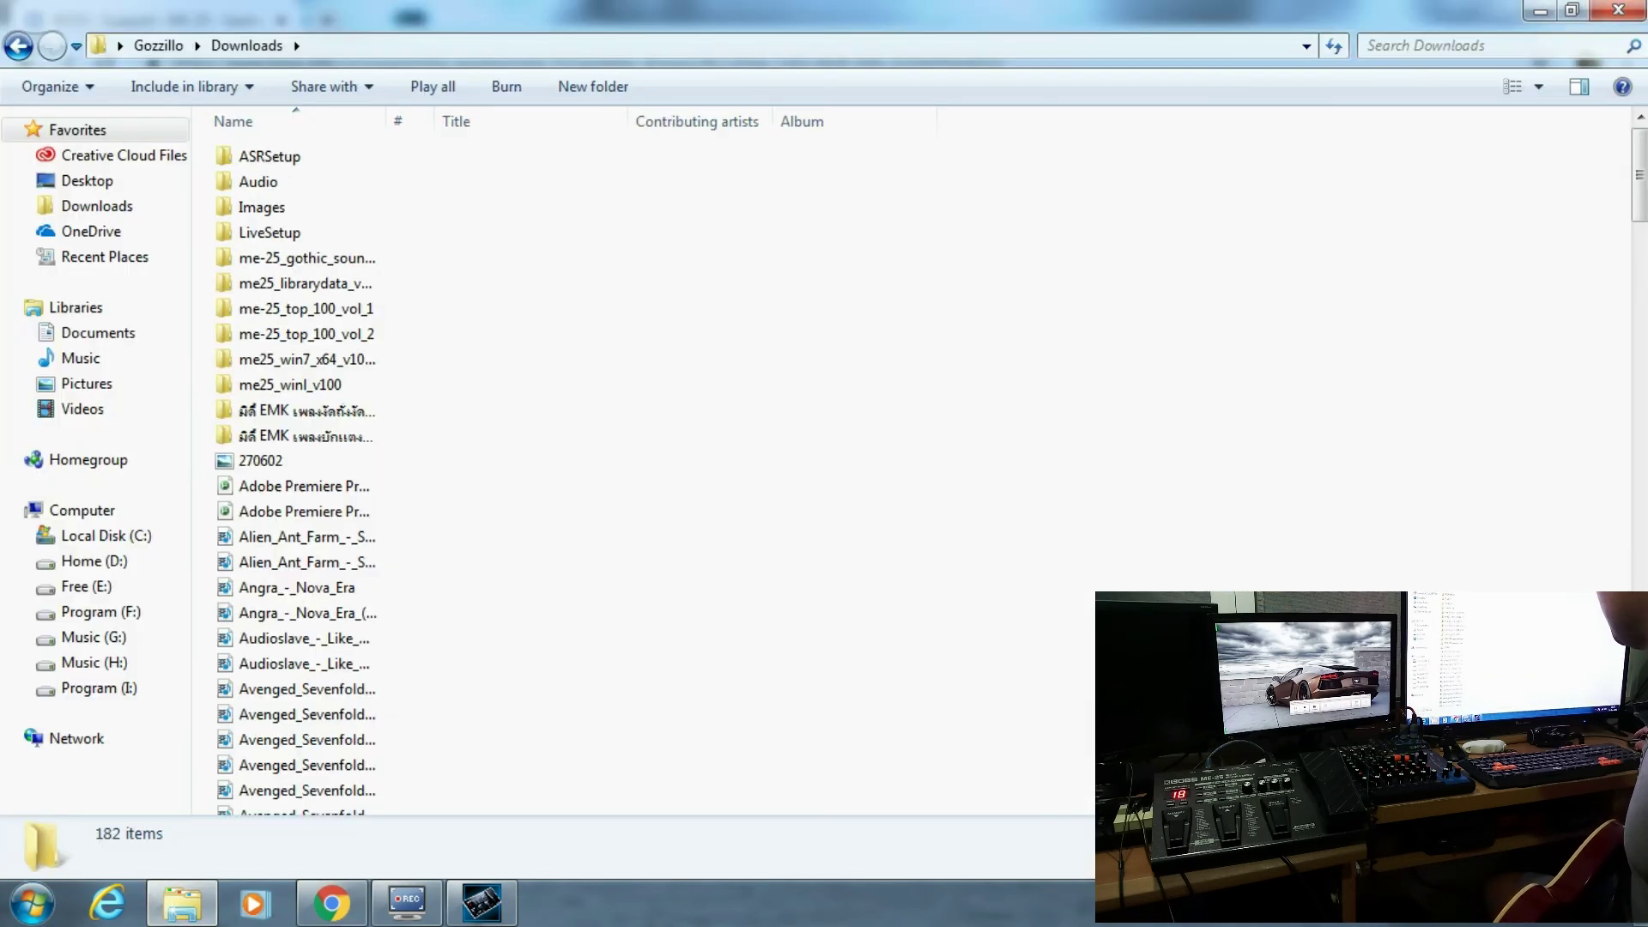
left_click_drag(1639, 176, 1638, 554)
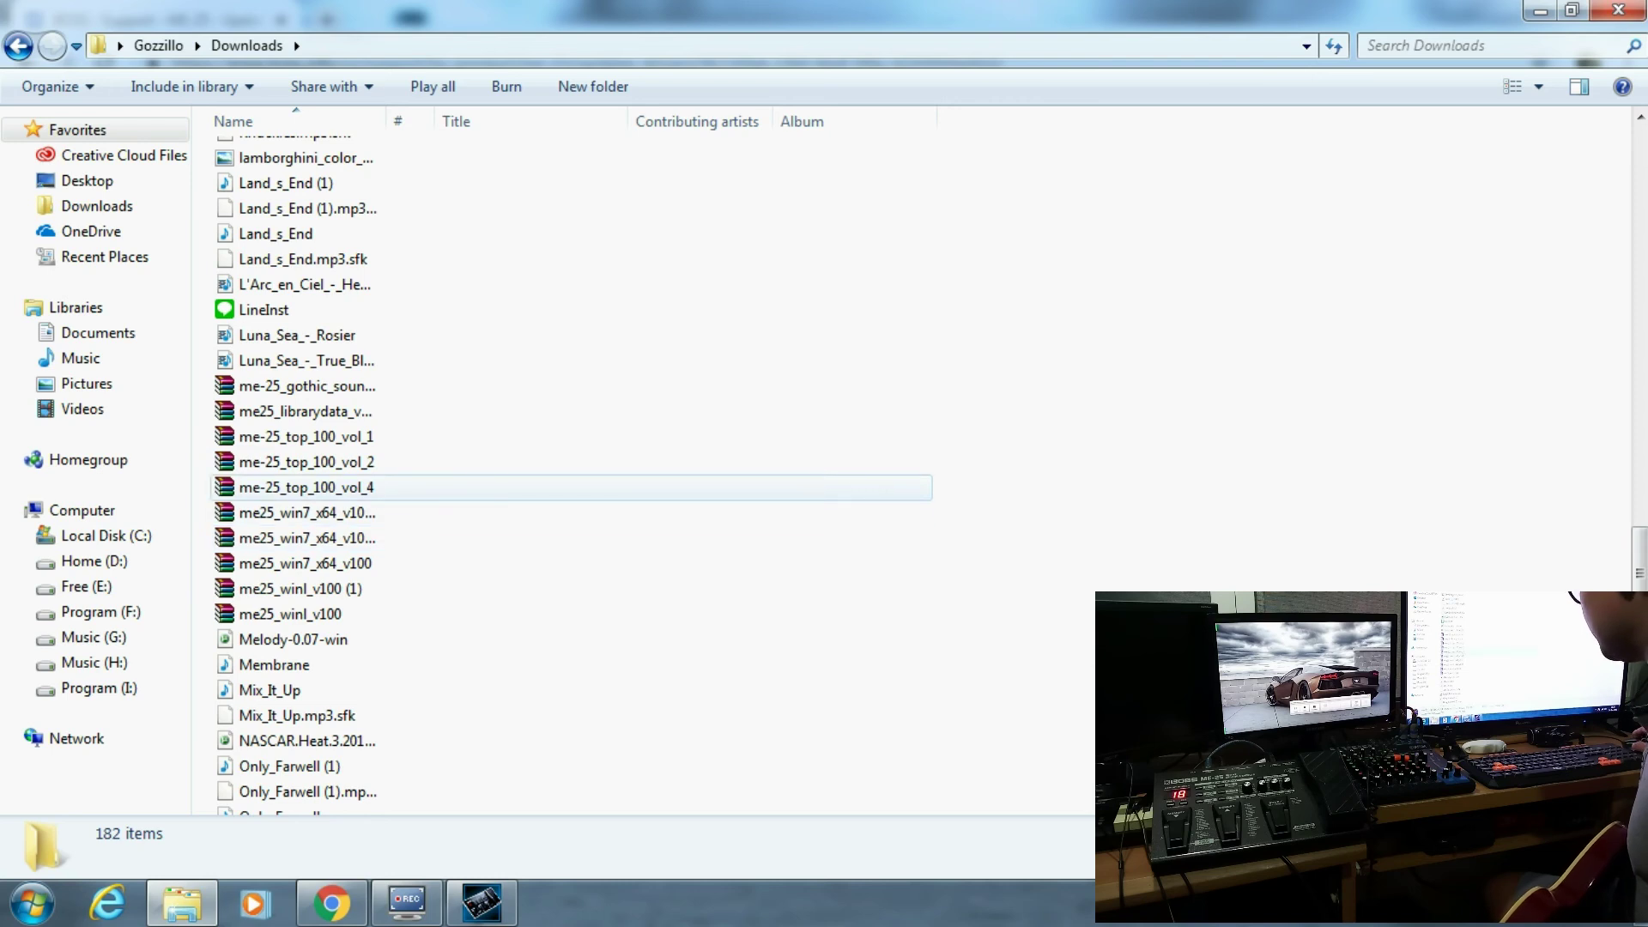
left_click(358, 487)
right_click(358, 488)
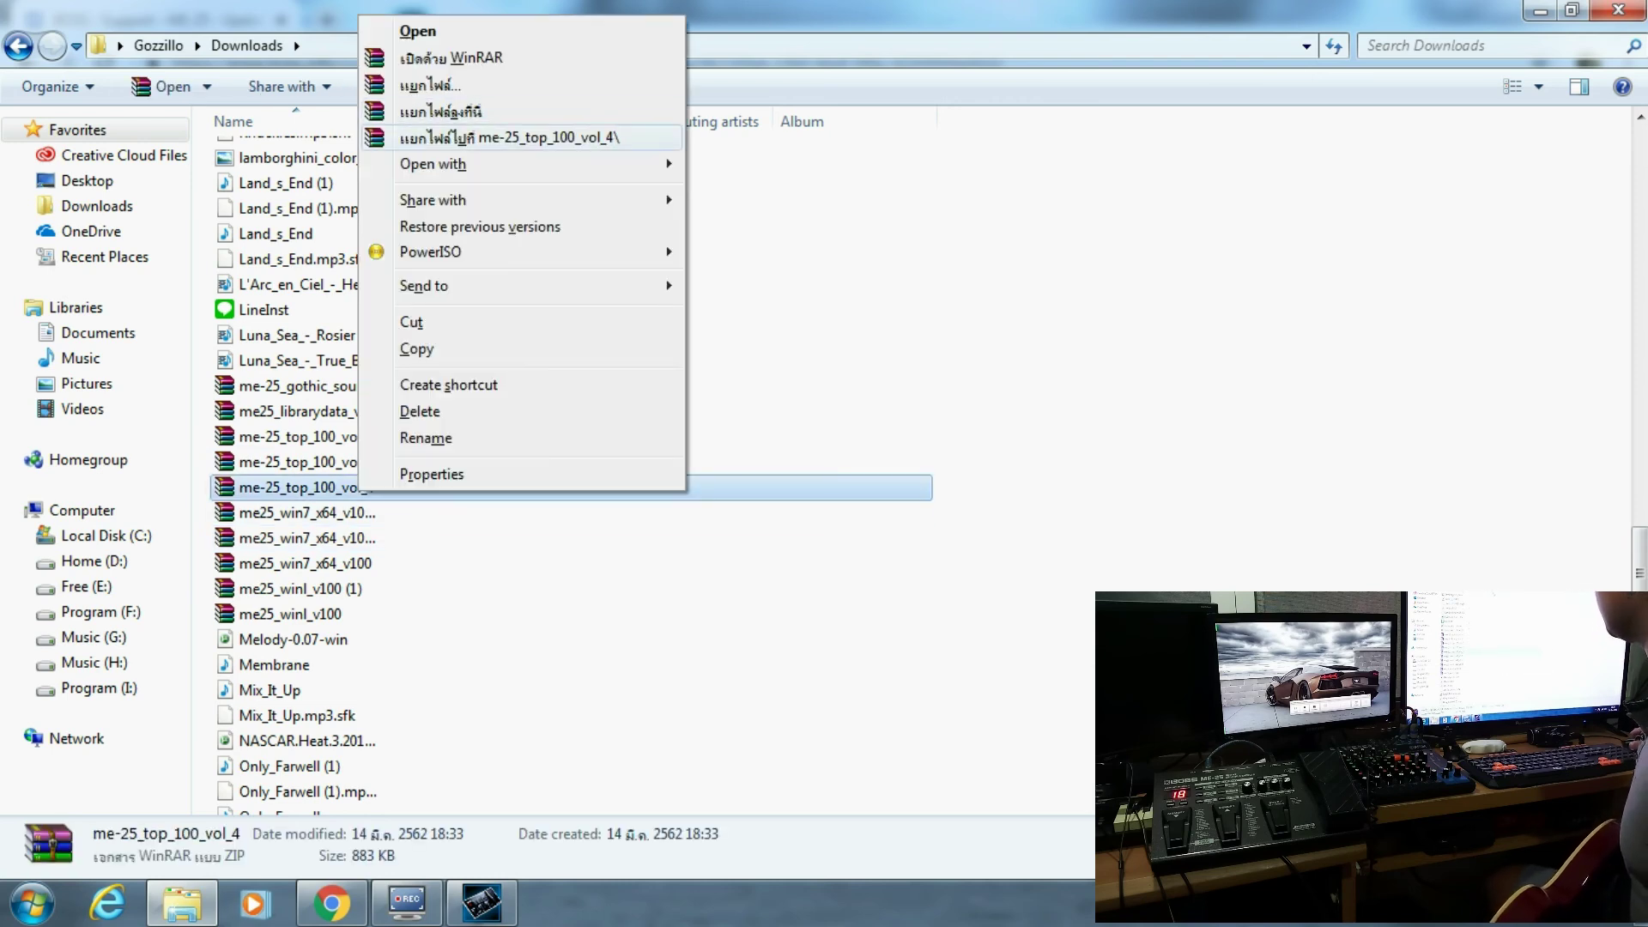
left_click(509, 138)
key("alt+F4")
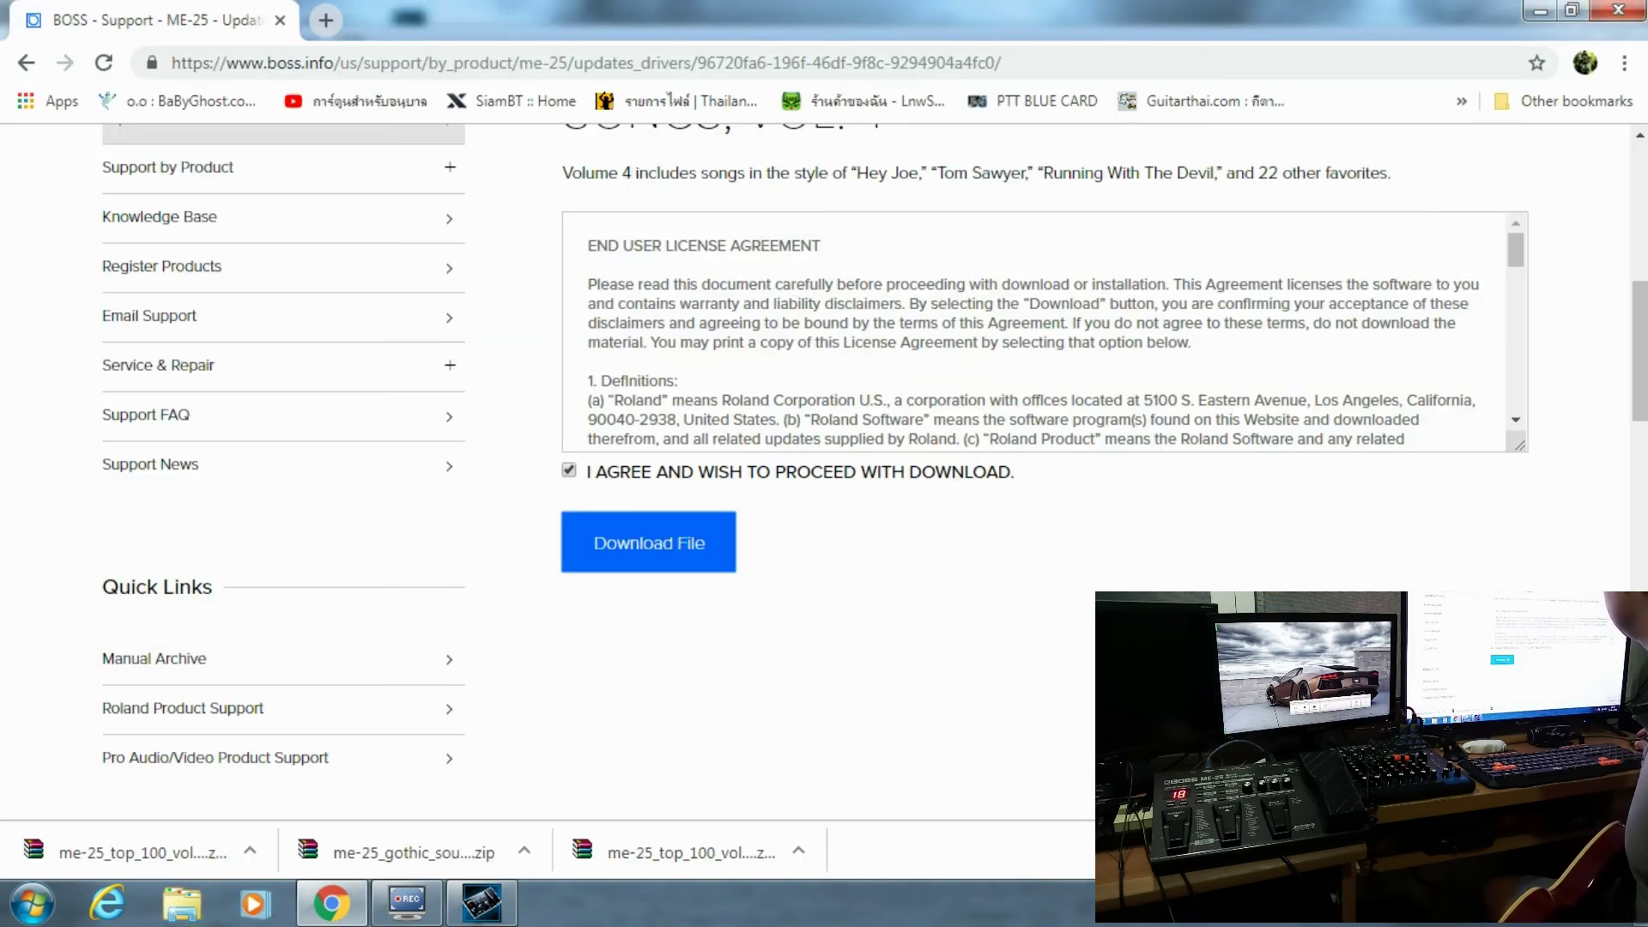
- In ME-25 Librarian, open ME-25_Top_100_Vol_4 from the extracted me-25_top_100_vol_4 folder and widen its Memo1 and Name columns
key("alt+Tab")
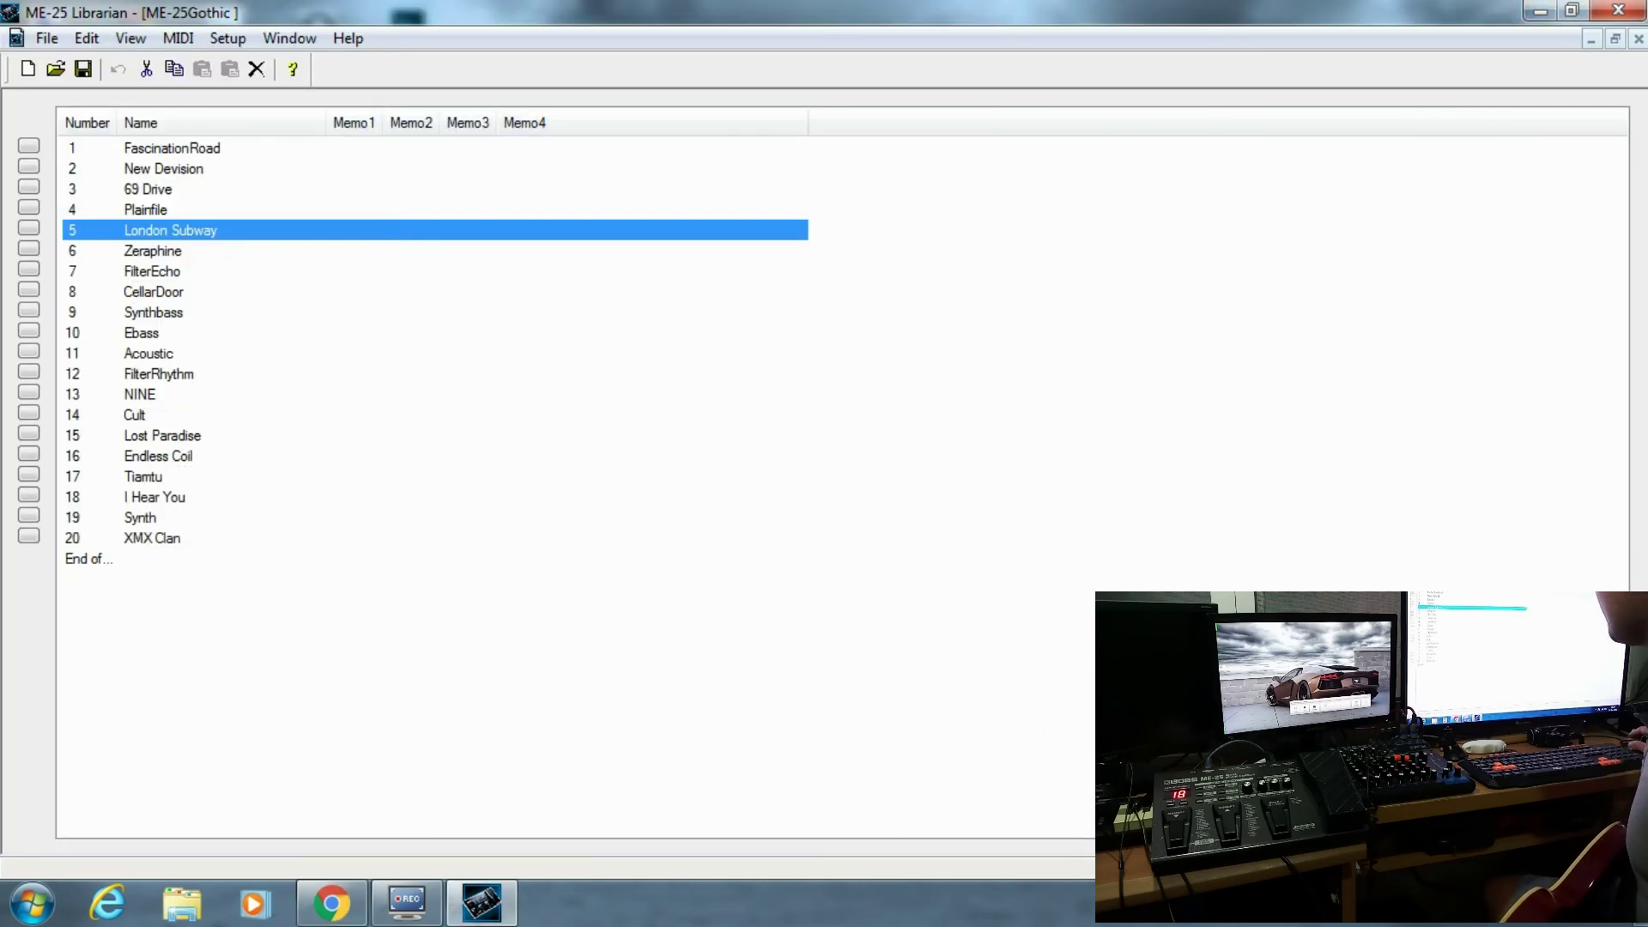
left_click(55, 68)
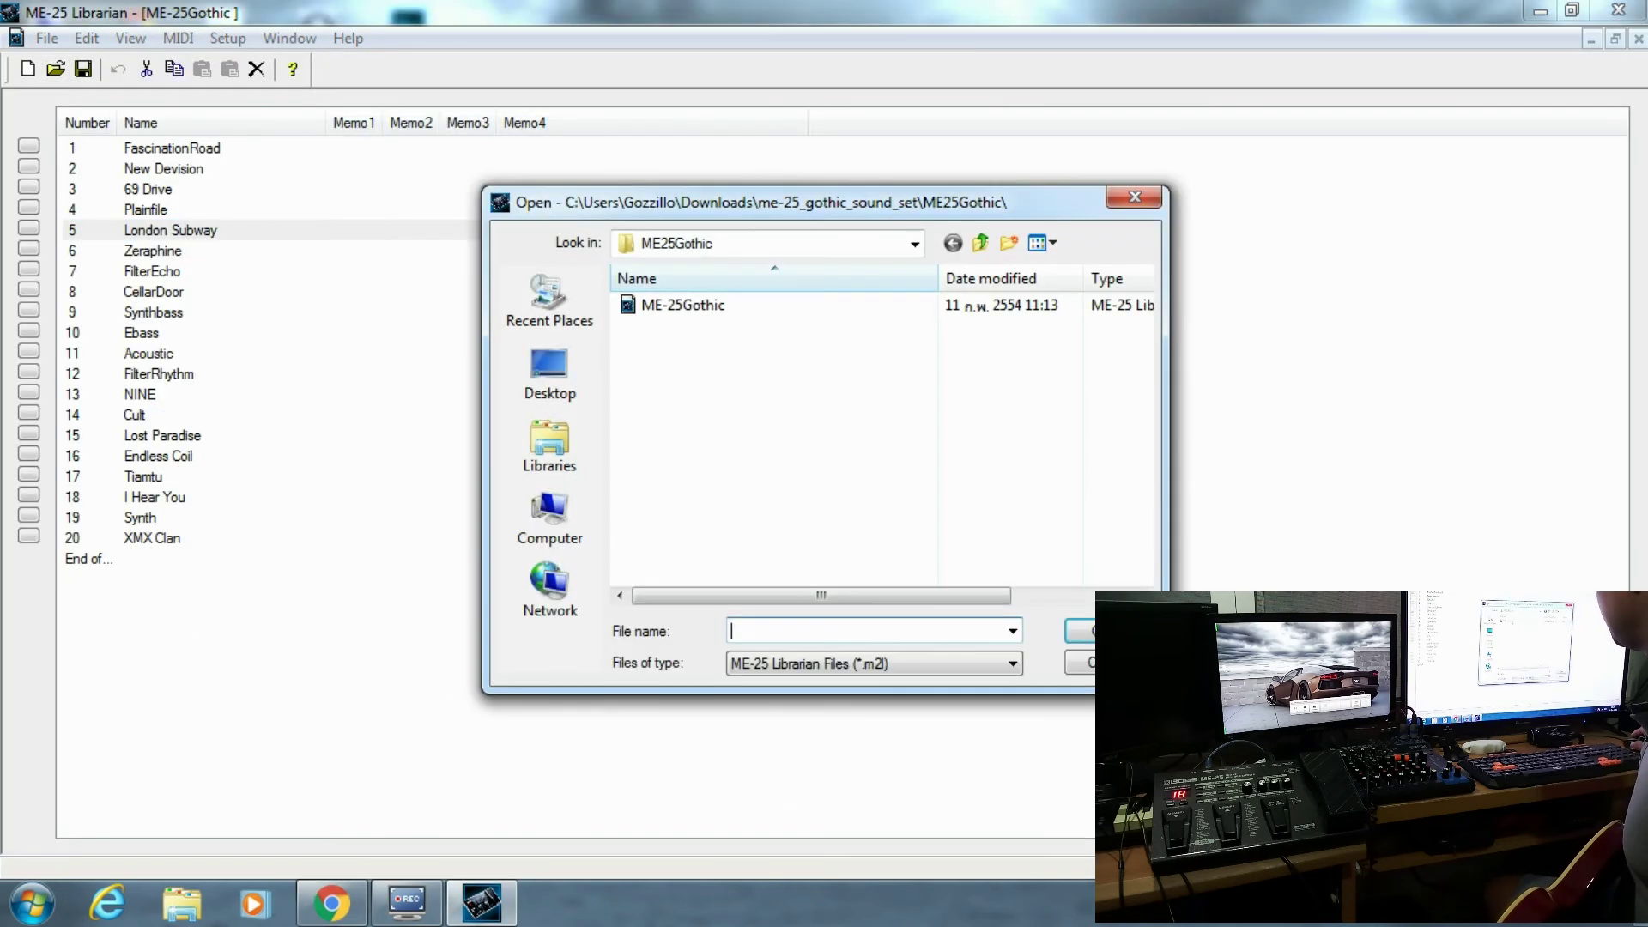
left_click(915, 244)
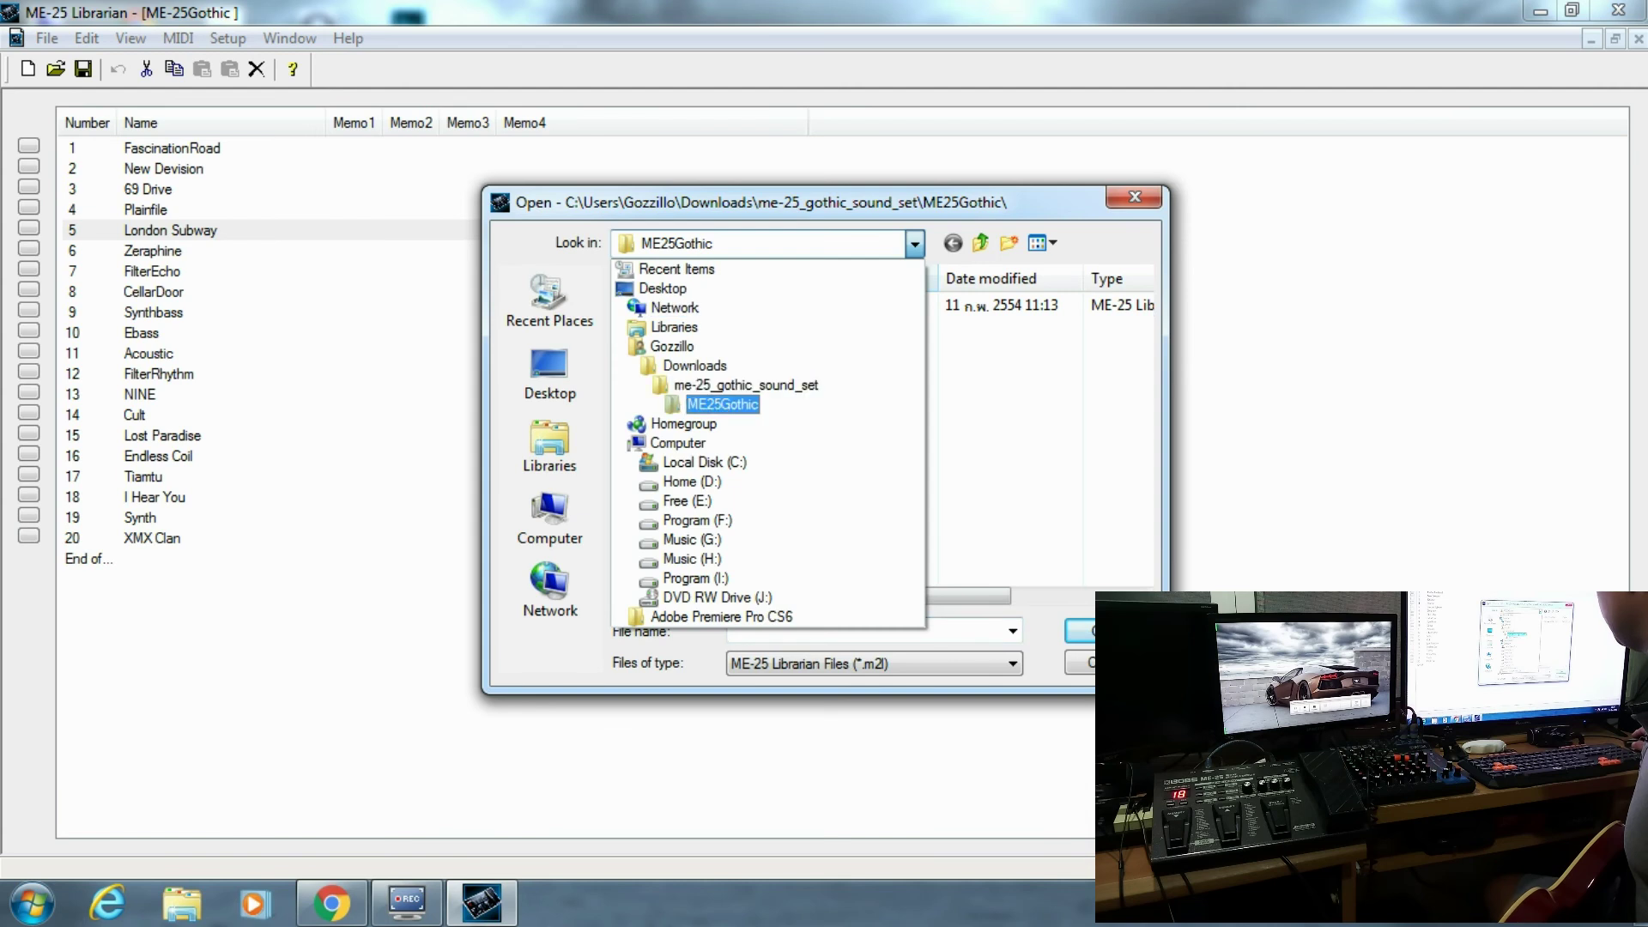
left_click(694, 366)
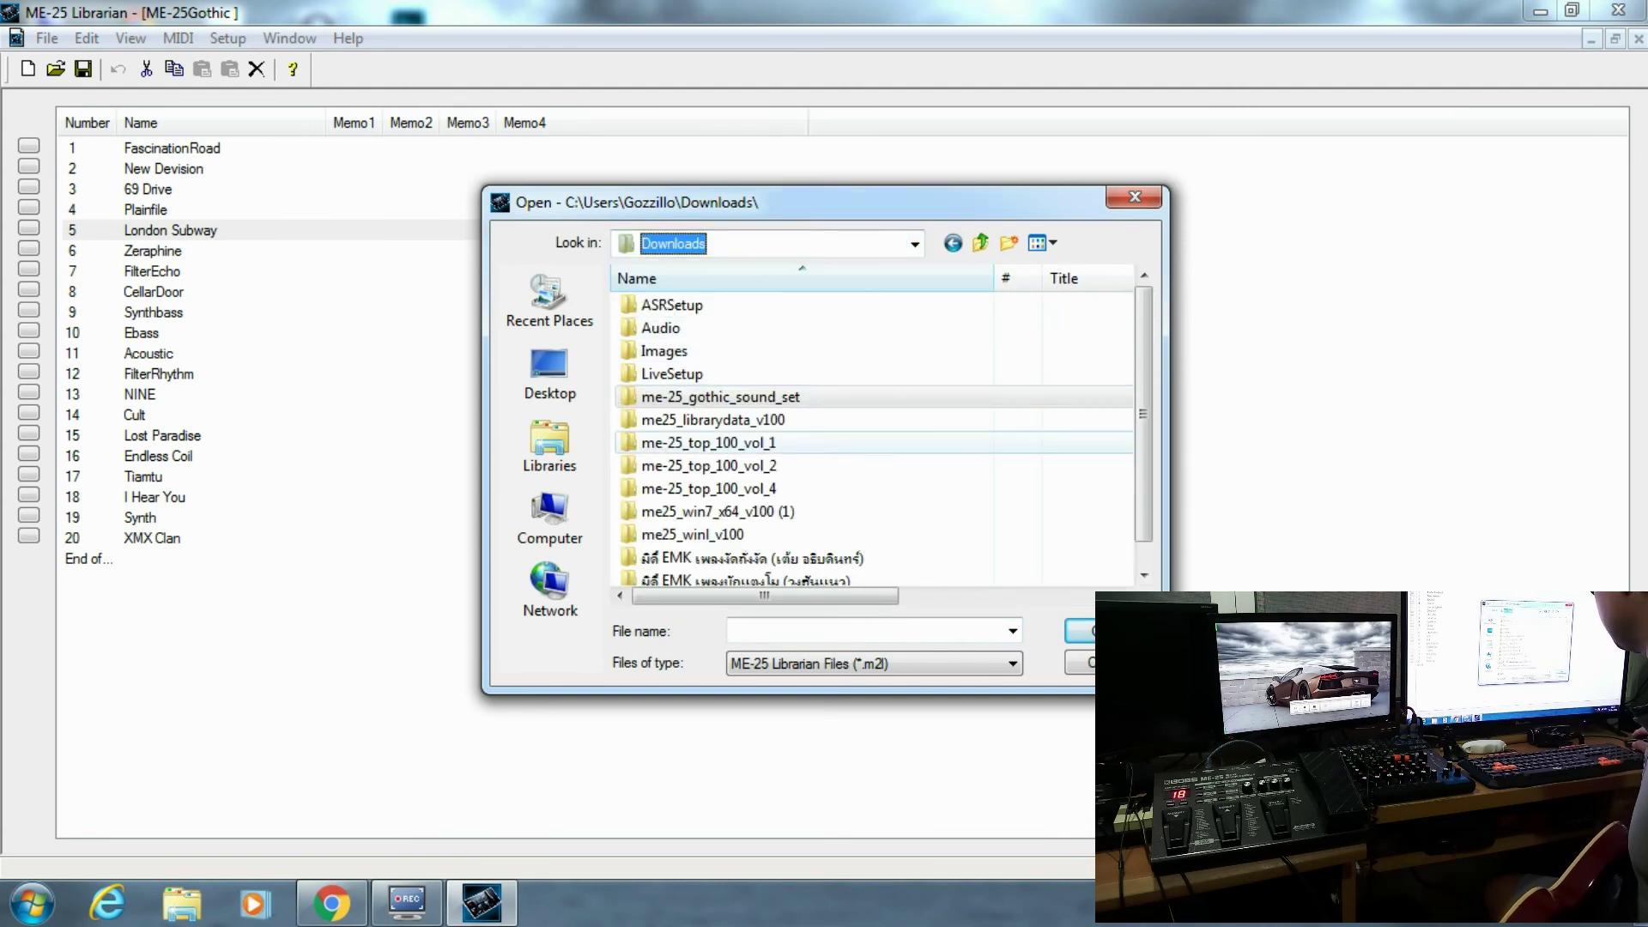
double_click(708, 488)
double_click(695, 305)
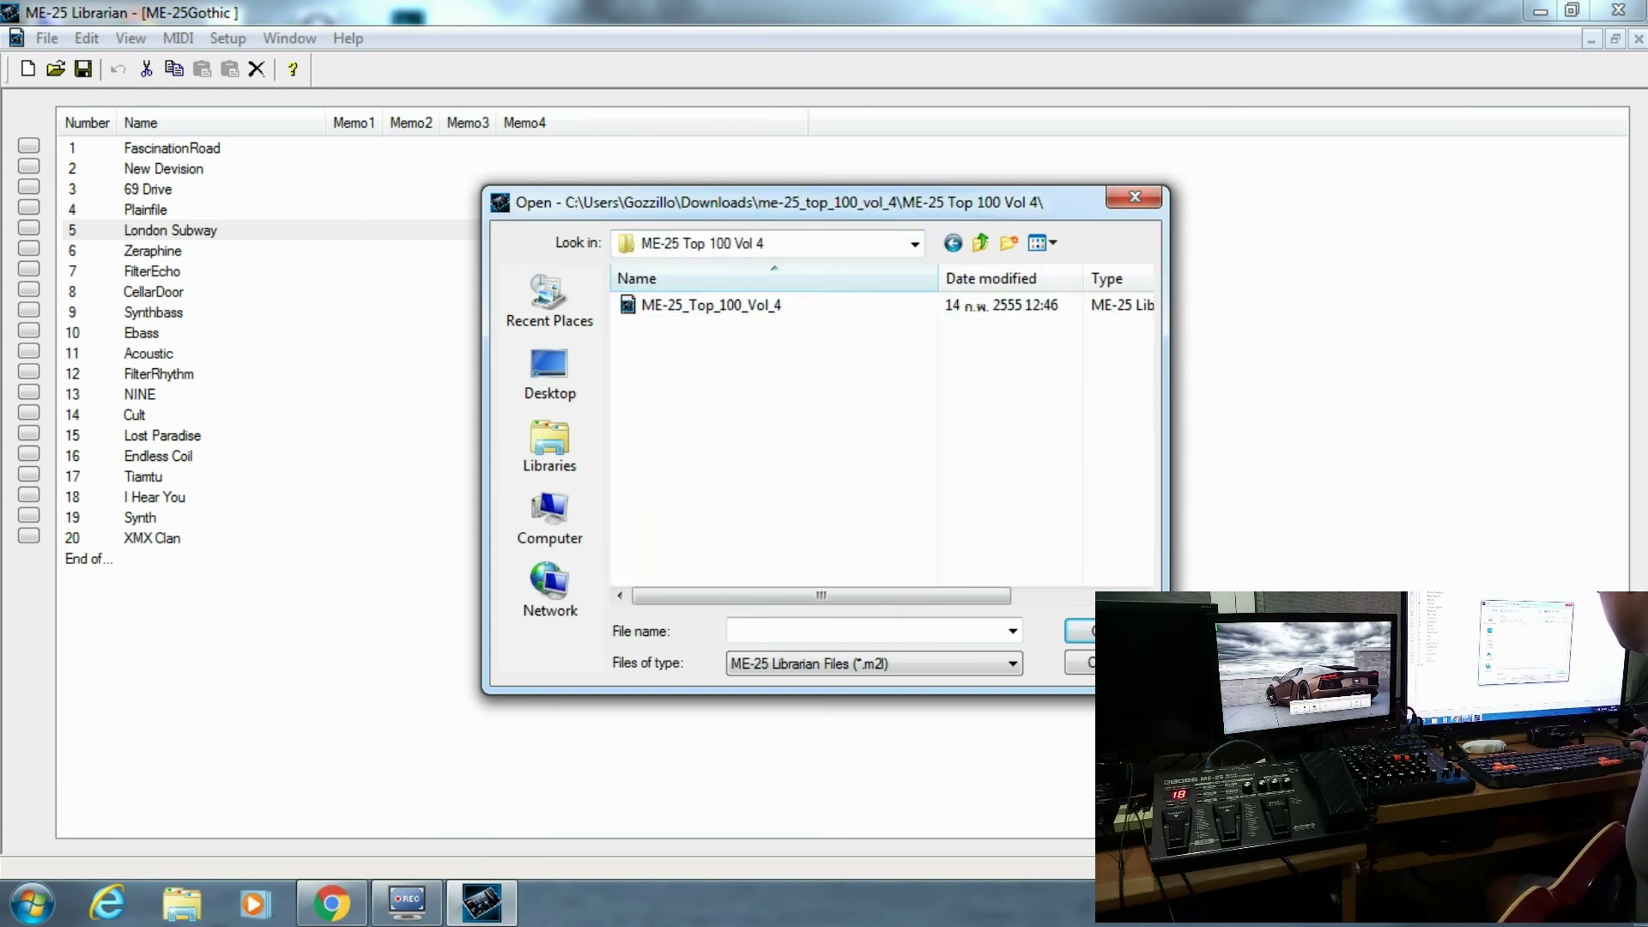
double_click(695, 305)
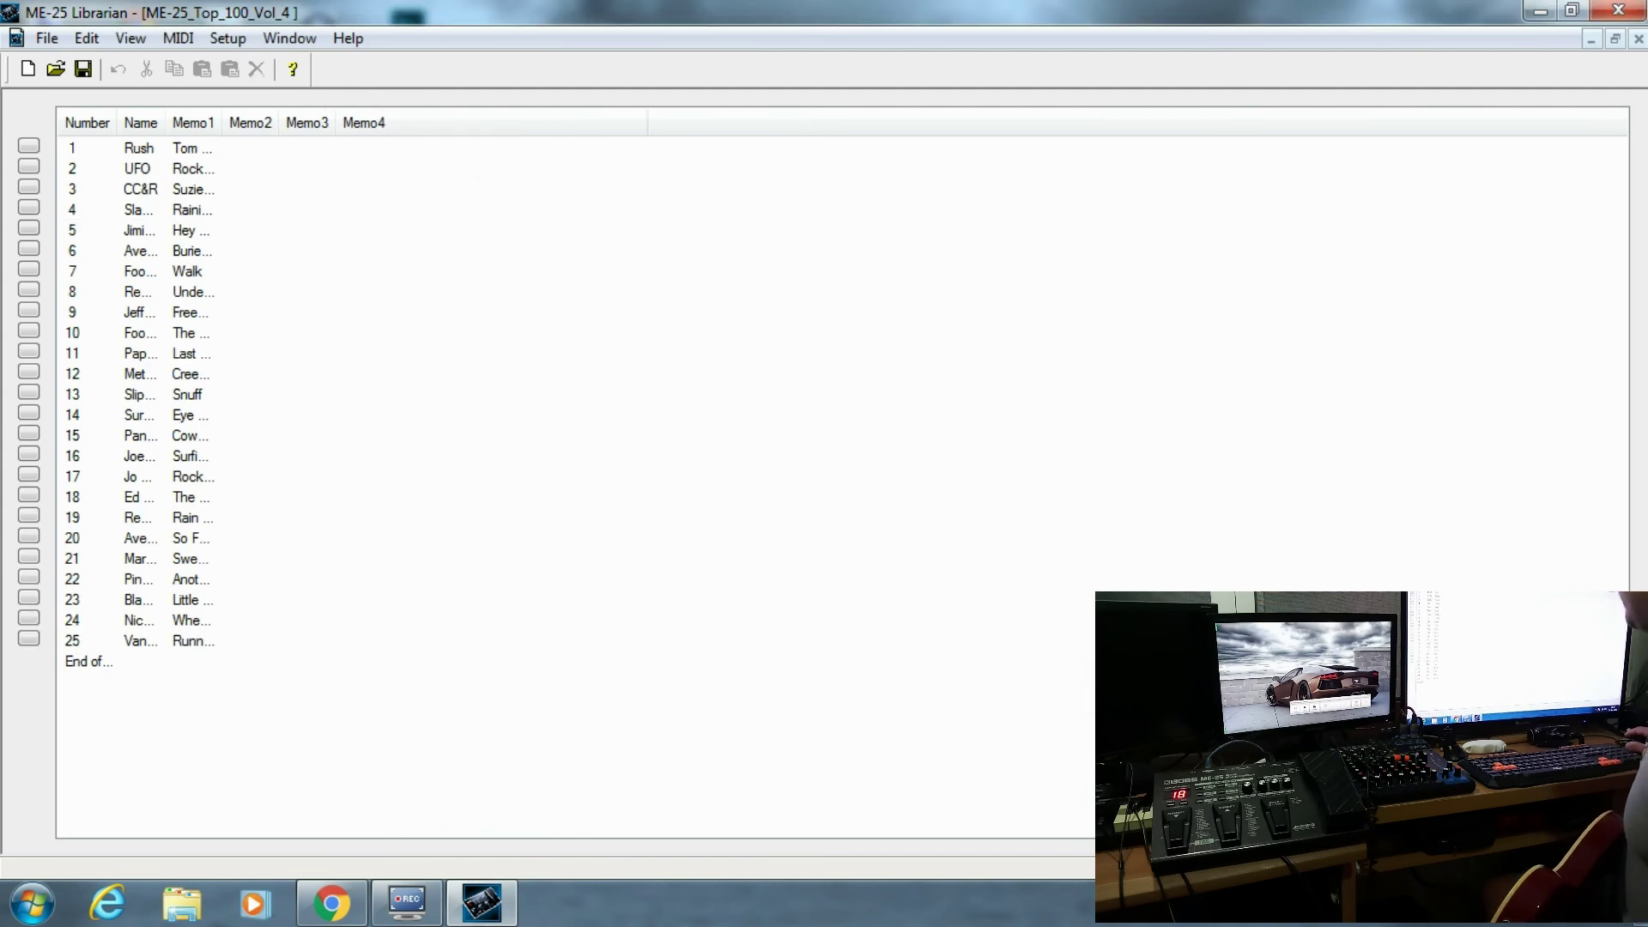
left_click_drag(222, 123, 360, 123)
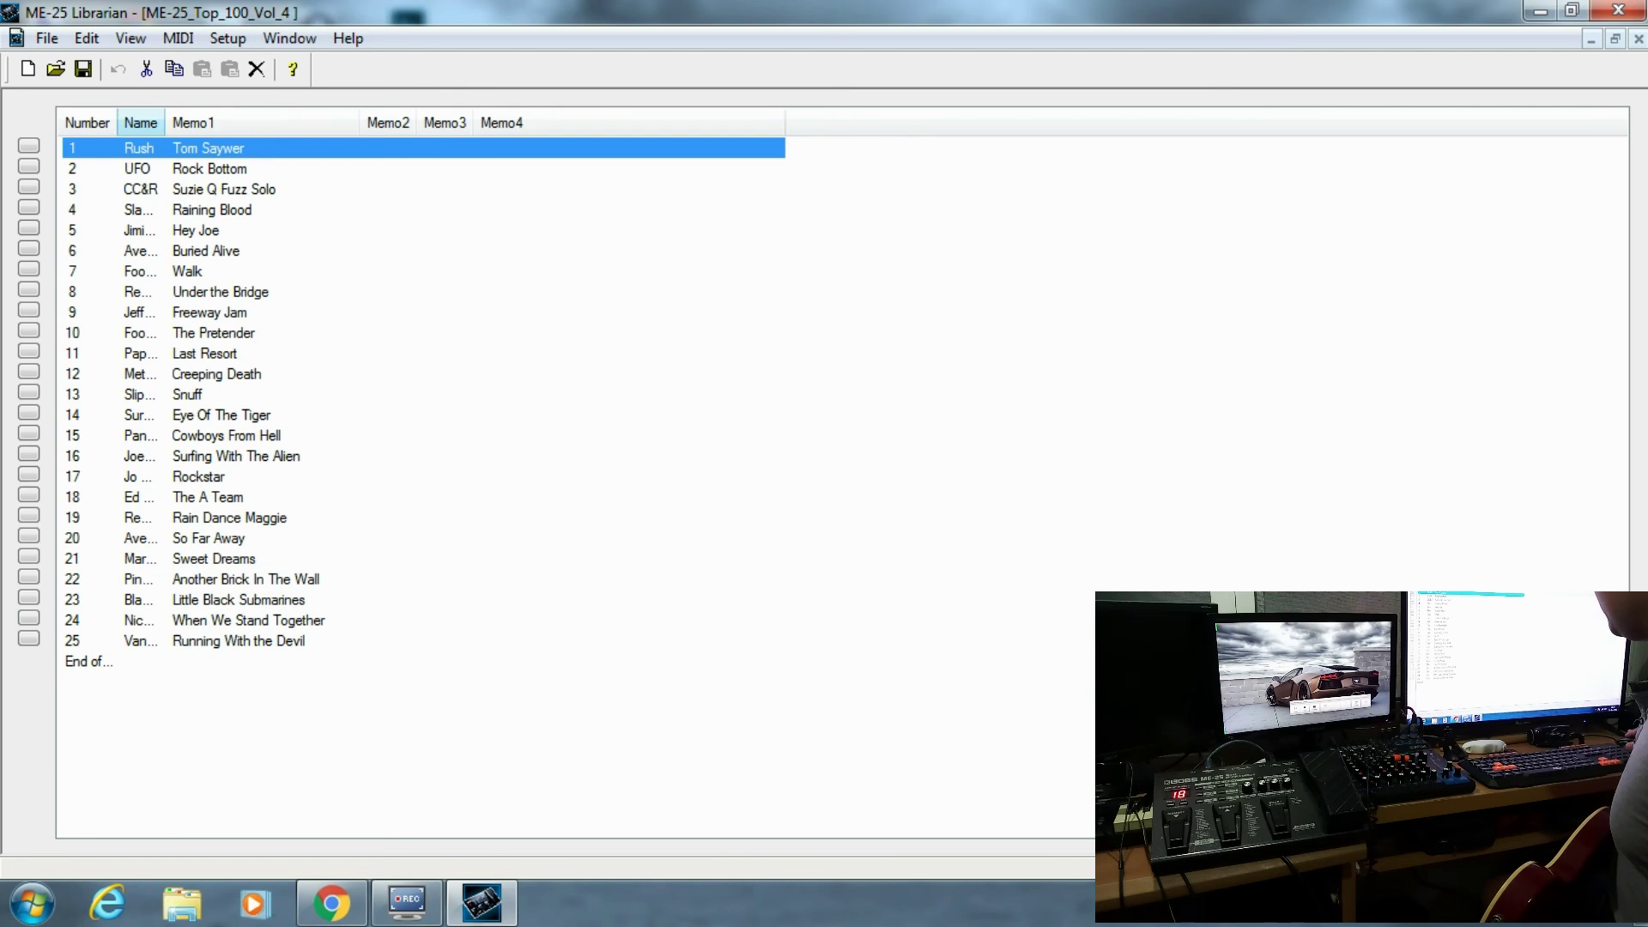
left_click_drag(165, 122, 221, 122)
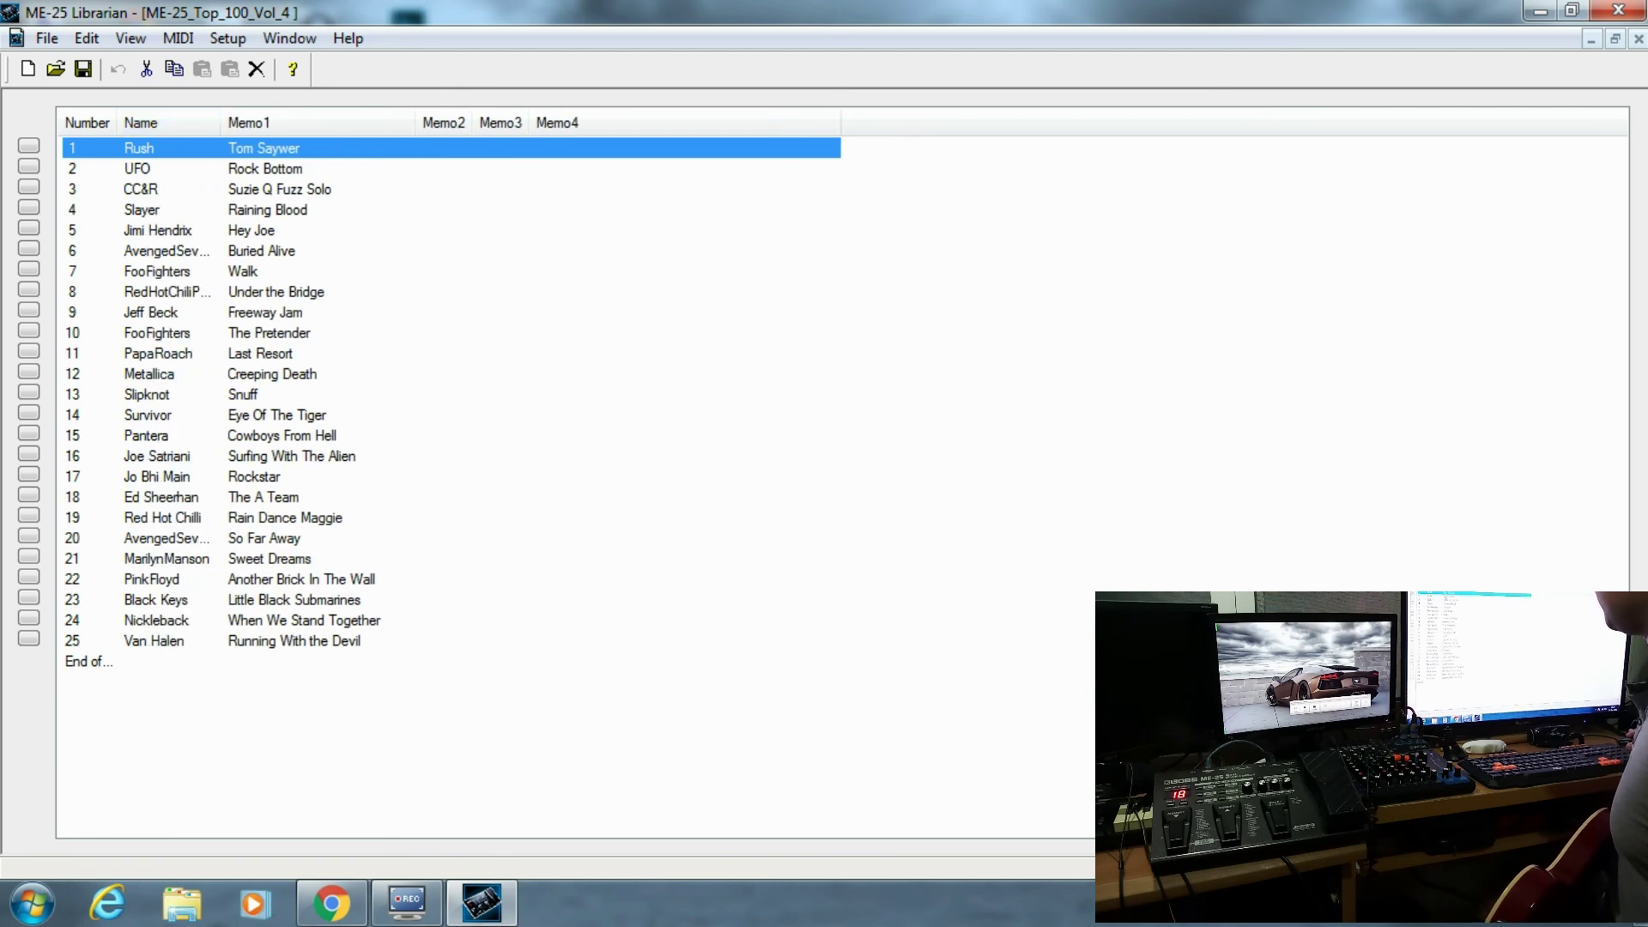
- Preview the Rock Bottom, Hey Joe, So Far Away, Sweet Dreams, Buried Alive, Raining Blood, Last Resort and Suzie Q Fuzz Solo patches
key("Down")
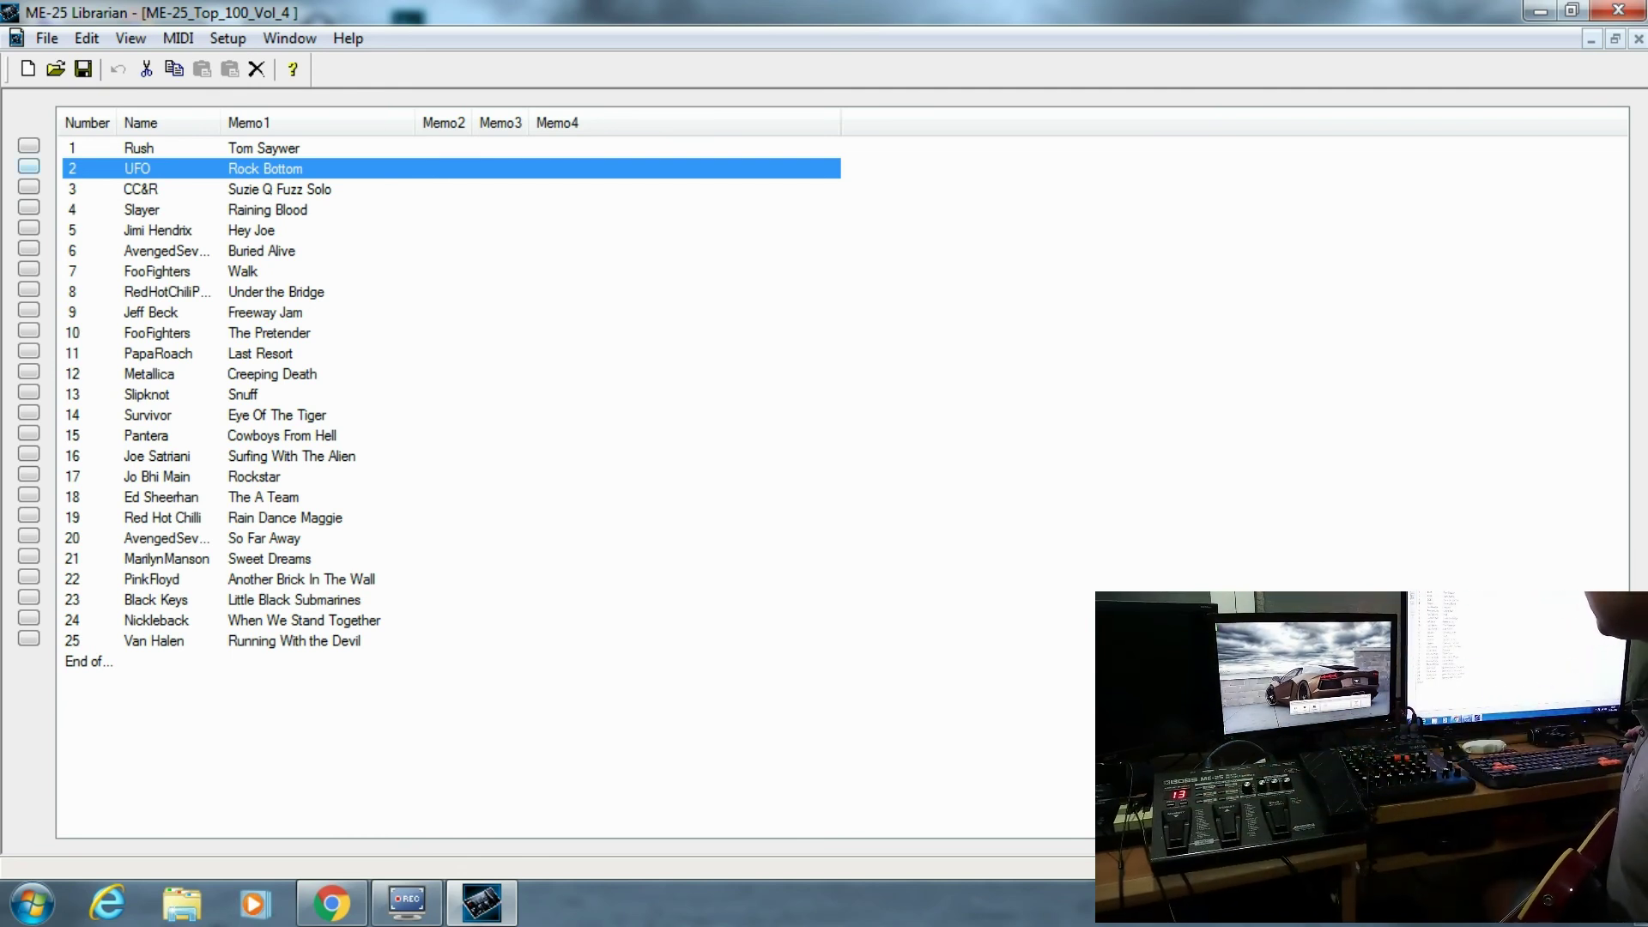
left_click(28, 166)
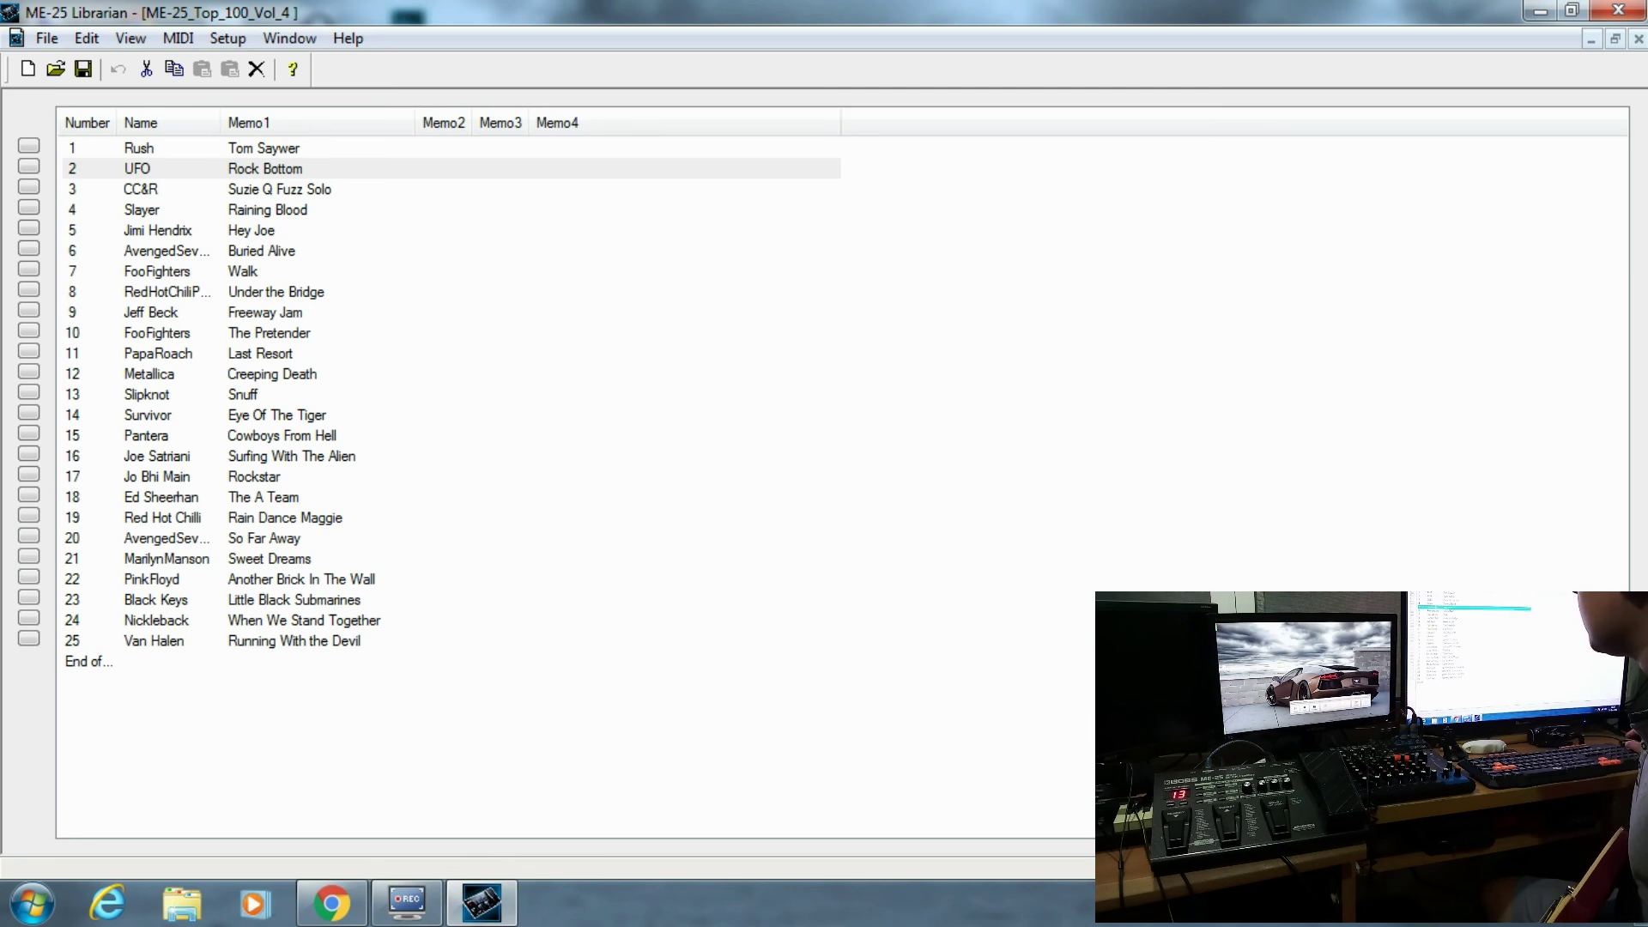
left_click(157, 230)
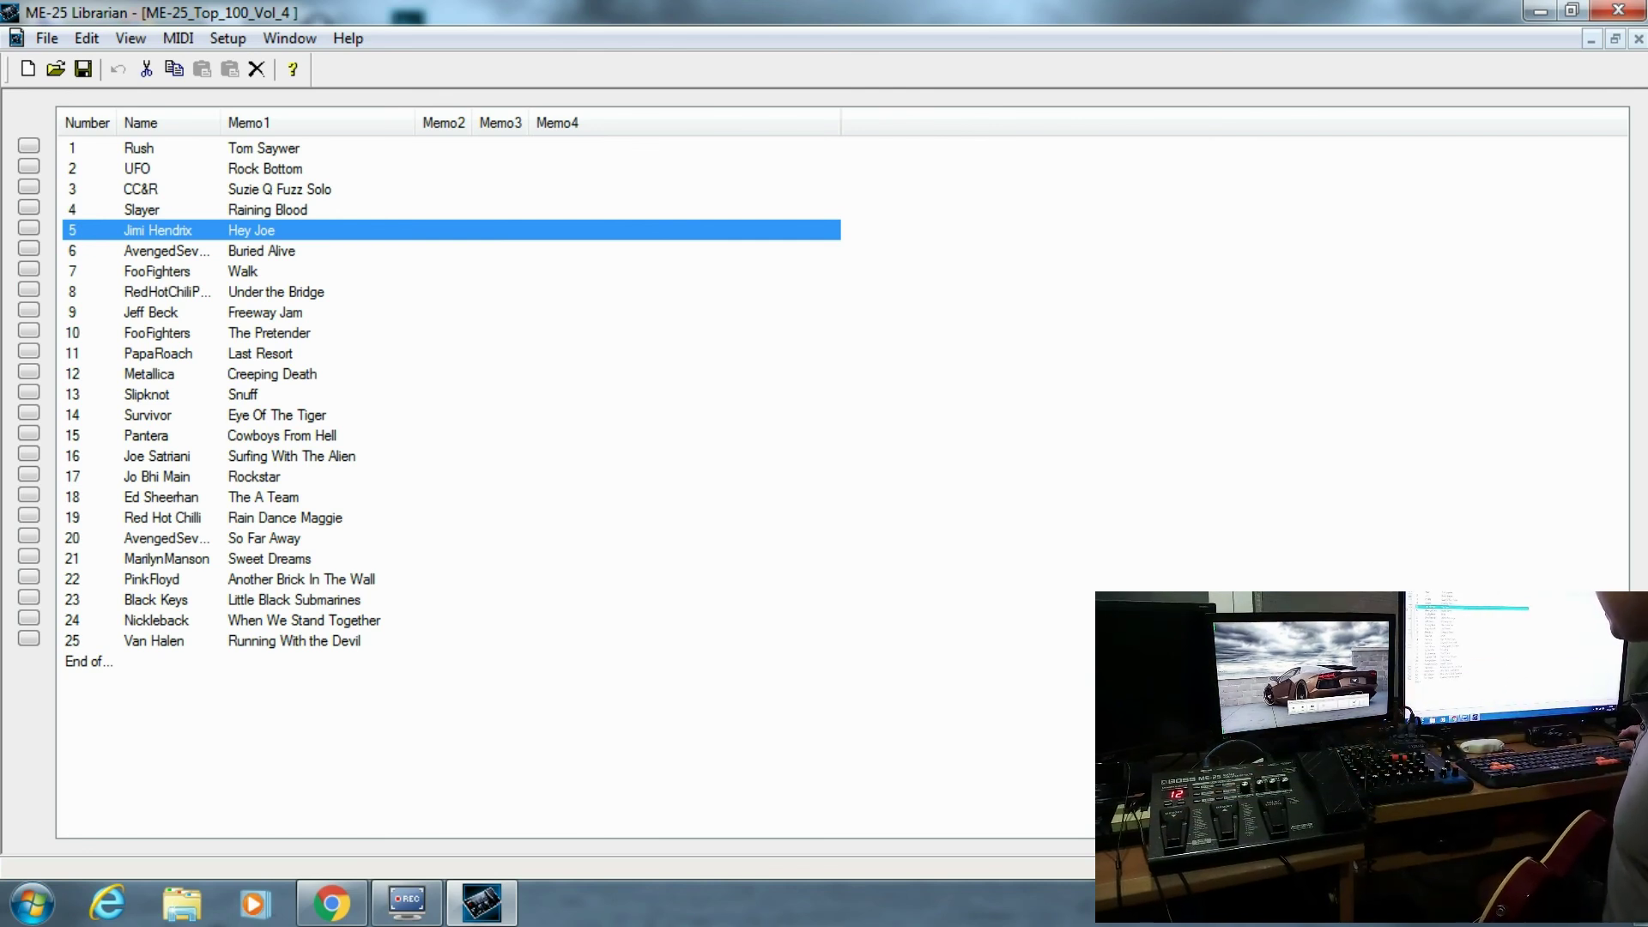
left_click(28, 227)
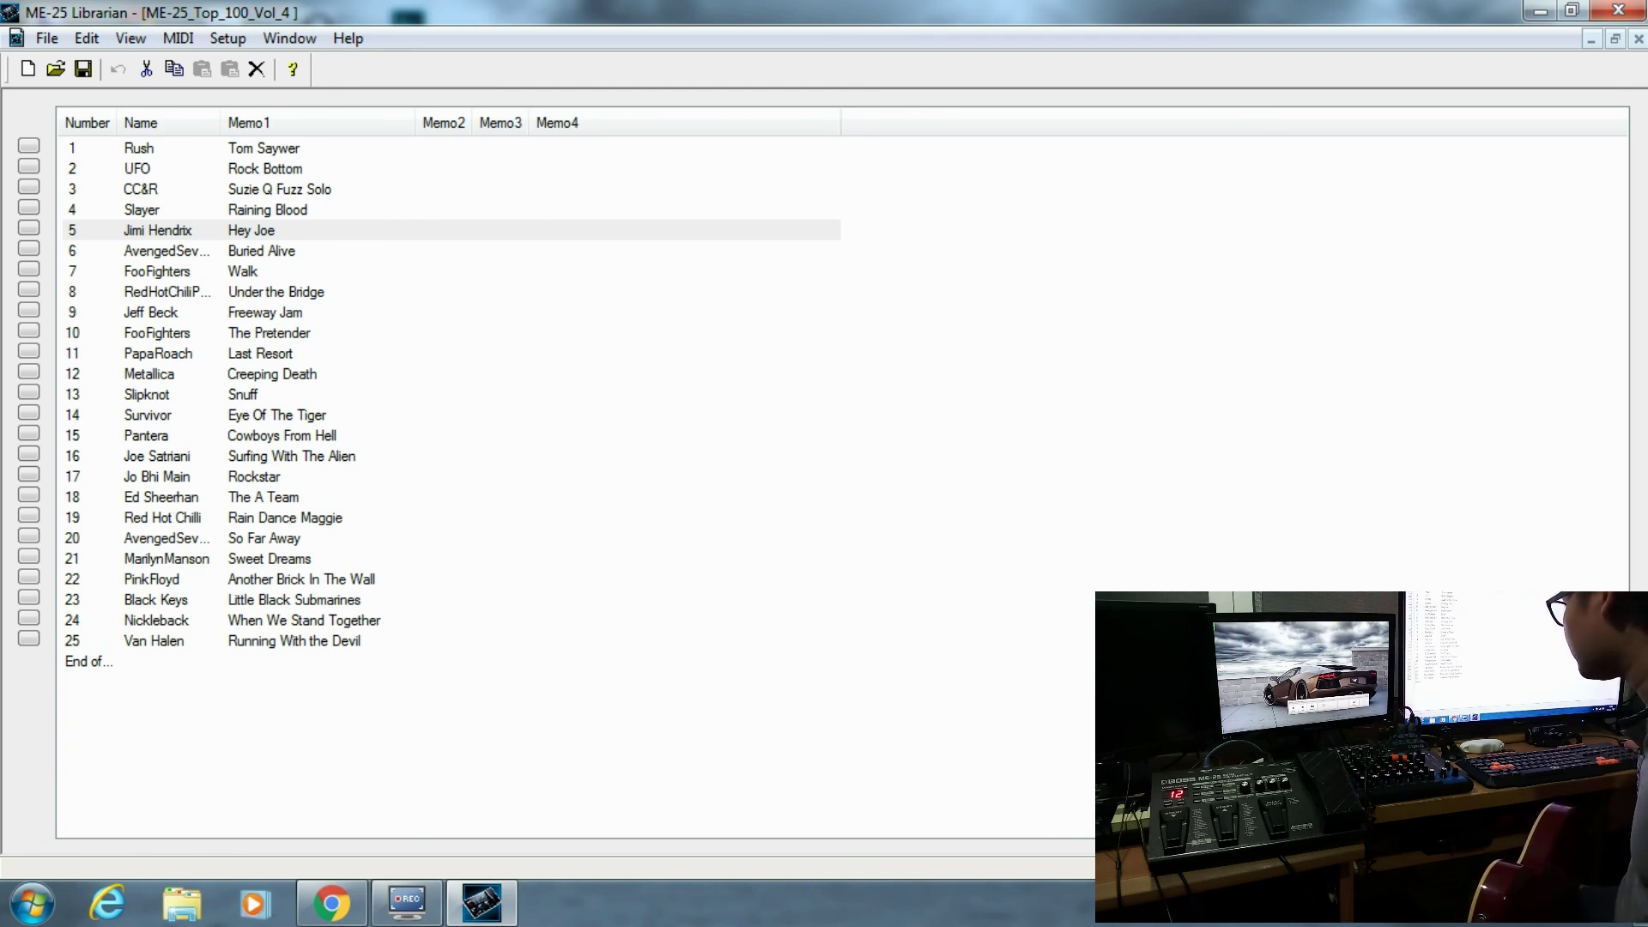
left_click(264, 538)
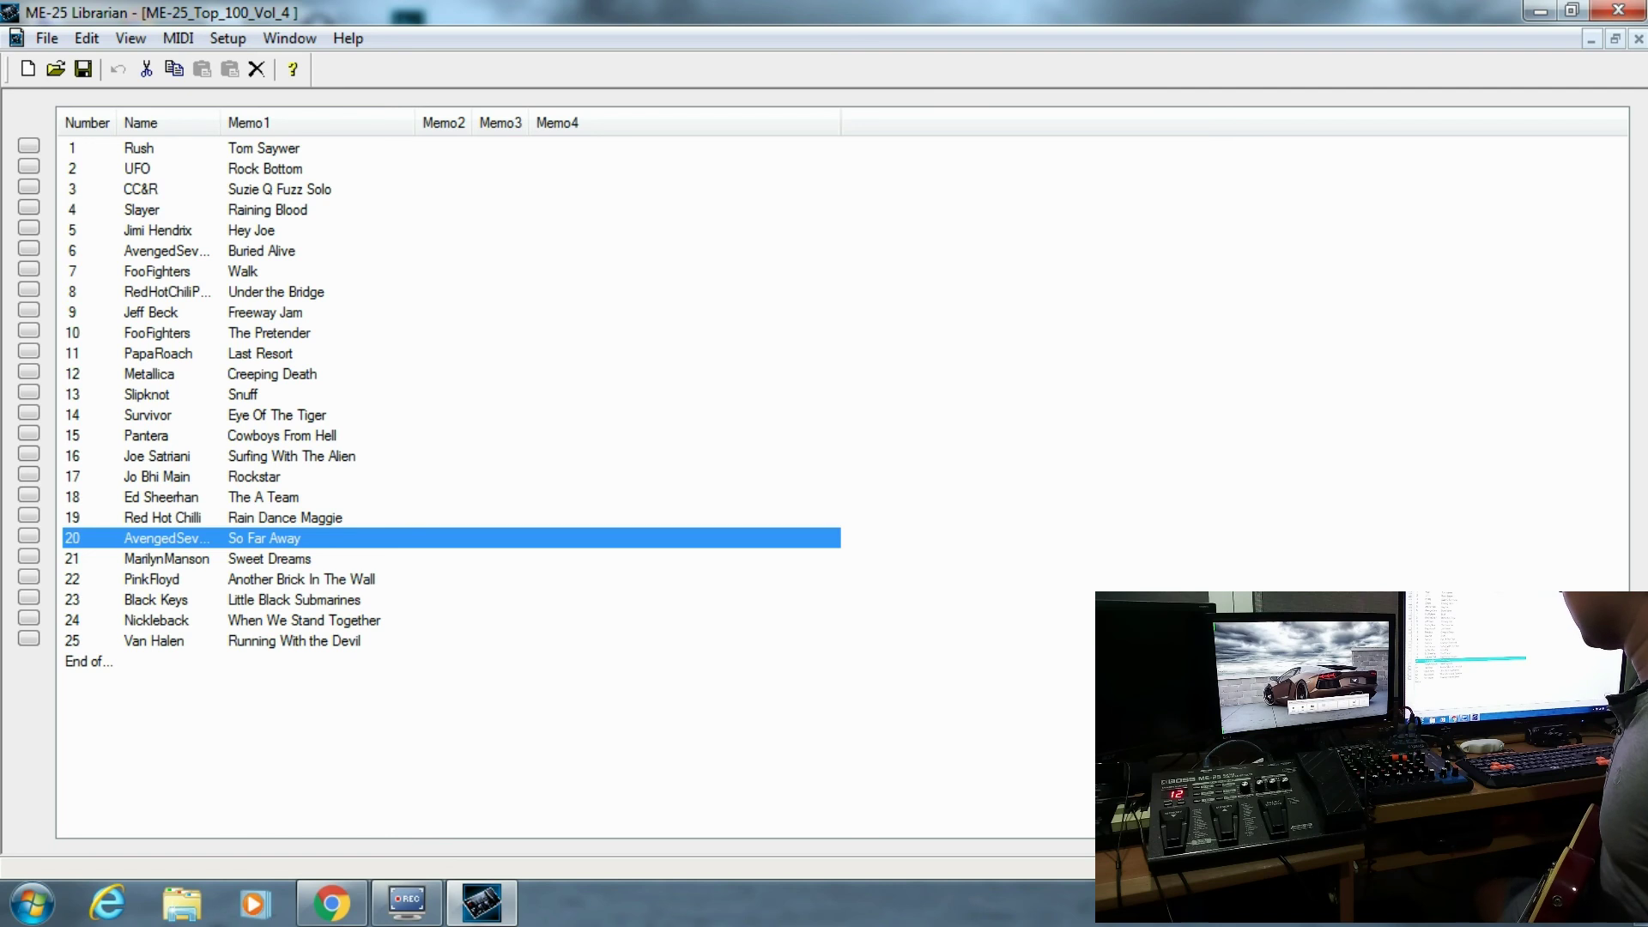
left_click(270, 559)
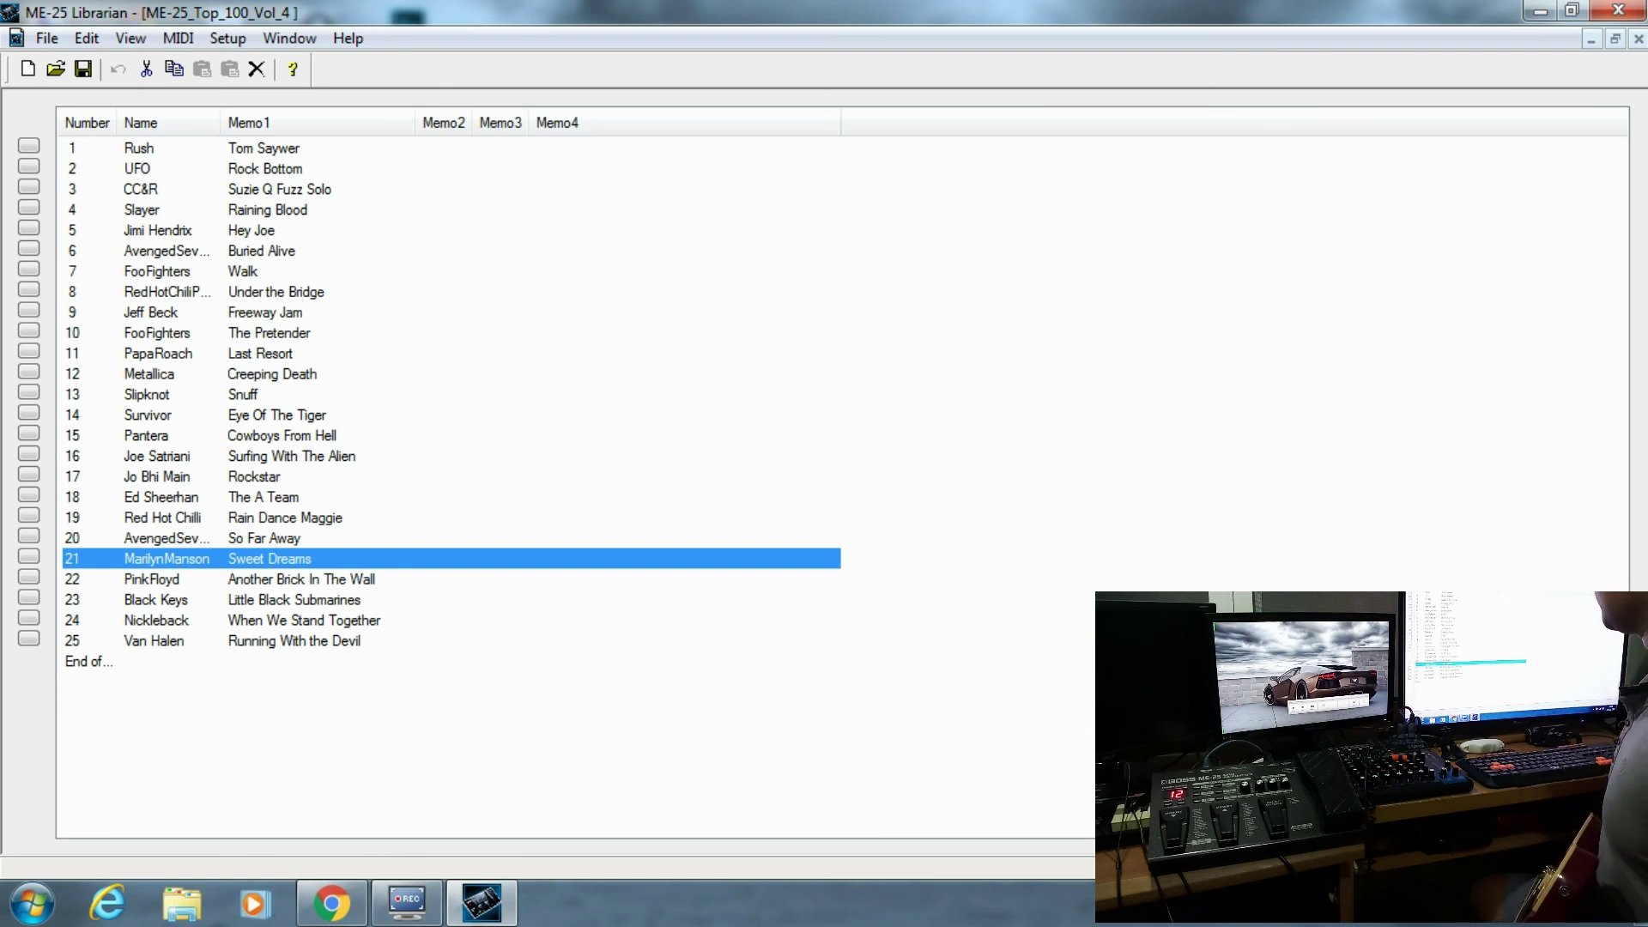
left_click(237, 251)
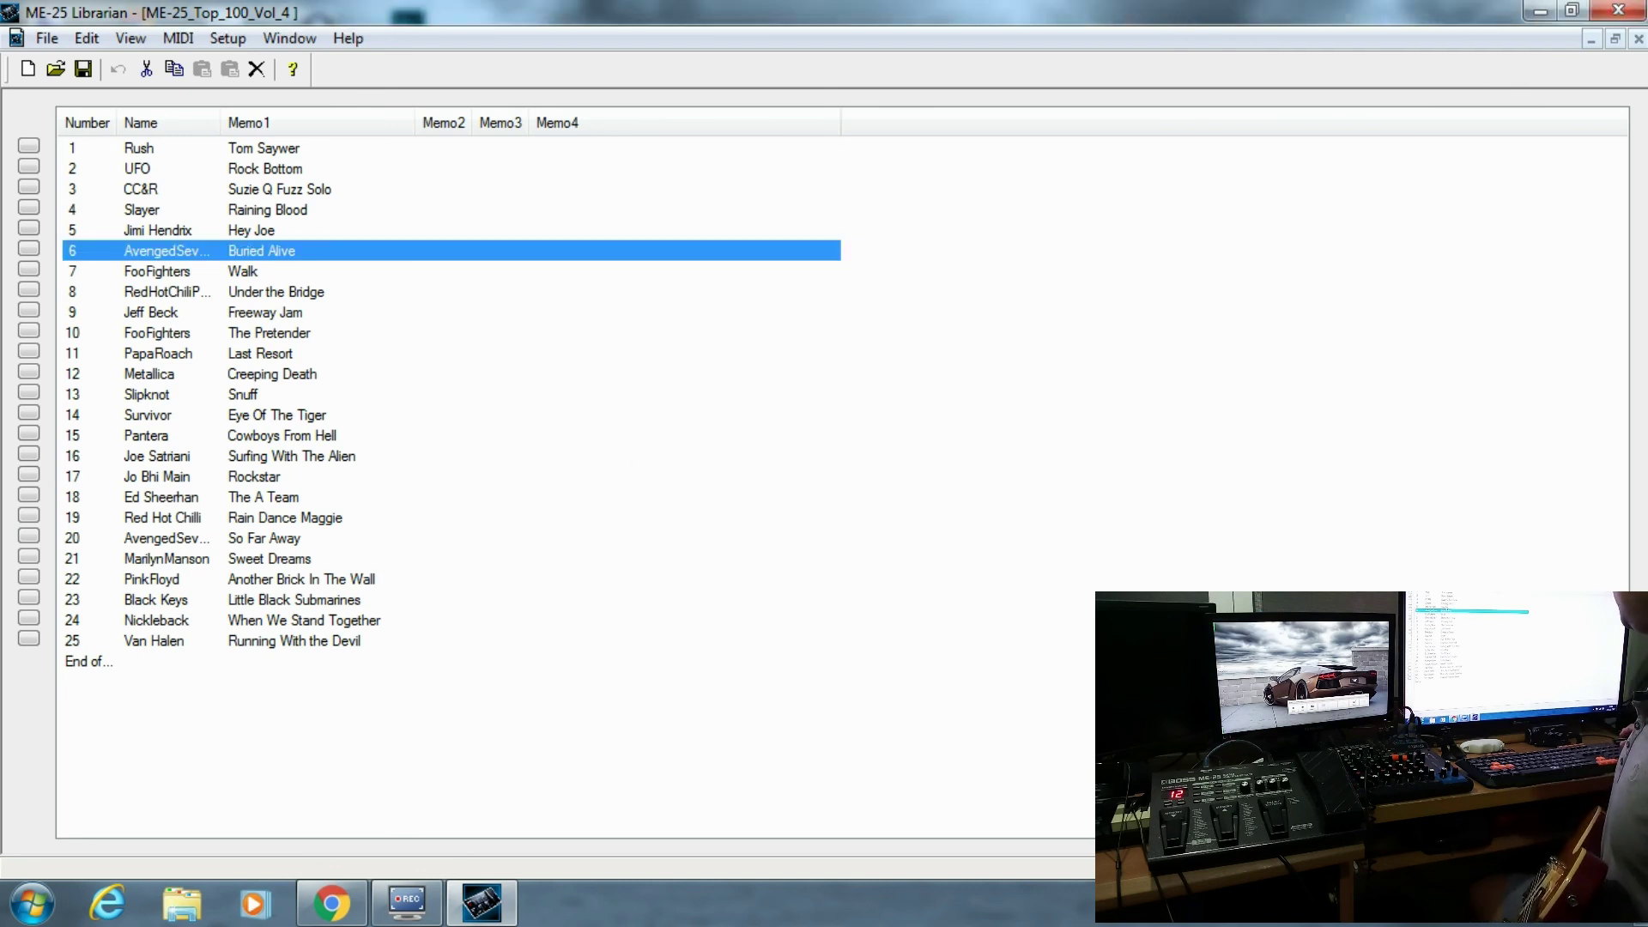
left_click(267, 210)
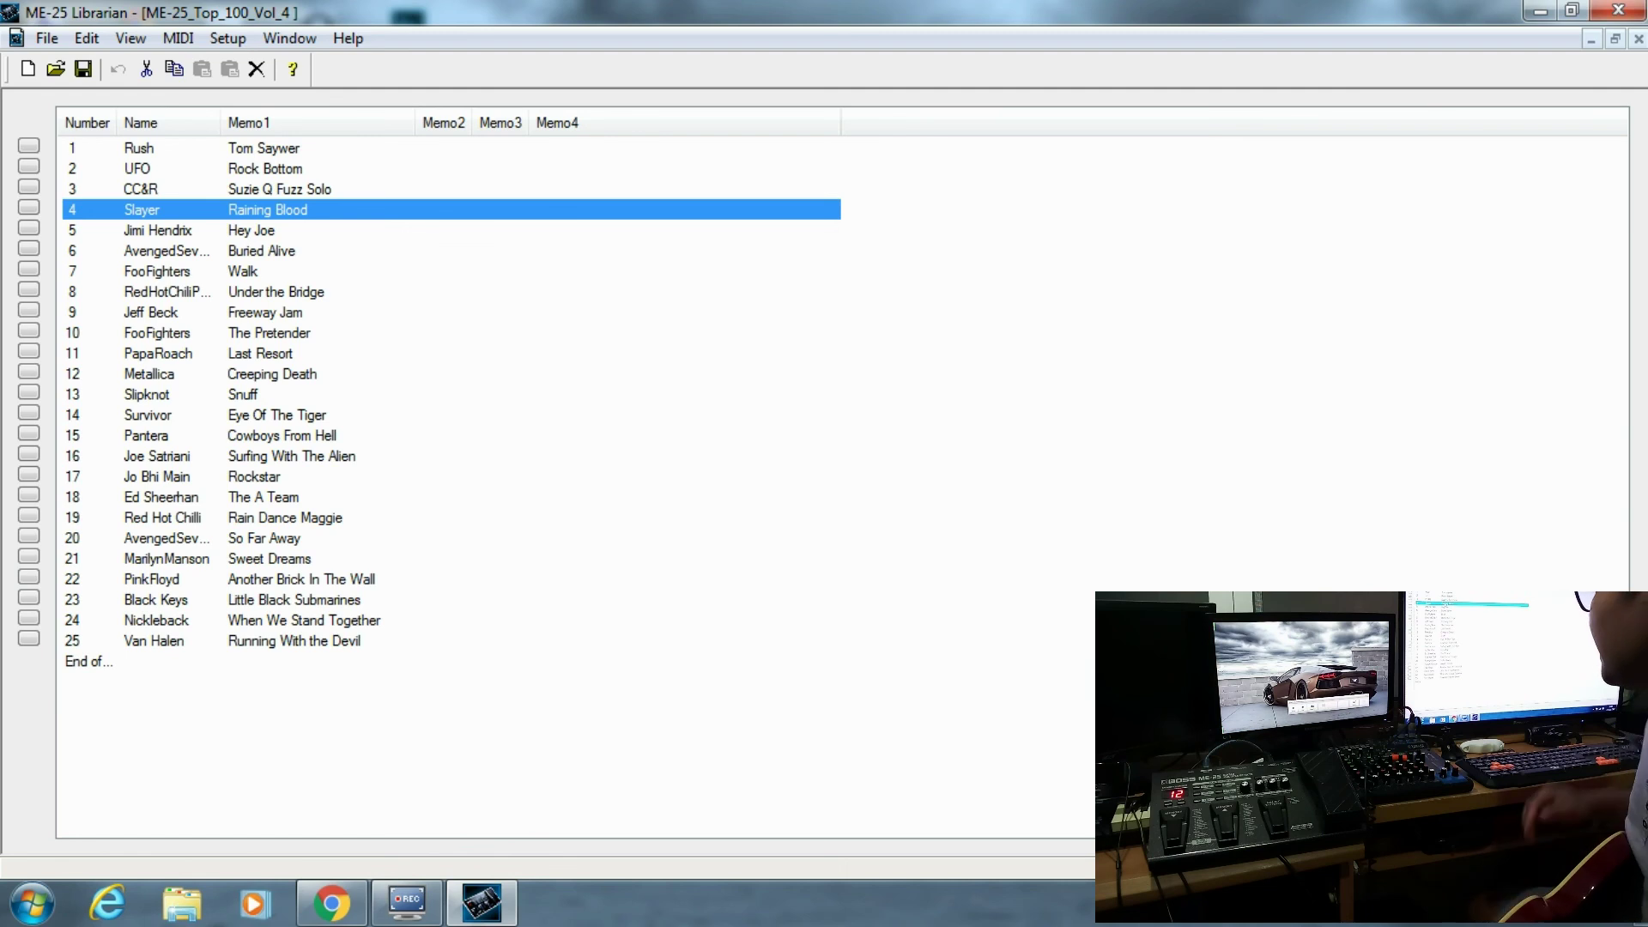
left_click(261, 353)
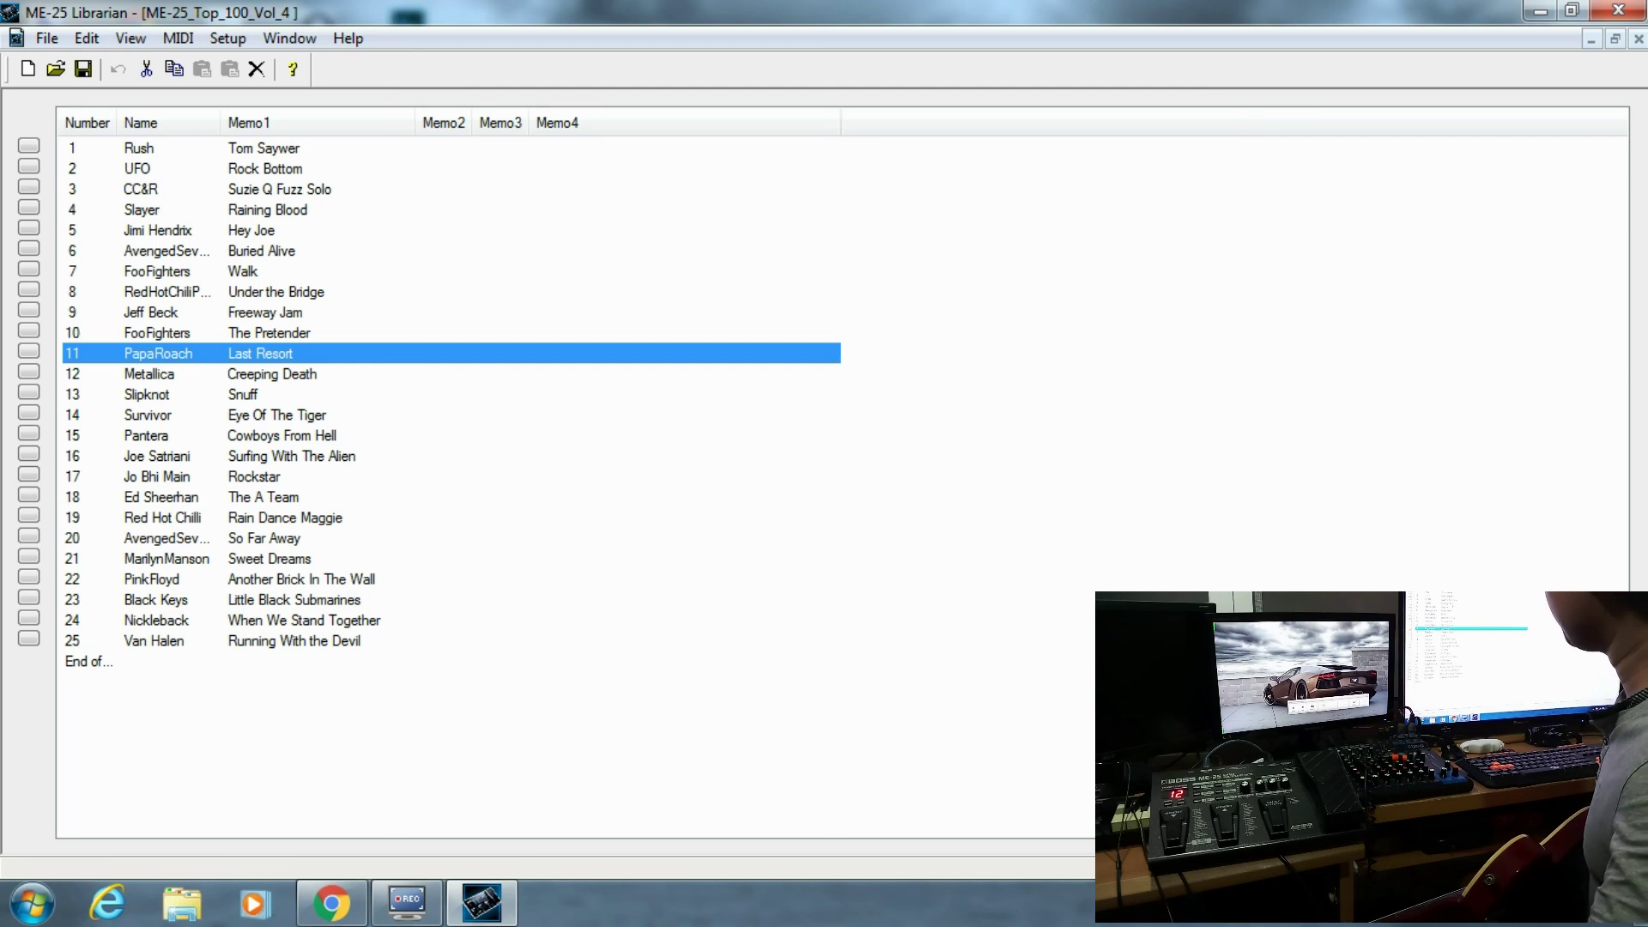
left_click(28, 187)
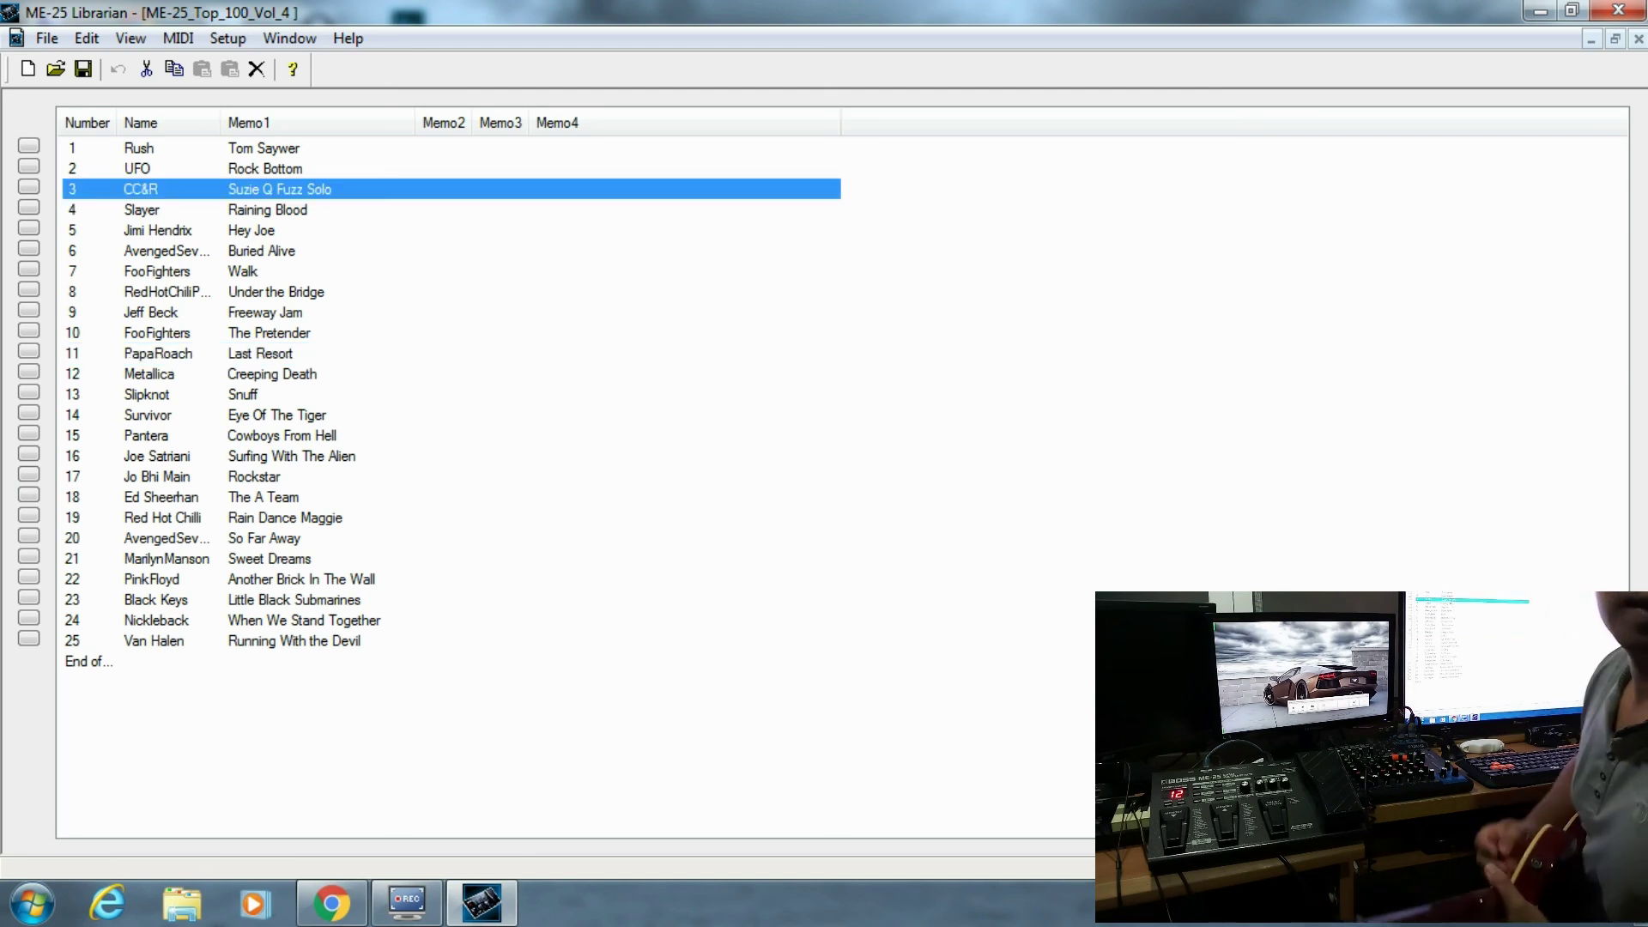